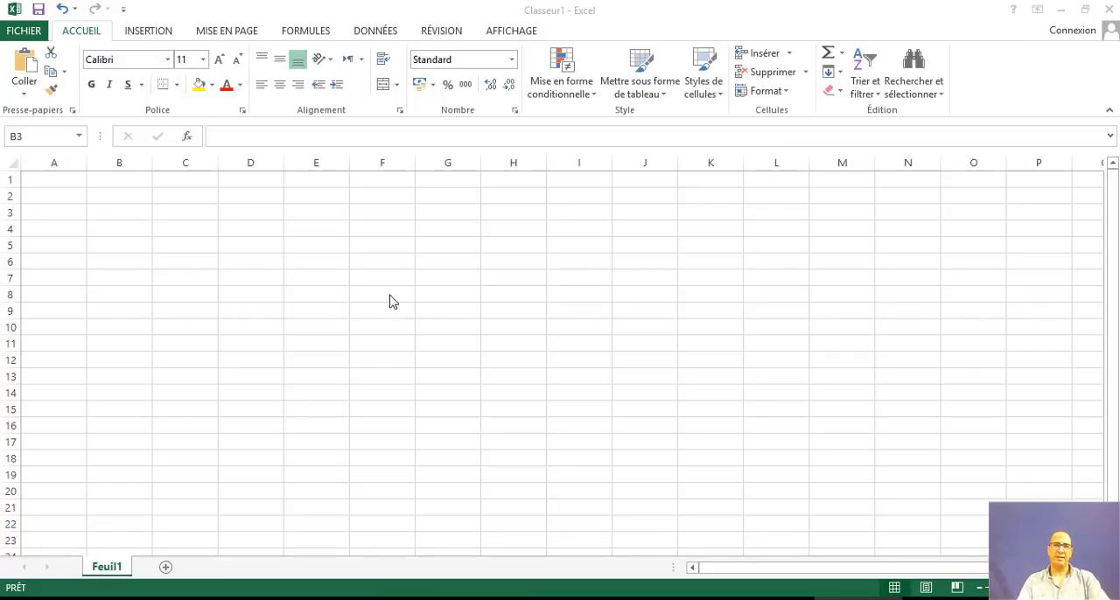
# - Enter the value 2 in cell B3 and the value 3 in cell B4
pyautogui.click(393, 302)
pyautogui.click(286, 340)
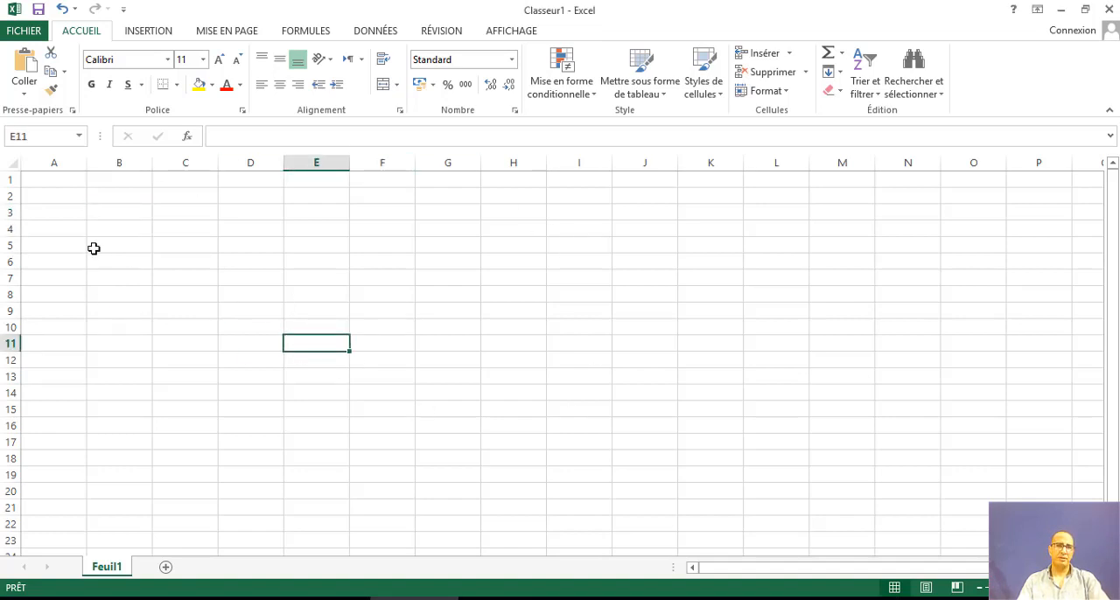
pyautogui.click(127, 215)
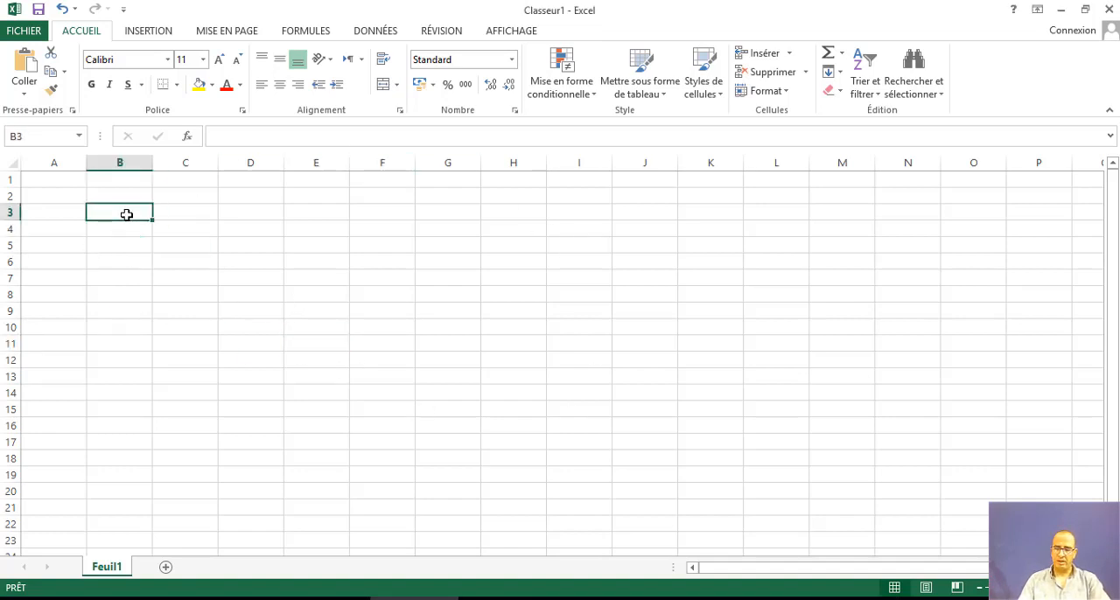
pyautogui.write('2')
pyautogui.click(127, 229)
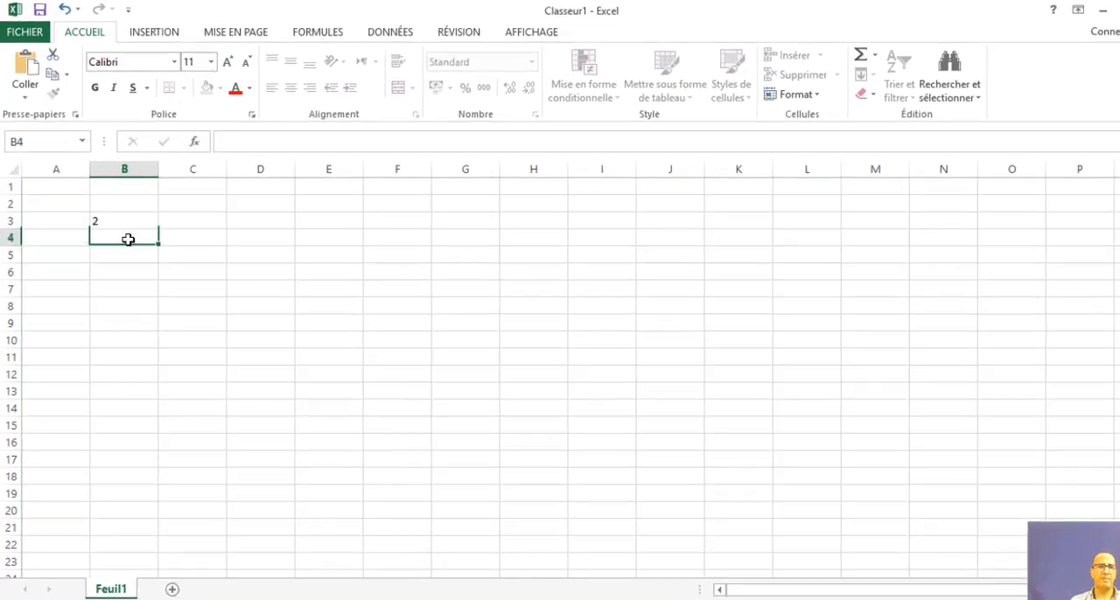
pyautogui.write('3')
pyautogui.click(153, 275)
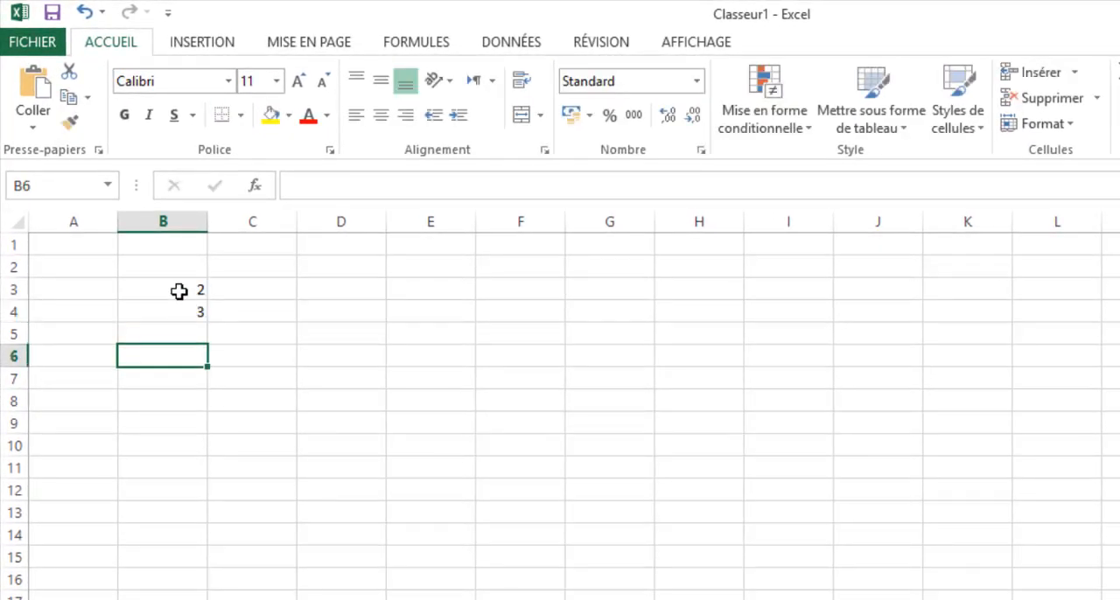
# - Examine the contents and cell references of B3 and B4, individually and as a range
pyautogui.click(181, 289)
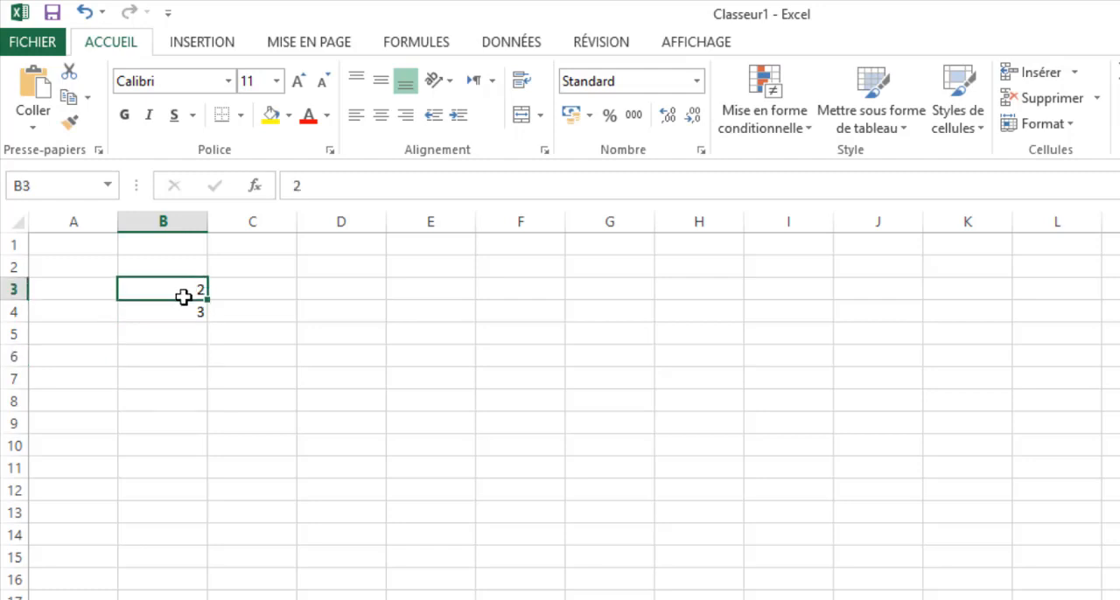
pyautogui.click(262, 308)
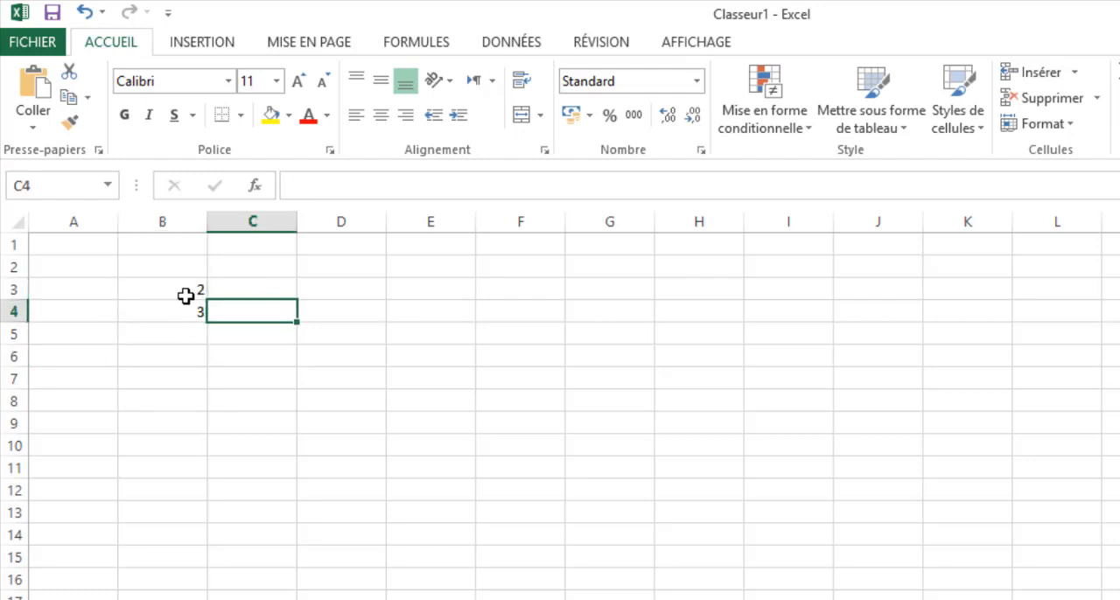
pyautogui.moveTo(173, 290); pyautogui.dragTo(170, 313)
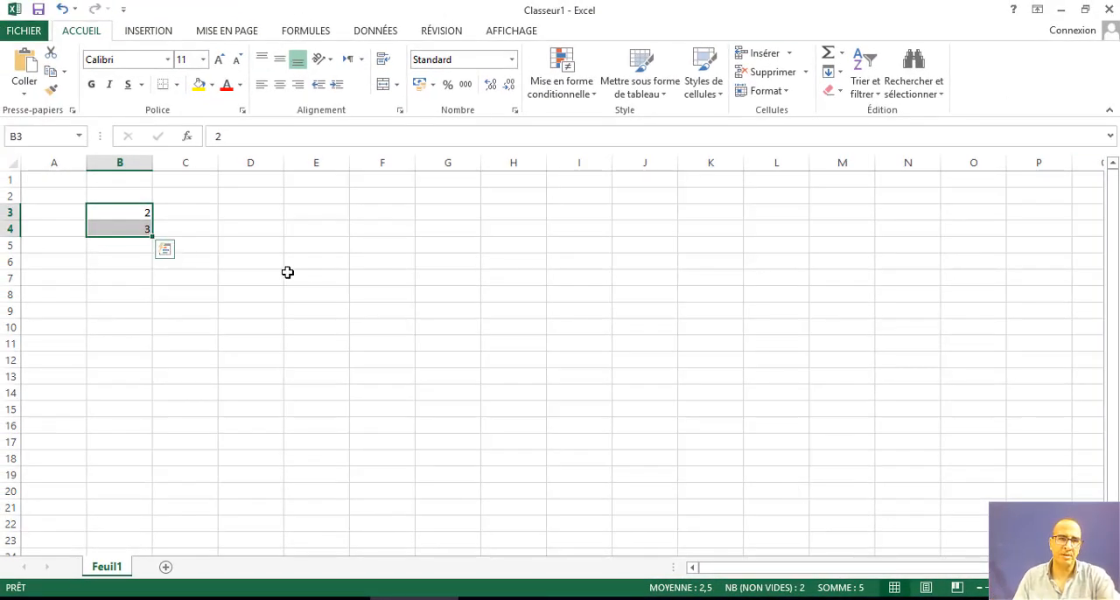
pyautogui.click(289, 273)
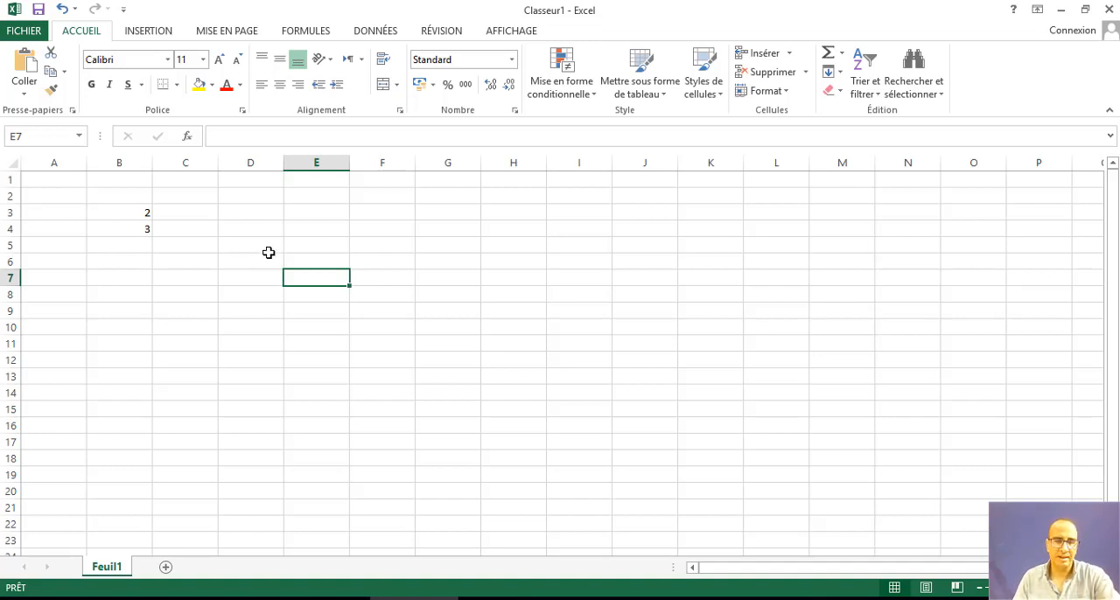
pyautogui.click(404, 229)
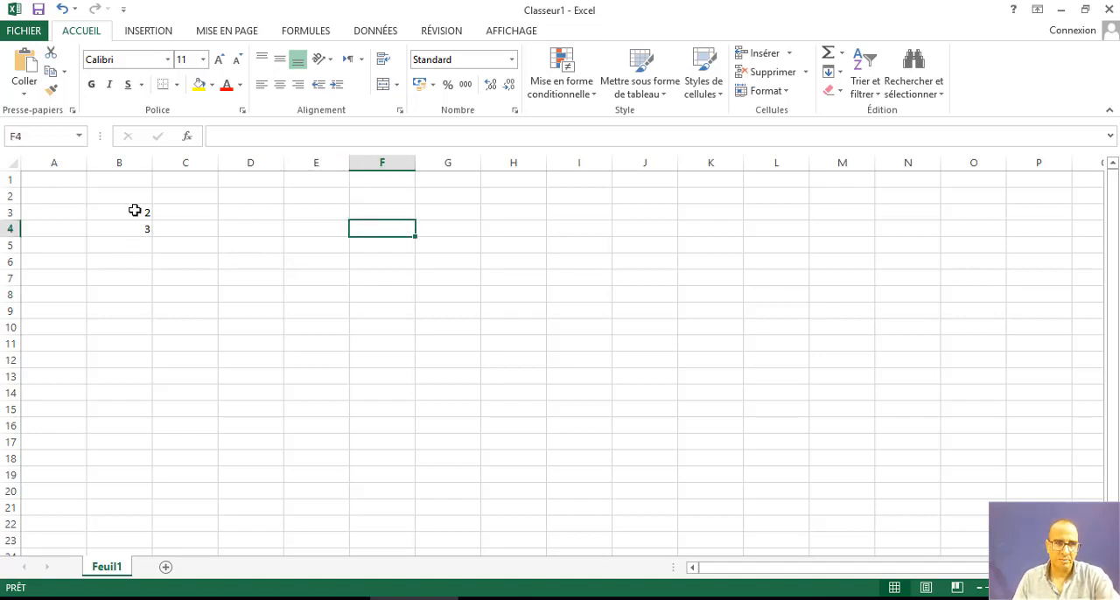
pyautogui.click(135, 211)
pyautogui.click(128, 231)
pyautogui.click(127, 213)
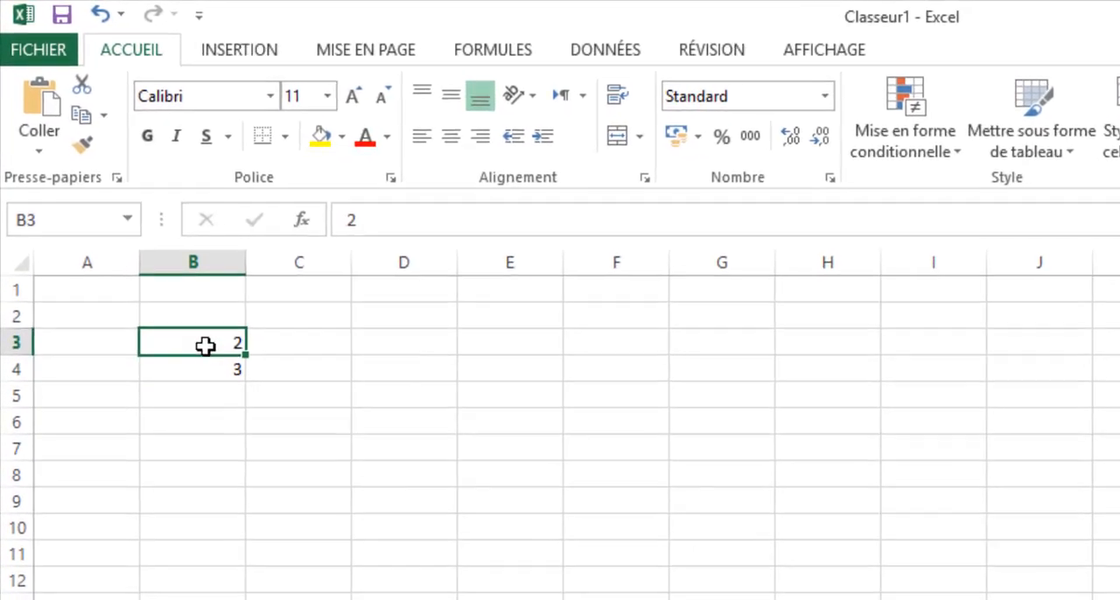
pyautogui.click(129, 228)
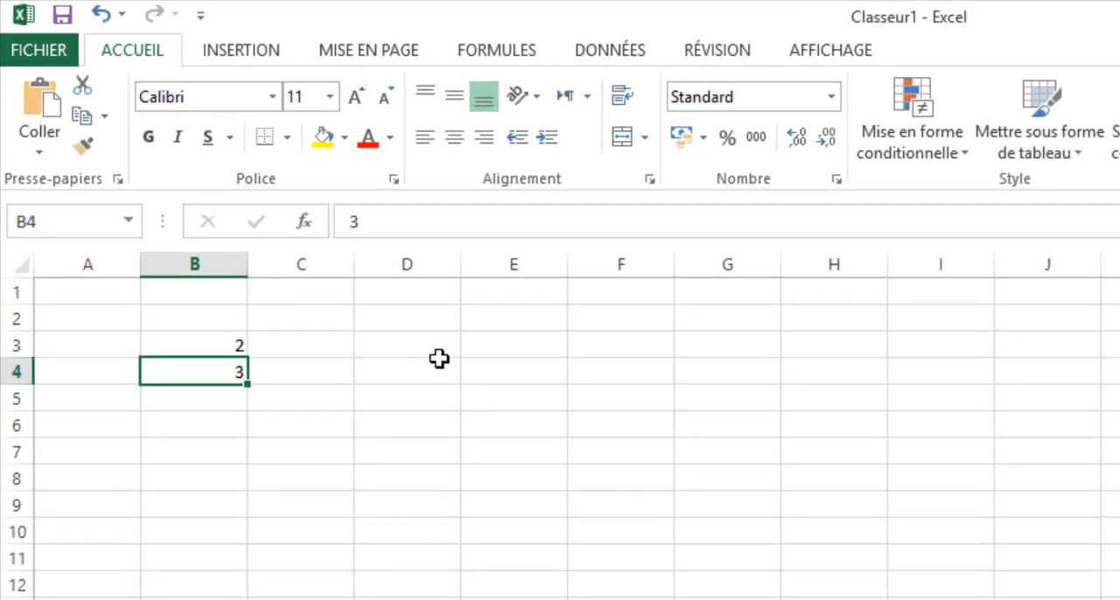
pyautogui.click(211, 351)
pyautogui.click(212, 370)
pyautogui.click(205, 341)
pyautogui.click(205, 392)
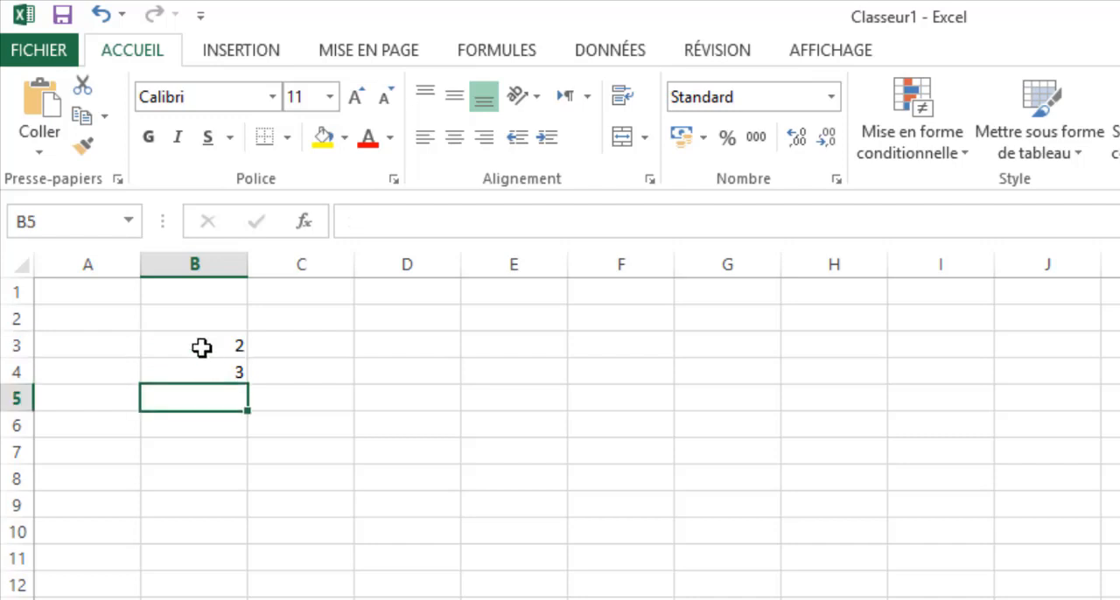
pyautogui.click(205, 346)
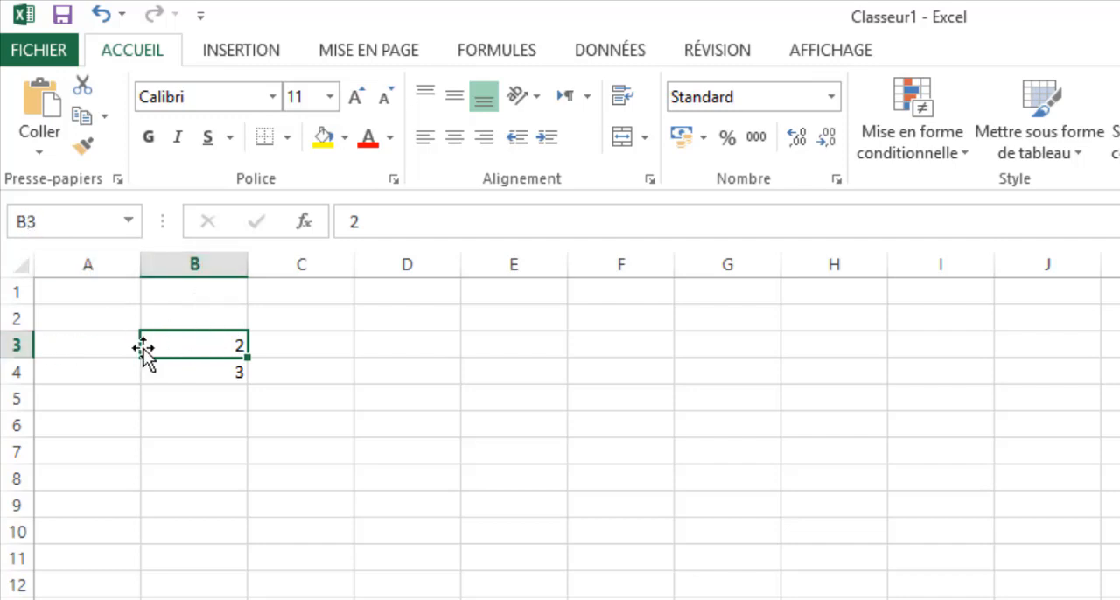
pyautogui.click(189, 373)
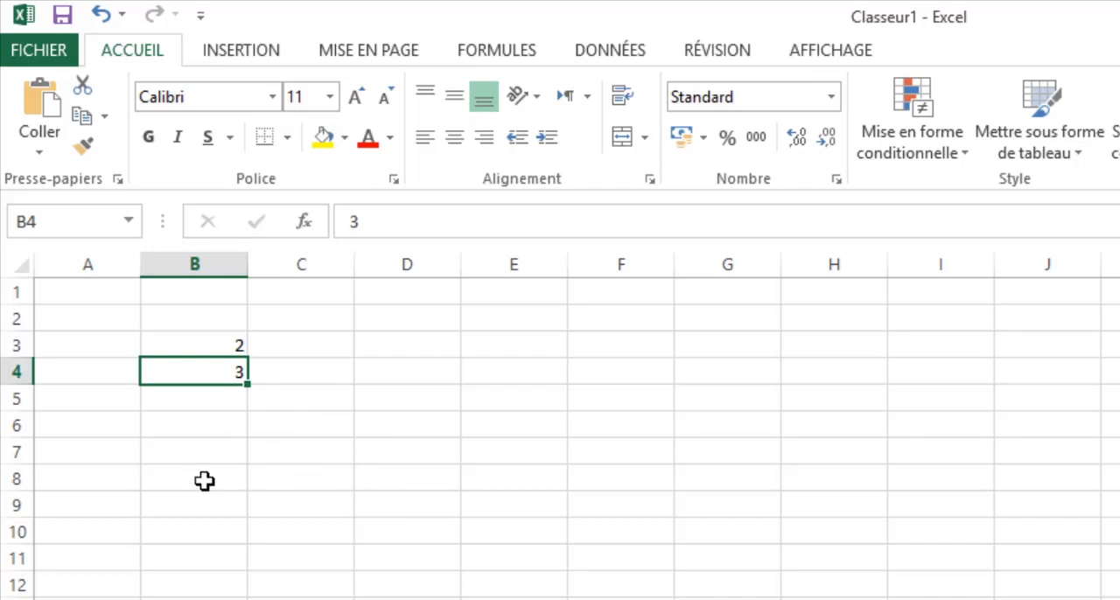
# - Enter the formula =B3+B4 in cell C8 to add the two values
pyautogui.click(289, 476)
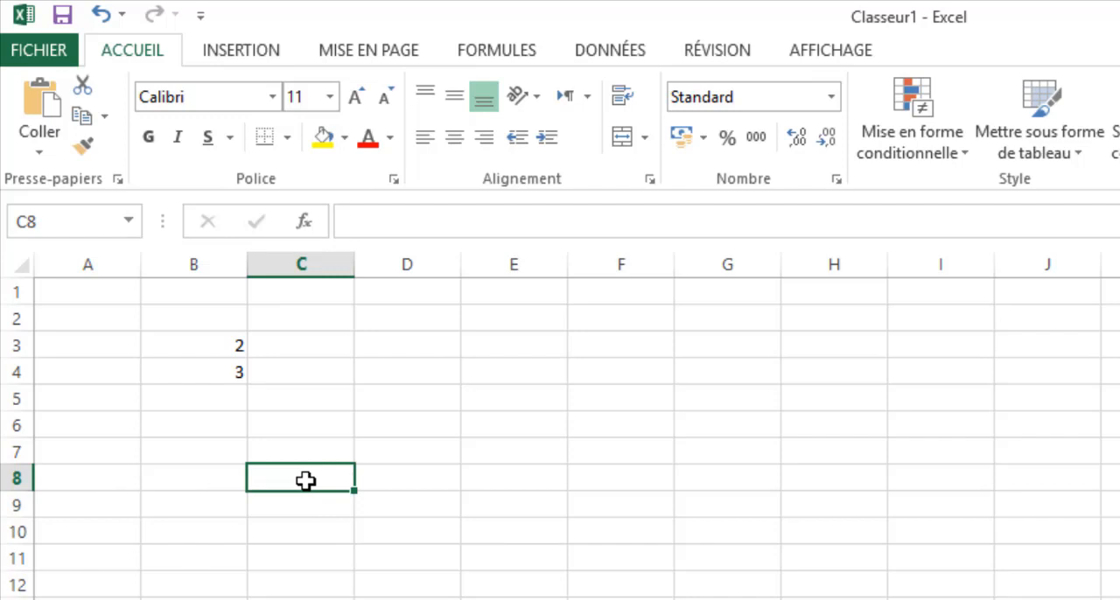
pyautogui.write('+')
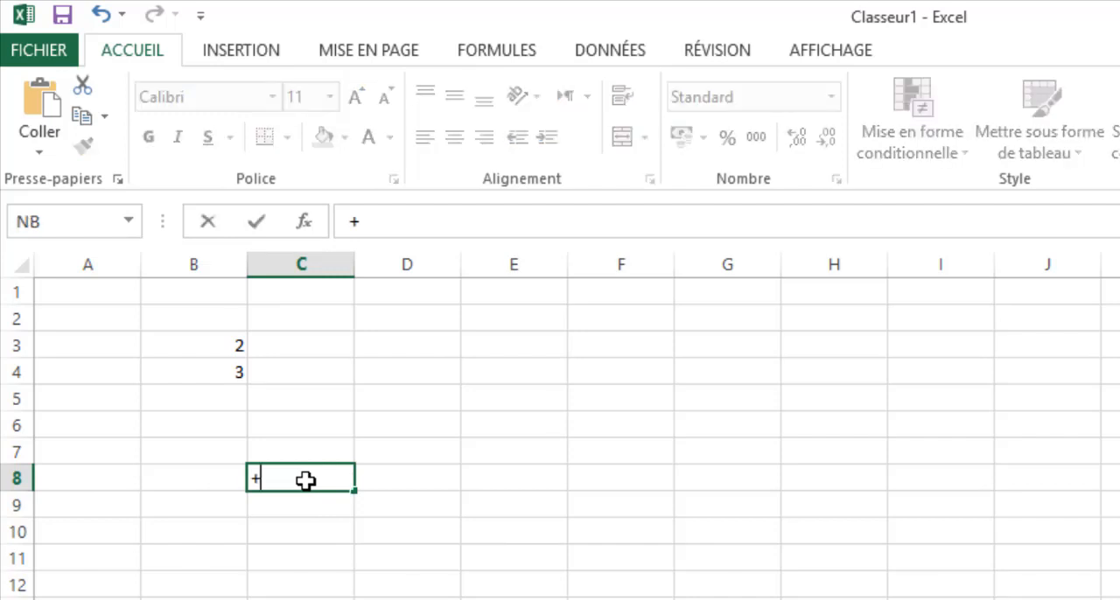
pyautogui.press('Escape')
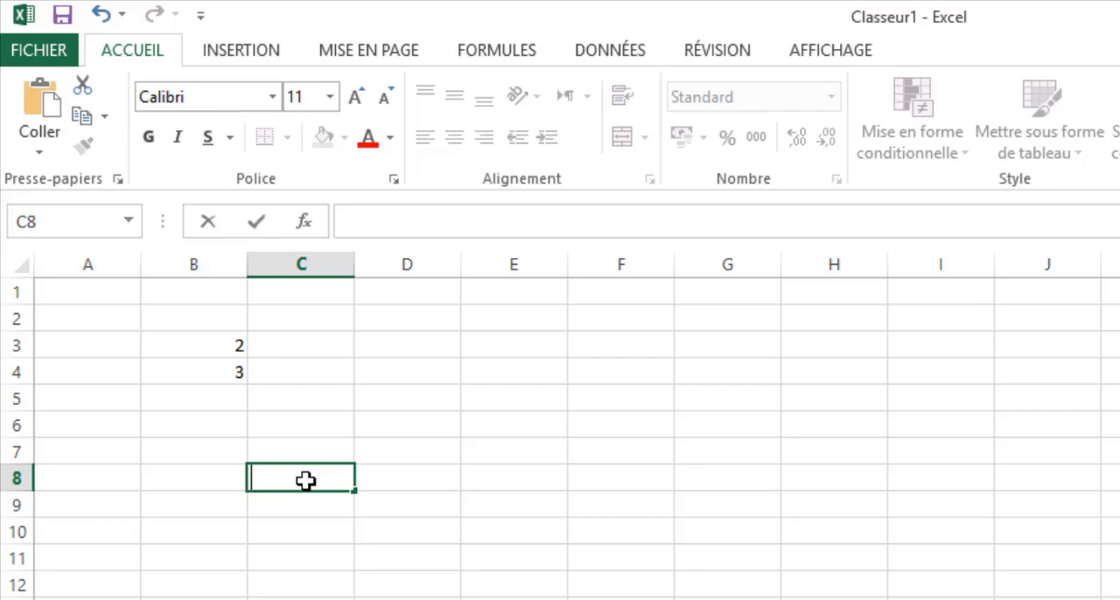
pyautogui.write('=')
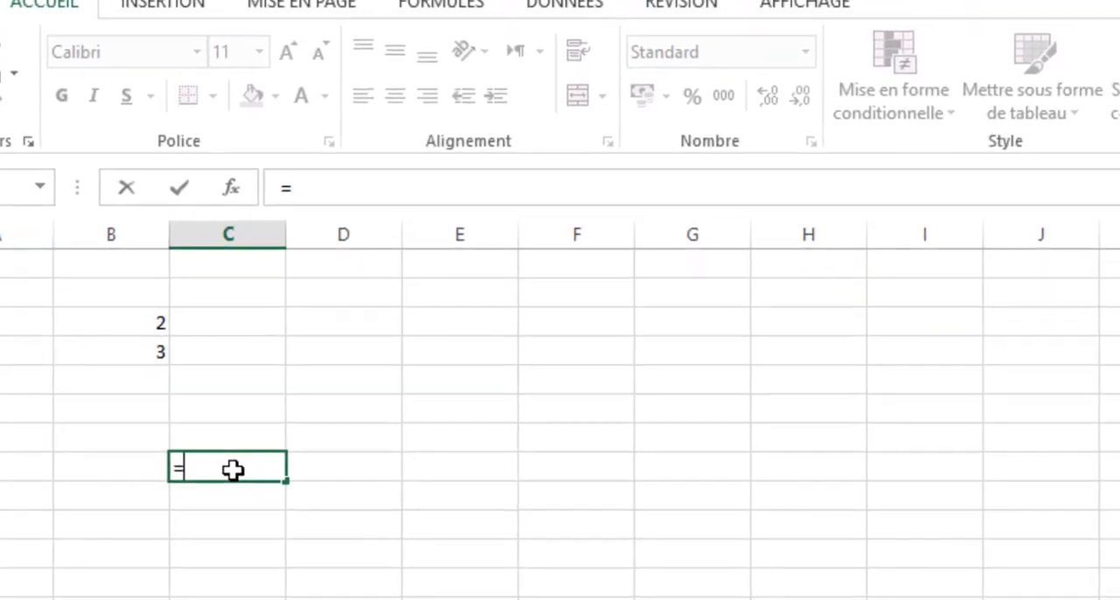
pyautogui.click(107, 321)
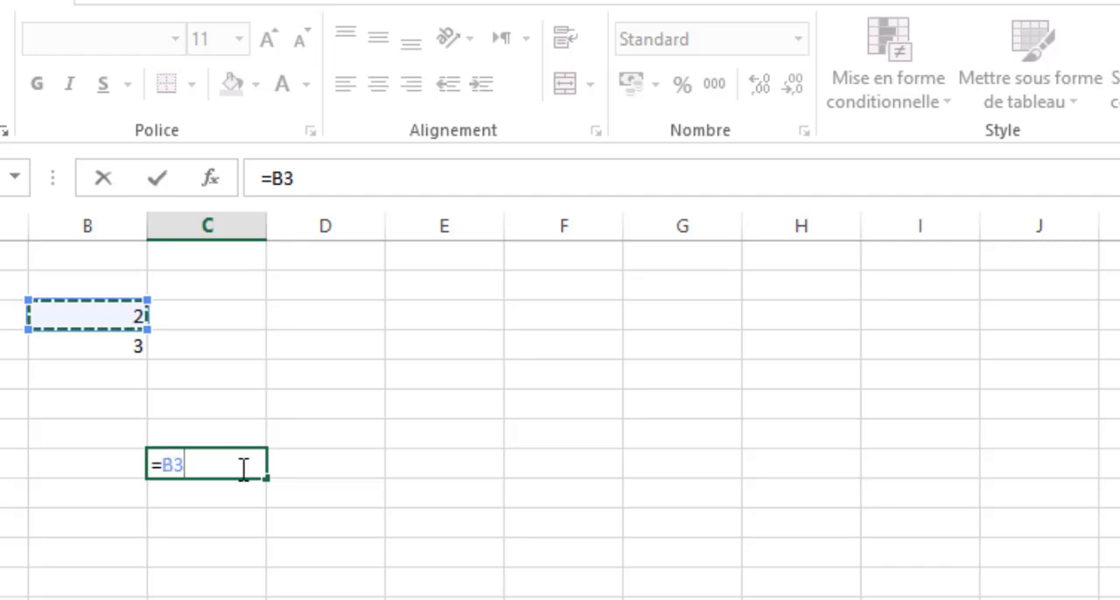
pyautogui.write('+')
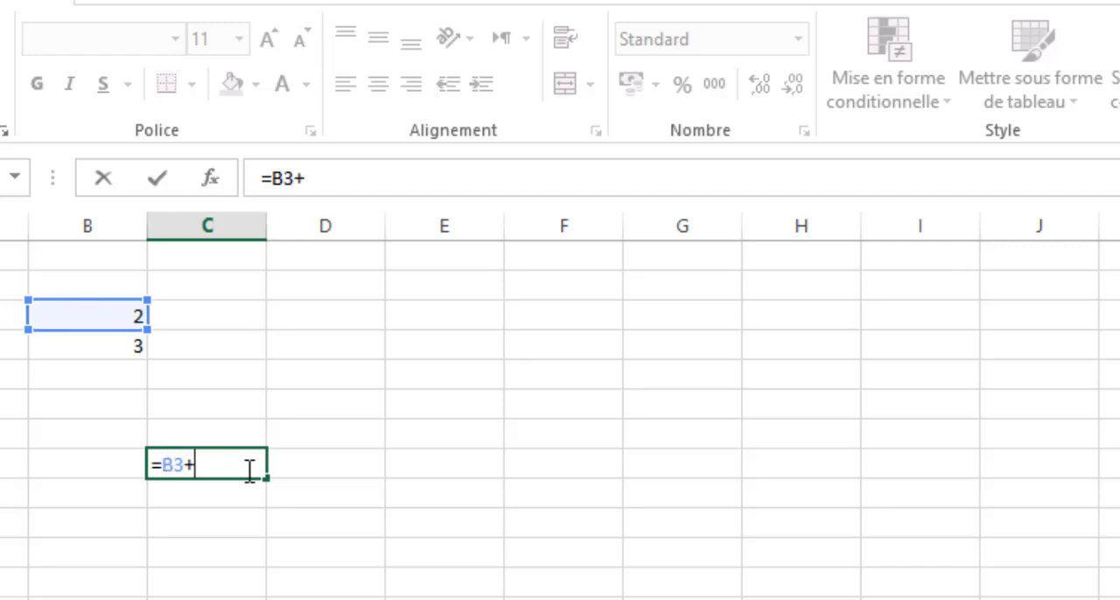
pyautogui.click(102, 345)
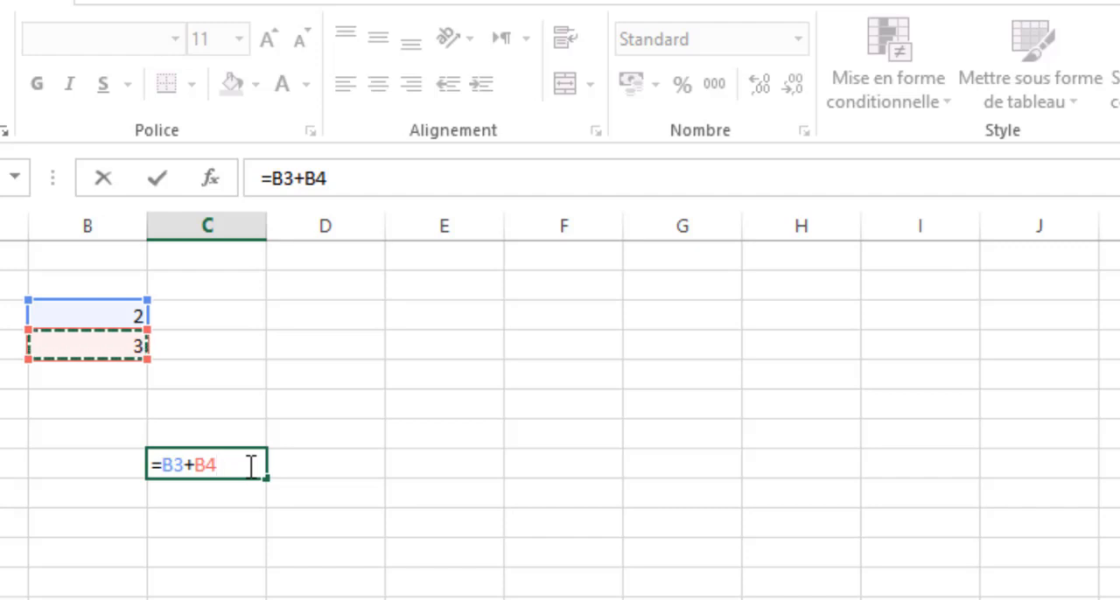
pyautogui.press('Return')
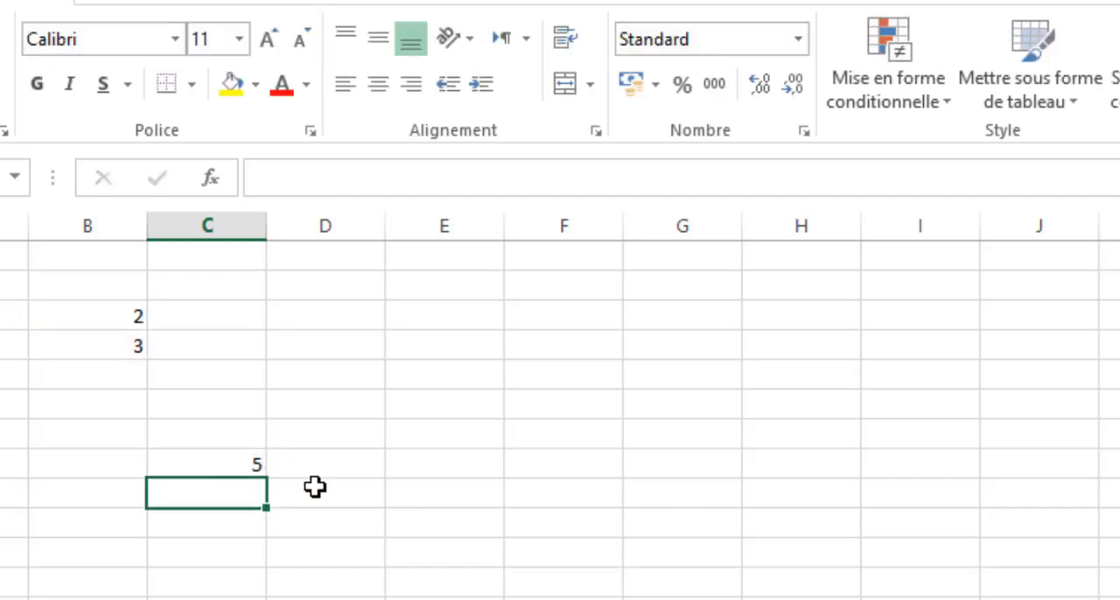
# - Inspect the formula in cell C8 and its highlighted cell references, leaving it as entered
pyautogui.click(251, 466)
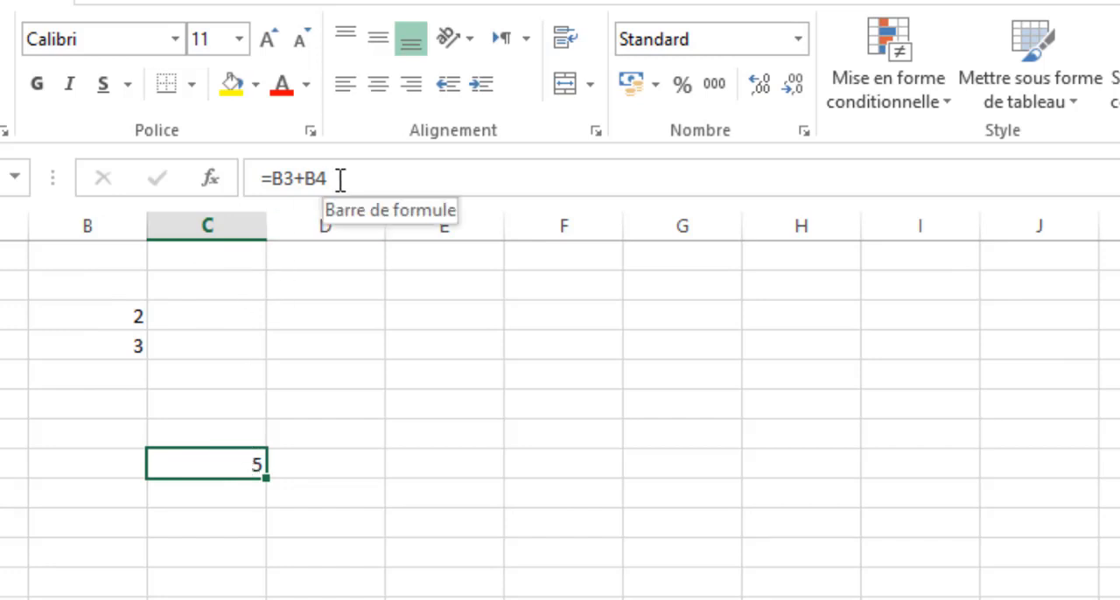
pyautogui.doubleClick(238, 464)
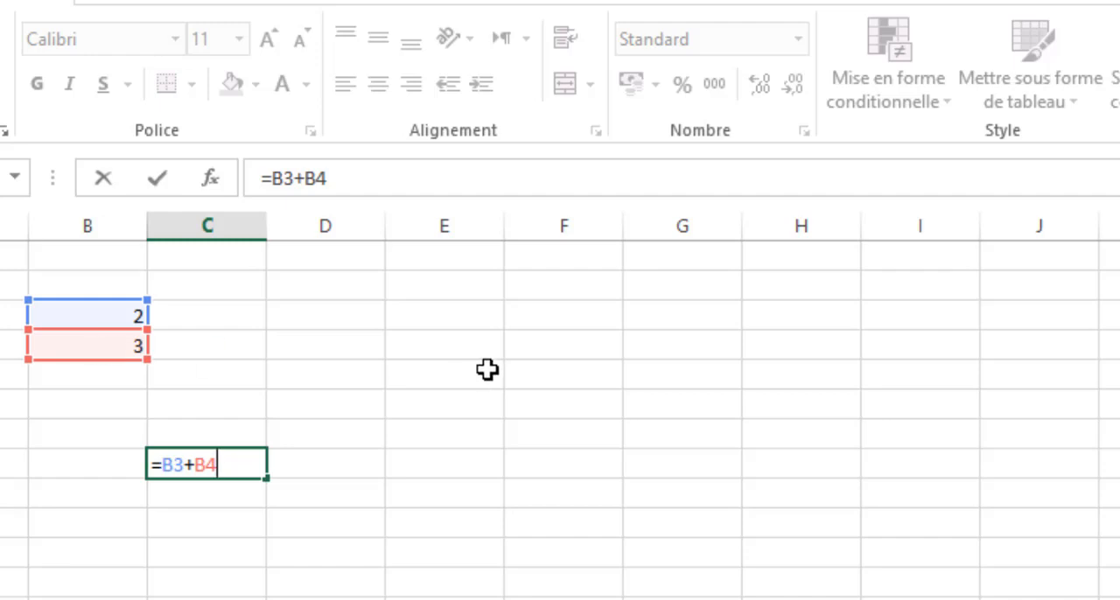
pyautogui.press('Return')
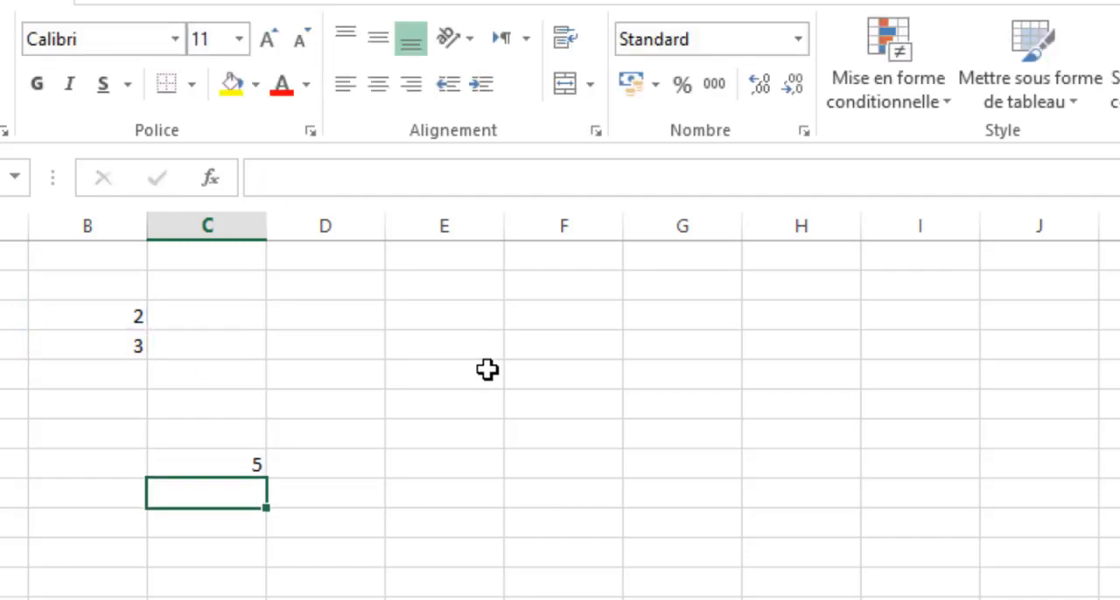
# - Set the value in cell B3 to 7 and check the sum in cell C8
pyautogui.click(125, 317)
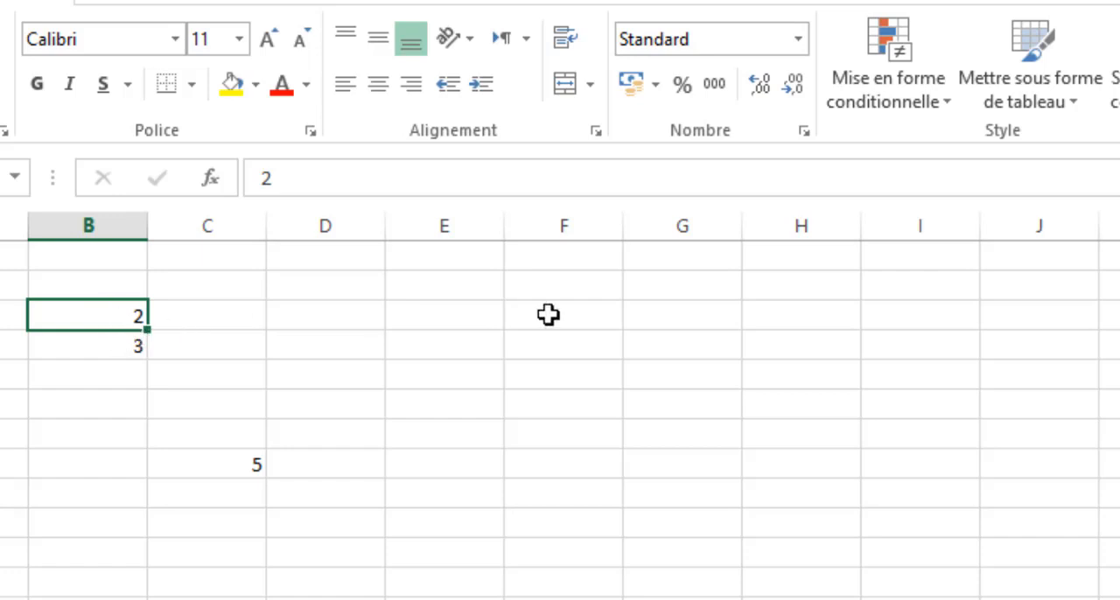
pyautogui.write('7')
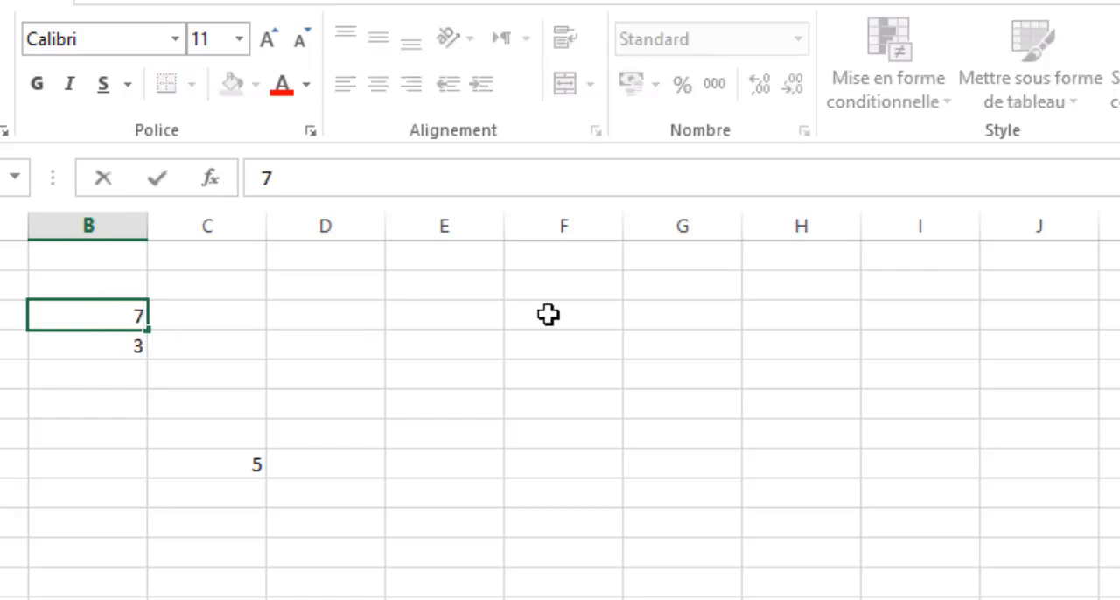
pyautogui.press('Return')
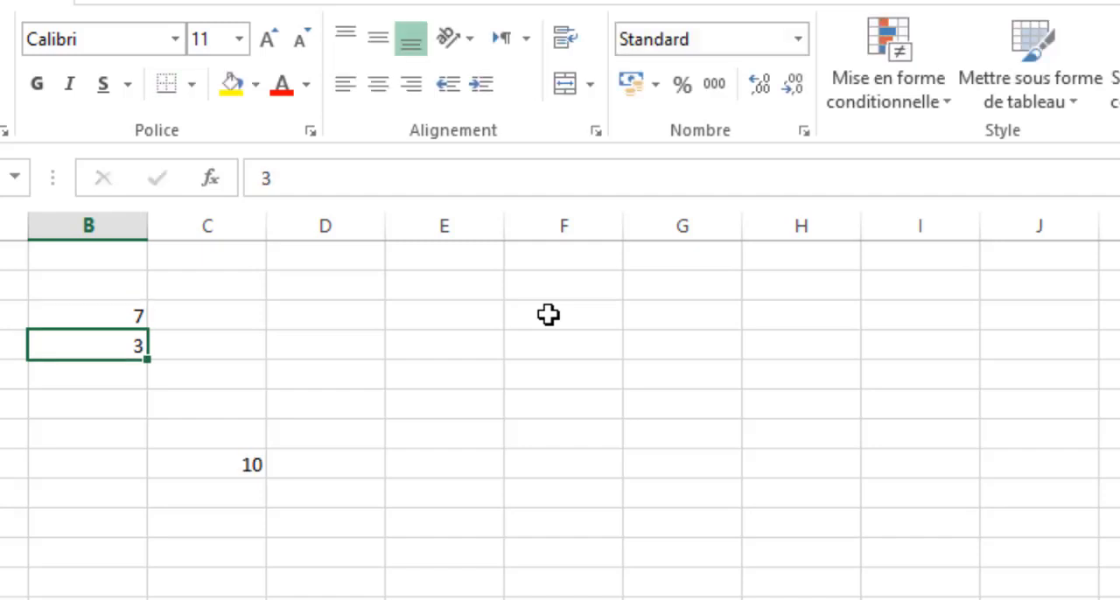
pyautogui.click(211, 466)
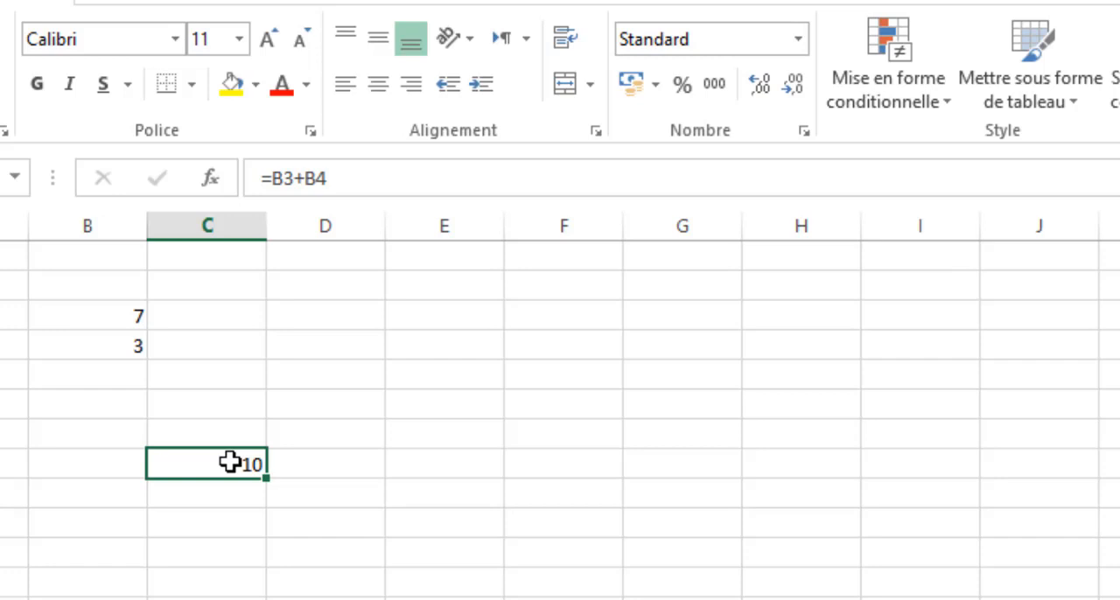
# - Enter the formula =B3-B4 in cell D6 to subtract the second value from the first
pyautogui.press('Up')
pyautogui.press('Up')
pyautogui.press('Right')
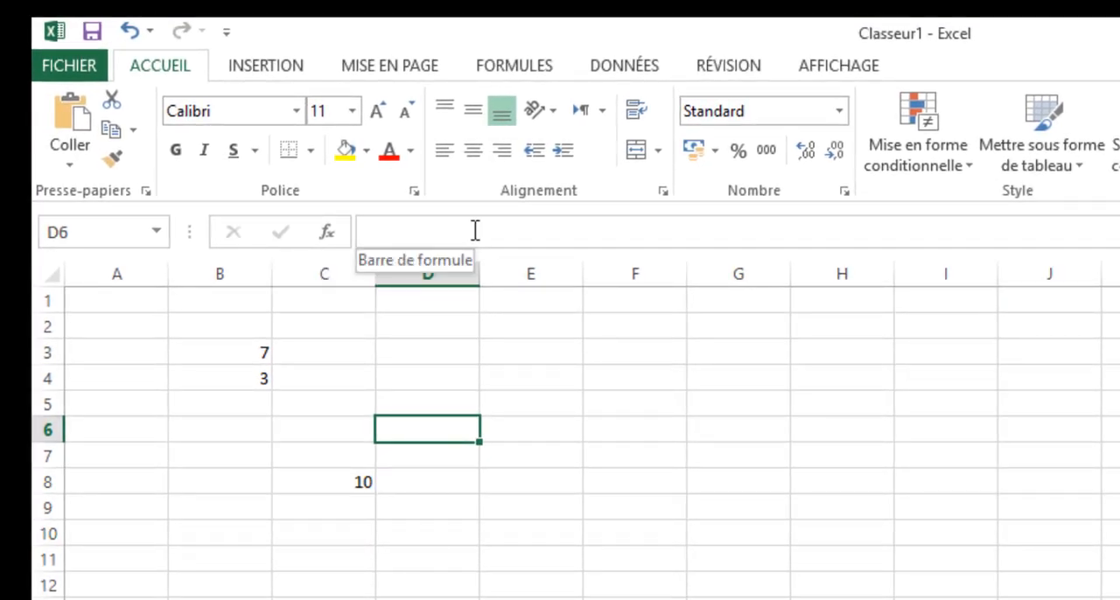
pyautogui.click(425, 527)
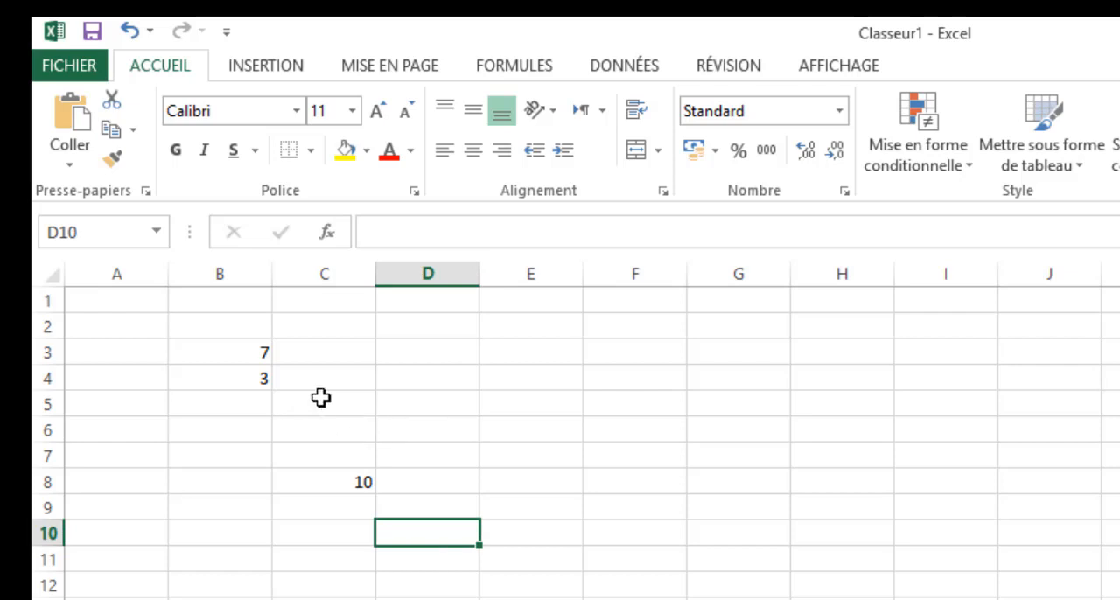
pyautogui.click(420, 432)
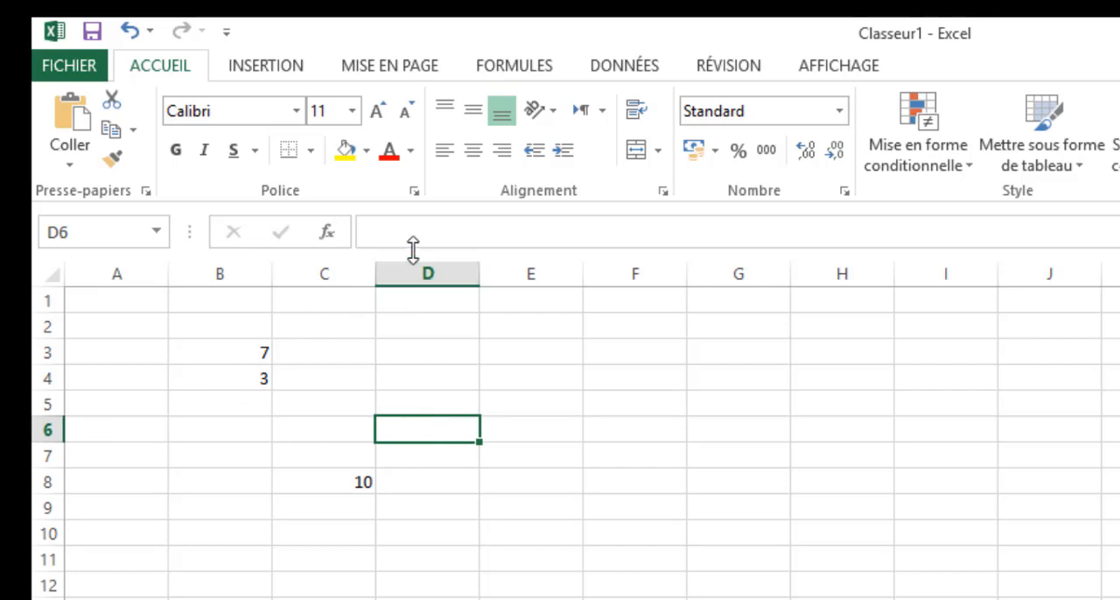
pyautogui.click(512, 232)
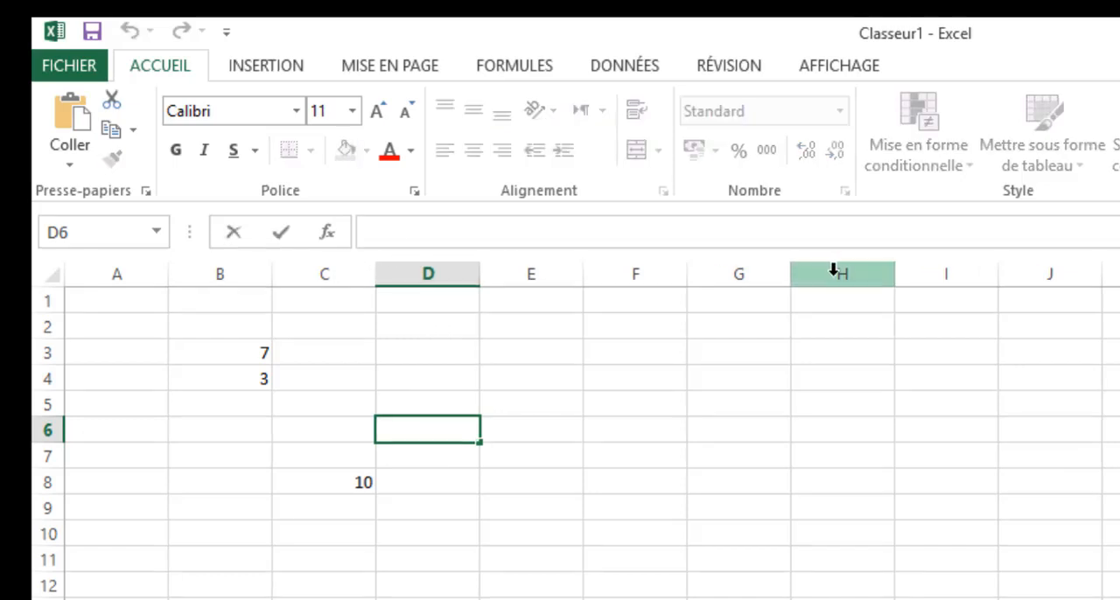
pyautogui.write('=')
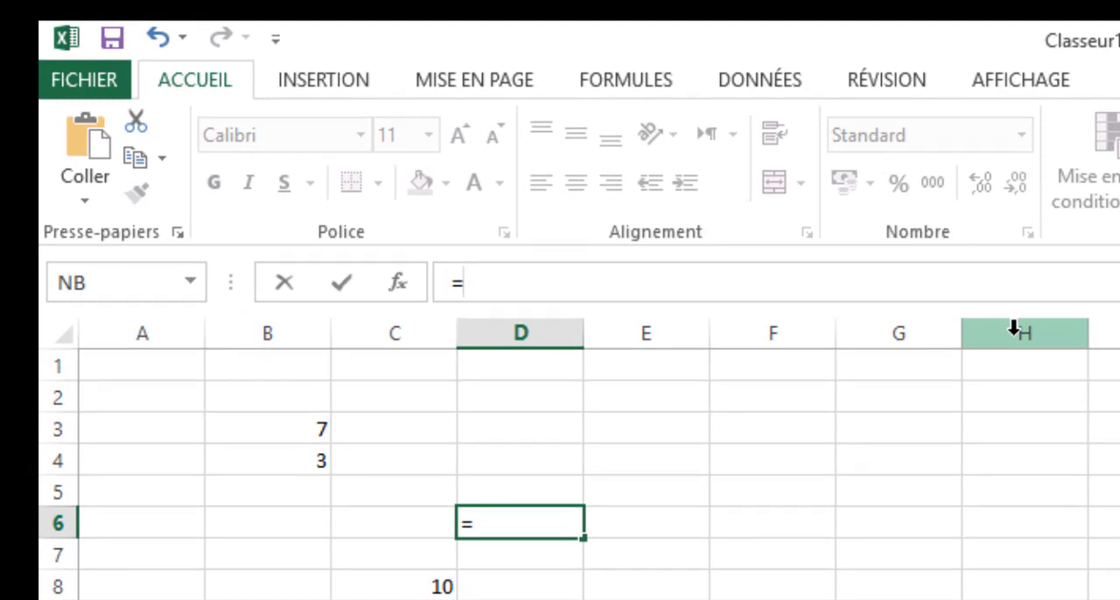
pyautogui.click(310, 430)
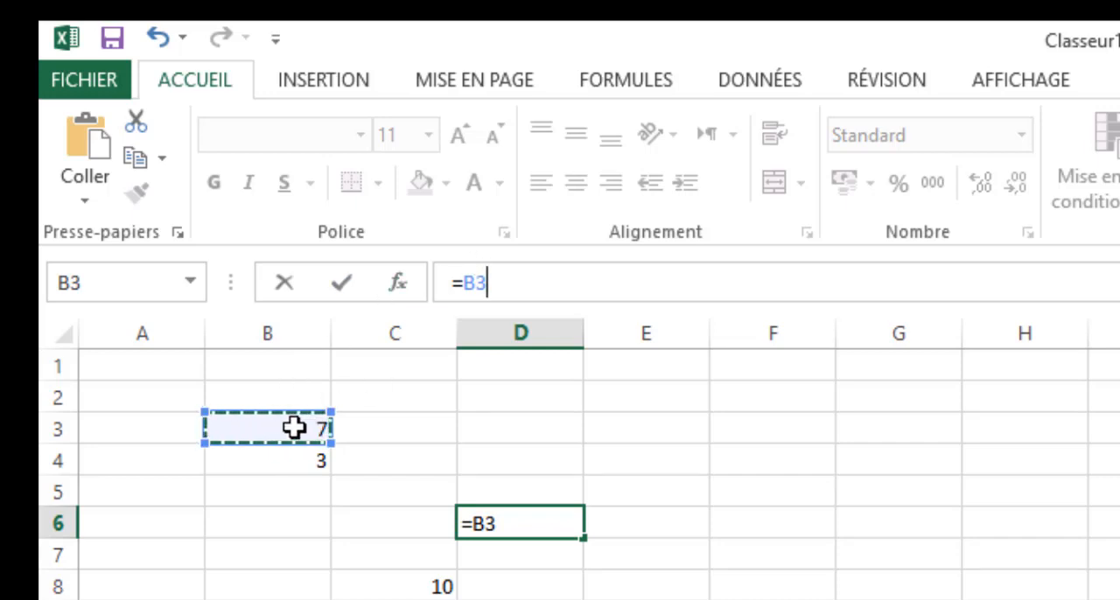
pyautogui.write('-')
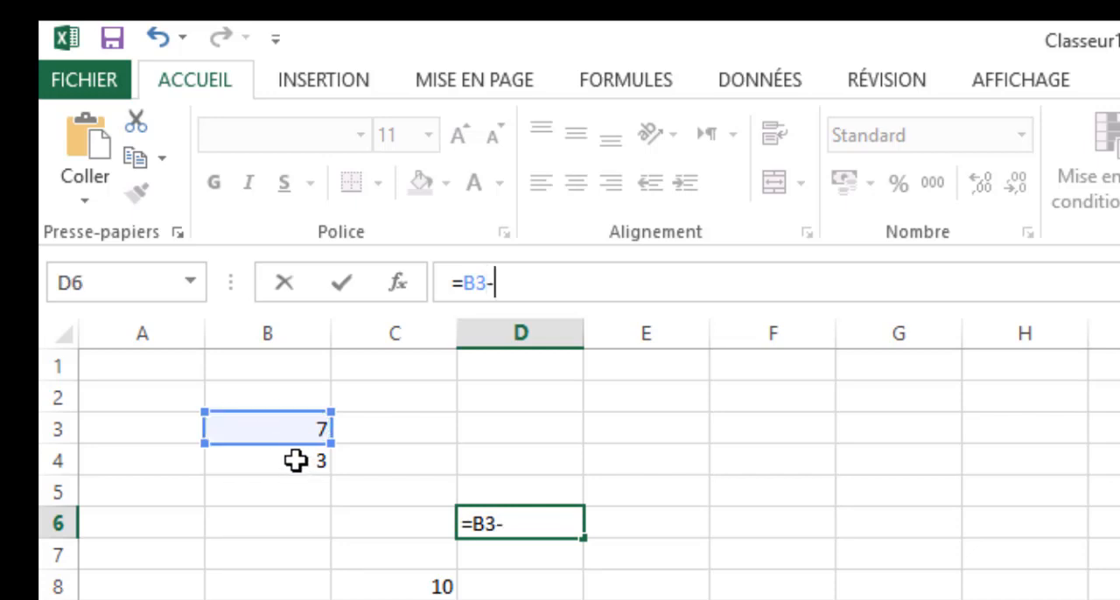
pyautogui.click(296, 461)
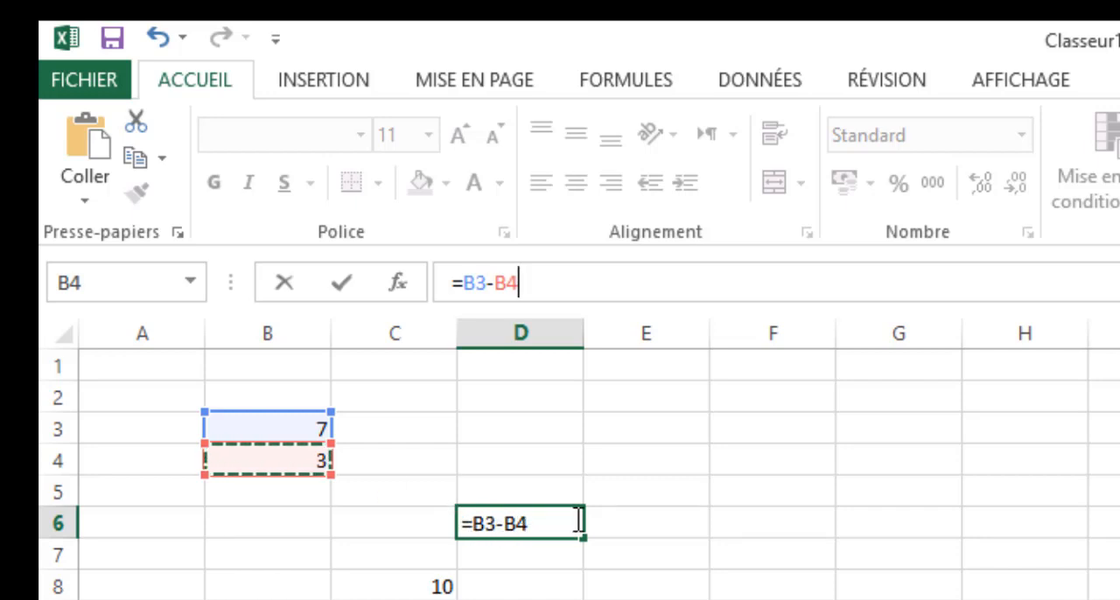
pyautogui.press('Return')
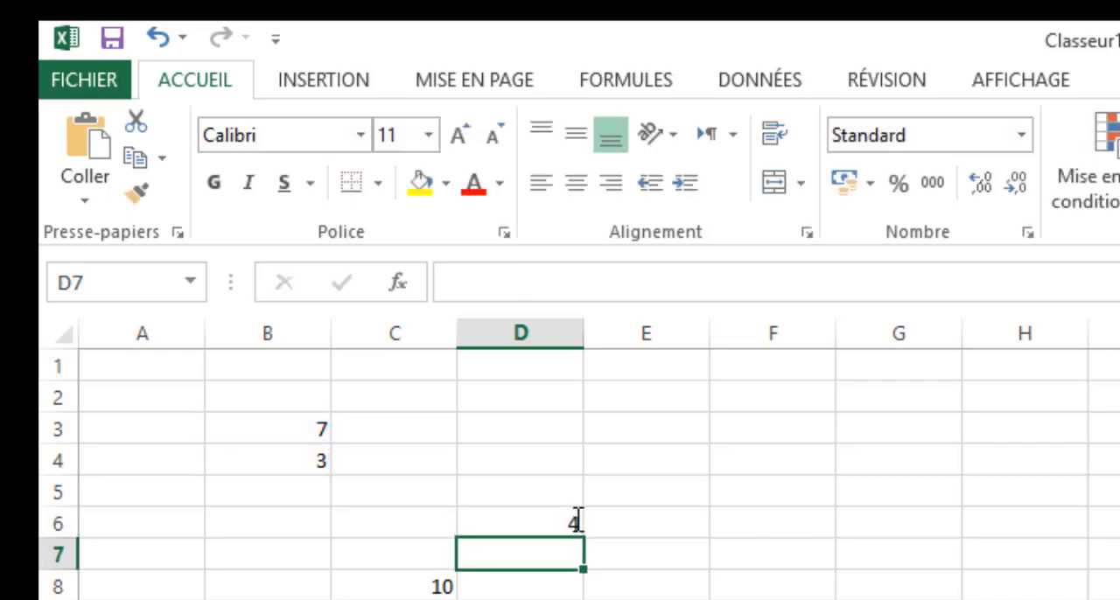
pyautogui.click(573, 529)
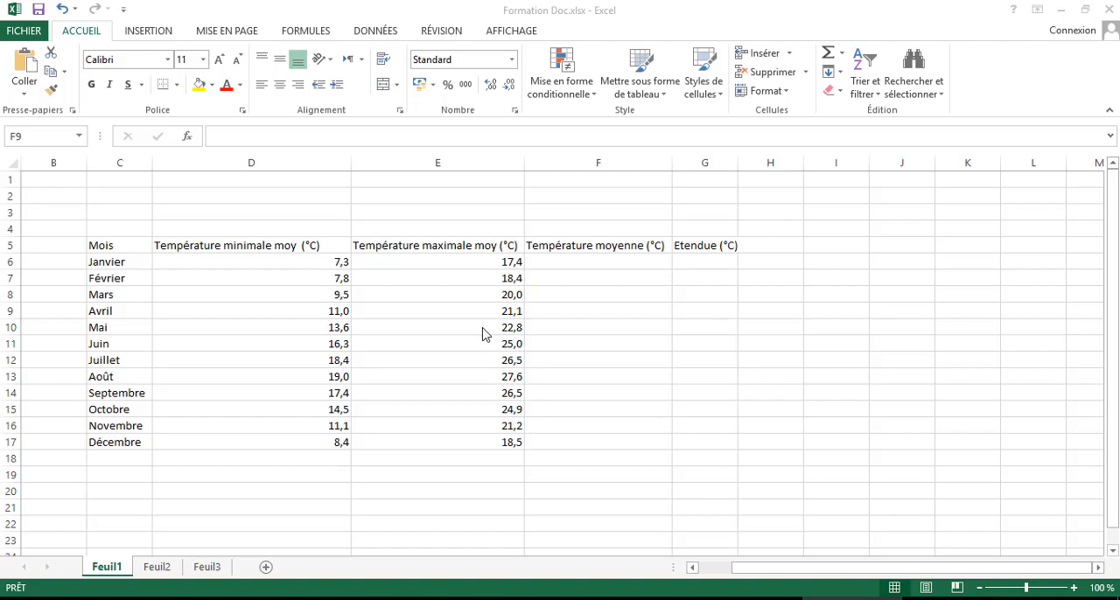
# - In the Formation Doc.xlsx workbook, clear the month names from cells C6 to C17
pyautogui.click(110, 263)
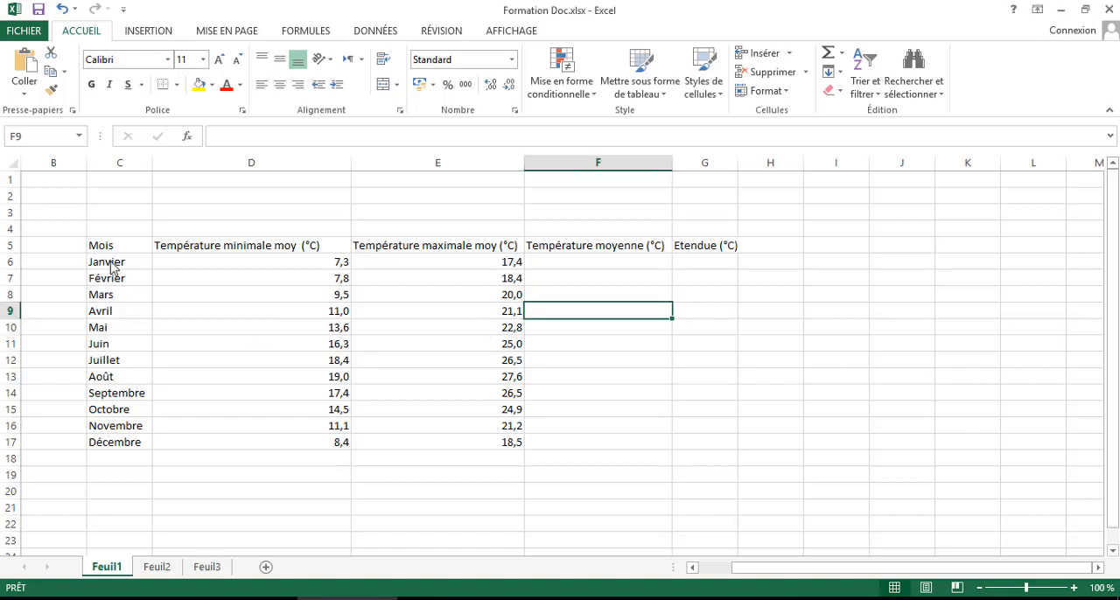
pyautogui.click(110, 444)
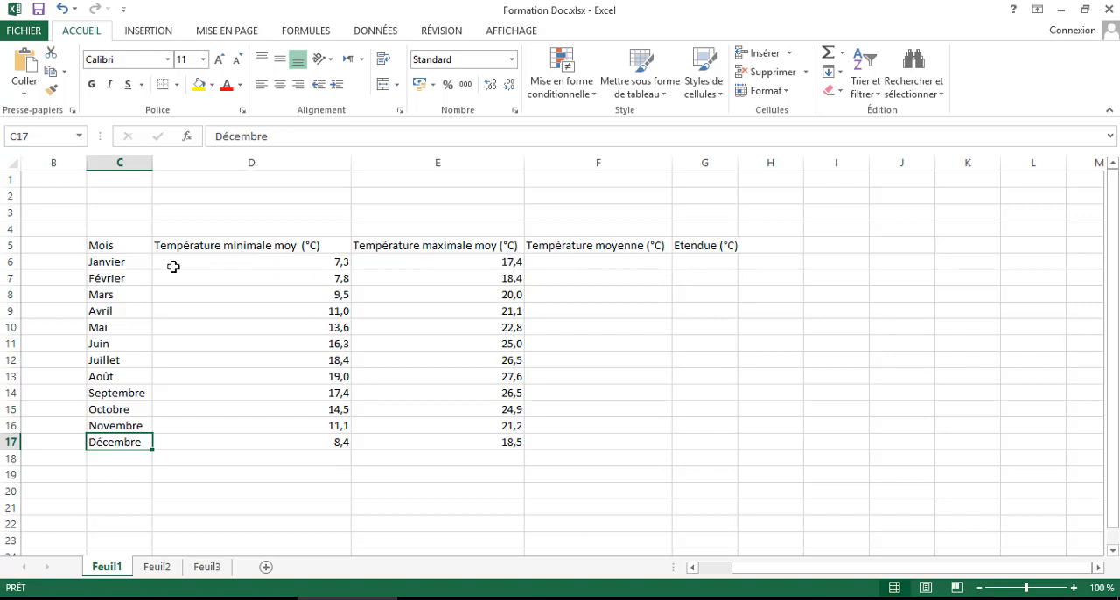
pyautogui.click(593, 261)
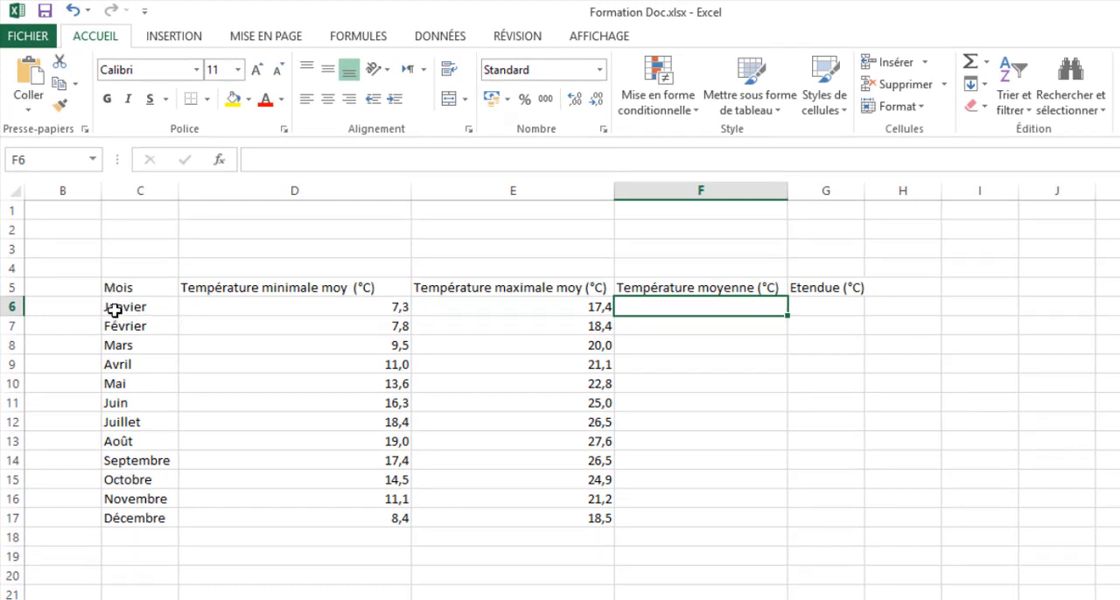
pyautogui.moveTo(112, 306); pyautogui.dragTo(120, 530)
pyautogui.press('Delete')
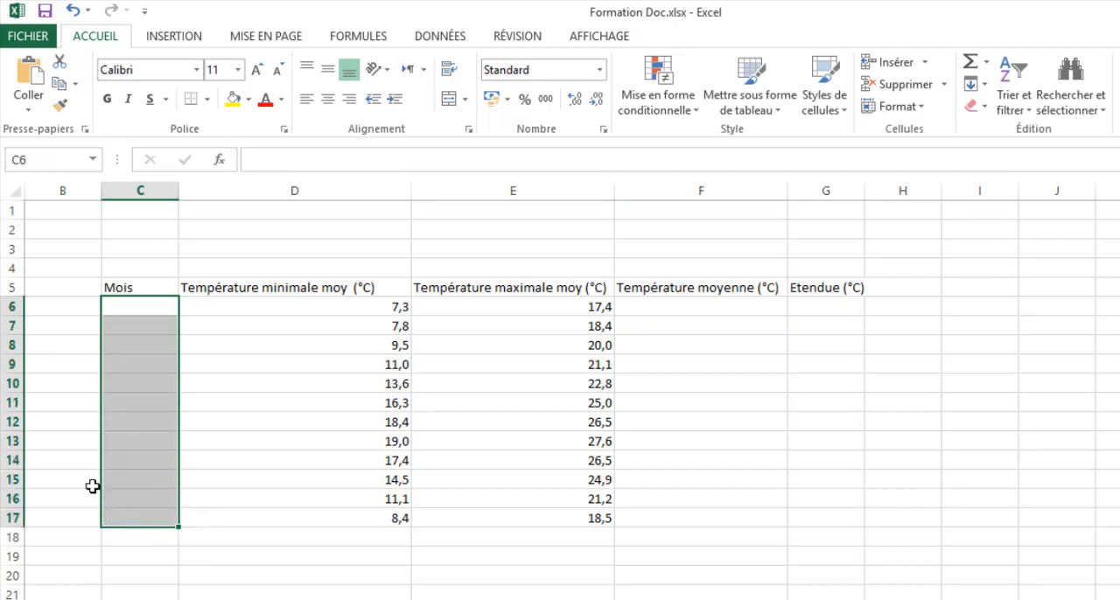
# - Enter janvier in cell C6 and fill the month series down to décembre in C17
pyautogui.click(127, 304)
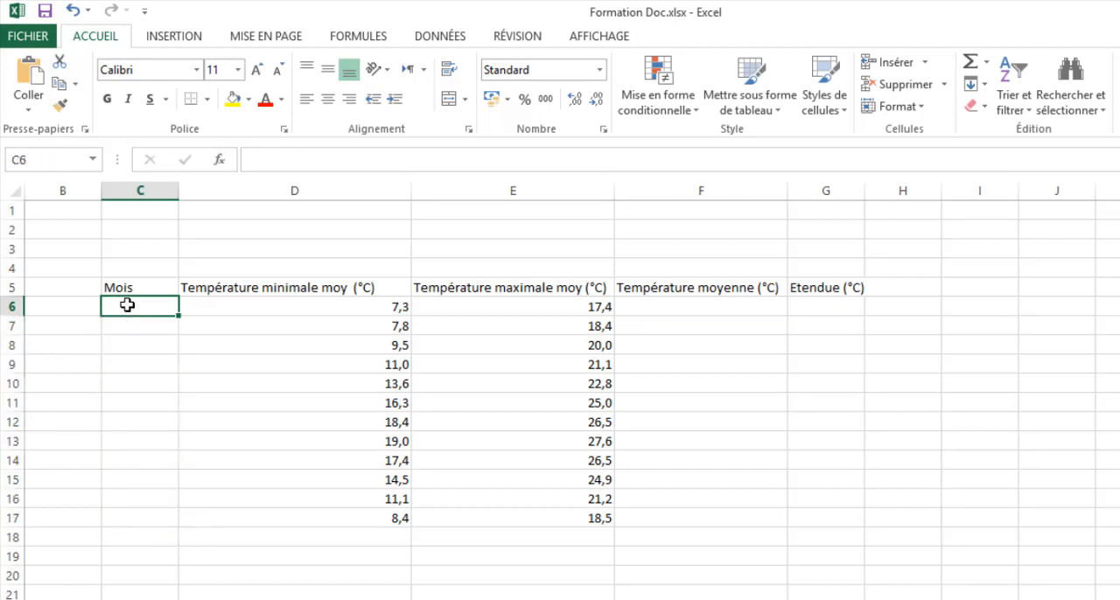
pyautogui.write('jan')
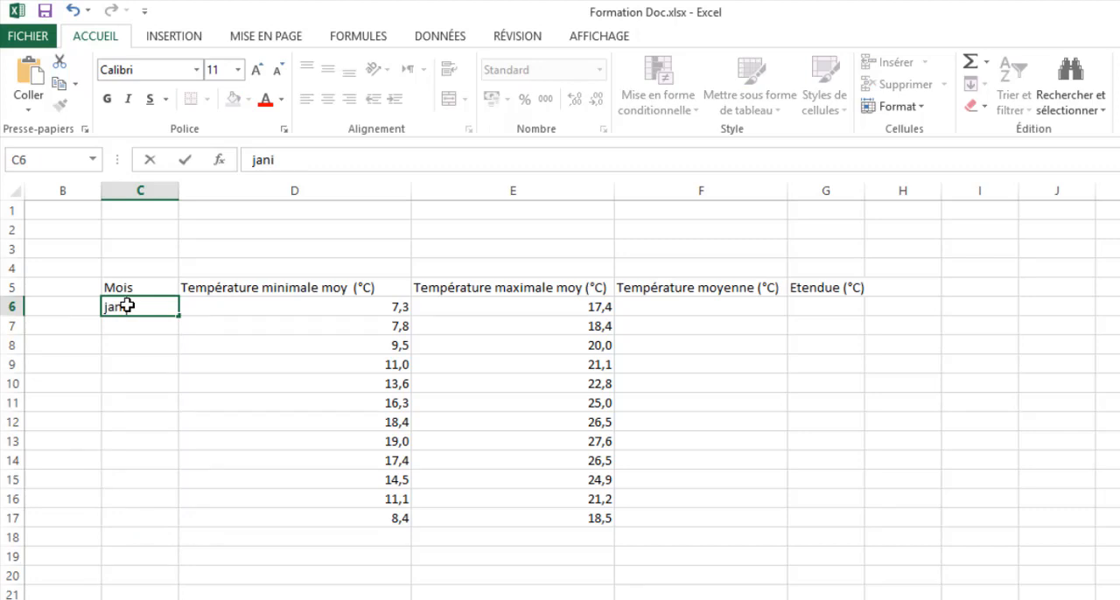
pyautogui.write('vier')
pyautogui.press('Return')
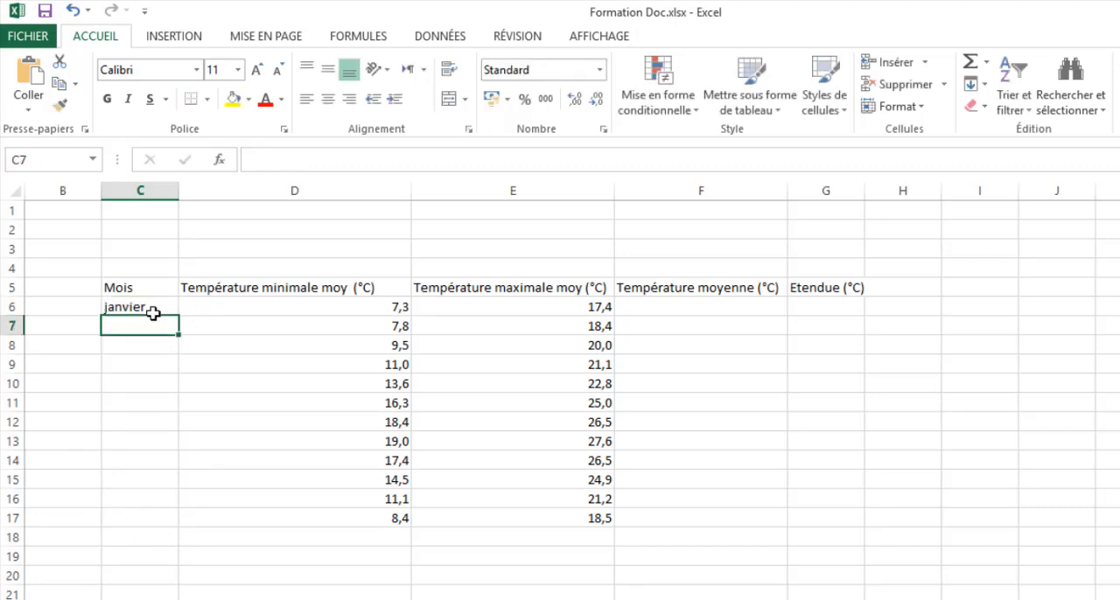
pyautogui.click(155, 306)
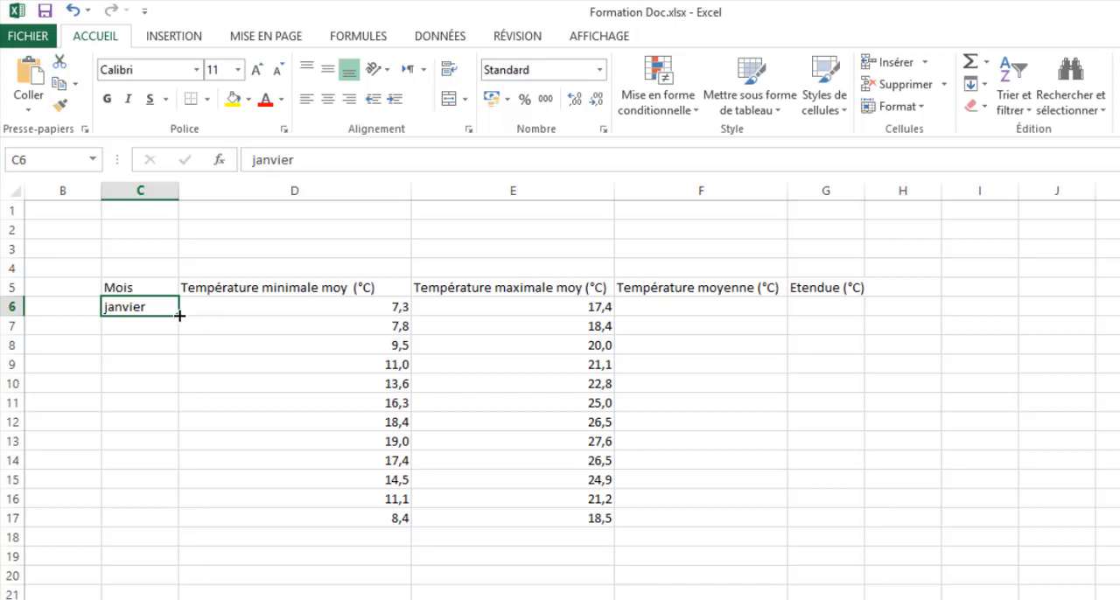
pyautogui.moveTo(180, 316); pyautogui.dragTo(179, 524)
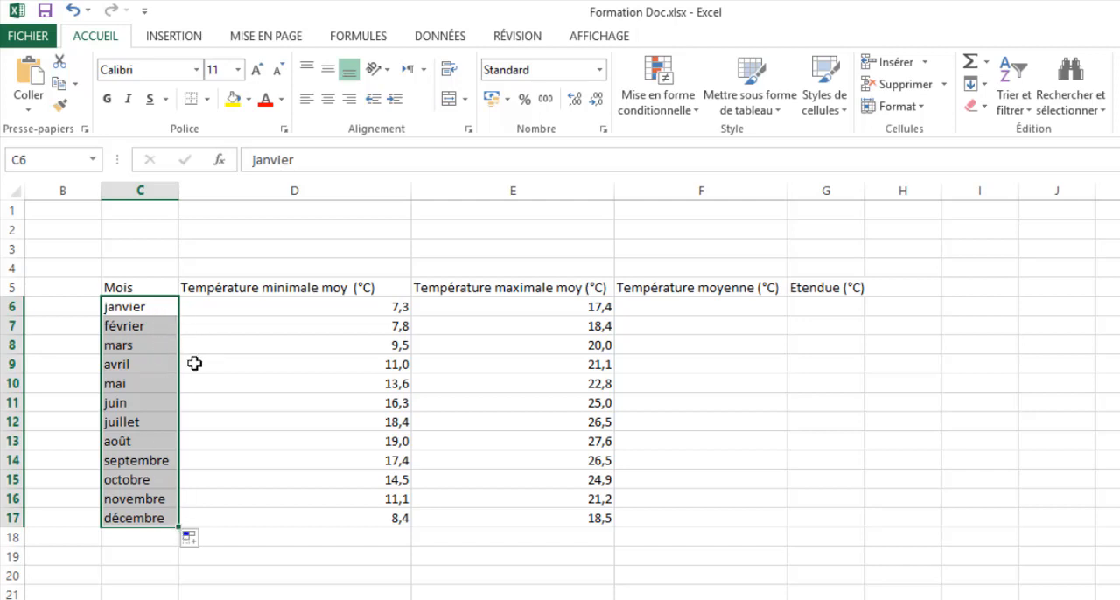
pyautogui.click(249, 473)
# - Apply all borders to the whole temperature table, cells C5 to G17
pyautogui.moveTo(116, 289); pyautogui.dragTo(820, 516)
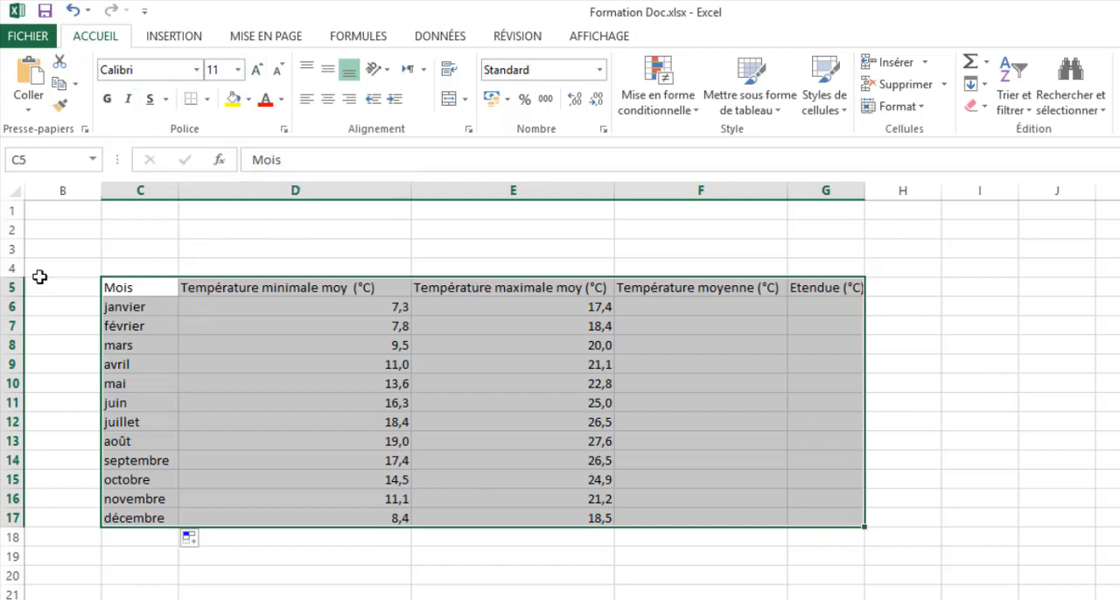
pyautogui.click(207, 99)
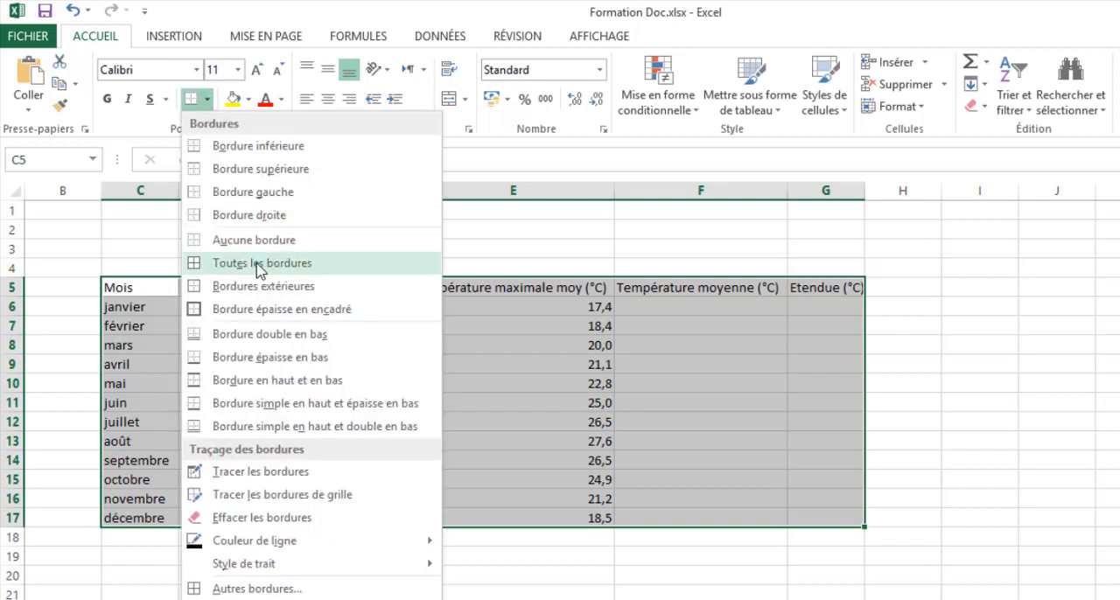
pyautogui.click(223, 263)
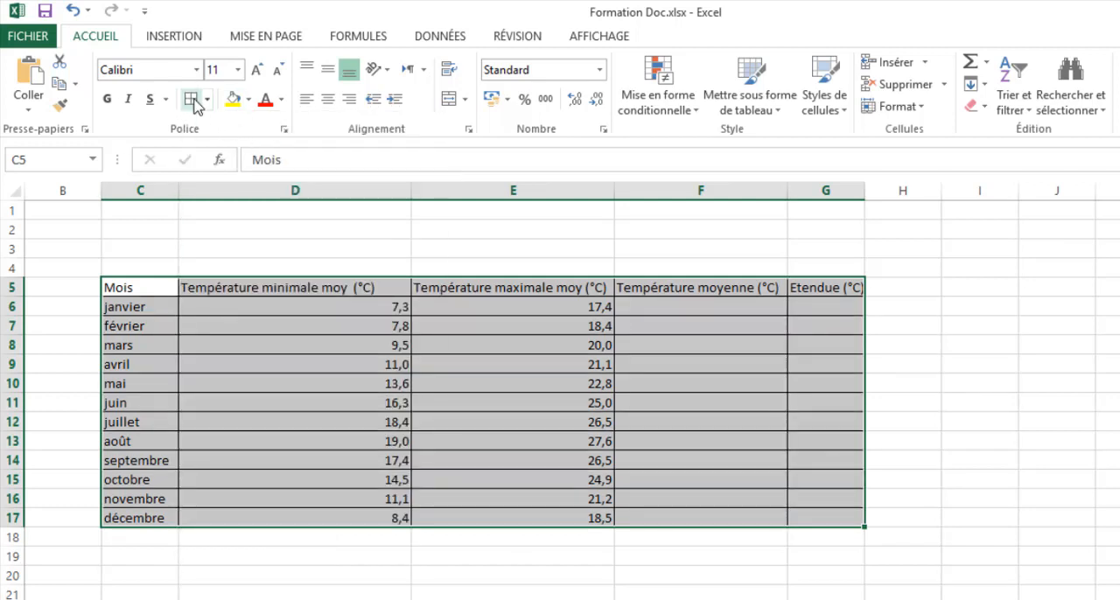
pyautogui.click(195, 326)
# - Format the table's header row C5:G5 as bold 12-point text with a light blue fill
pyautogui.moveTo(120, 283); pyautogui.dragTo(791, 281)
pyautogui.click(256, 69)
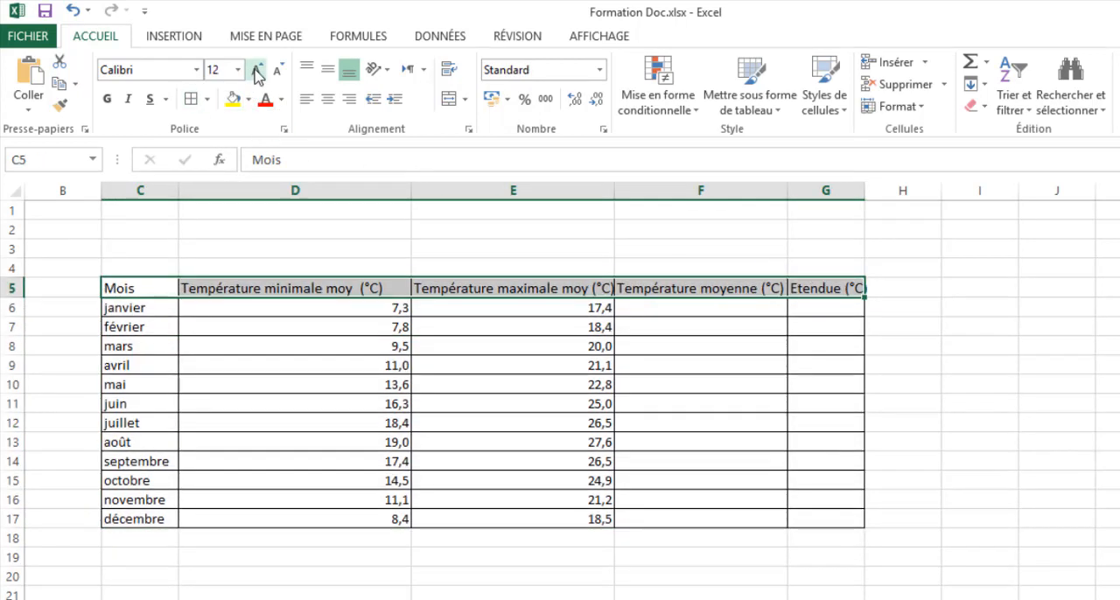
pyautogui.click(106, 100)
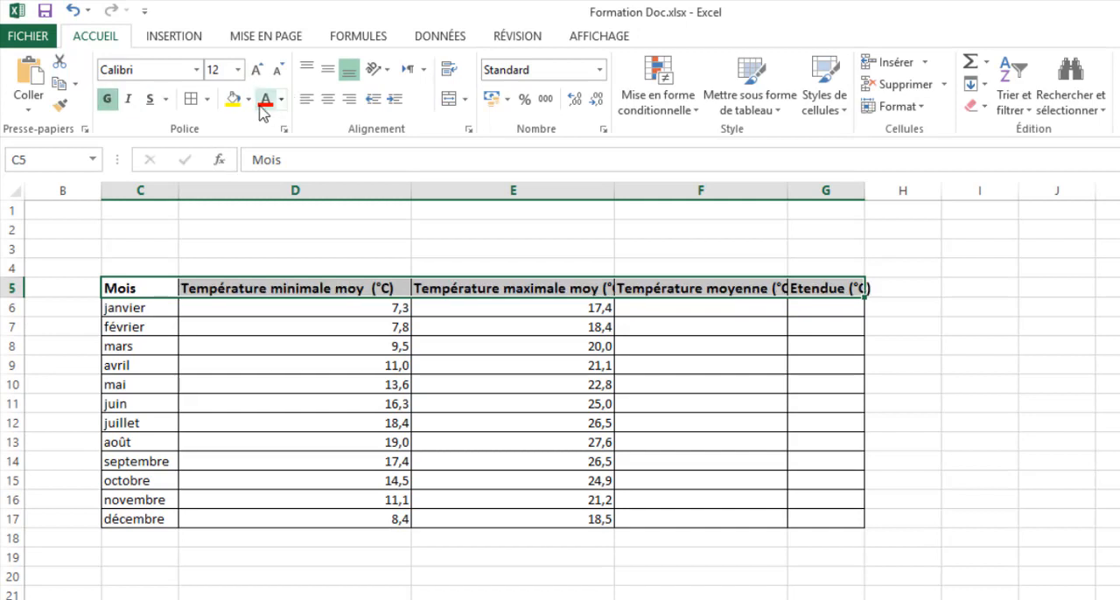
pyautogui.click(250, 100)
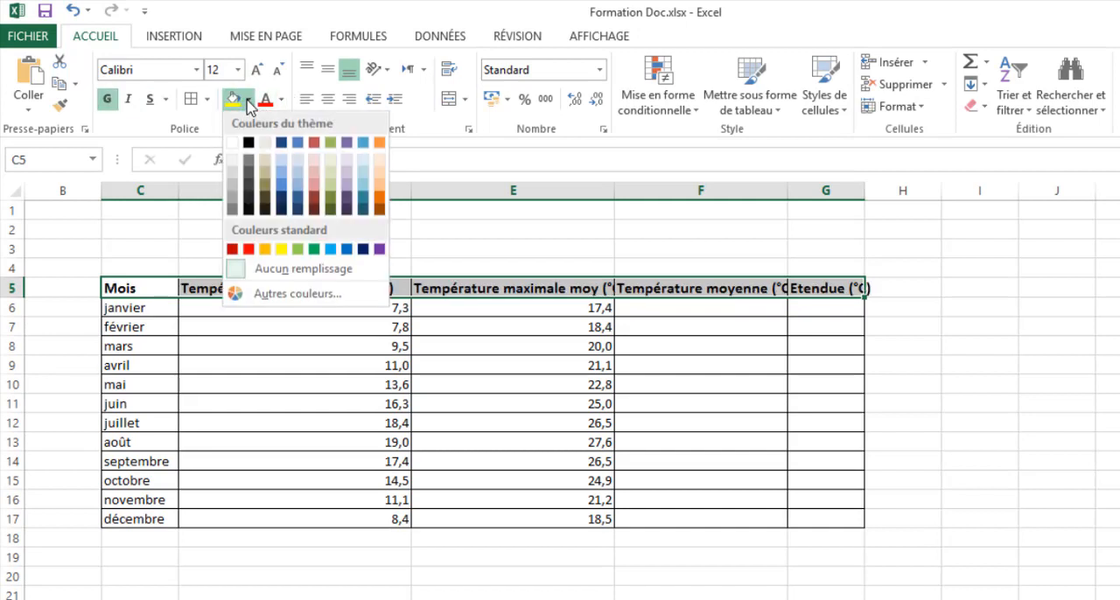
pyautogui.click(278, 161)
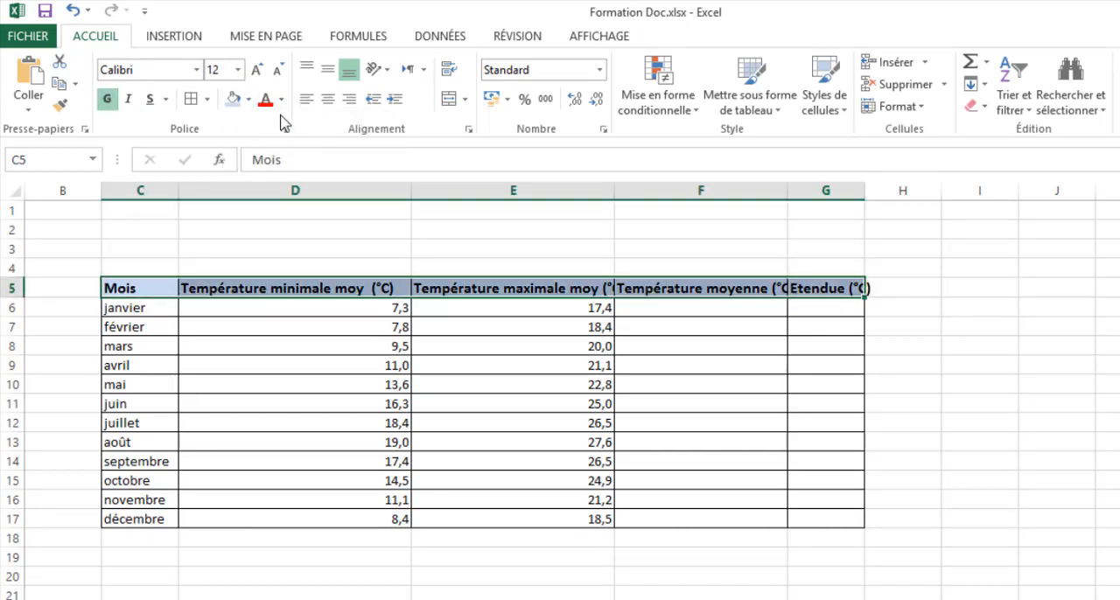
pyautogui.click(465, 350)
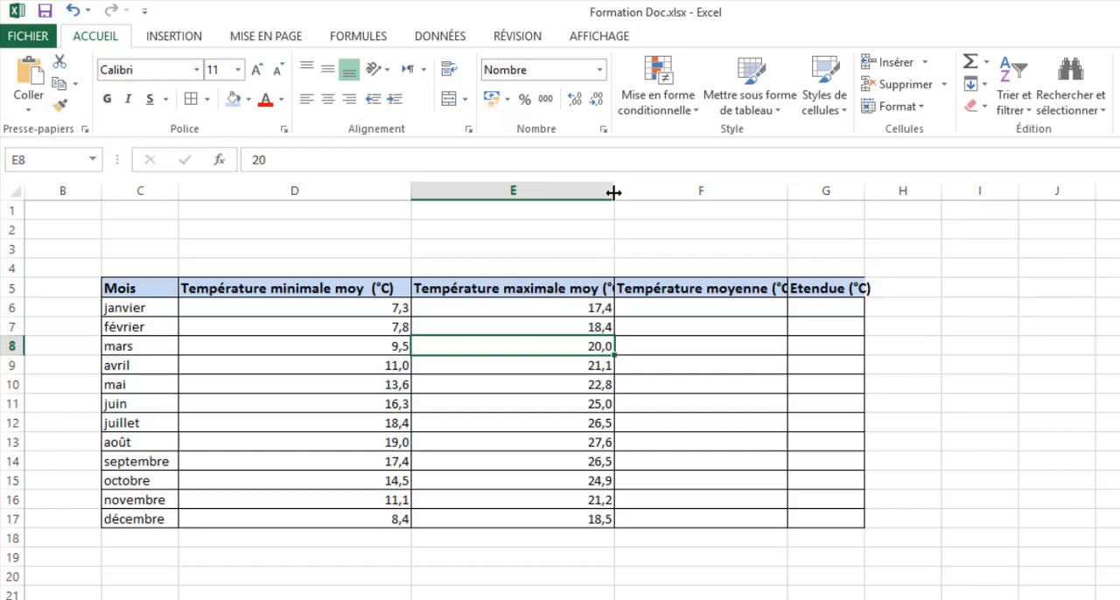
# - AutoFit the widths of columns E, F and G to their header text
pyautogui.doubleClick(614, 192)
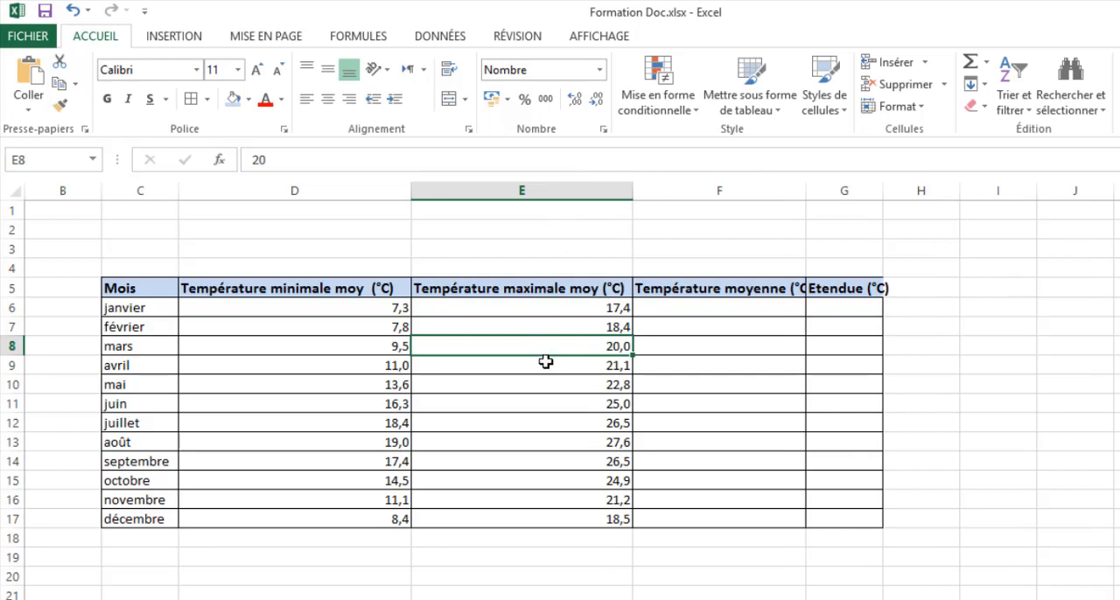
pyautogui.doubleClick(806, 193)
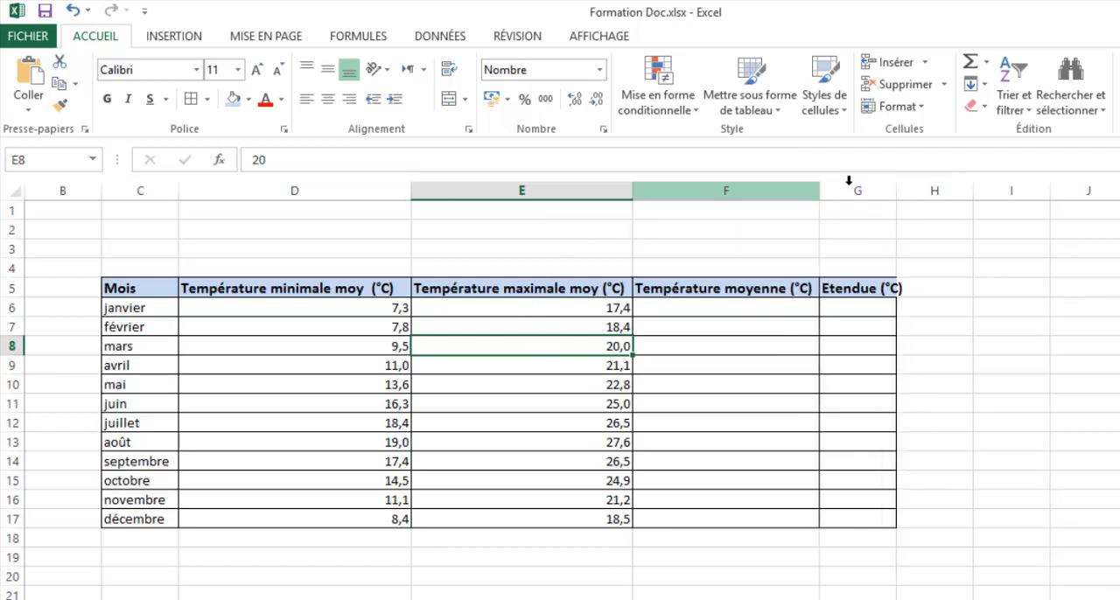
pyautogui.doubleClick(896, 189)
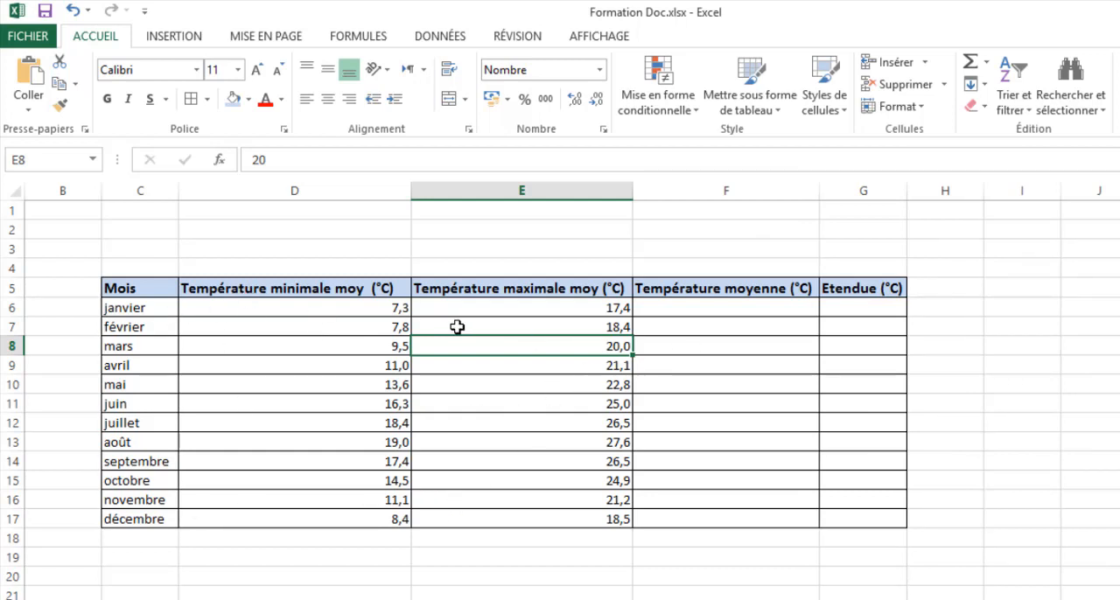
pyautogui.click(710, 308)
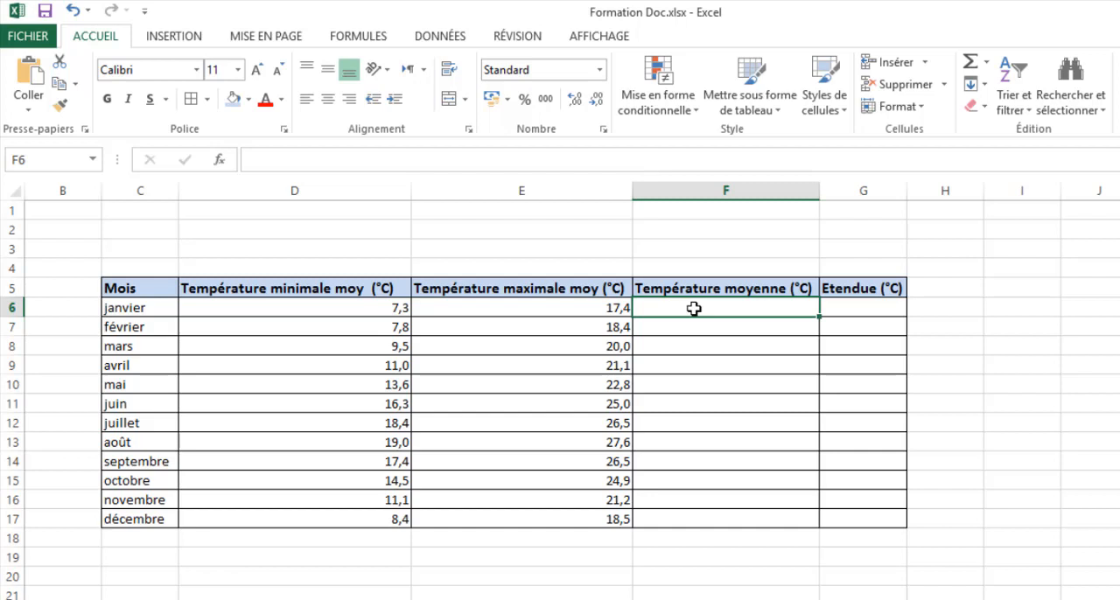
pyautogui.write('=')
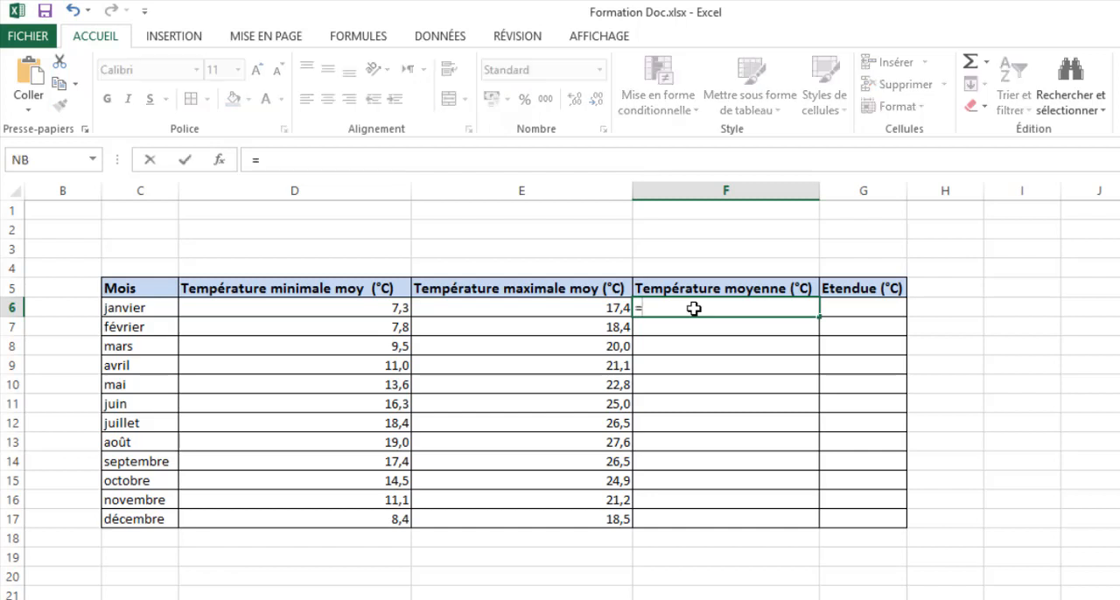
pyautogui.press('Escape')
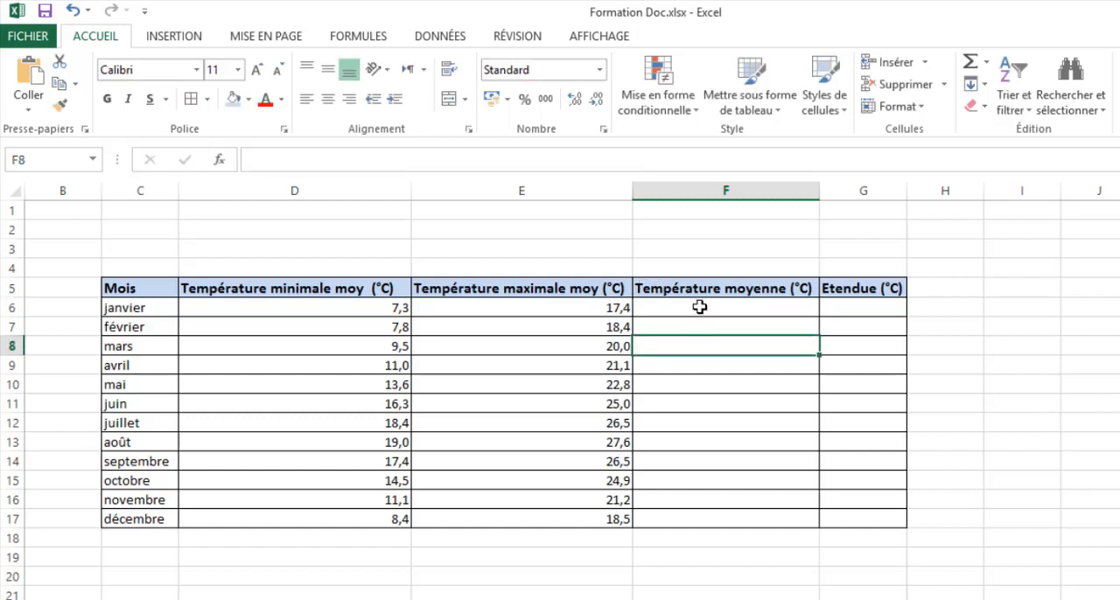
# - Enter the formula =(D6+E6)/2 in cell F6 to average January's minimum and maximum temperatures
pyautogui.click(259, 161)
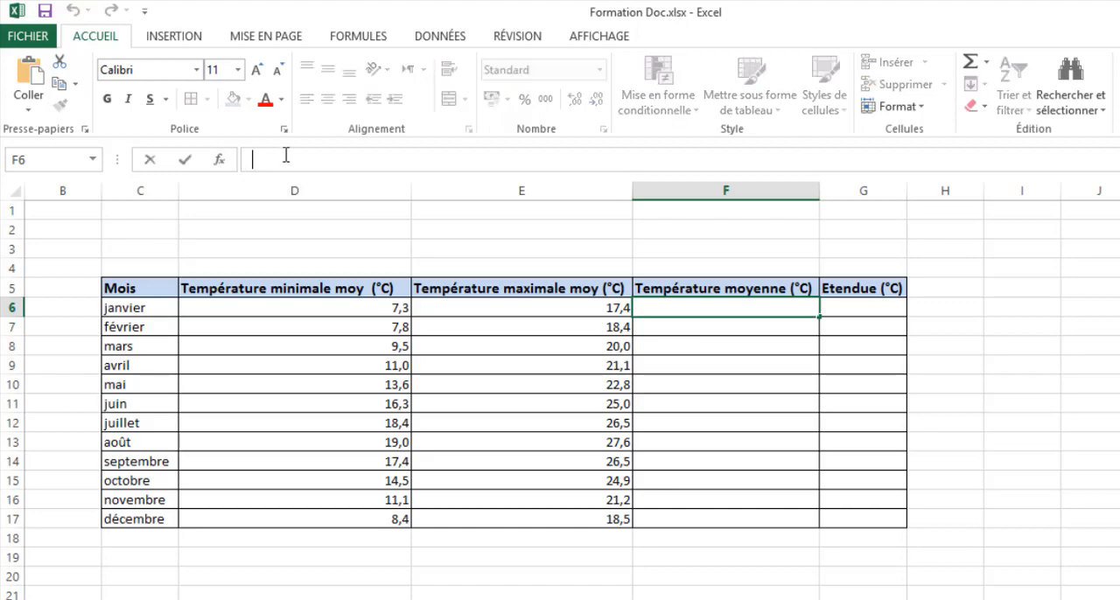
pyautogui.write('=')
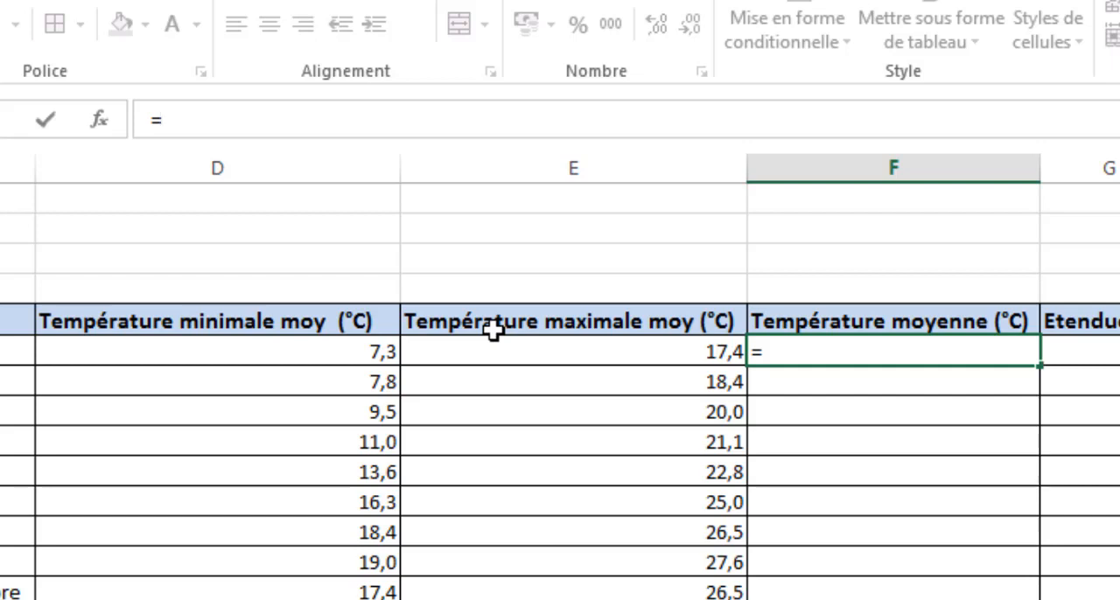
pyautogui.click(787, 348)
pyautogui.write('(')
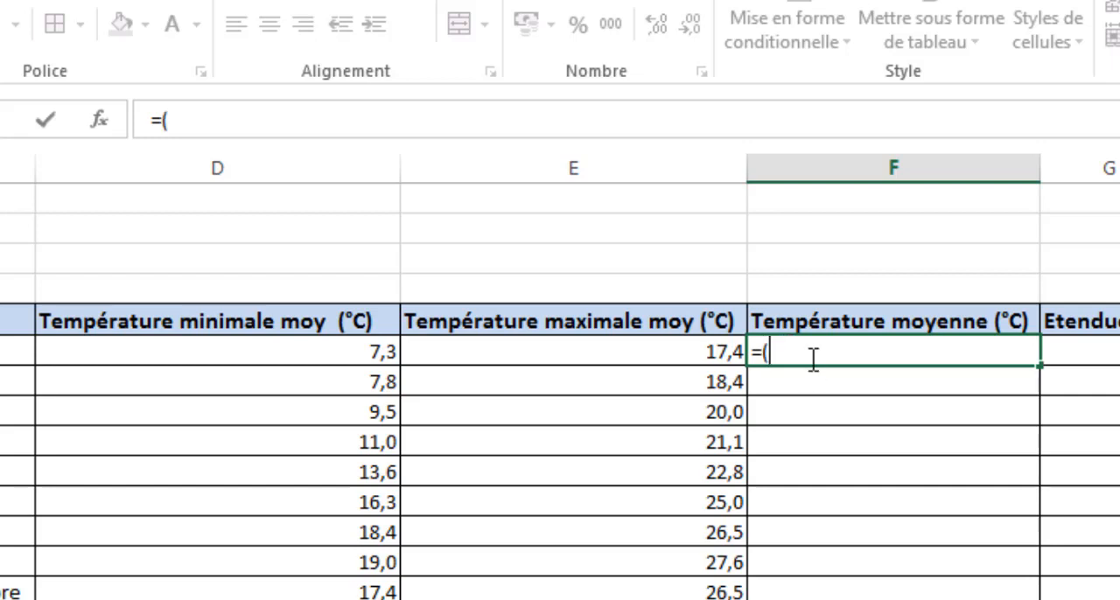
pyautogui.write('à')
pyautogui.press('BackSpace')
pyautogui.write(')')
pyautogui.click(324, 352)
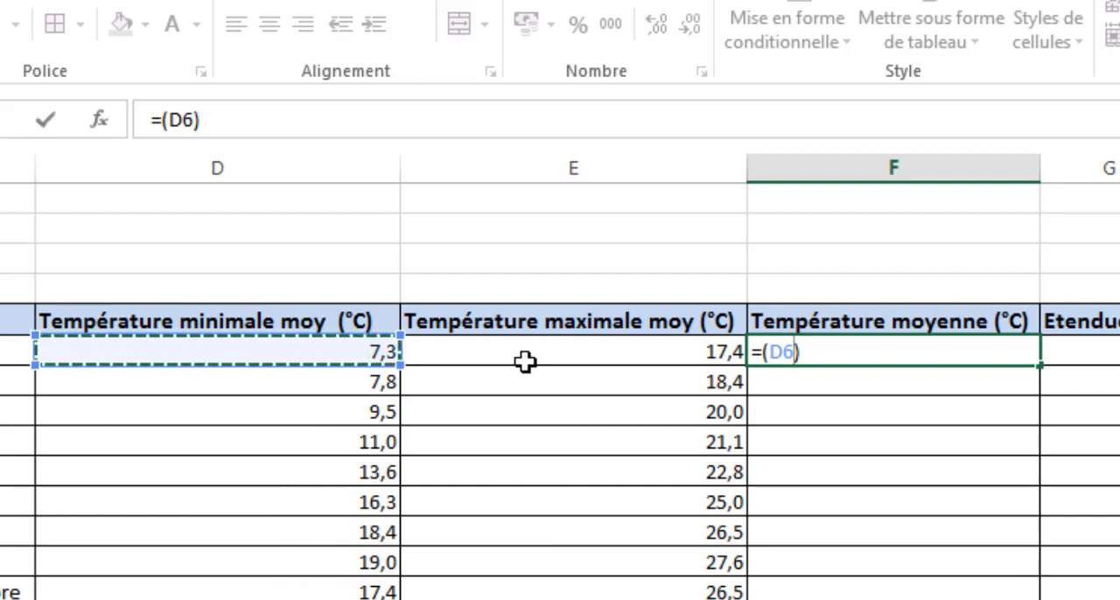
pyautogui.write('+')
pyautogui.click(650, 351)
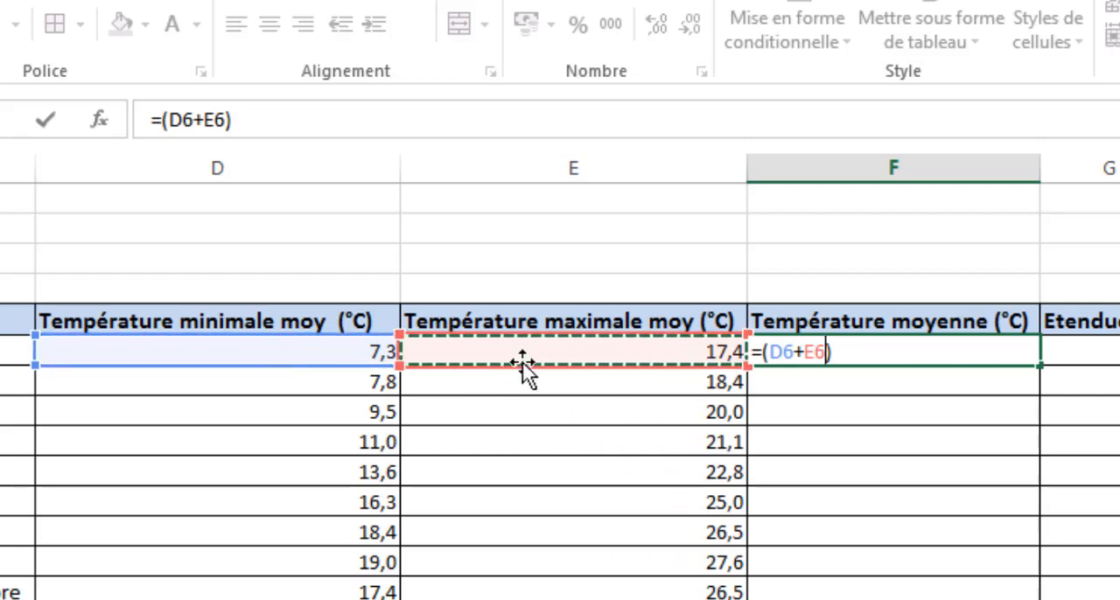
pyautogui.click(855, 350)
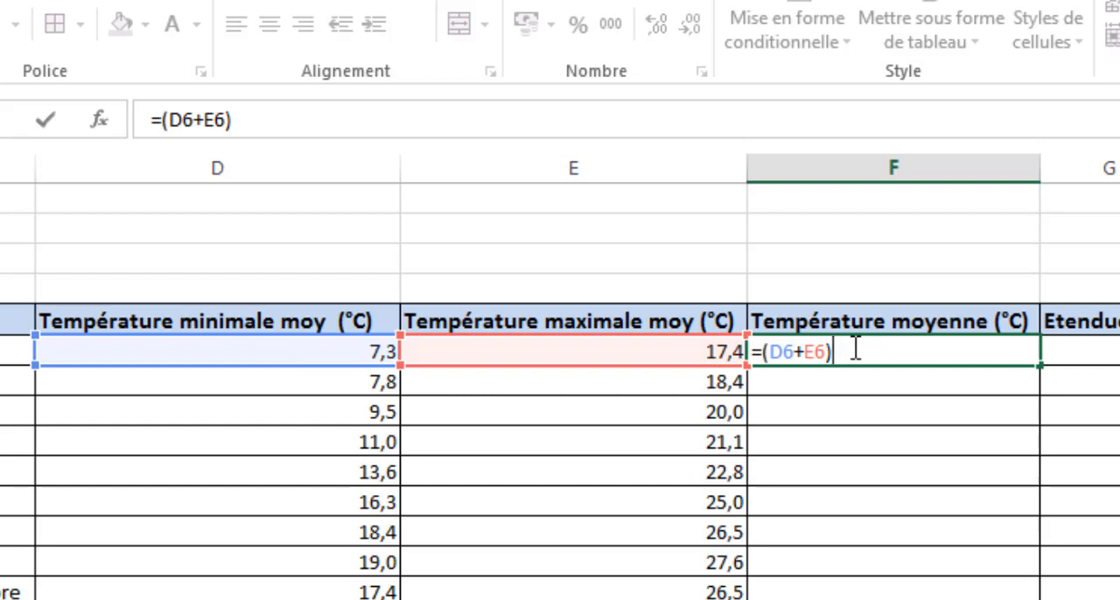
pyautogui.write('/2')
pyautogui.press('Return')
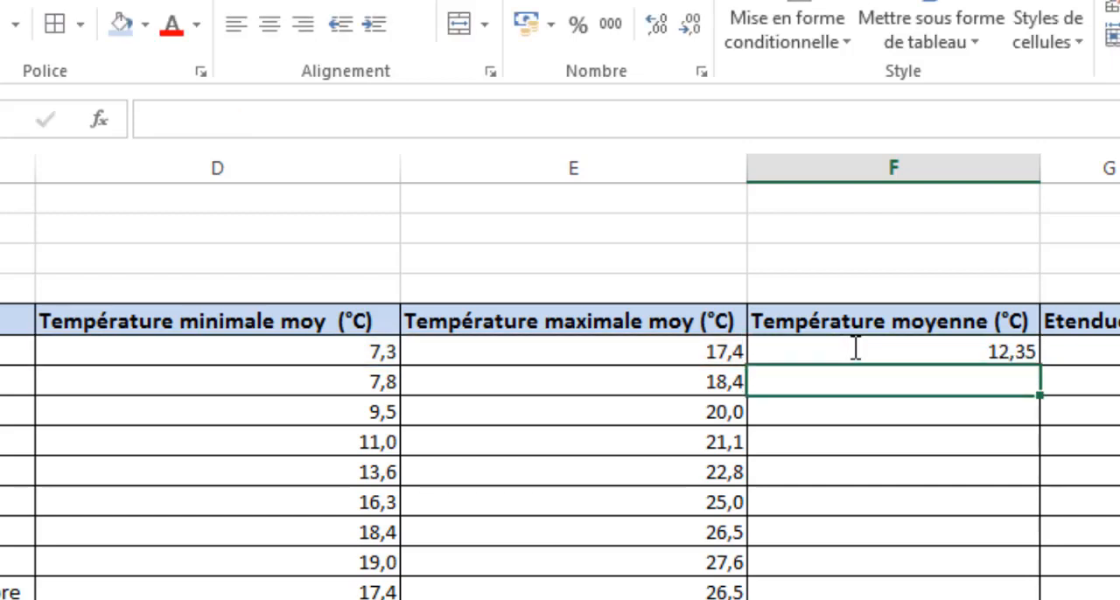
pyautogui.click(905, 476)
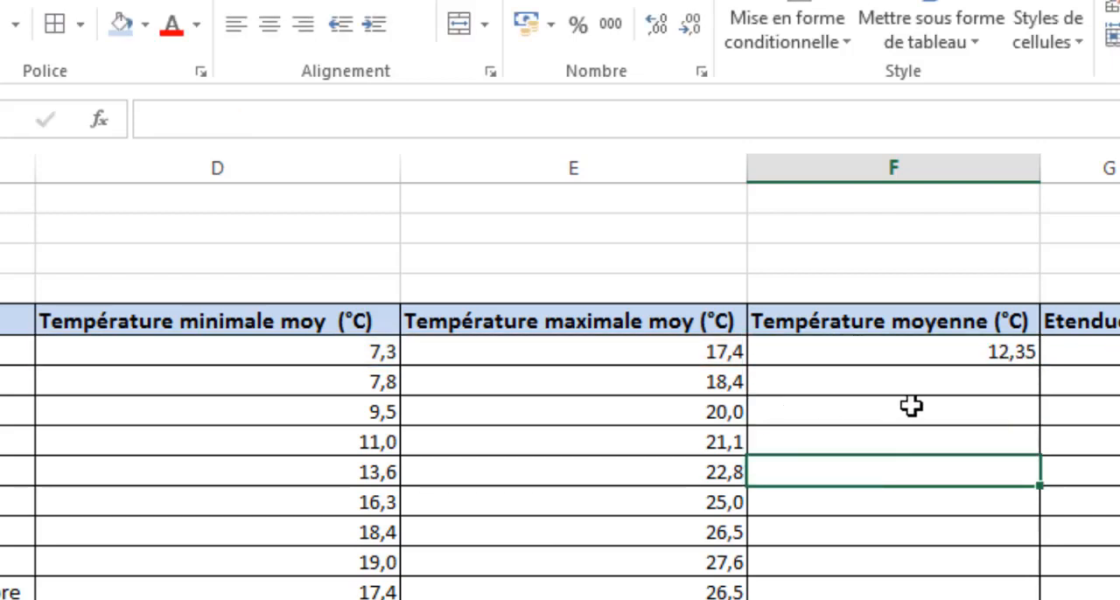
pyautogui.click(892, 351)
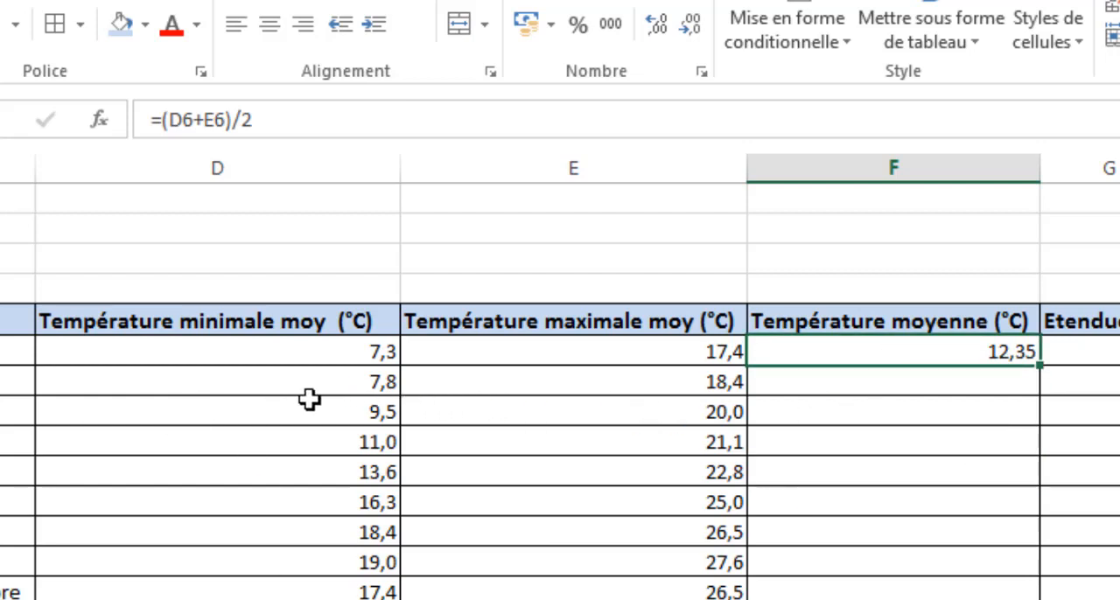
pyautogui.click(18, 381)
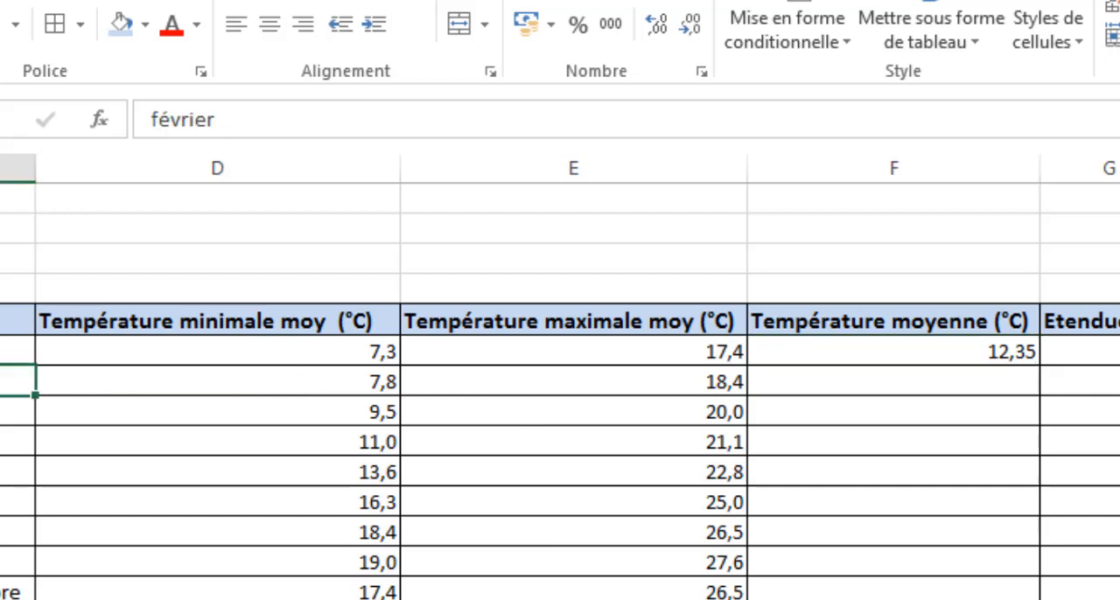
pyautogui.click(17, 412)
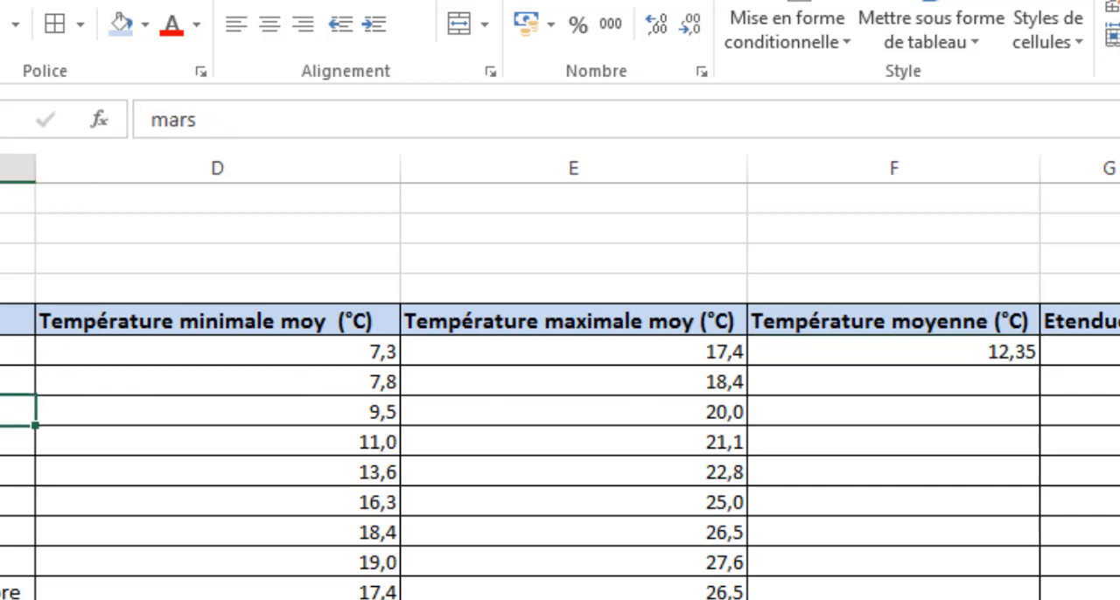
pyautogui.click(879, 381)
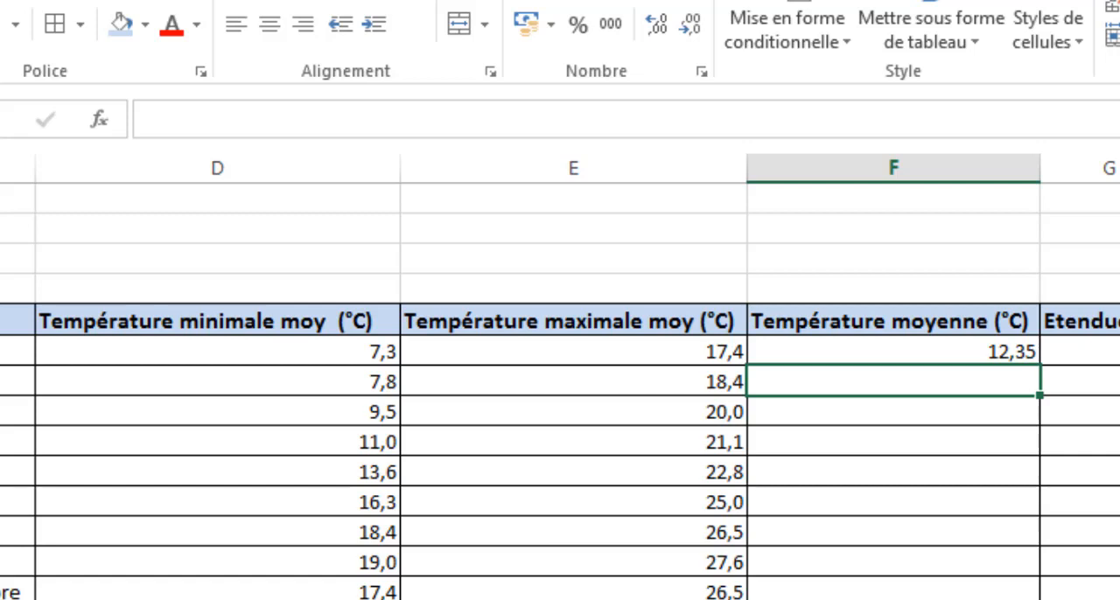
# - Fill the average formula from F6 down to F17, undo the fill, and fill the range again
pyautogui.click(813, 351)
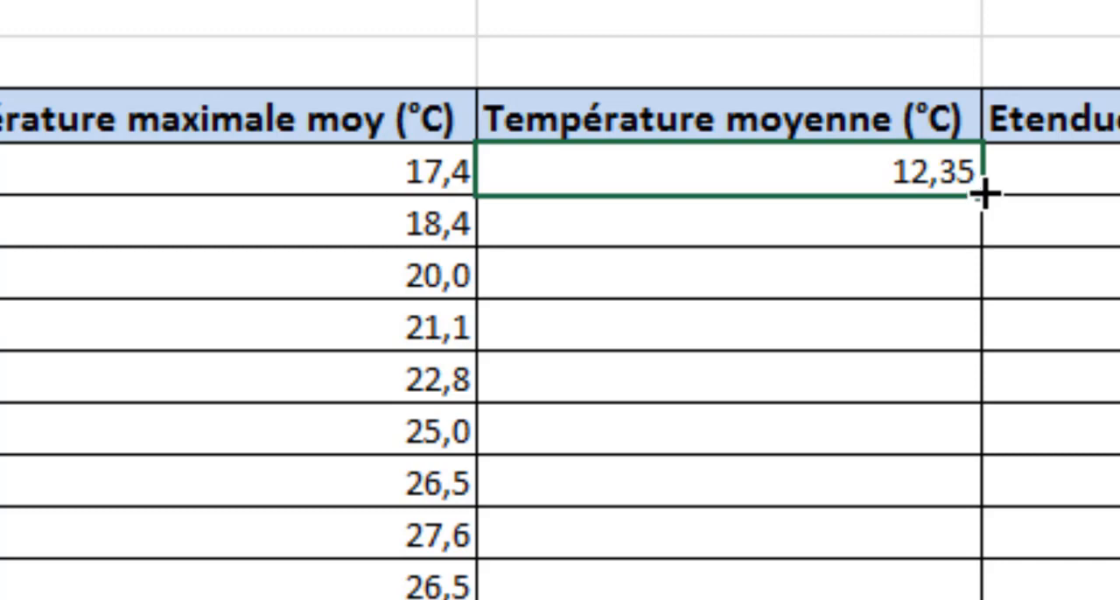
pyautogui.moveTo(984, 195); pyautogui.dragTo(646, 506)
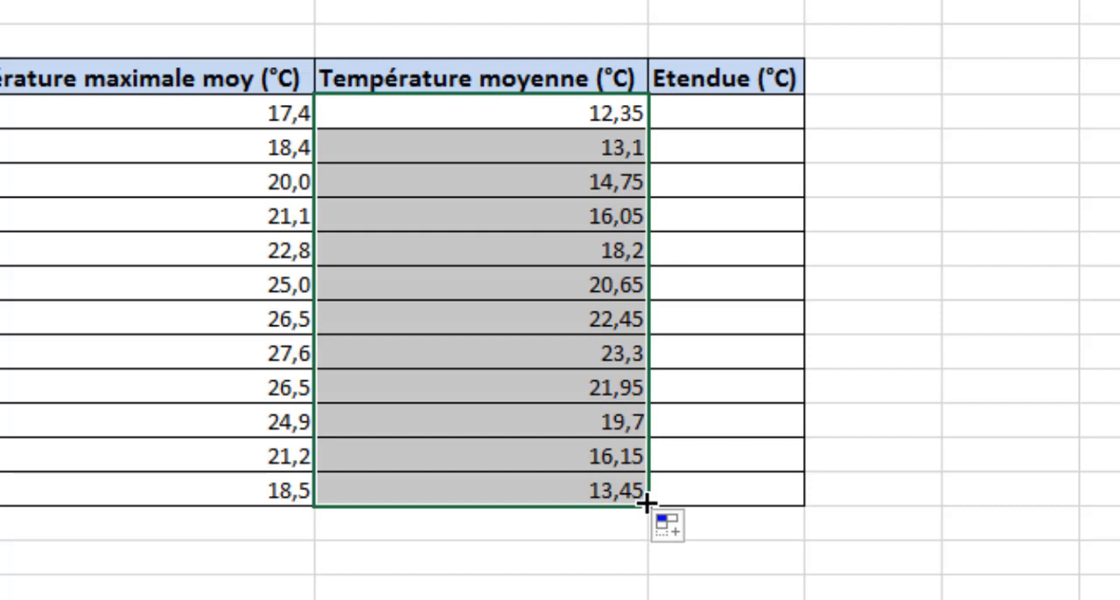
pyautogui.hotkey('ctrl', 'z')
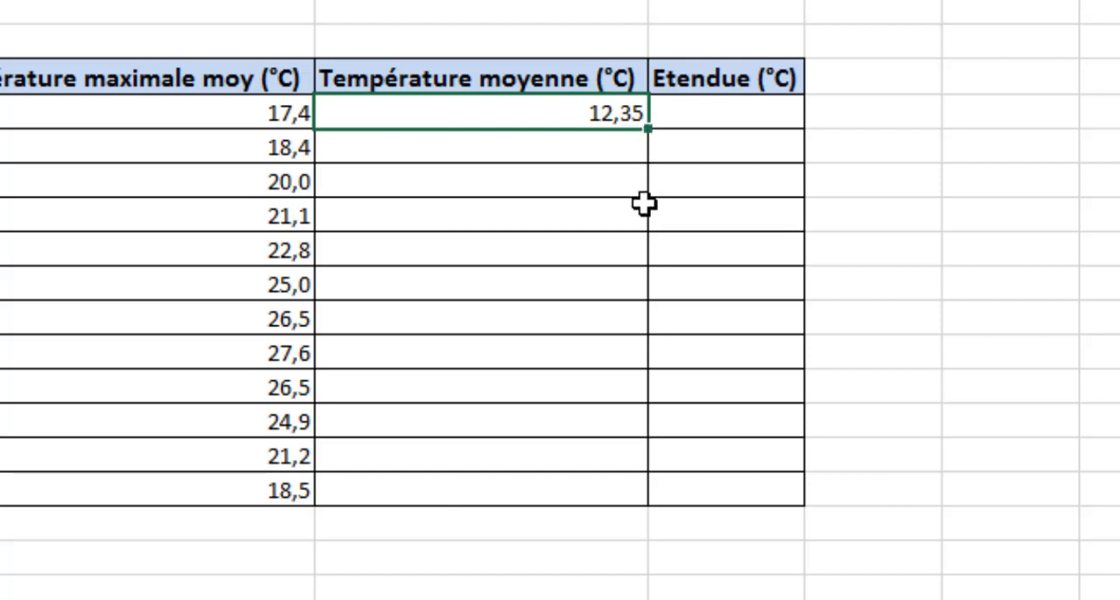
pyautogui.doubleClick(647, 128)
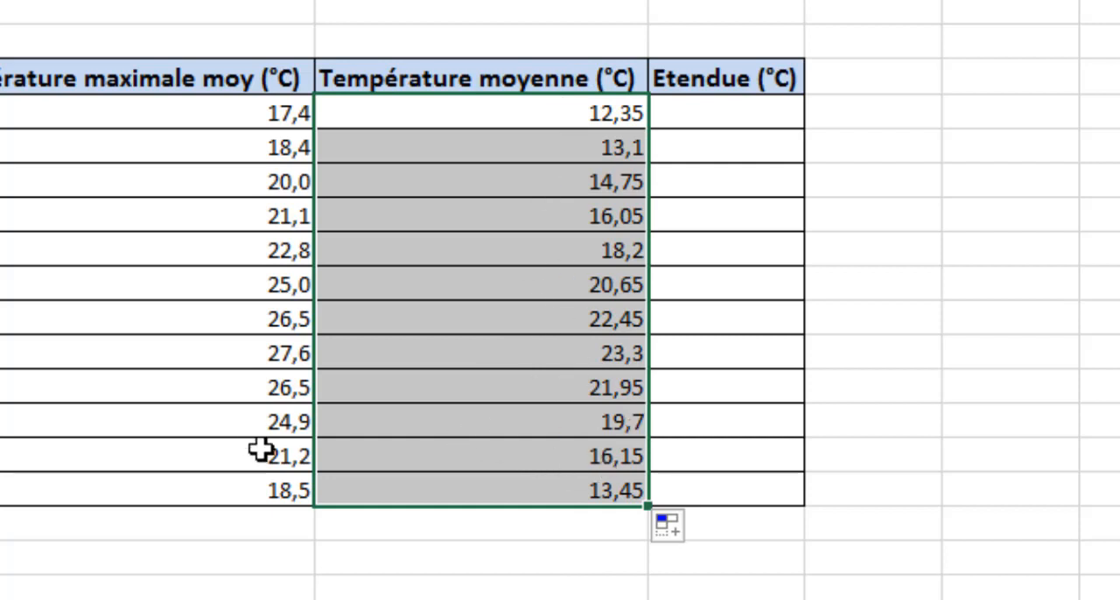
pyautogui.click(487, 590)
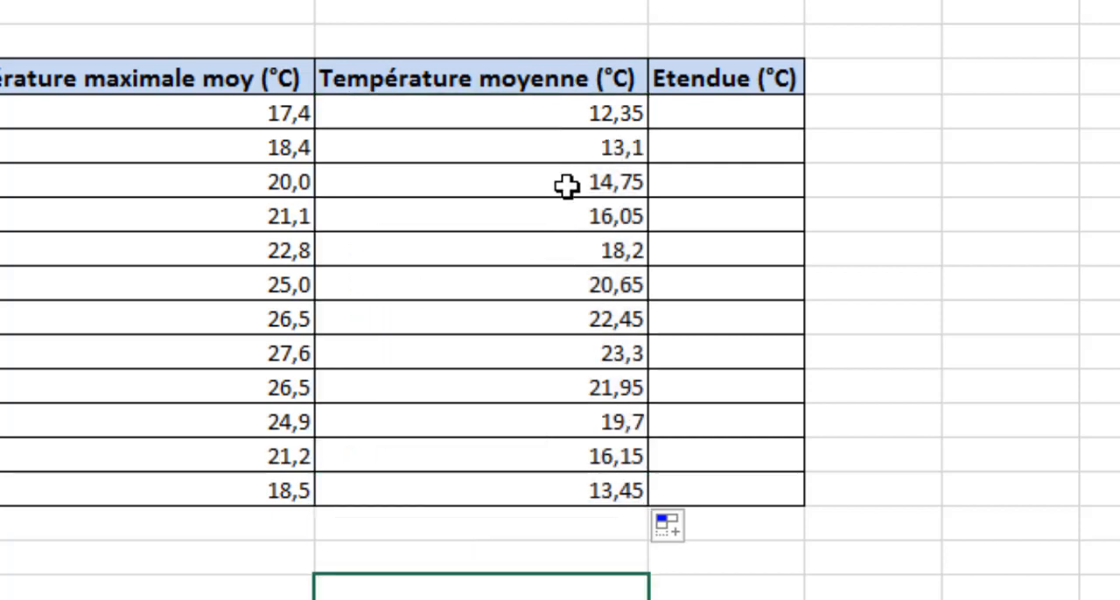
# - Inspect the copied formula in F11 and its source cells D11 and E11 in the juin row
pyautogui.click(551, 284)
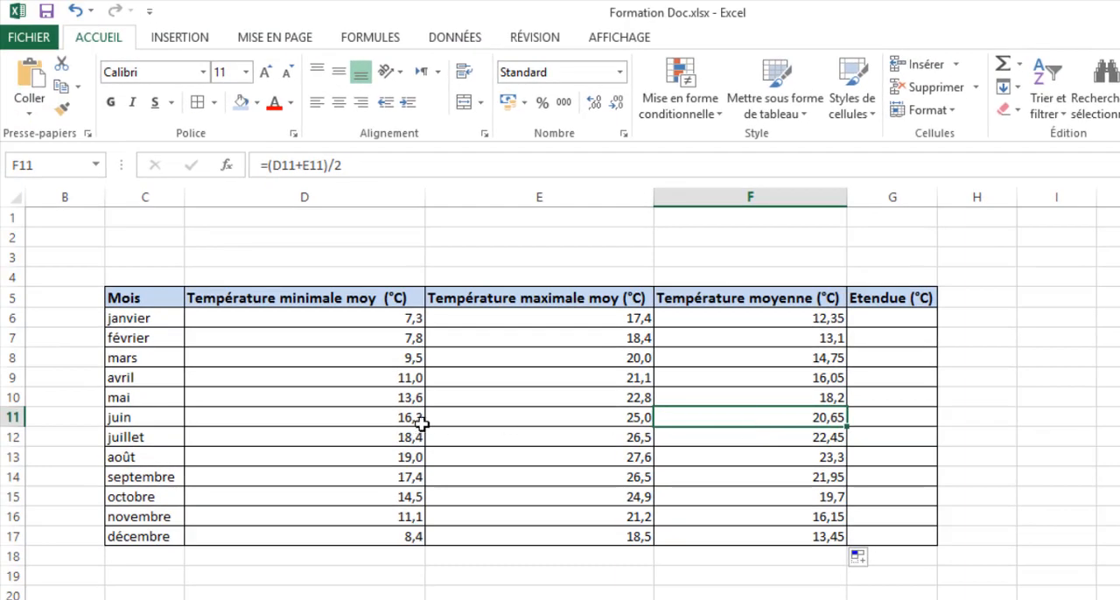
pyautogui.click(321, 420)
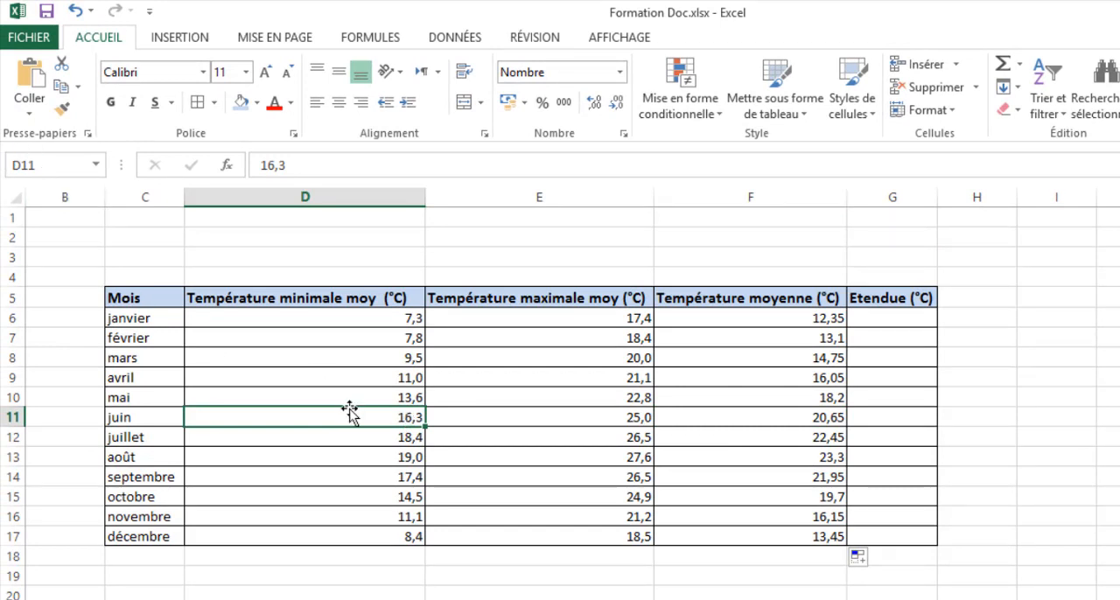
pyautogui.click(818, 419)
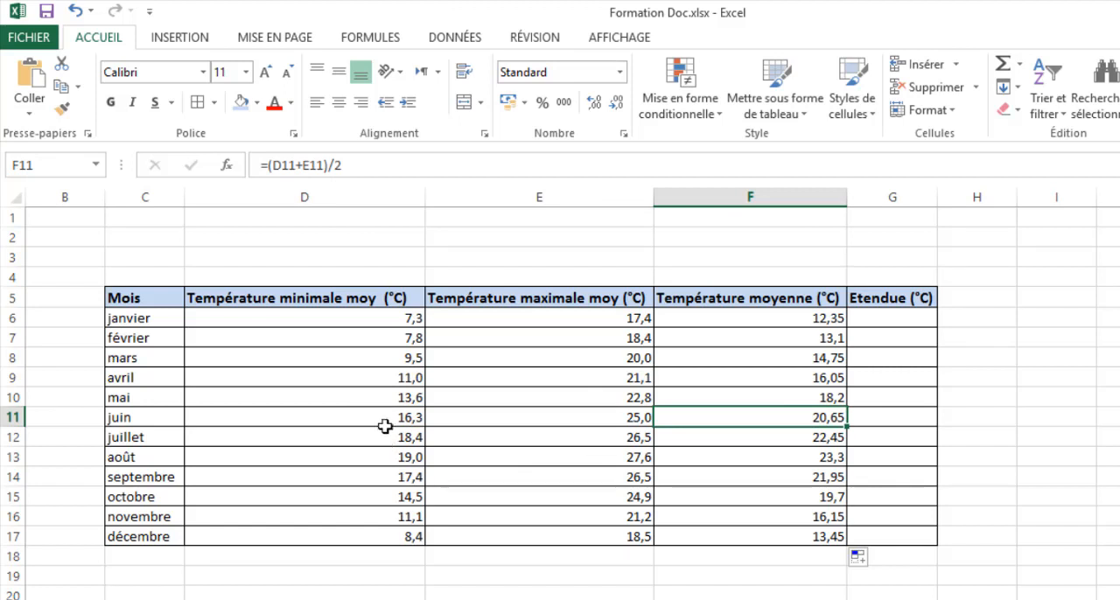
pyautogui.click(567, 424)
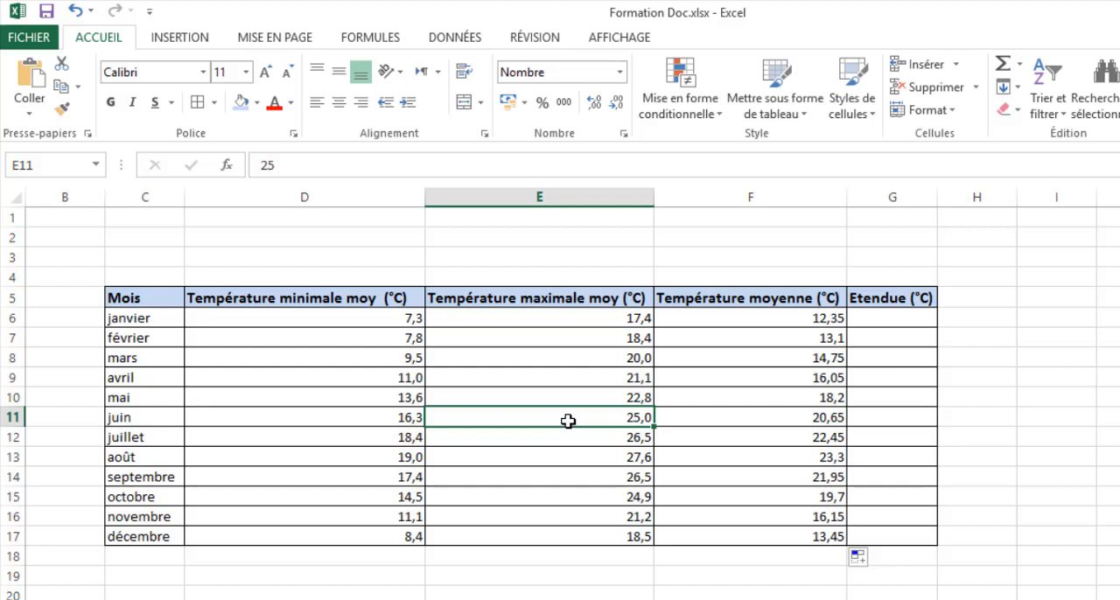
pyautogui.click(799, 422)
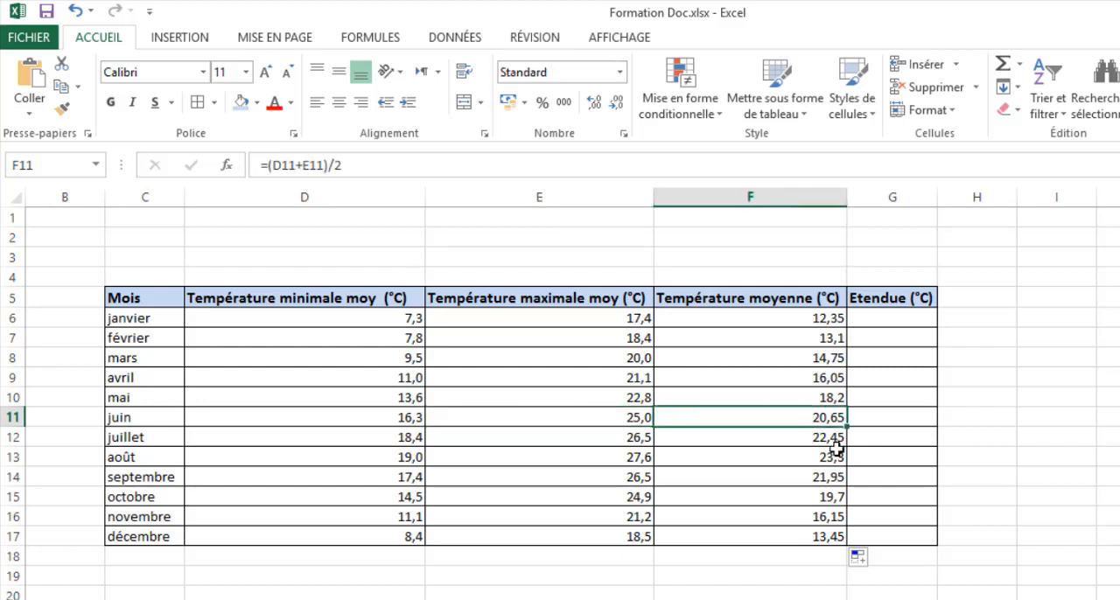
pyautogui.click(774, 577)
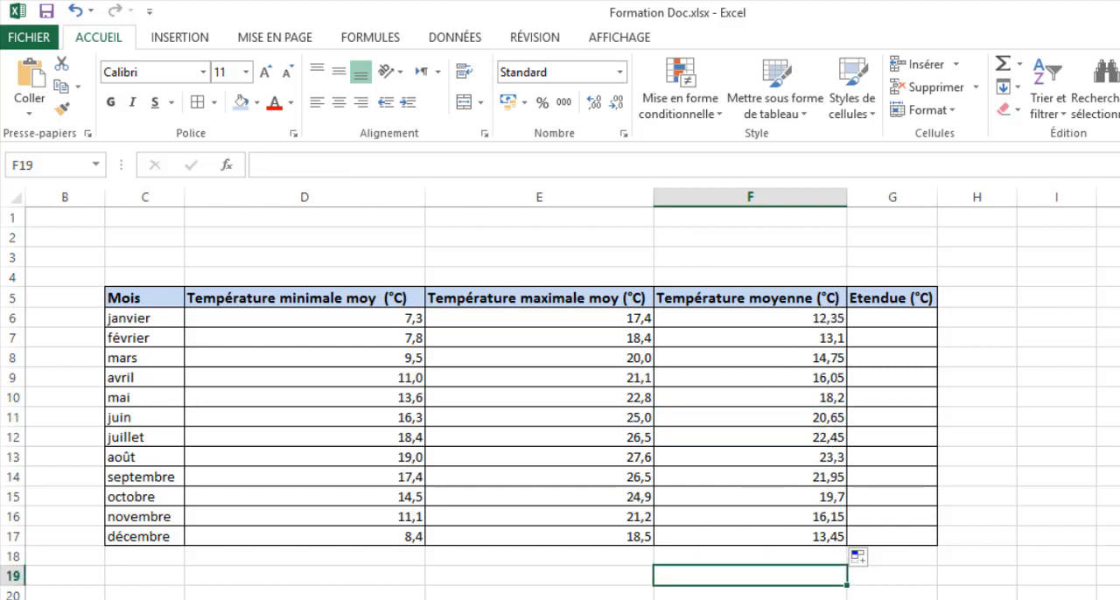
# - Format the average temperatures in F6:F17 as Nombre with one decimal place
pyautogui.moveTo(800, 317); pyautogui.dragTo(813, 542)
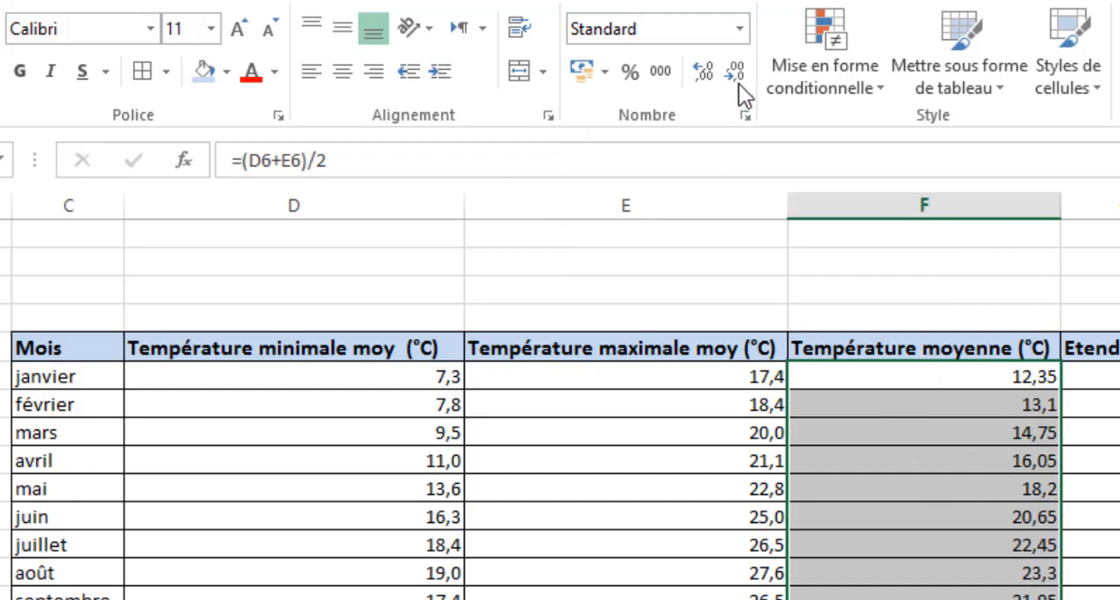
pyautogui.click(741, 29)
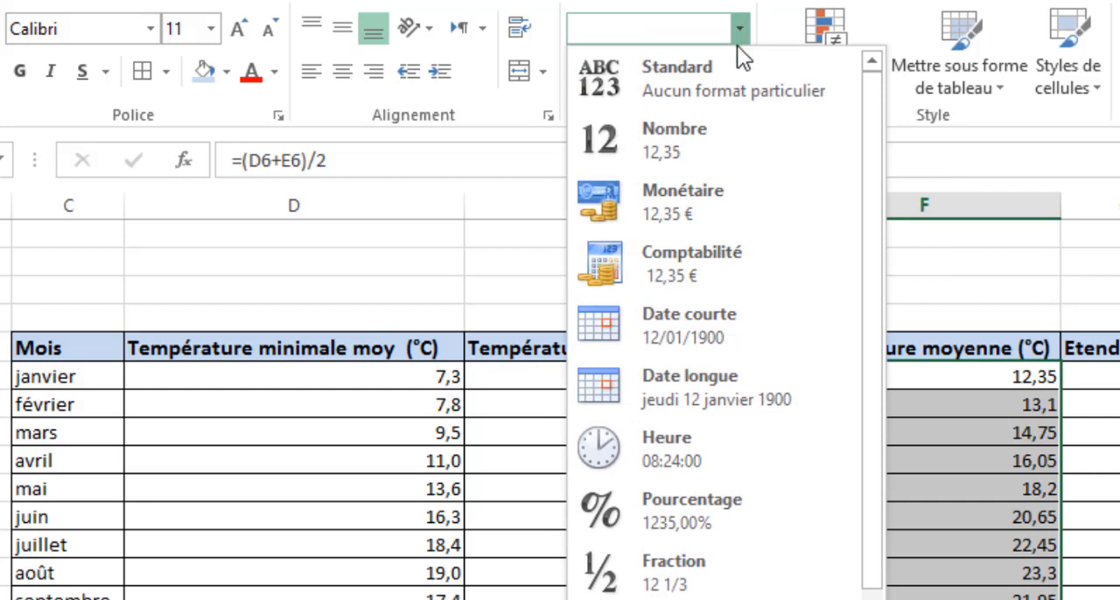
pyautogui.click(720, 131)
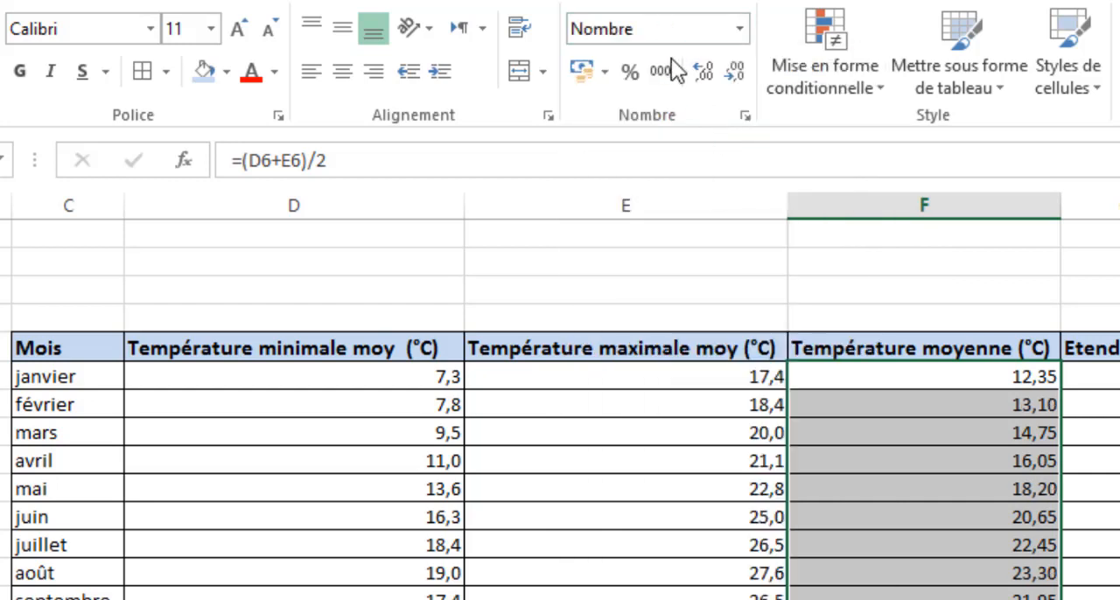
pyautogui.click(737, 74)
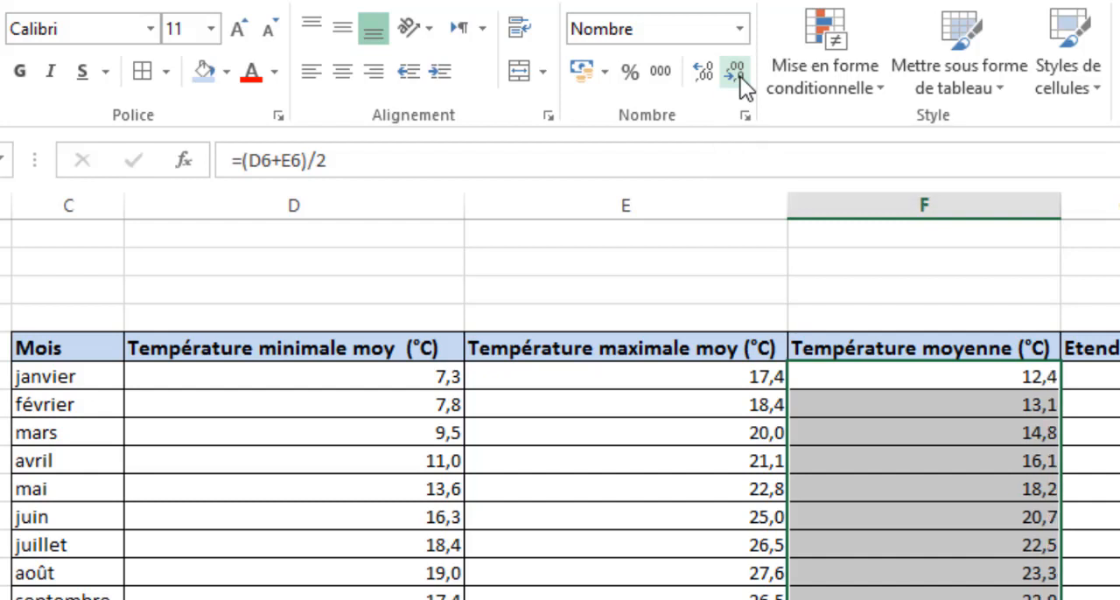
# - Try zero to five decimal places on the average temperatures F6:F17, and return to one decimal place
pyautogui.click(740, 77)
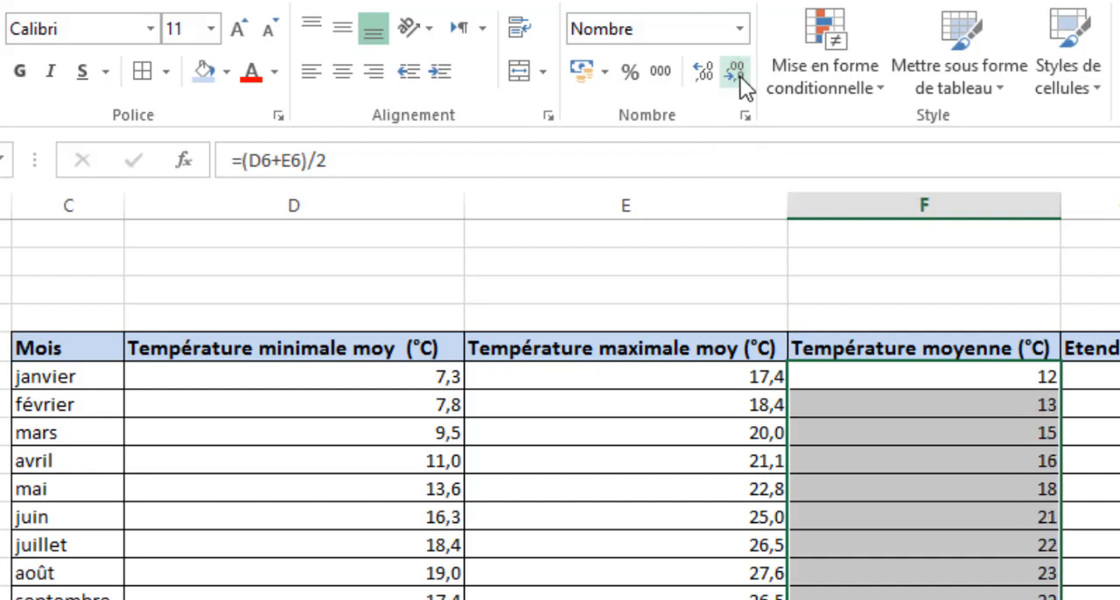
pyautogui.click(712, 76)
pyautogui.click(711, 76)
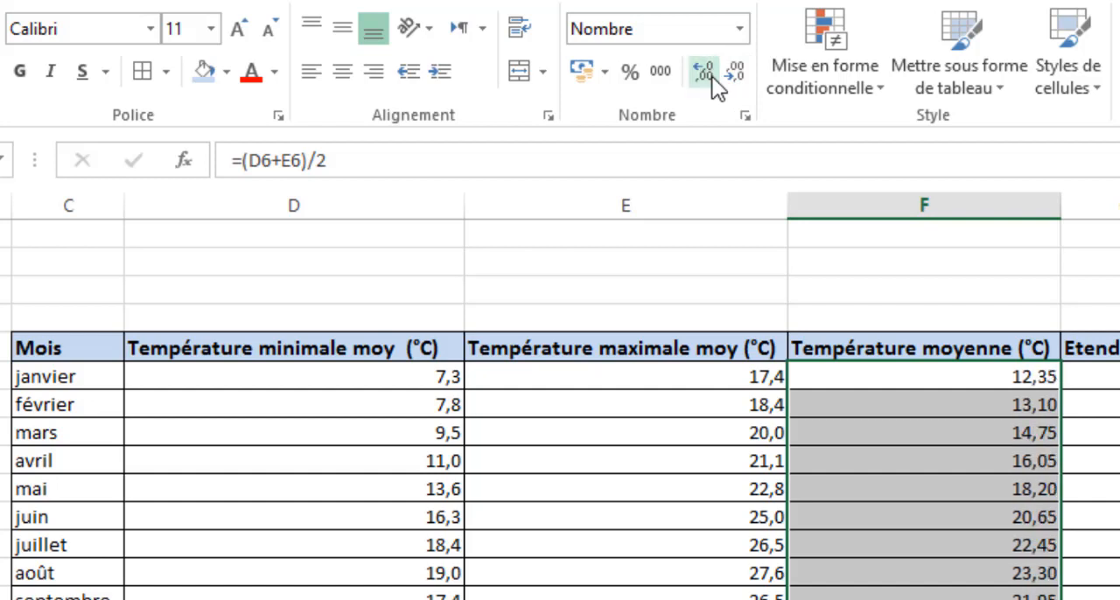
pyautogui.click(711, 77)
pyautogui.click(712, 76)
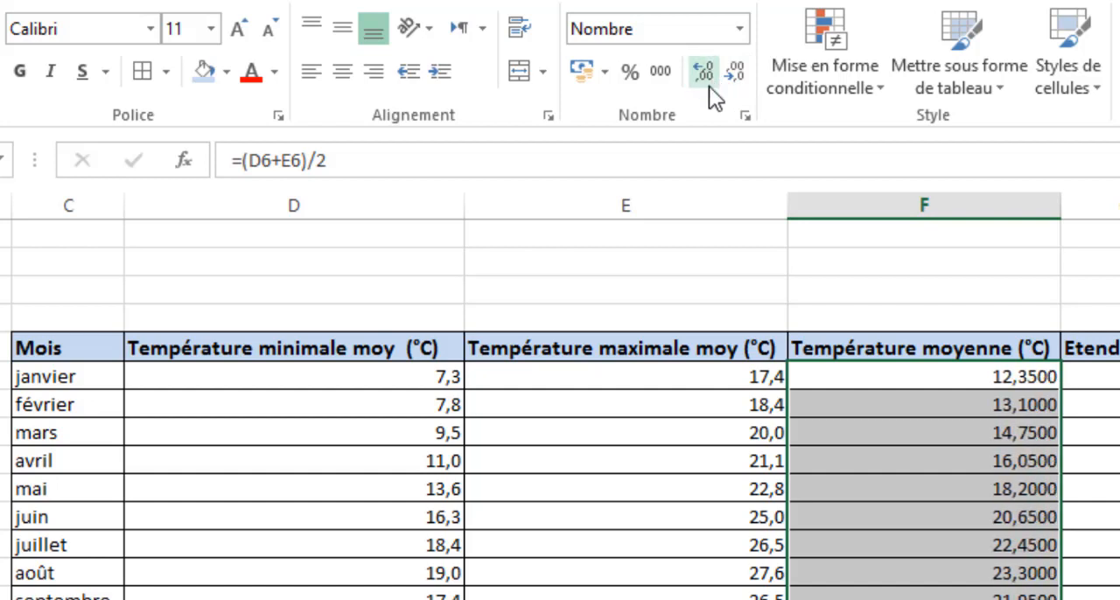
pyautogui.click(706, 76)
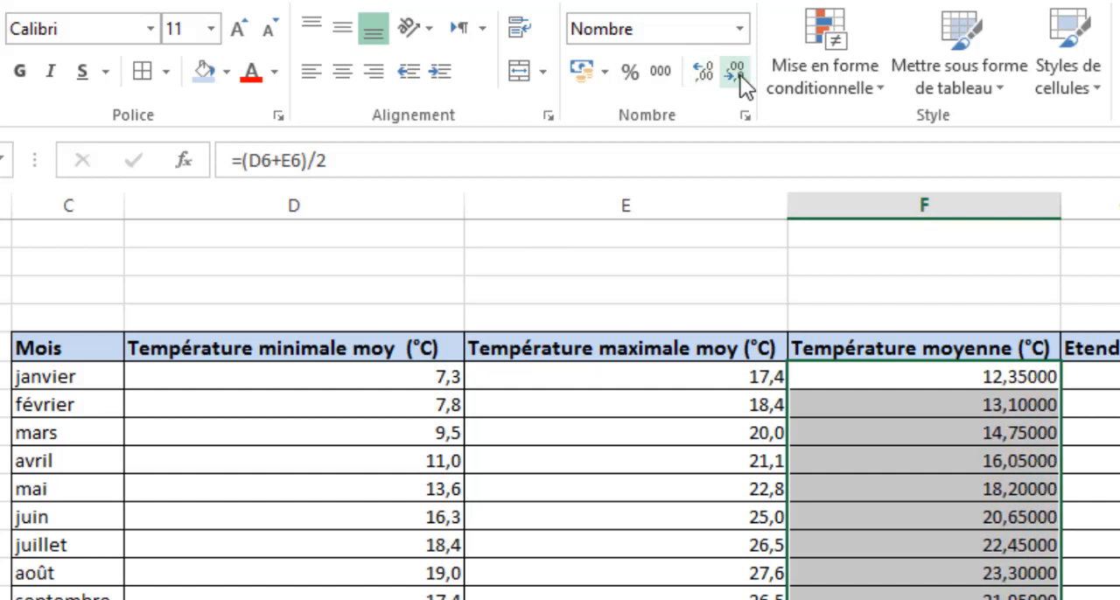
pyautogui.click(740, 75)
pyautogui.click(740, 75)
pyautogui.click(740, 75)
pyautogui.click(740, 76)
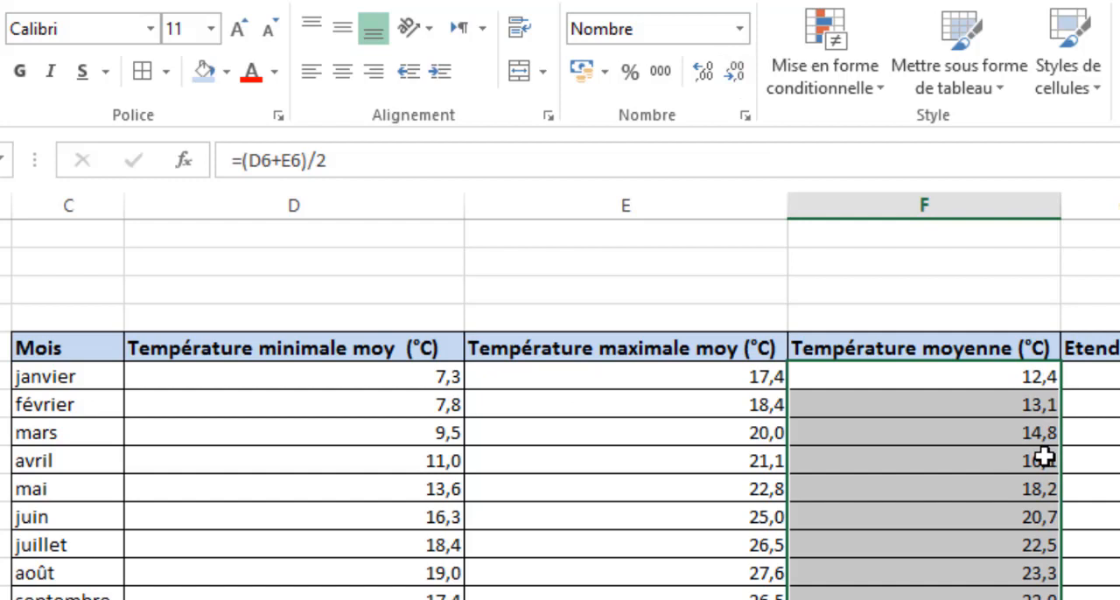
# - Enter the formula =E6-D6 in G6 to calculate janvier's temperature range under Etendue (°C)
pyautogui.click(1111, 379)
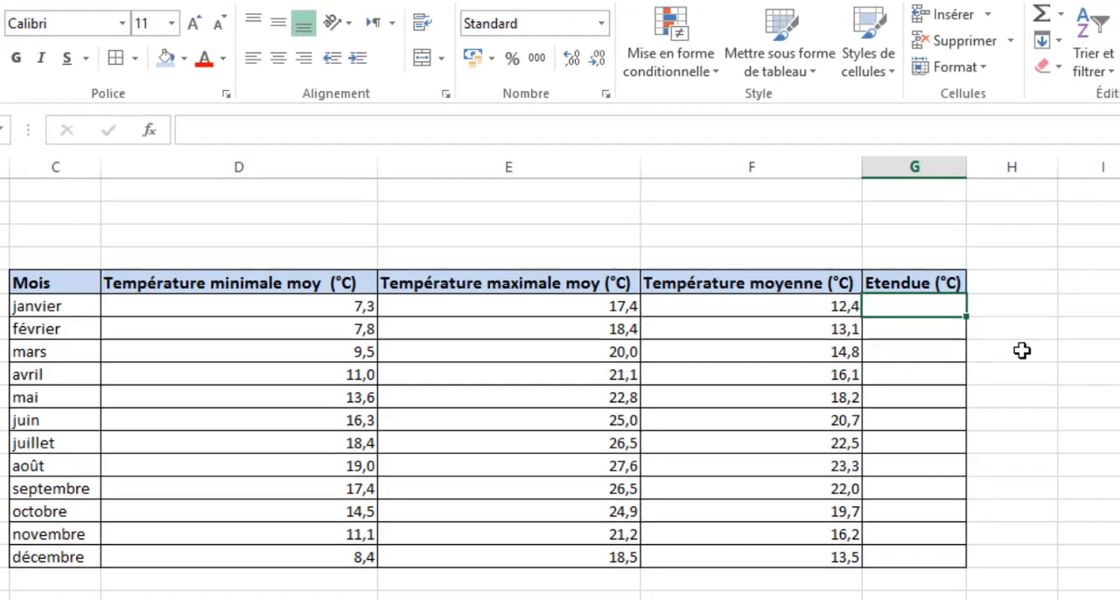
pyautogui.write('=')
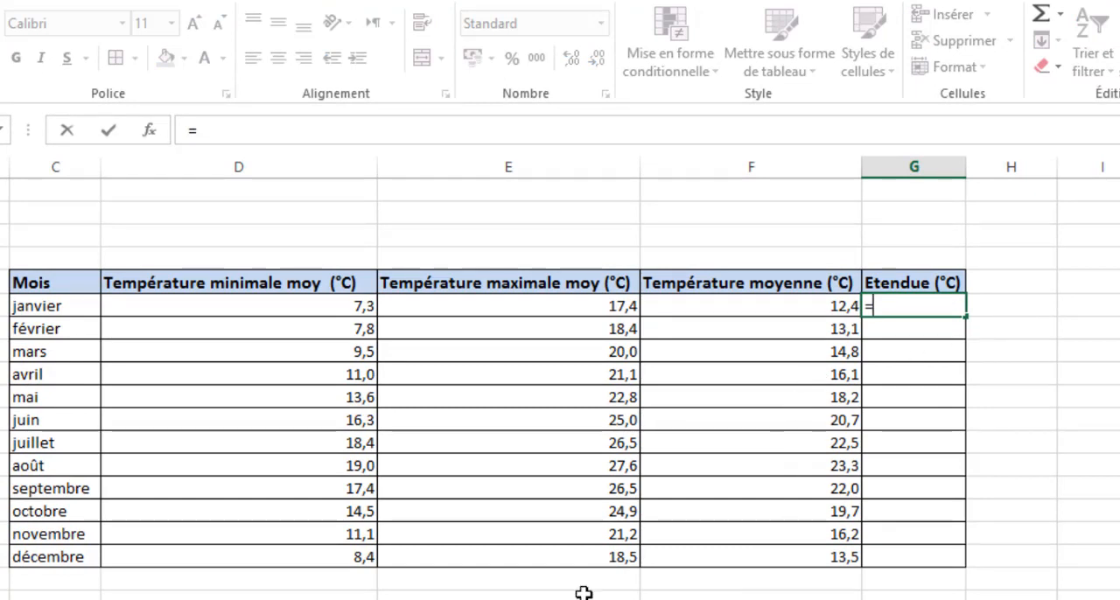
pyautogui.click(582, 309)
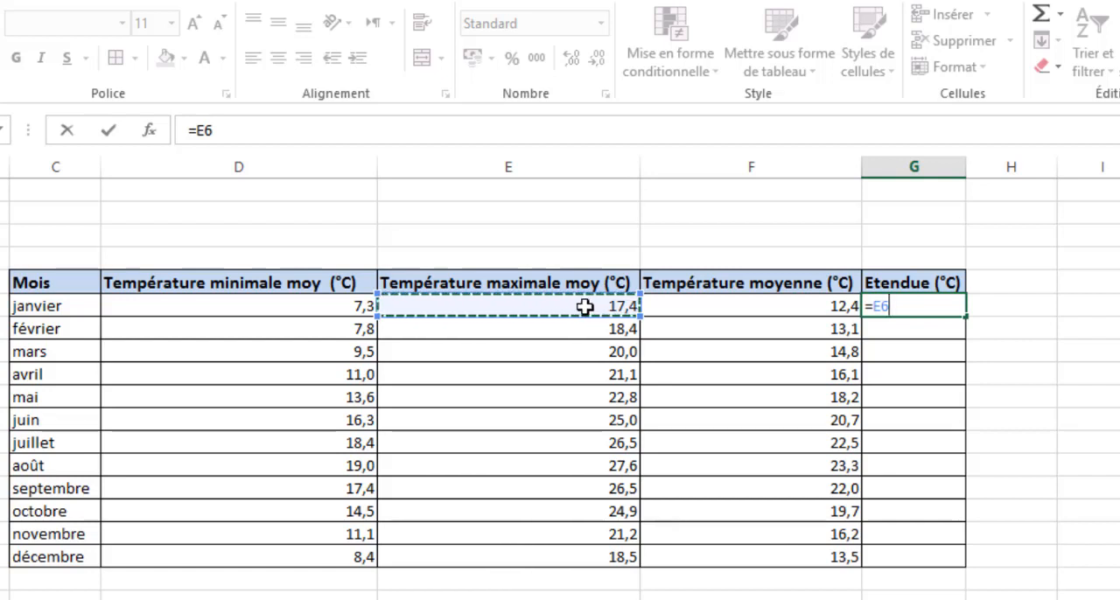
pyautogui.write('-')
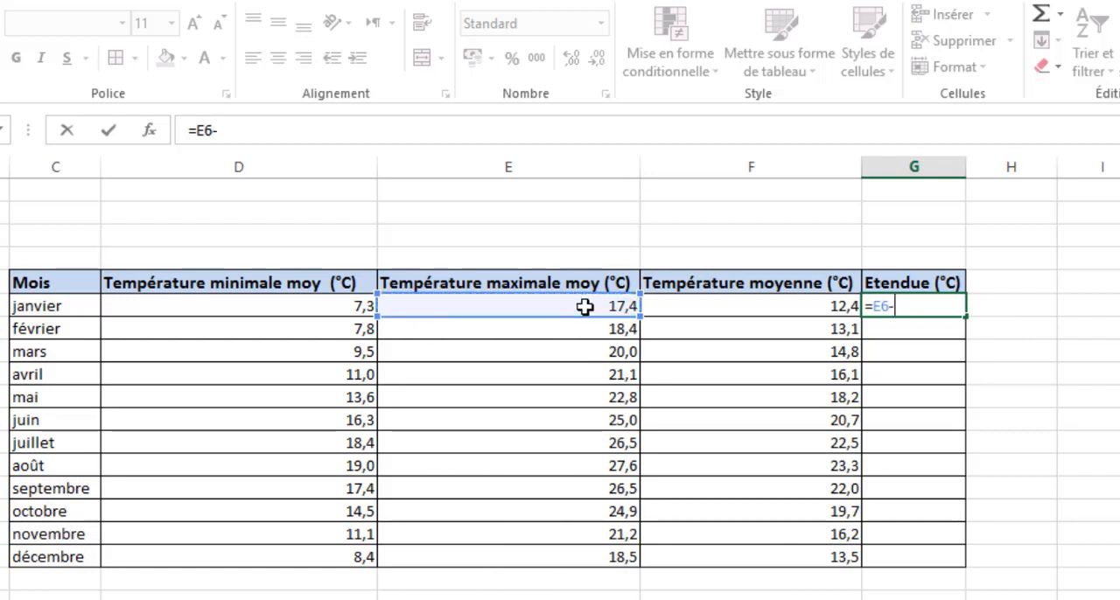
pyautogui.click(335, 309)
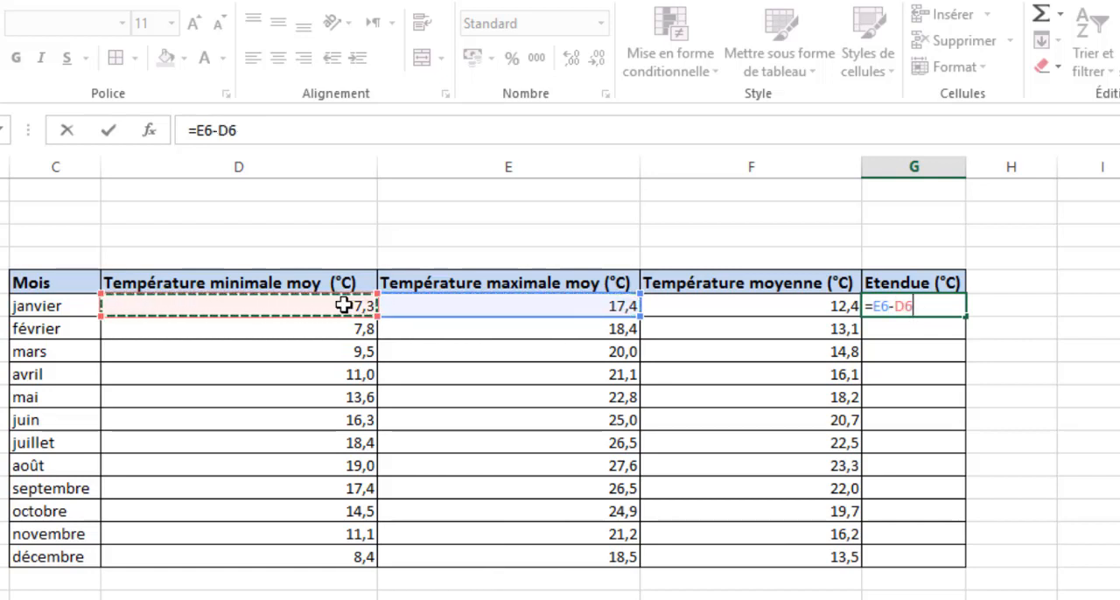
pyautogui.press('Return')
# - Fill the range formula from G6 down to G17 and check the copied formulas in several months
pyautogui.click(954, 308)
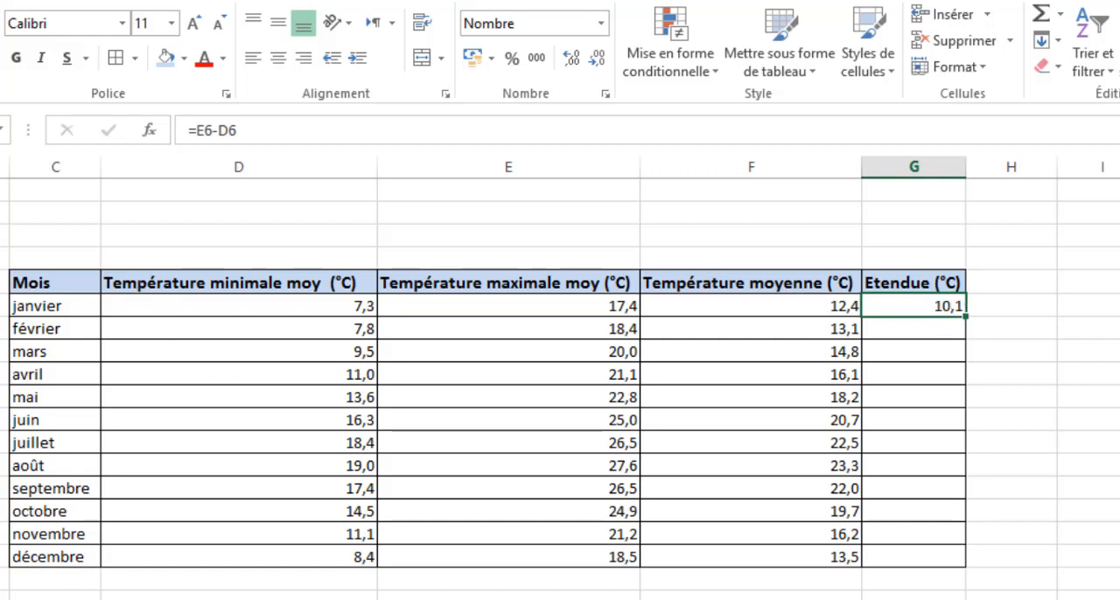
pyautogui.doubleClick(966, 313)
pyautogui.click(925, 536)
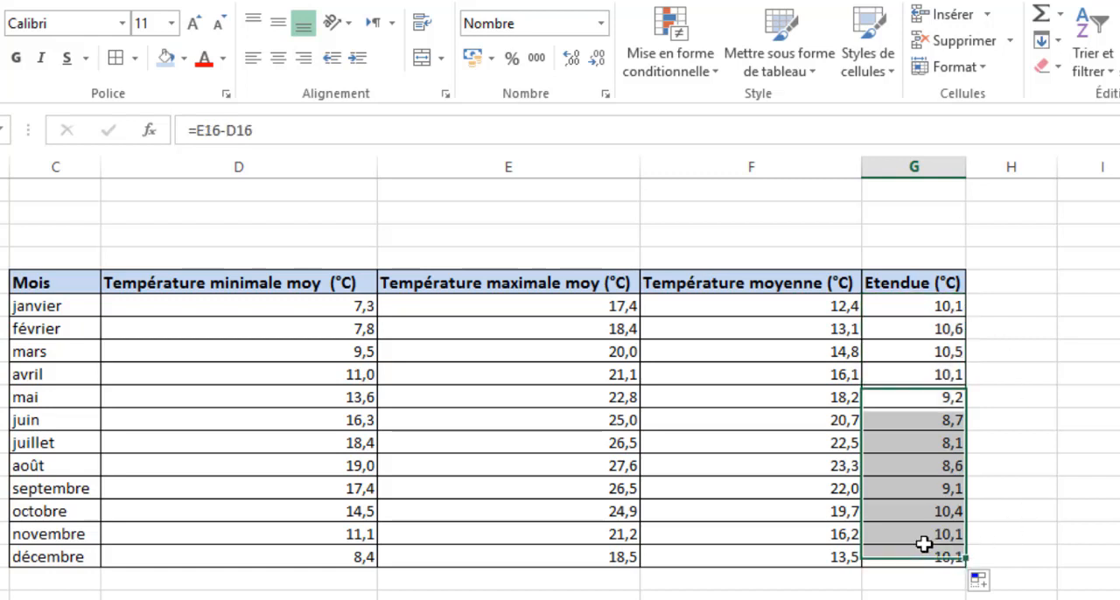
pyautogui.click(918, 487)
pyautogui.click(917, 425)
pyautogui.click(910, 350)
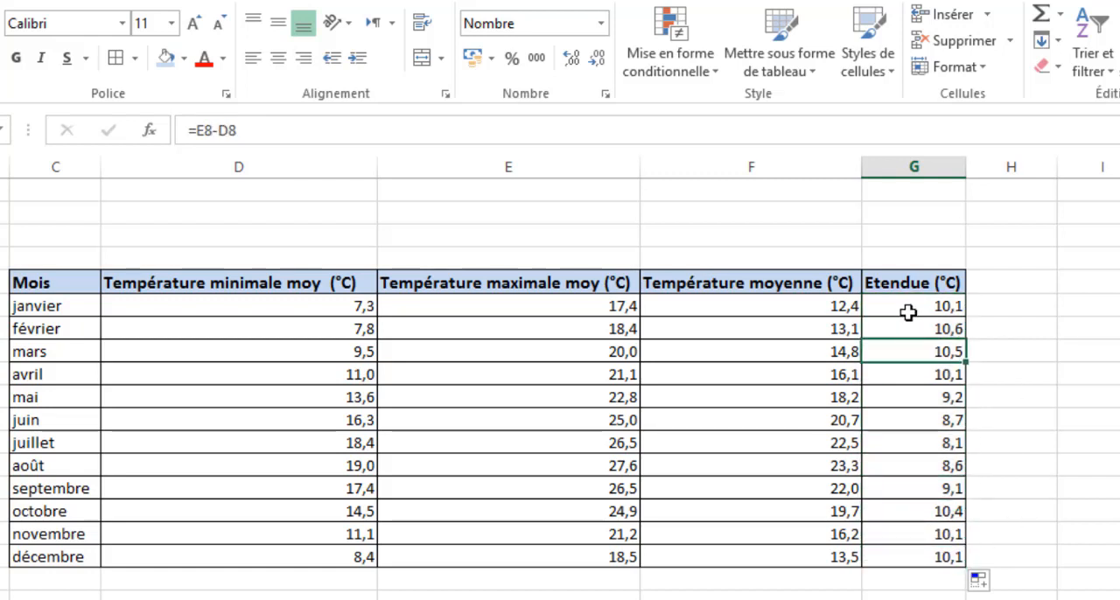
pyautogui.click(910, 307)
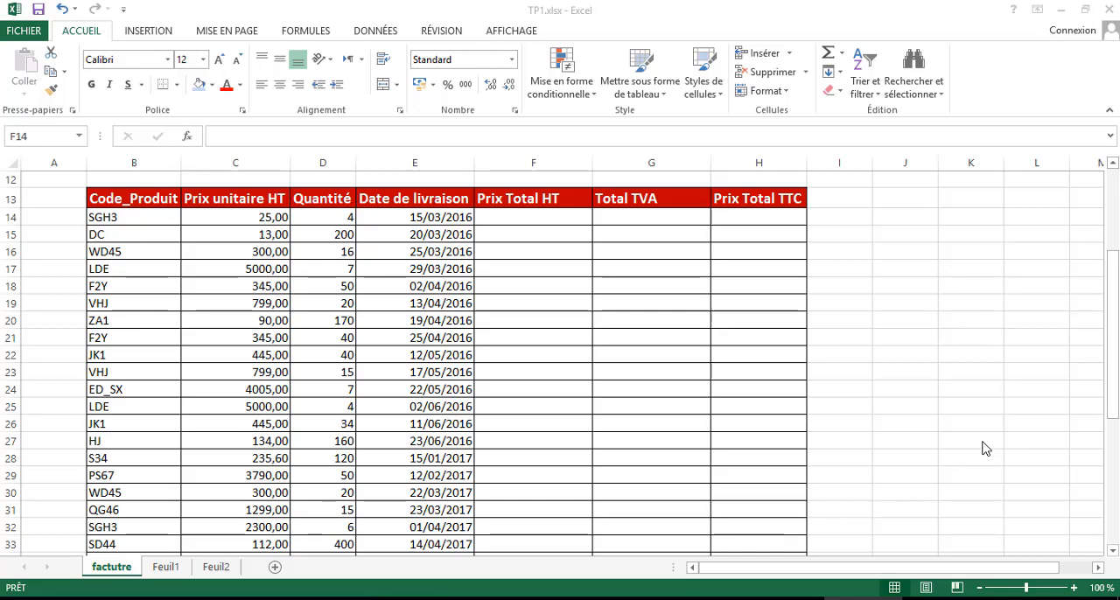
# - Format the Prix Total HT, Total TVA and Prix Total TTC cells F14:H38 as Comptabilité
pyautogui.scroll(-5, 582, 302)
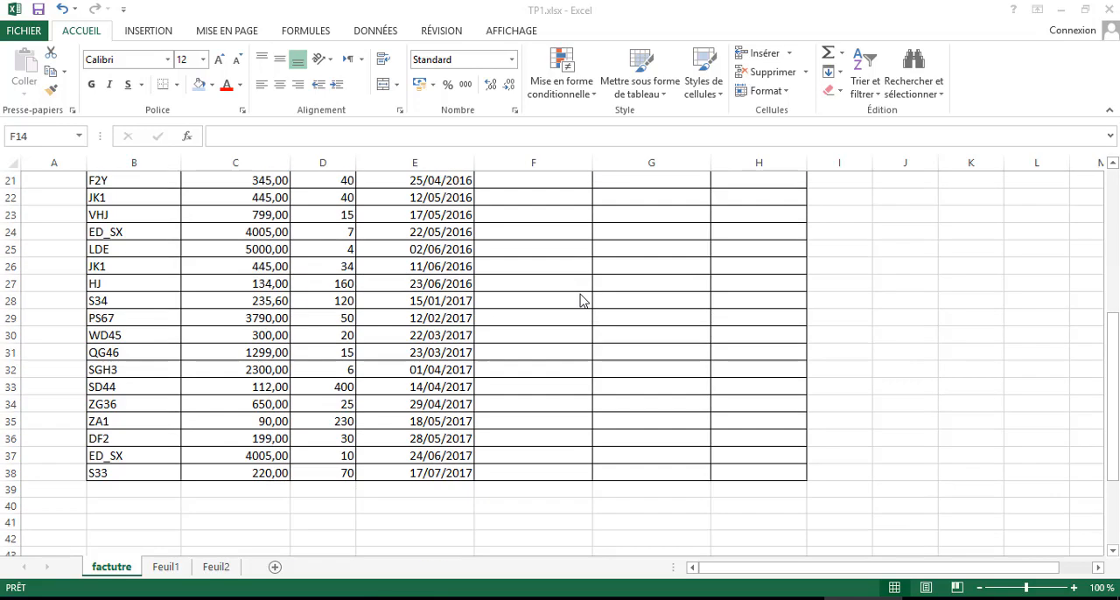
pyautogui.scroll(5, 580, 297)
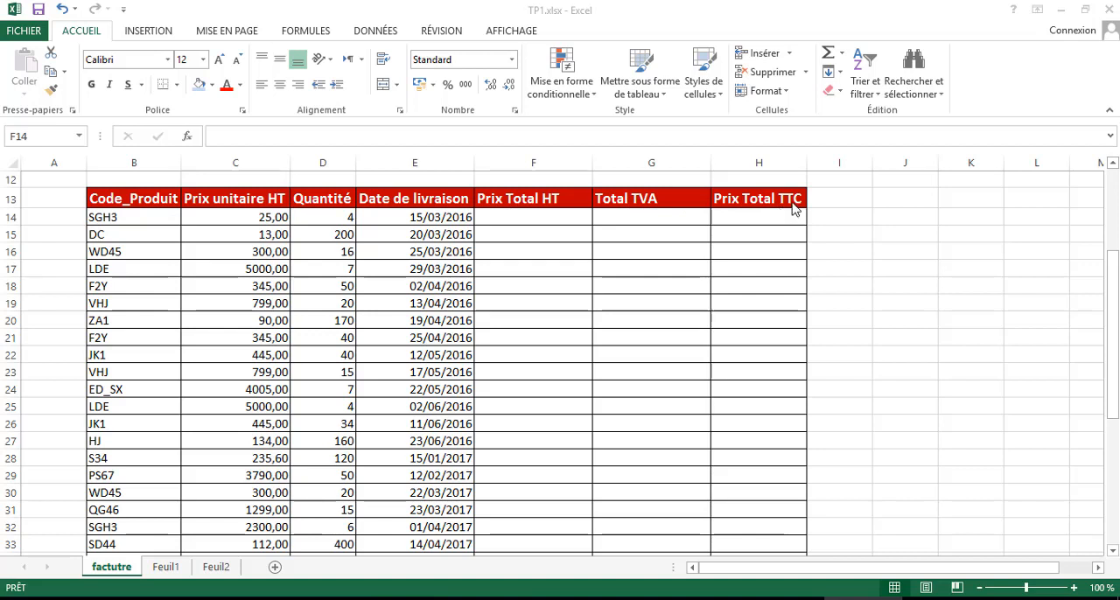
pyautogui.click(520, 219)
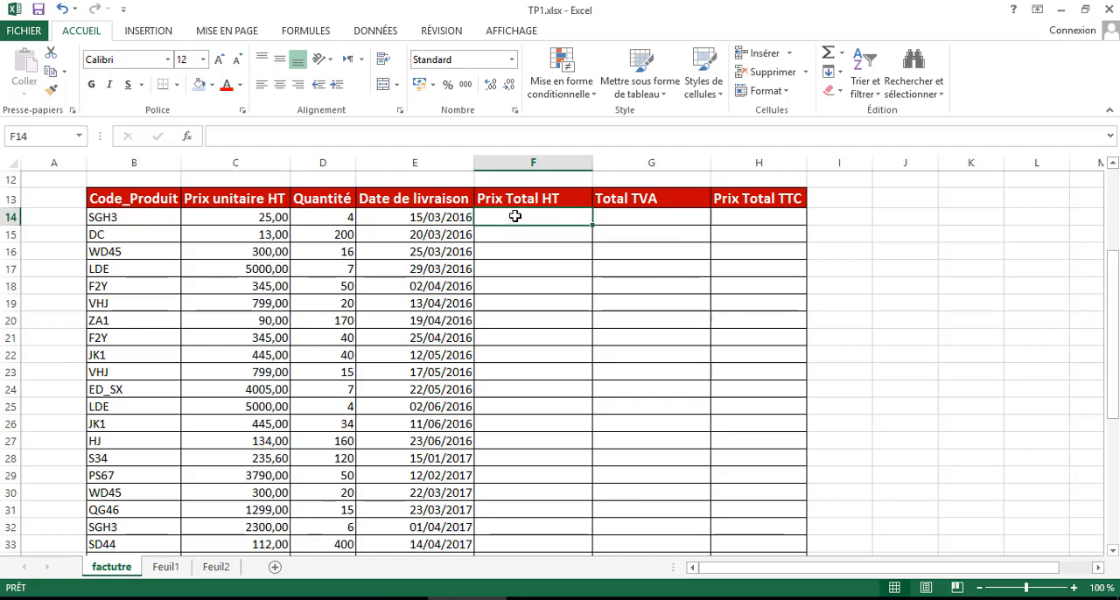
pyautogui.moveTo(516, 216)
pyautogui.mouseDown()
pyautogui.moveTo(737, 236)
pyautogui.moveTo(753, 559)
pyautogui.moveTo(752, 522)
pyautogui.mouseUp()
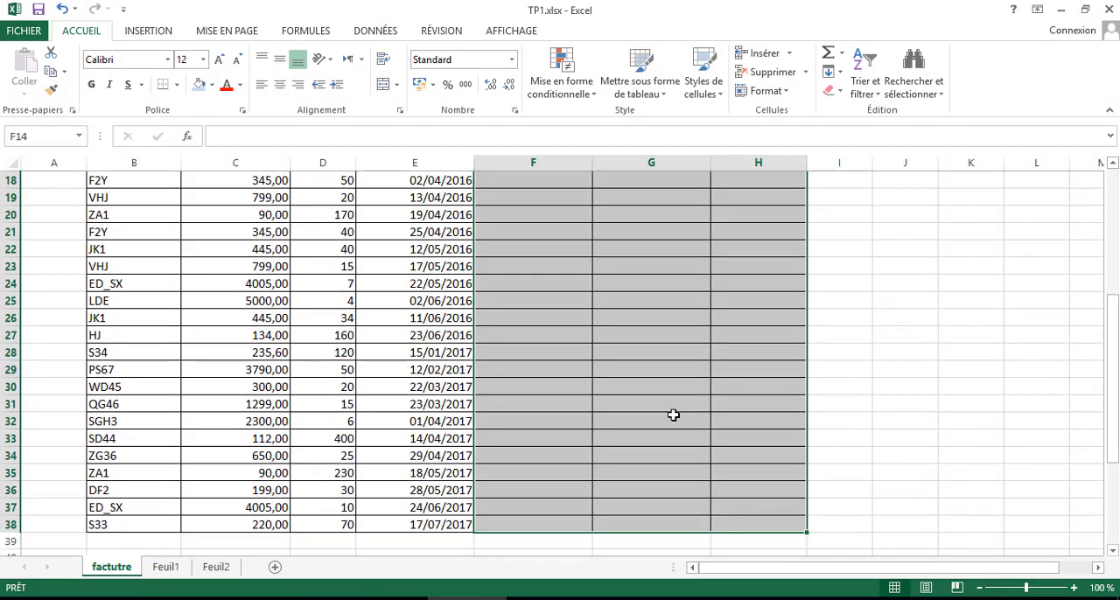
pyautogui.scroll(5, 689, 378)
pyautogui.scroll(-2, 689, 379)
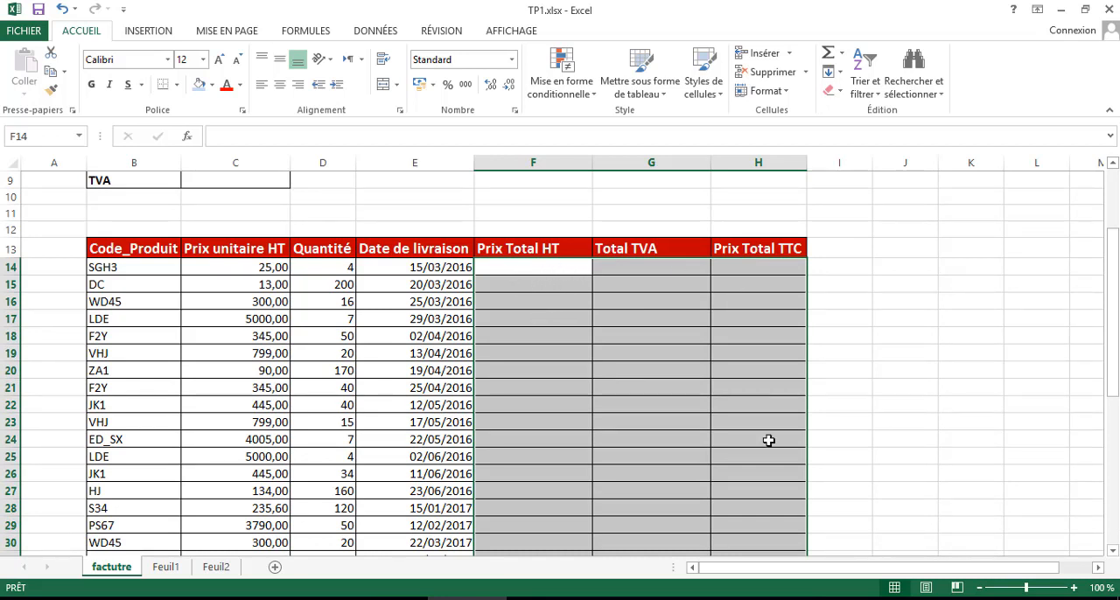
pyautogui.scroll(-5, 676, 410)
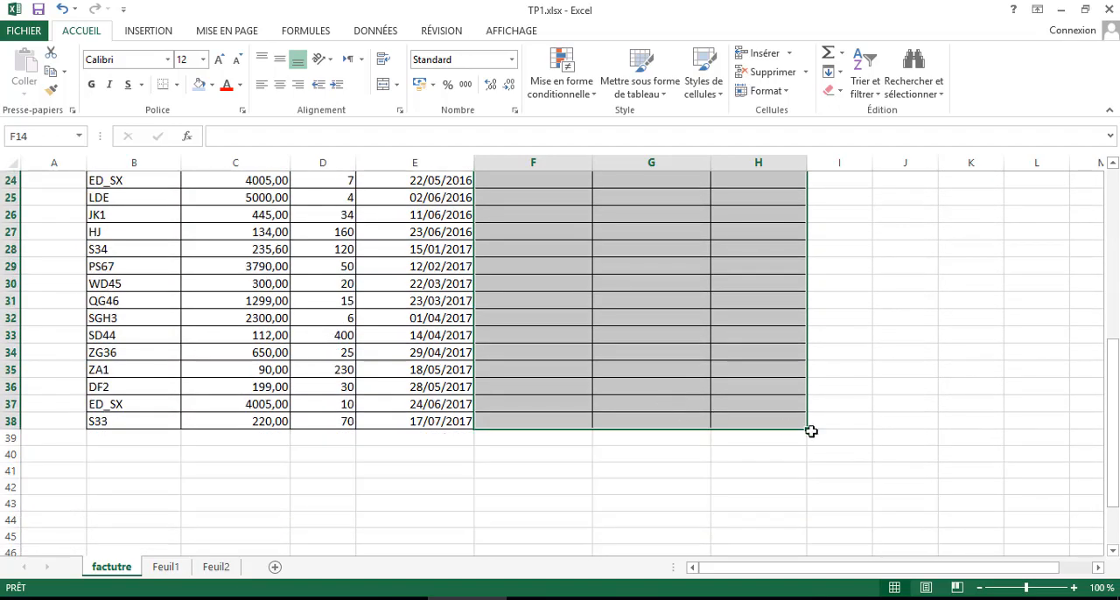
pyautogui.scroll(5, 727, 402)
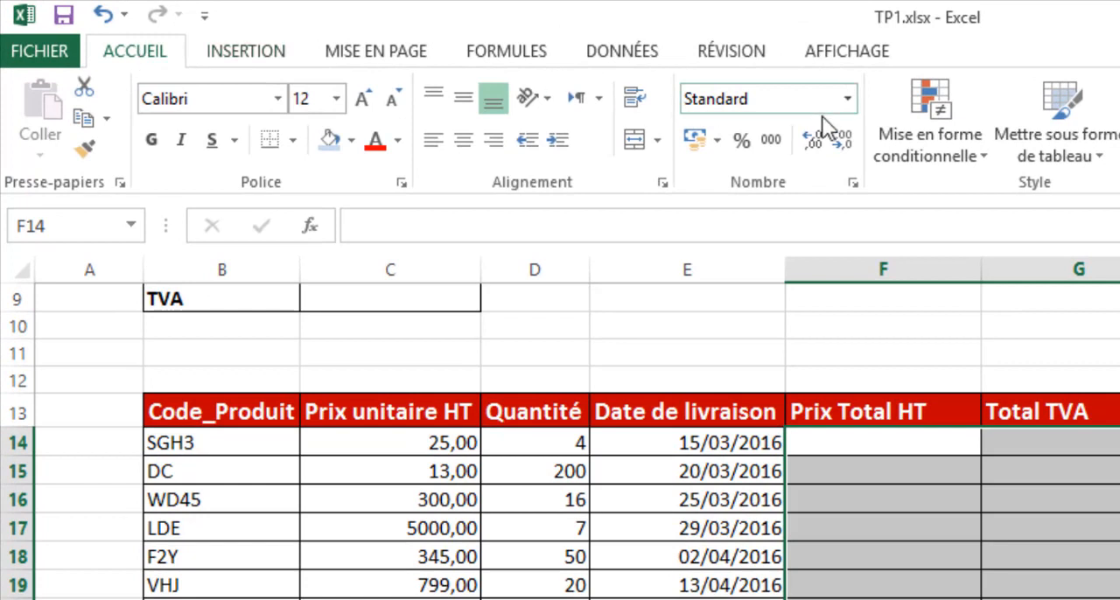
pyautogui.click(847, 100)
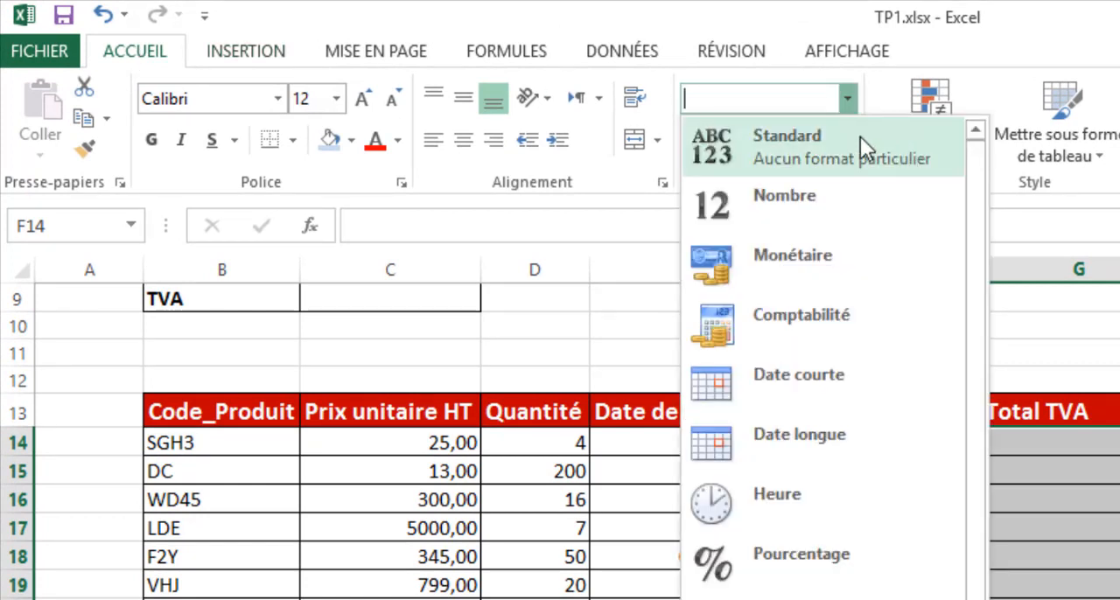
pyautogui.click(819, 313)
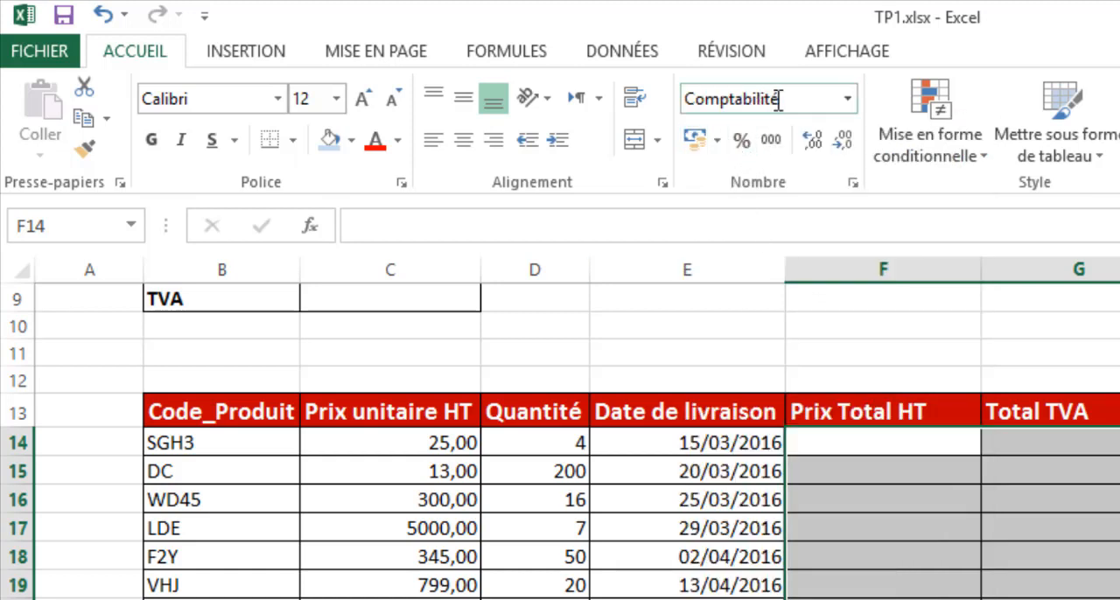
# - Set the currency symbol of the accounting format for F14:H38 to MAD
pyautogui.click(718, 143)
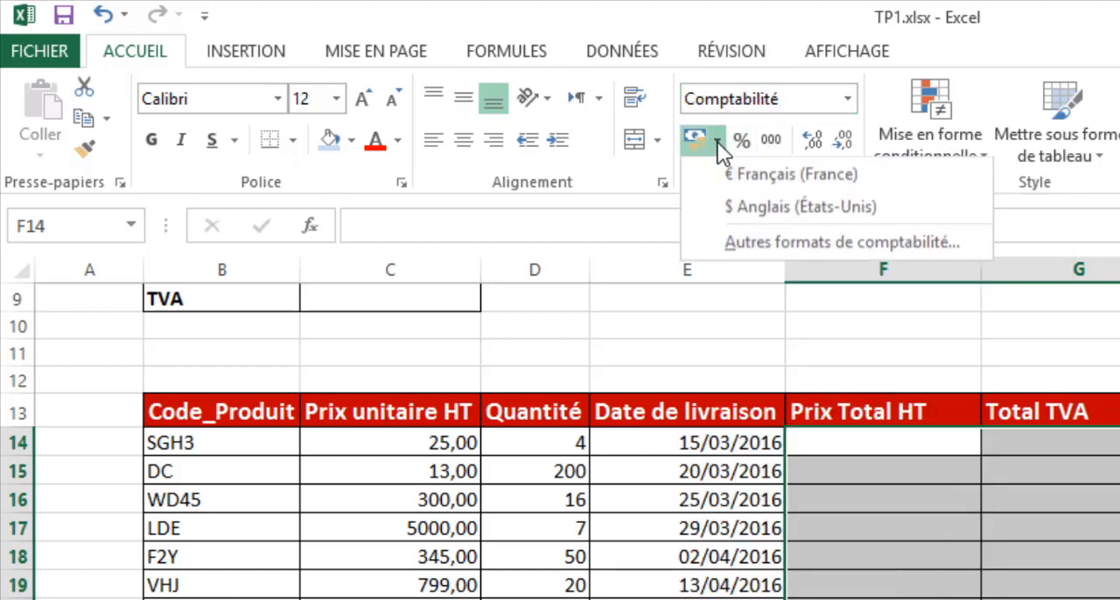
pyautogui.click(789, 245)
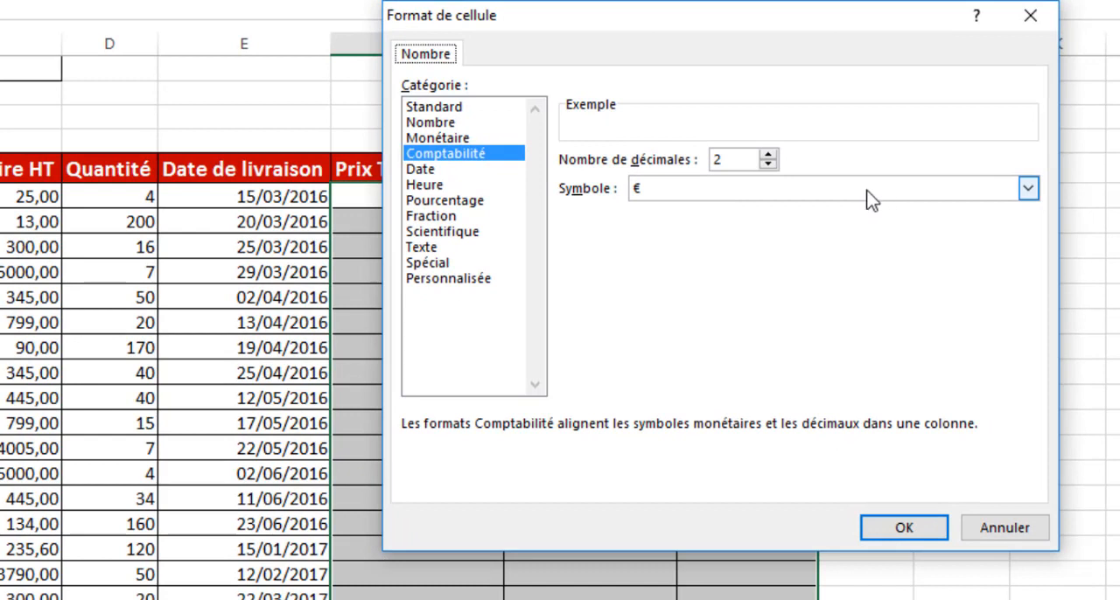
pyautogui.click(863, 192)
pyautogui.click(851, 193)
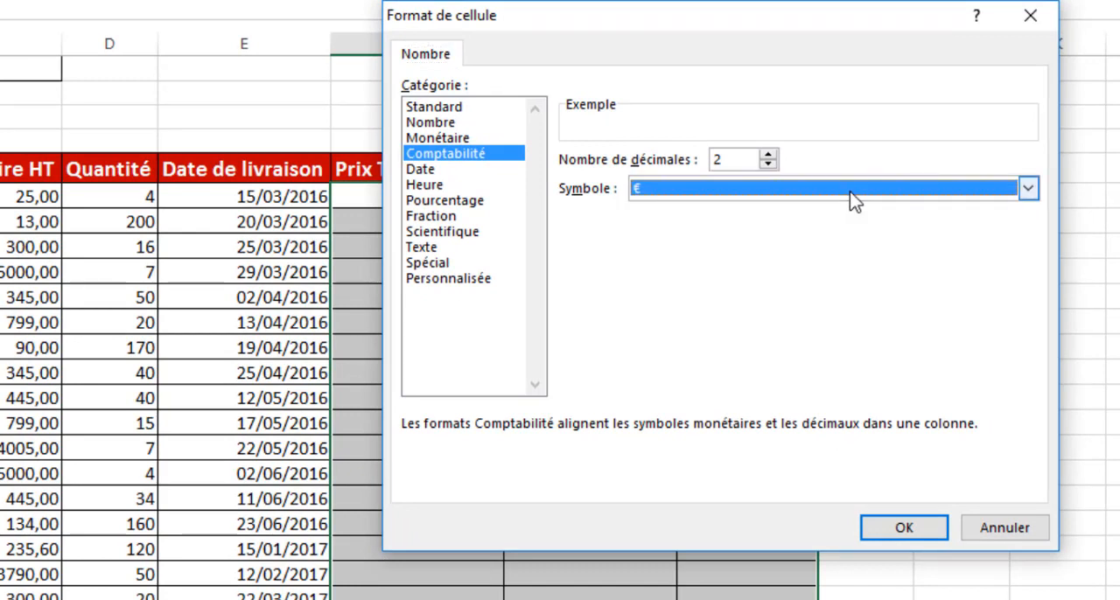
pyautogui.press('m')
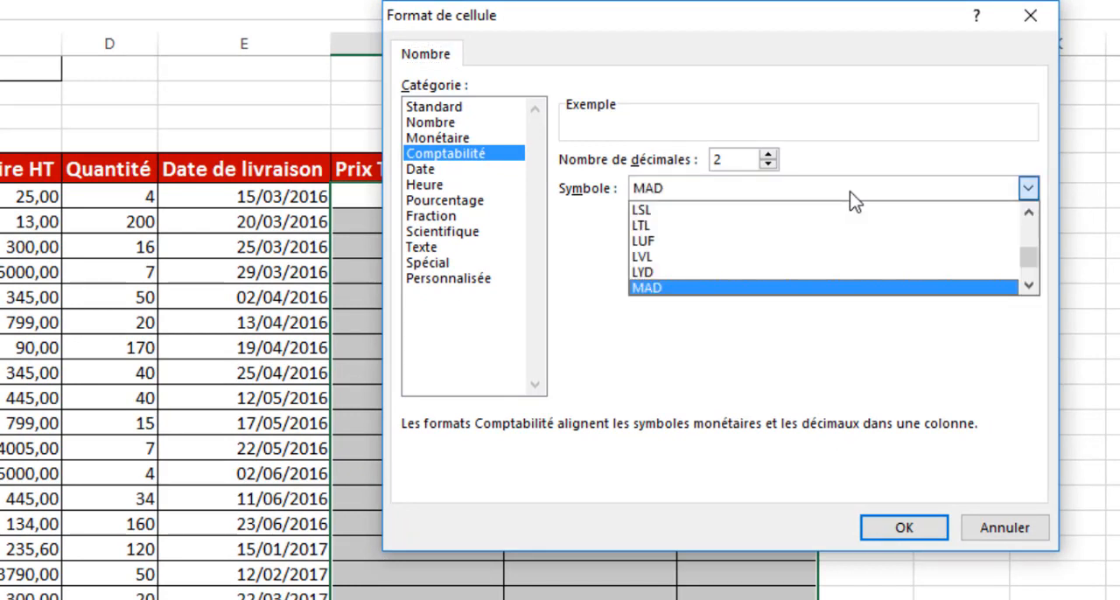
pyautogui.click(677, 293)
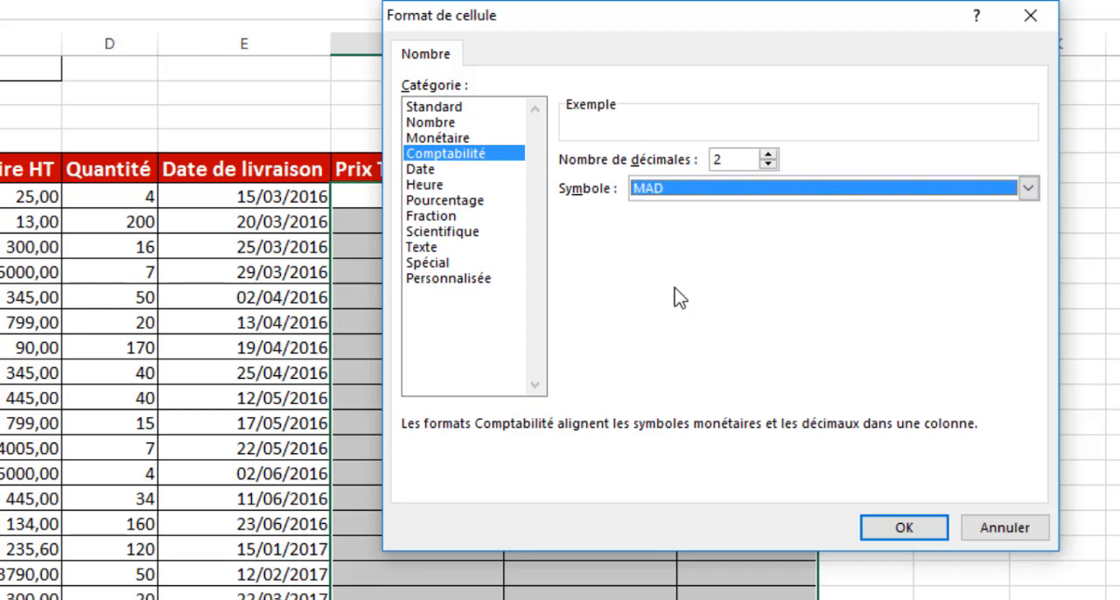
pyautogui.click(901, 528)
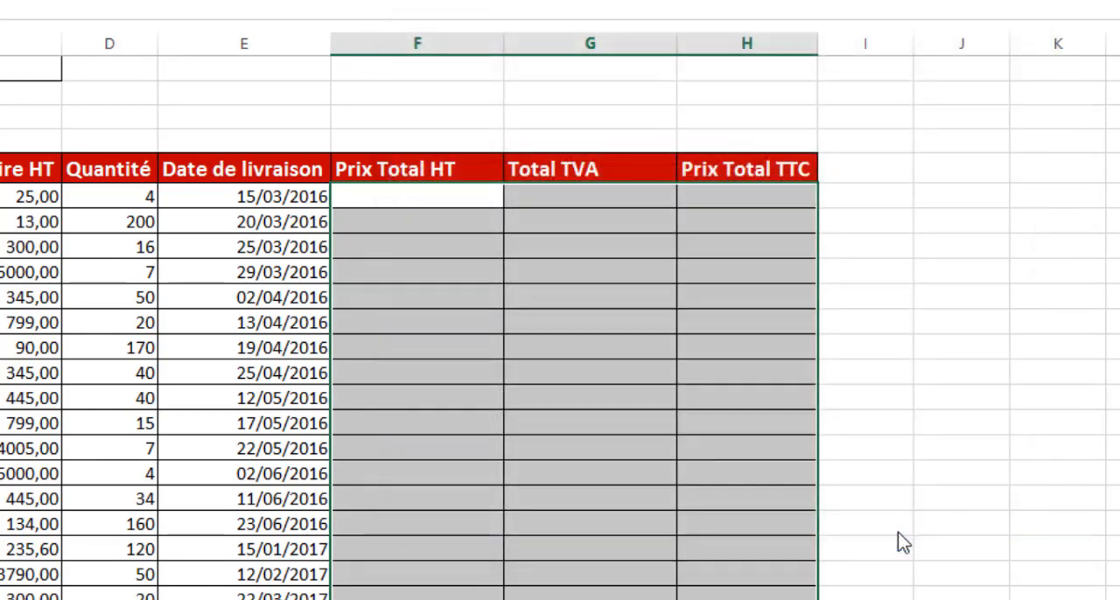
# - Enter the formula =C14*D14 in F14 to calculate the first product's Prix Total HT
pyautogui.click(391, 200)
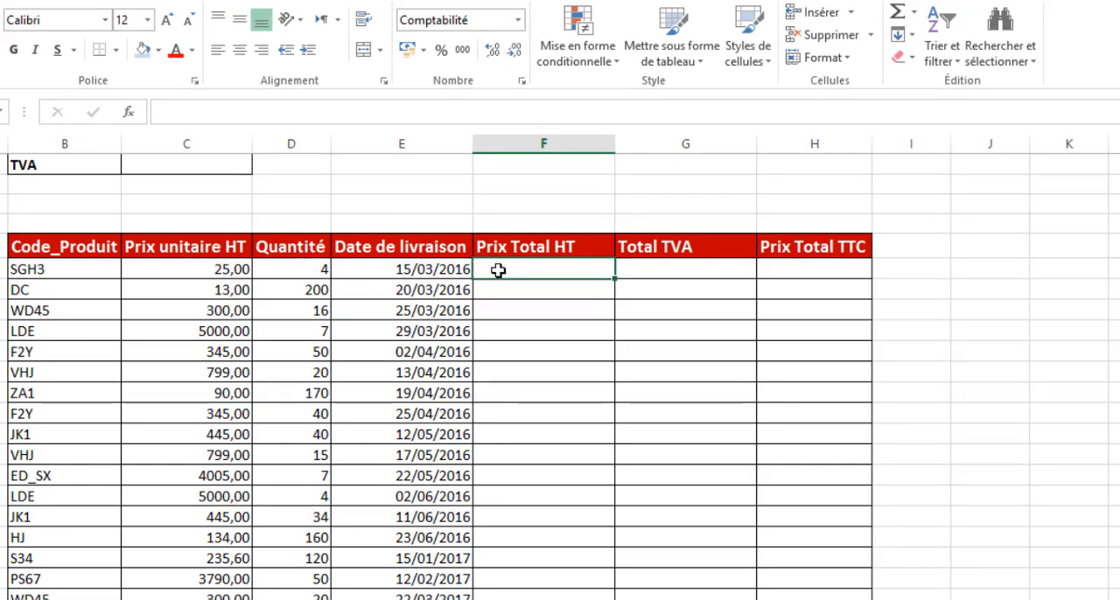
pyautogui.write('=')
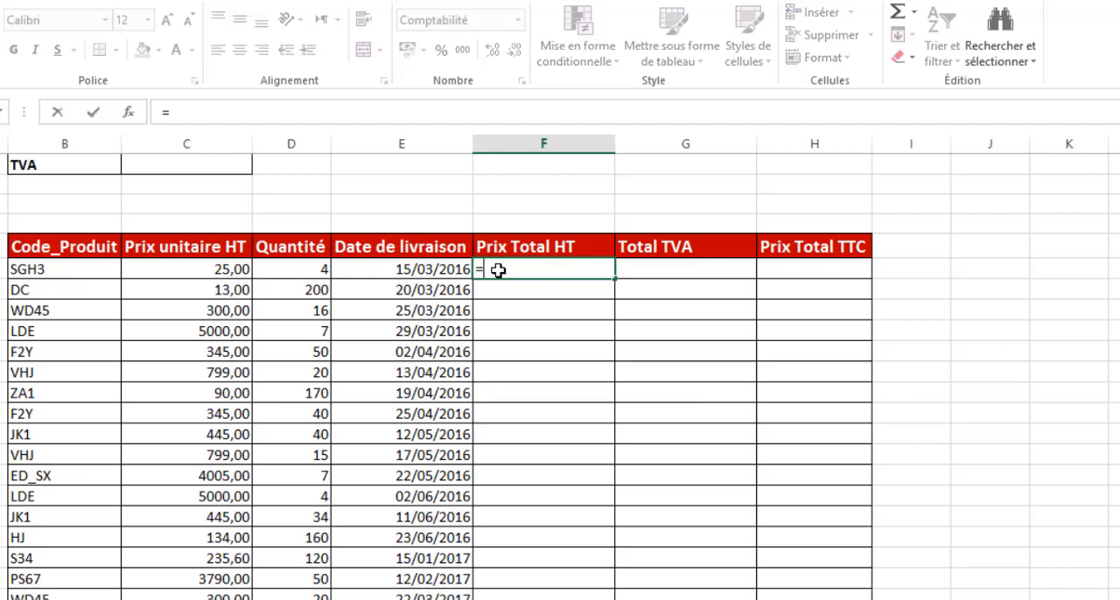
pyautogui.click(202, 270)
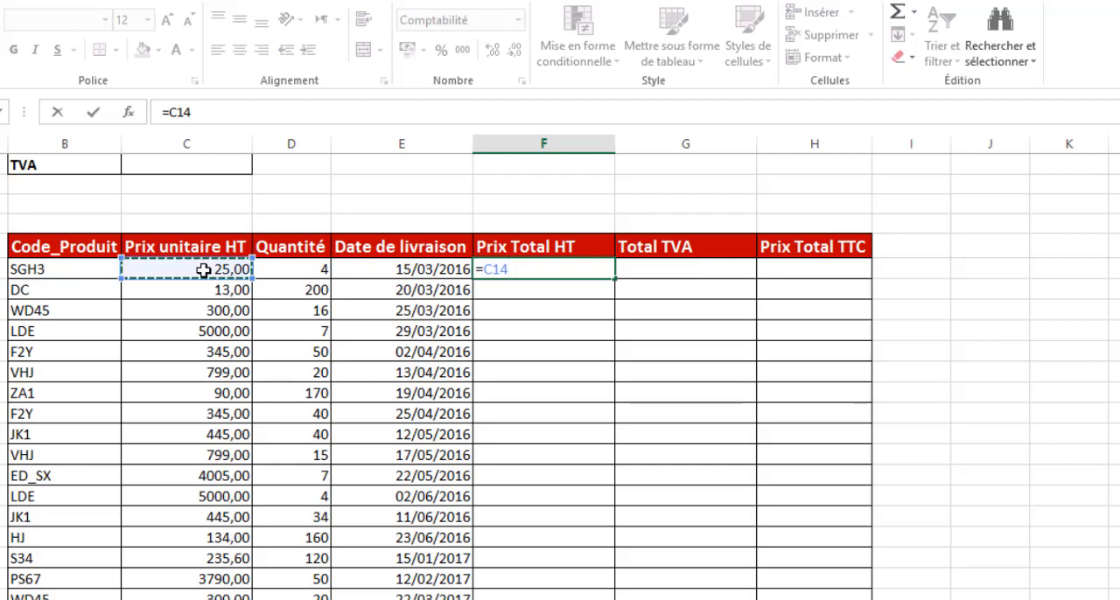
pyautogui.write('*')
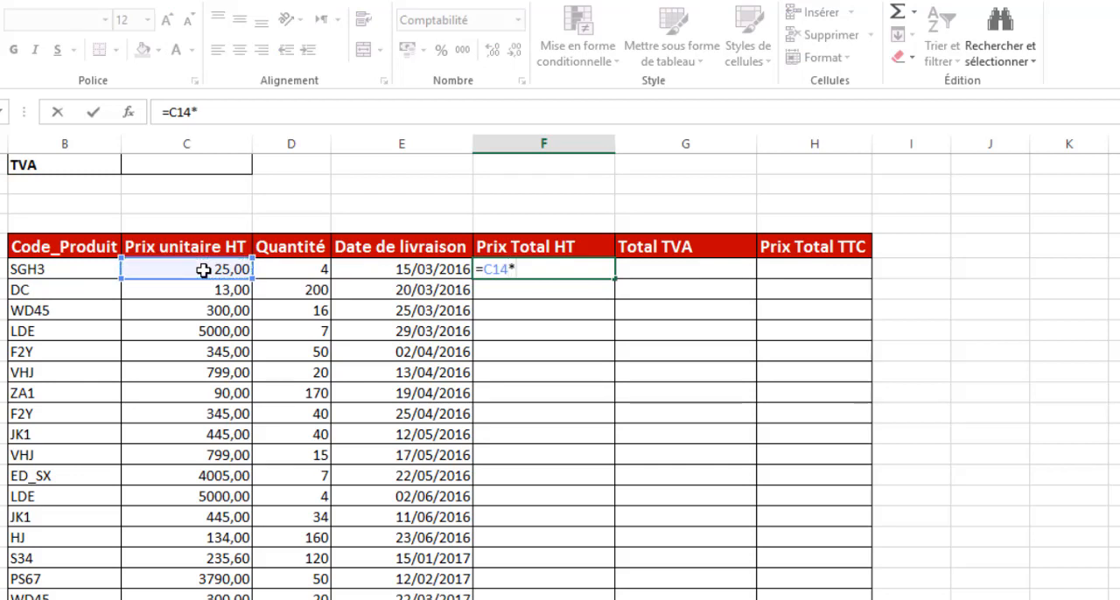
pyautogui.click(300, 268)
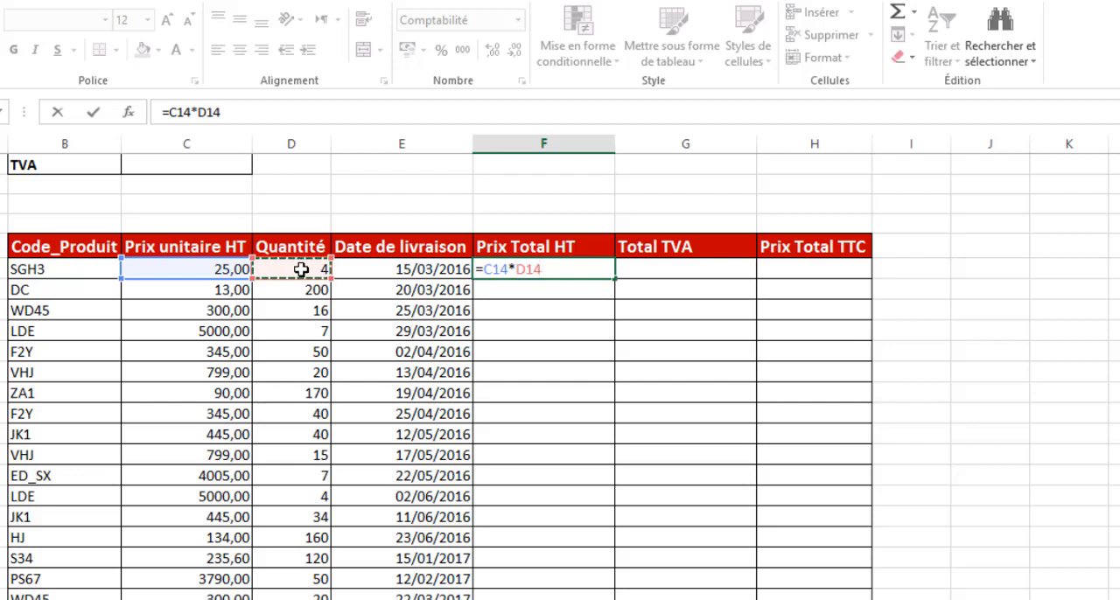
pyautogui.press('Return')
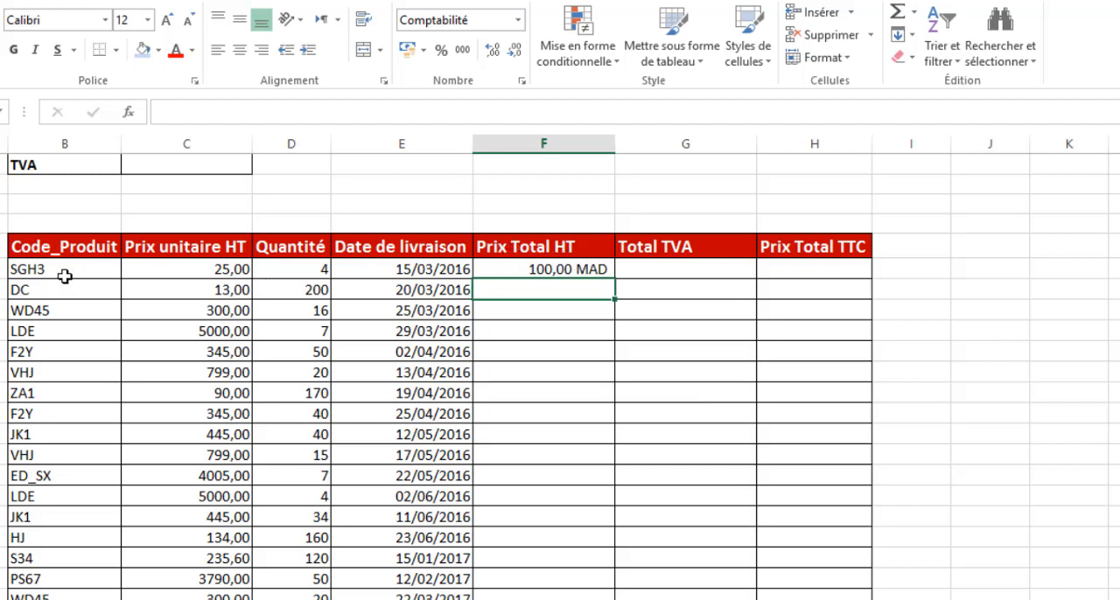
# - Fill the Prix Total HT formula from F14 down to F38 and review the filled column
pyautogui.click(540, 271)
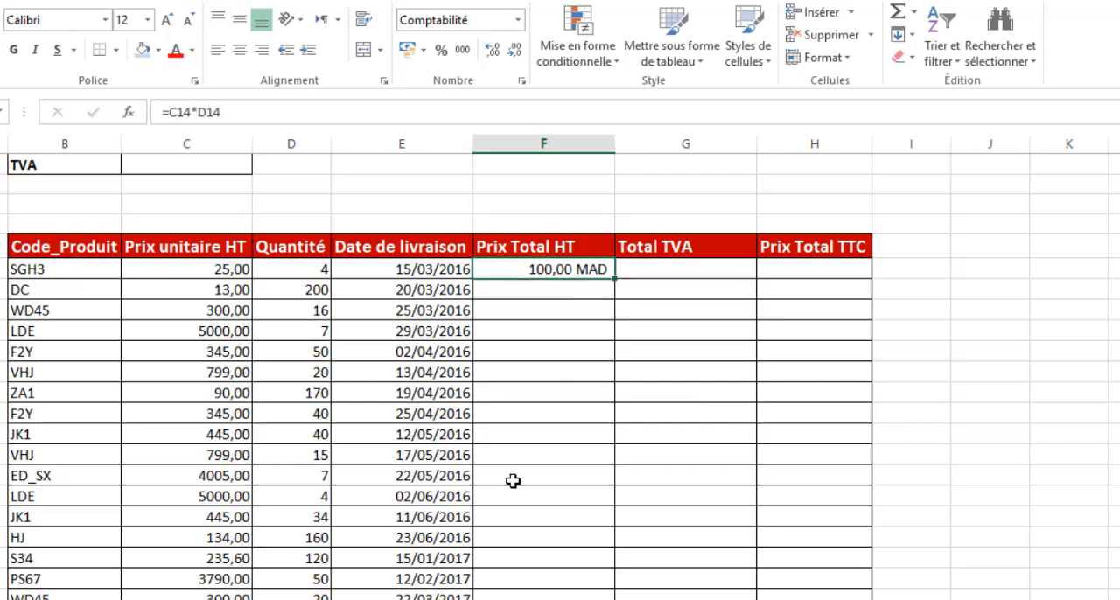
pyautogui.scroll(-6, 568, 447)
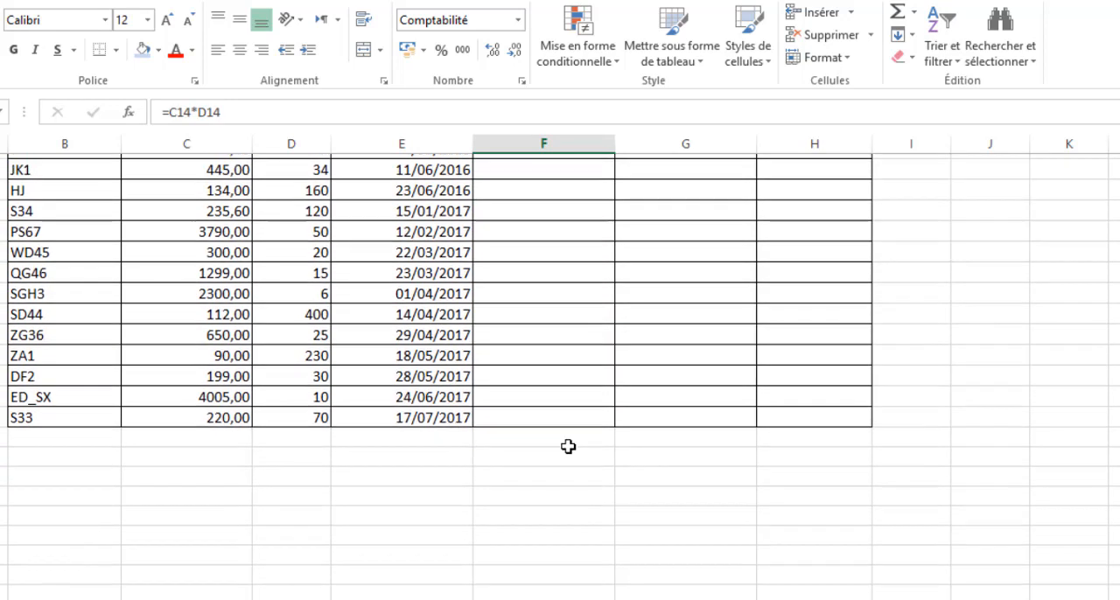
pyautogui.scroll(7, 531, 435)
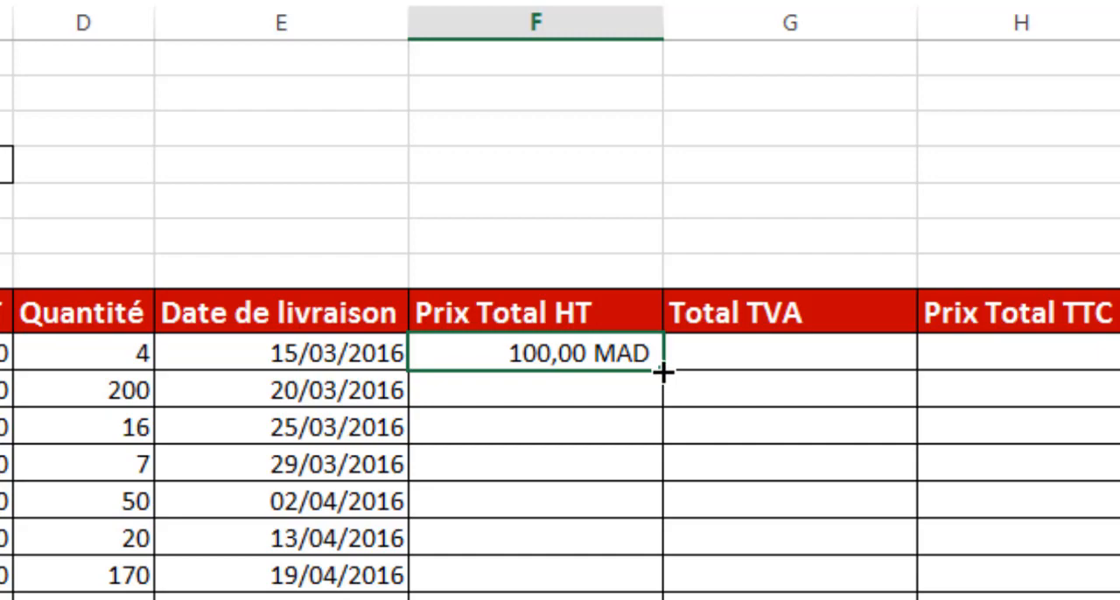
pyautogui.doubleClick(661, 371)
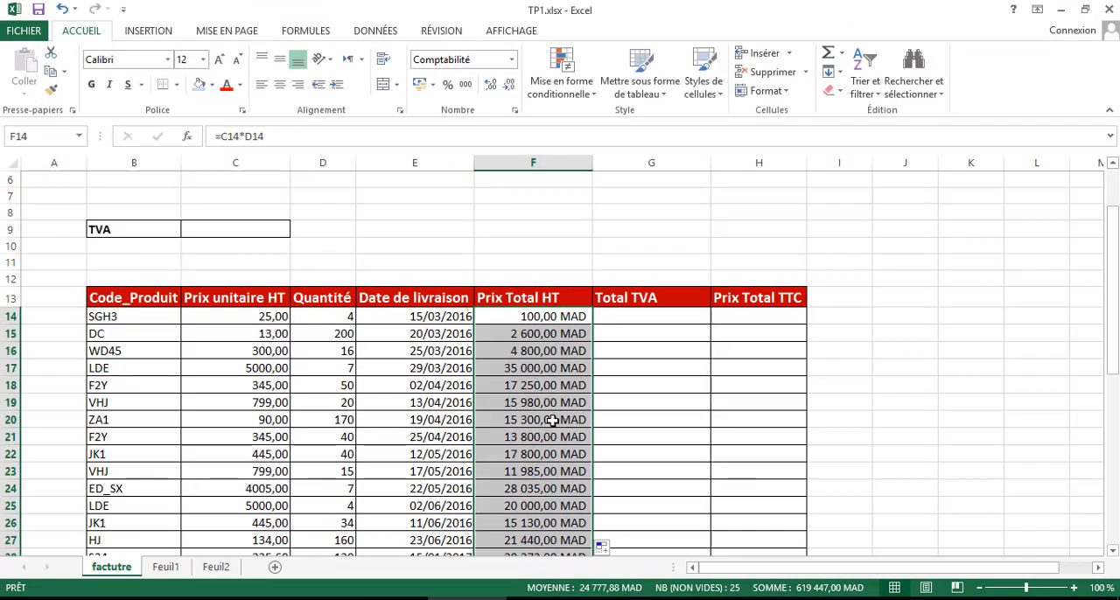
pyautogui.scroll(-2, 539, 404)
pyautogui.scroll(-3, 540, 406)
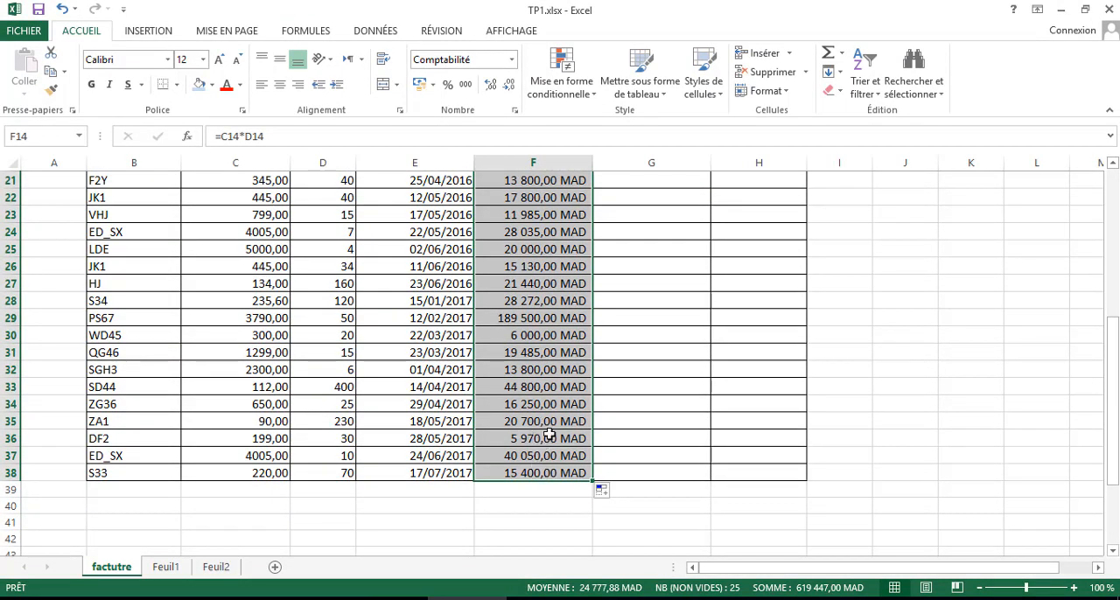
# - Examine the filled Prix Total HT formulas in F14, F15 and F16 to compare their cell references
pyautogui.scroll(7, 532, 441)
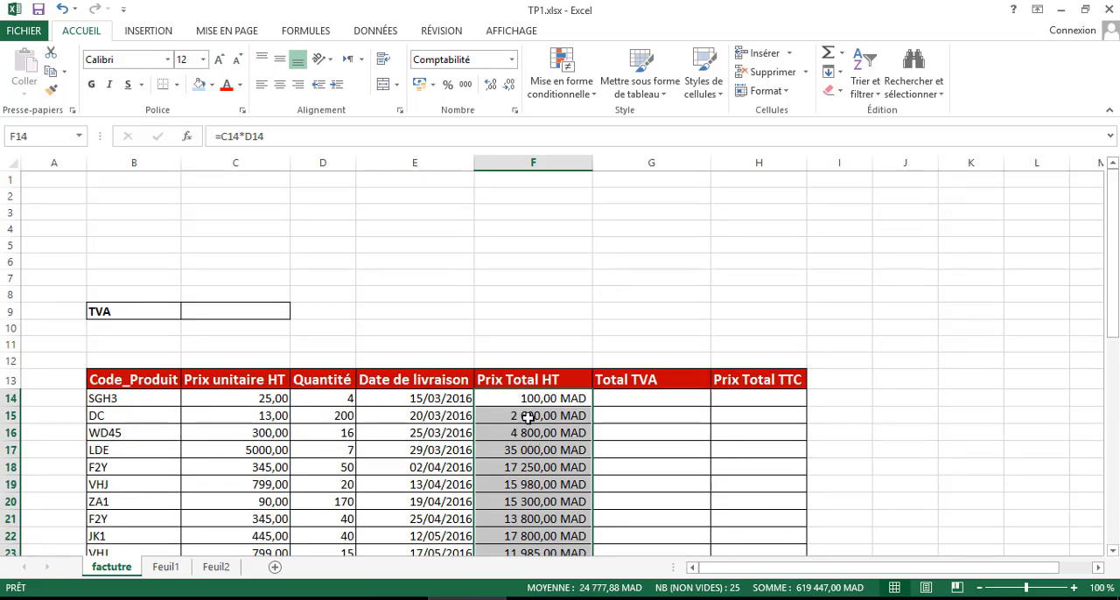
pyautogui.click(528, 416)
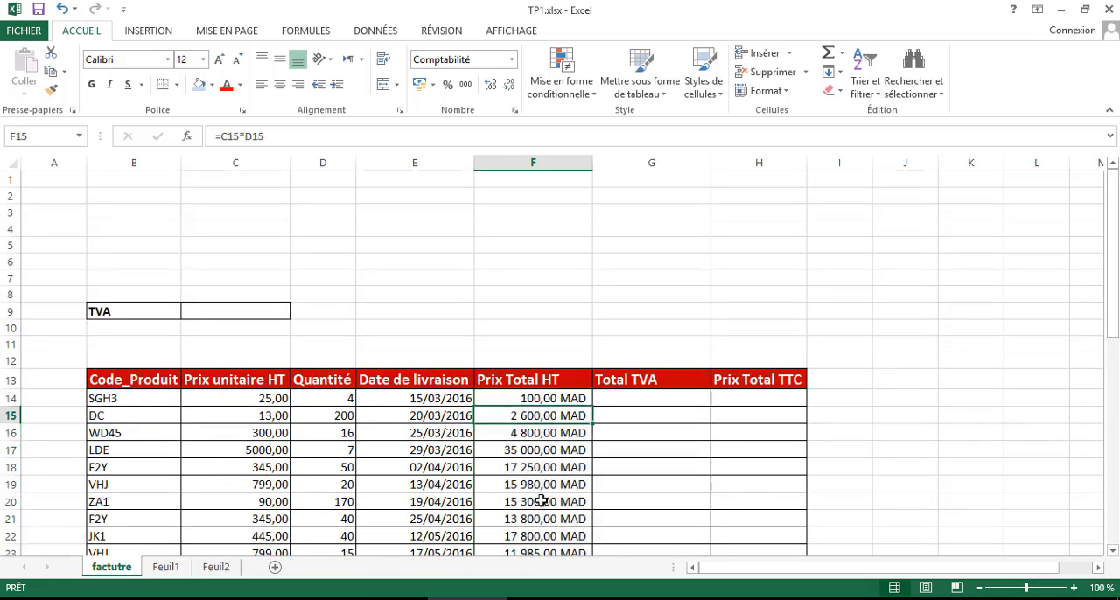
pyautogui.click(537, 398)
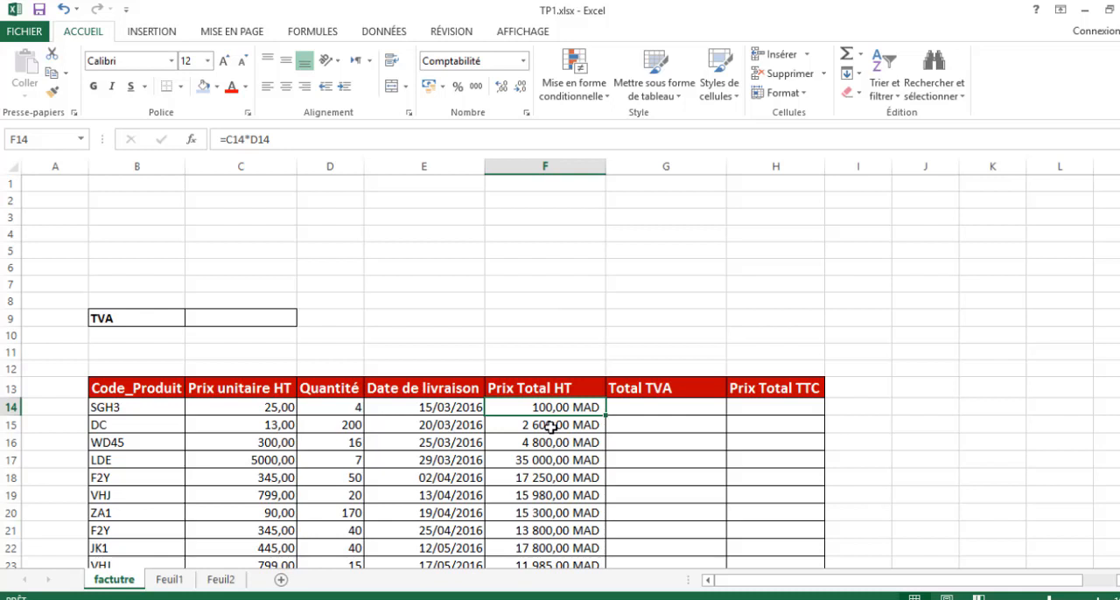
pyautogui.click(550, 426)
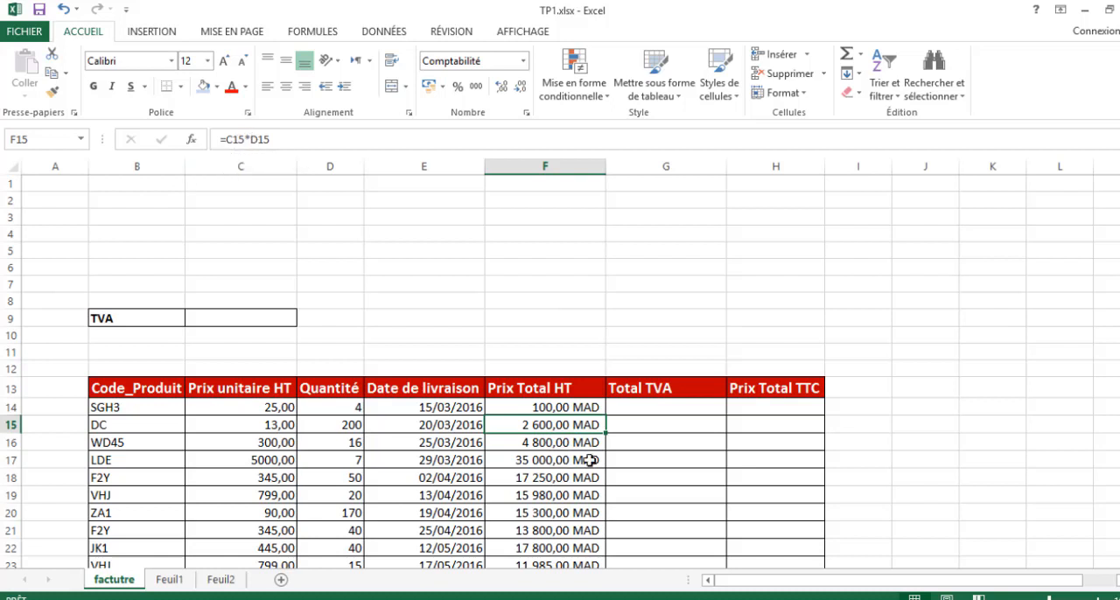
pyautogui.click(569, 443)
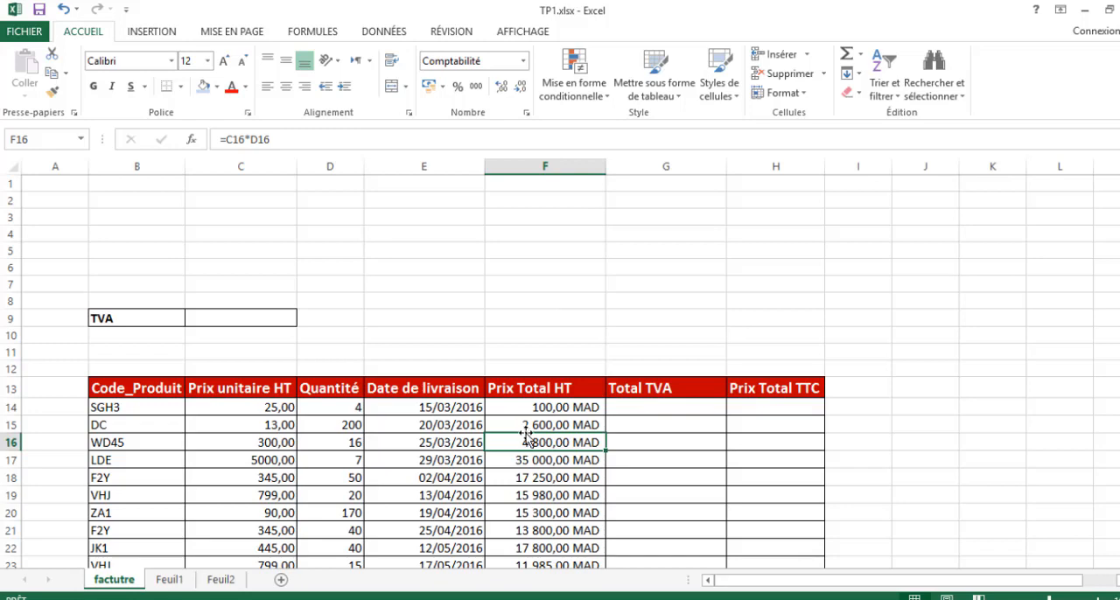
# - Format the TVA rate cell C9 as a percentage and enter 20%
pyautogui.scroll(-1, 529, 436)
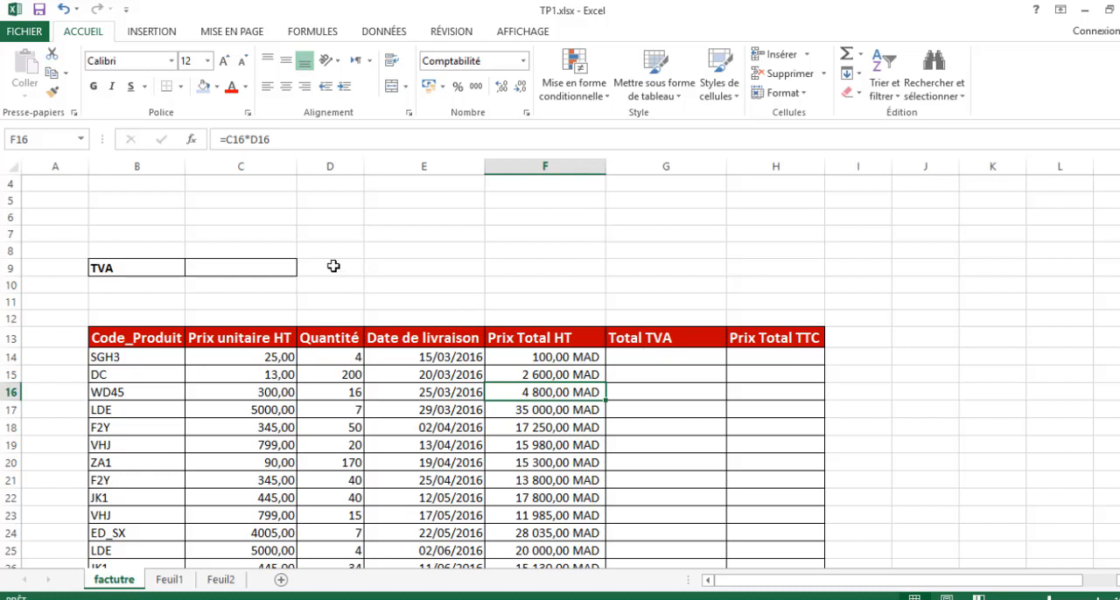
pyautogui.click(225, 267)
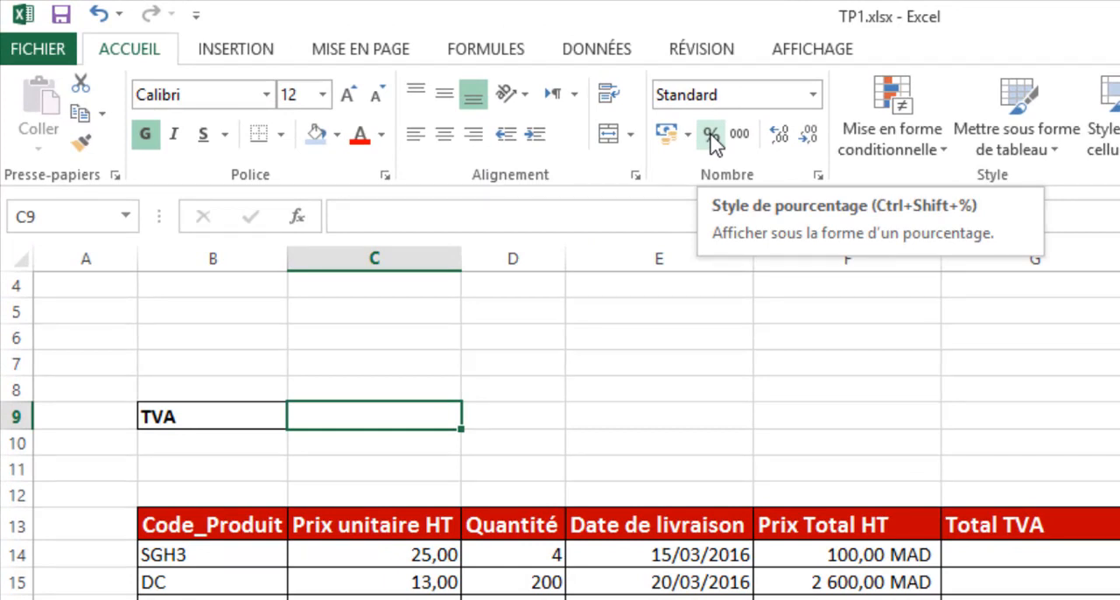
pyautogui.click(710, 137)
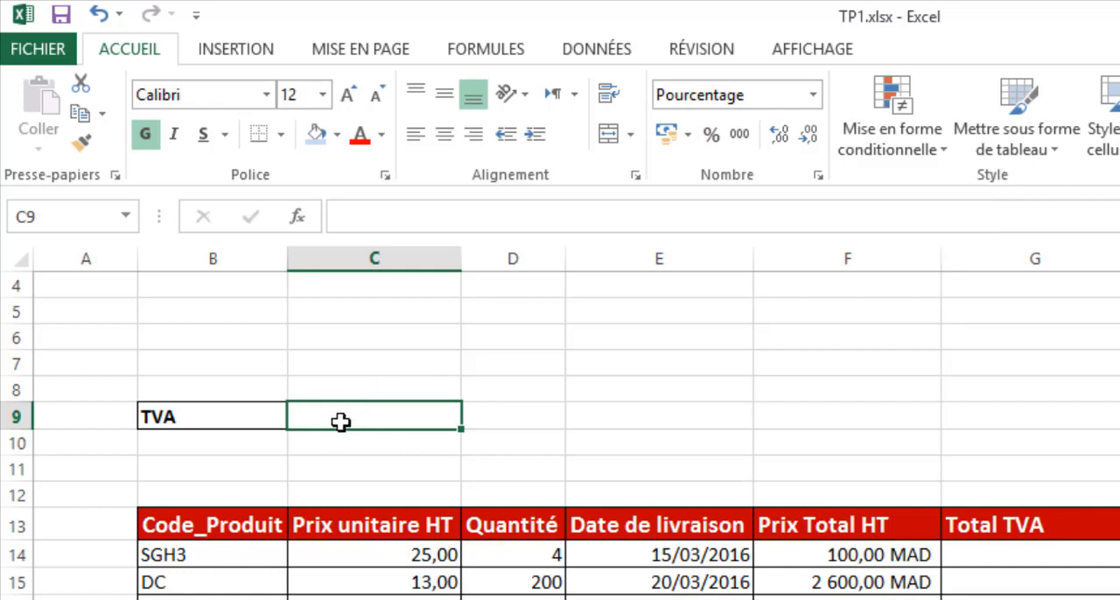
pyautogui.write('20')
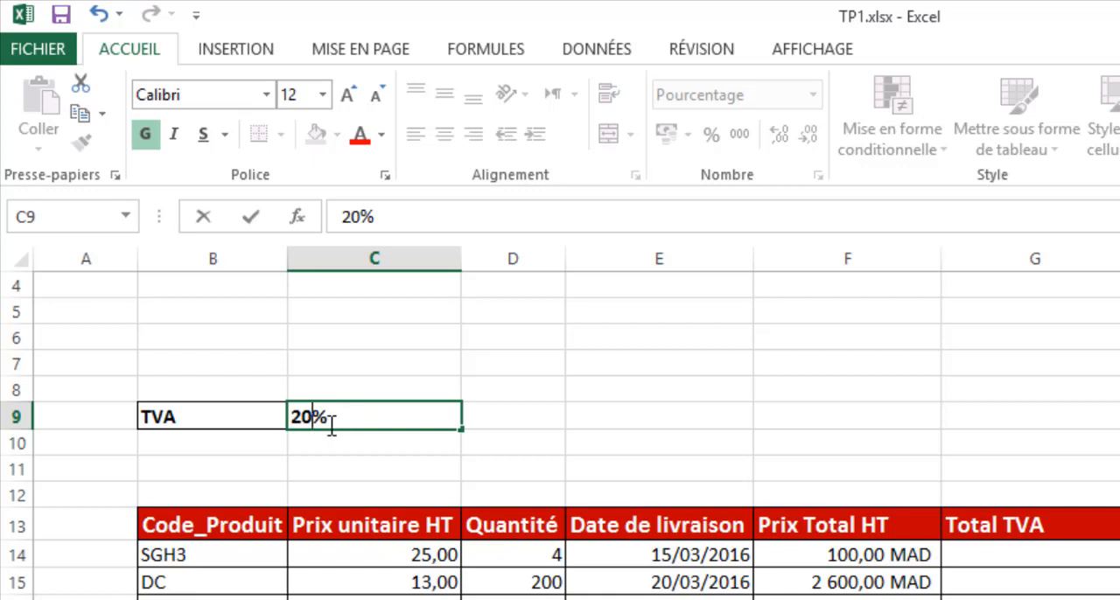
pyautogui.press('Return')
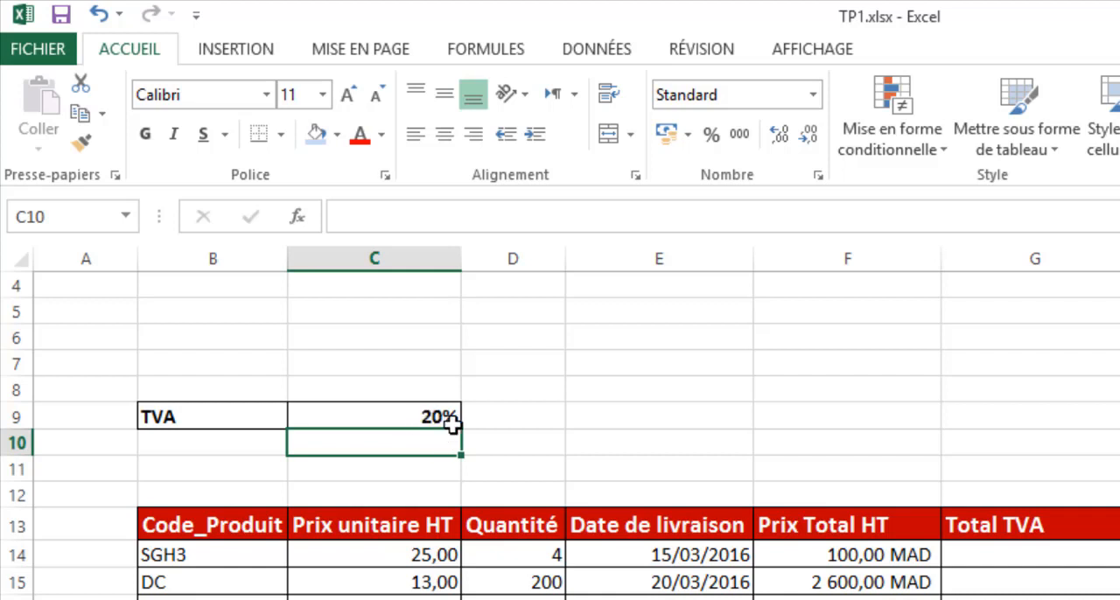
# - Test the TVA rate with the formula =100*C9 in the empty cell E8 and clear that cell again
pyautogui.click(690, 389)
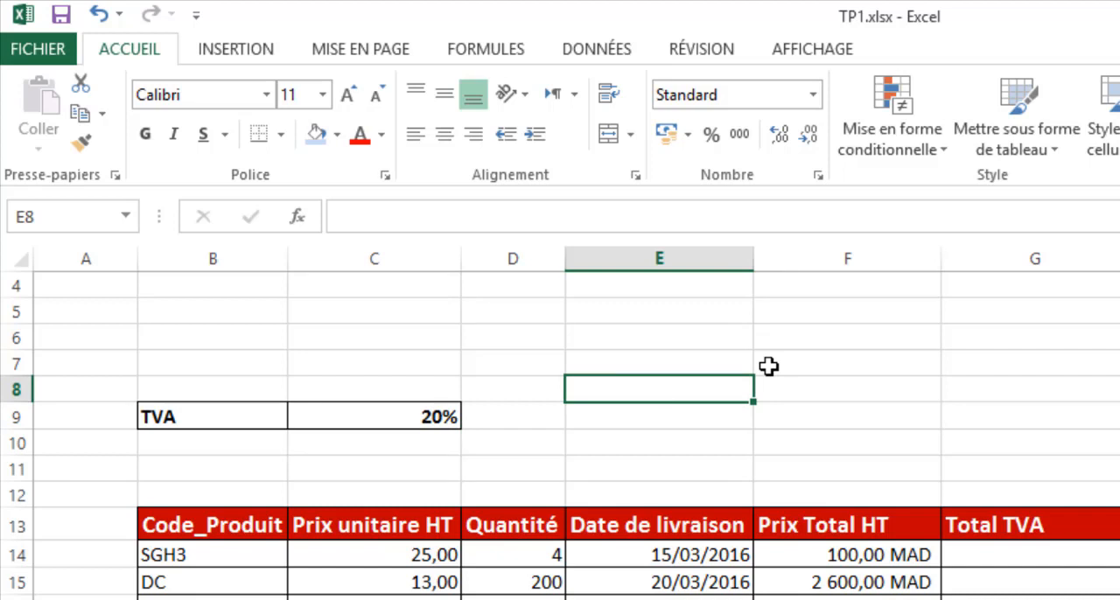
pyautogui.write('=100')
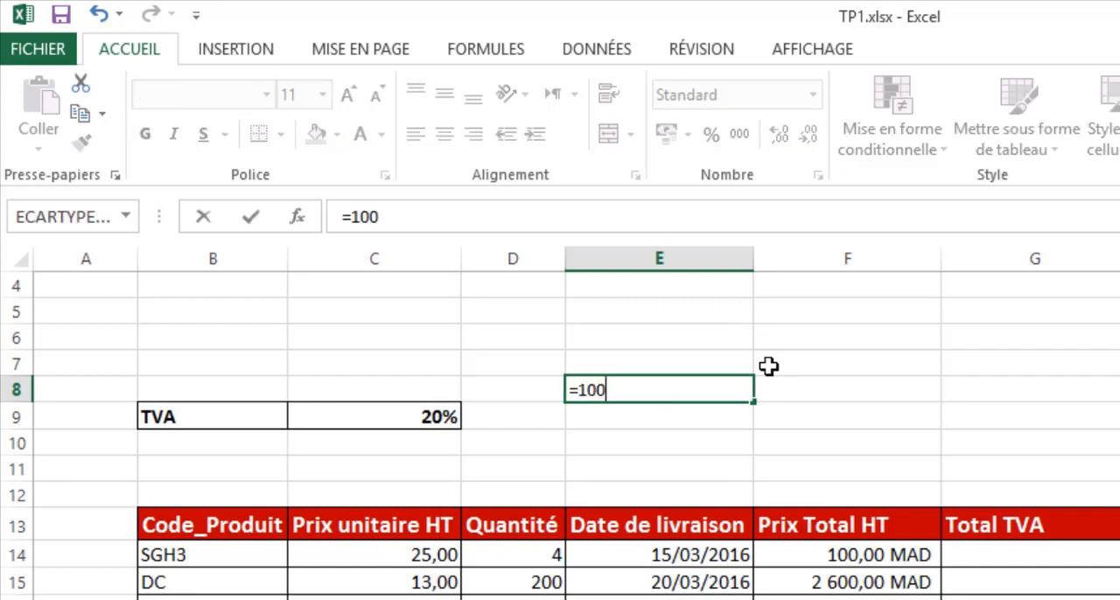
pyautogui.write('*')
pyautogui.click(407, 417)
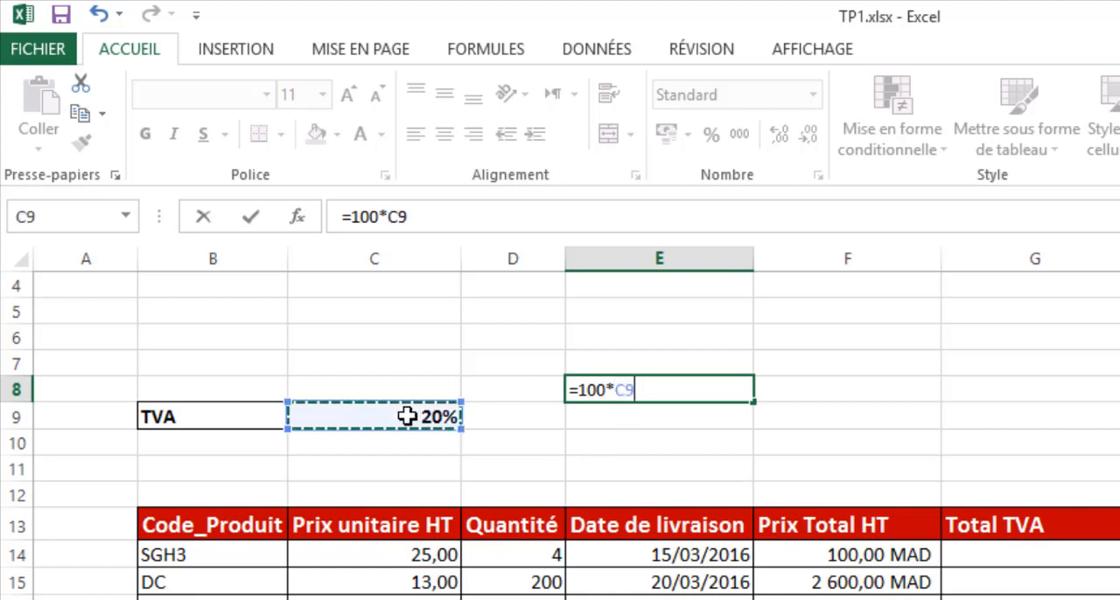
pyautogui.press('Return')
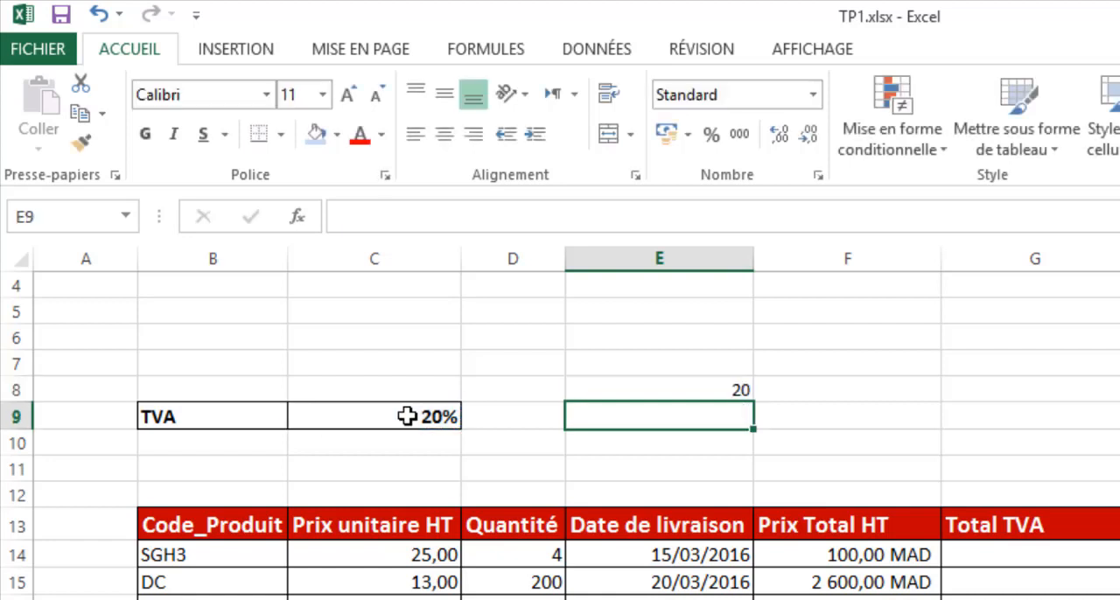
pyautogui.click(725, 385)
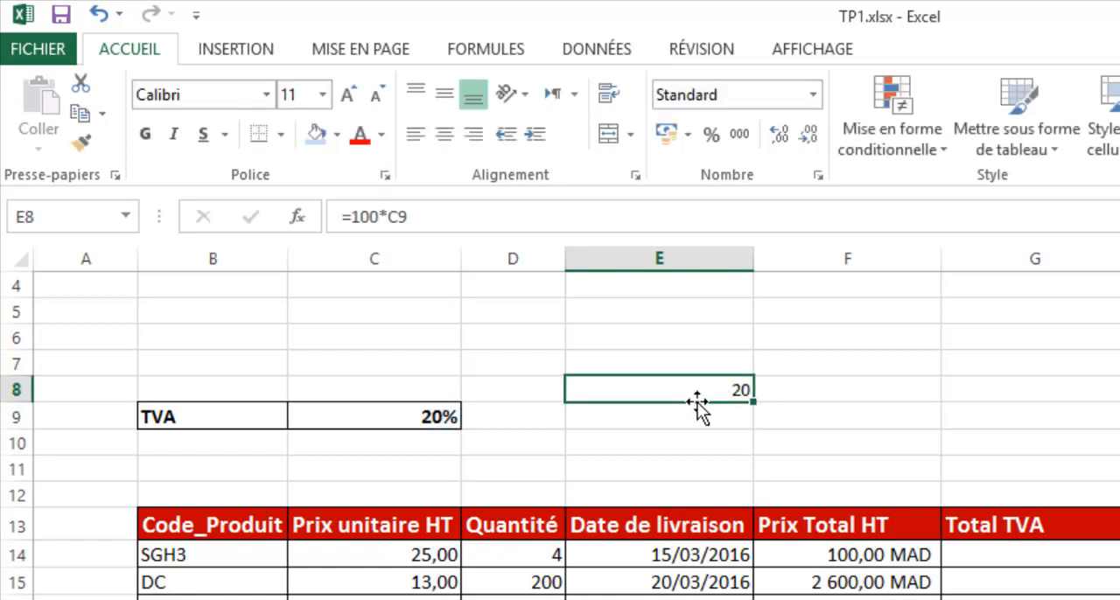
pyautogui.press('Delete')
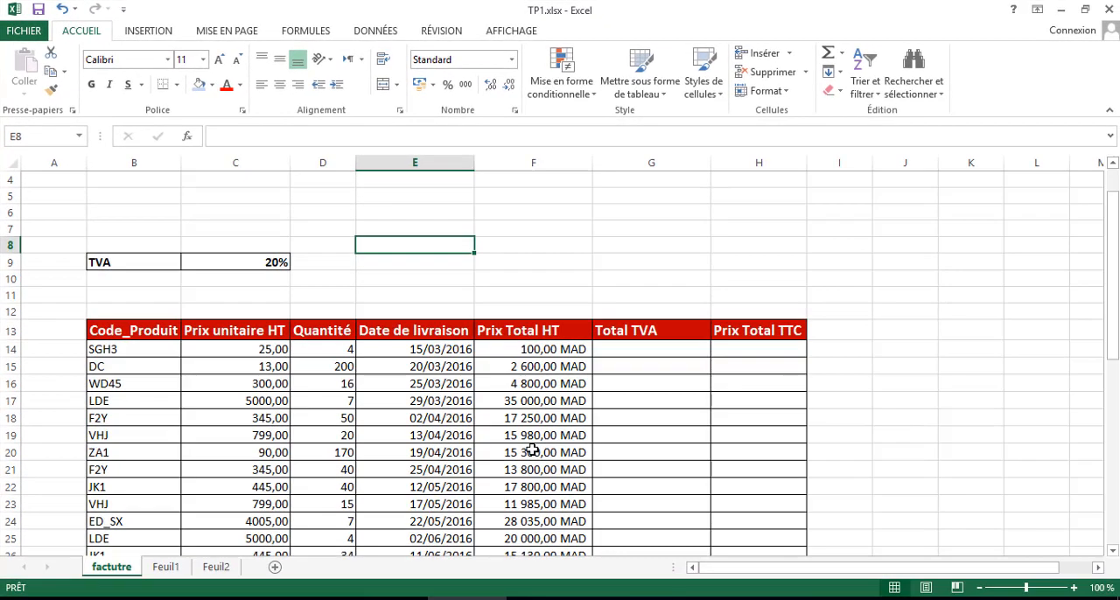
# - Enter the formula =F14*C9 in G14 to calculate the first product's Total TVA
pyautogui.scroll(-3, 533, 455)
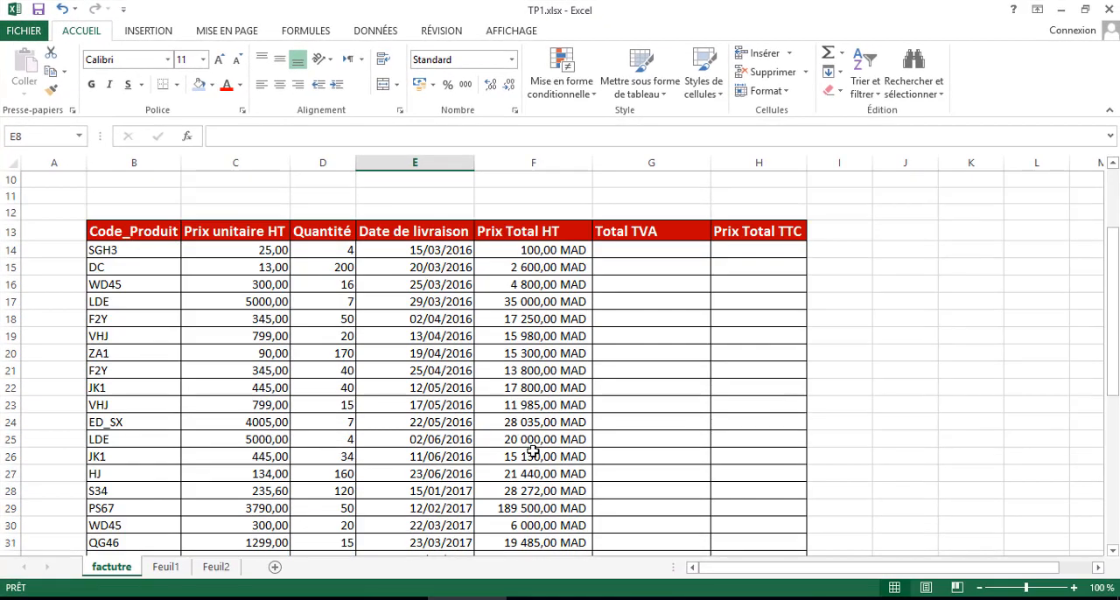
pyautogui.scroll(3, 533, 451)
pyautogui.click(627, 349)
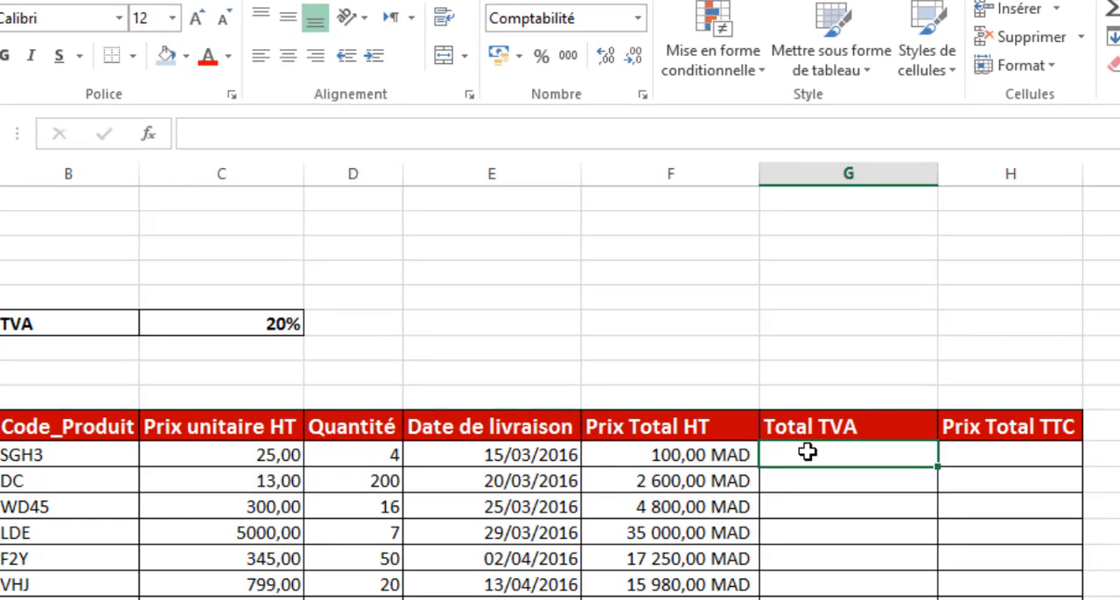
pyautogui.write('=')
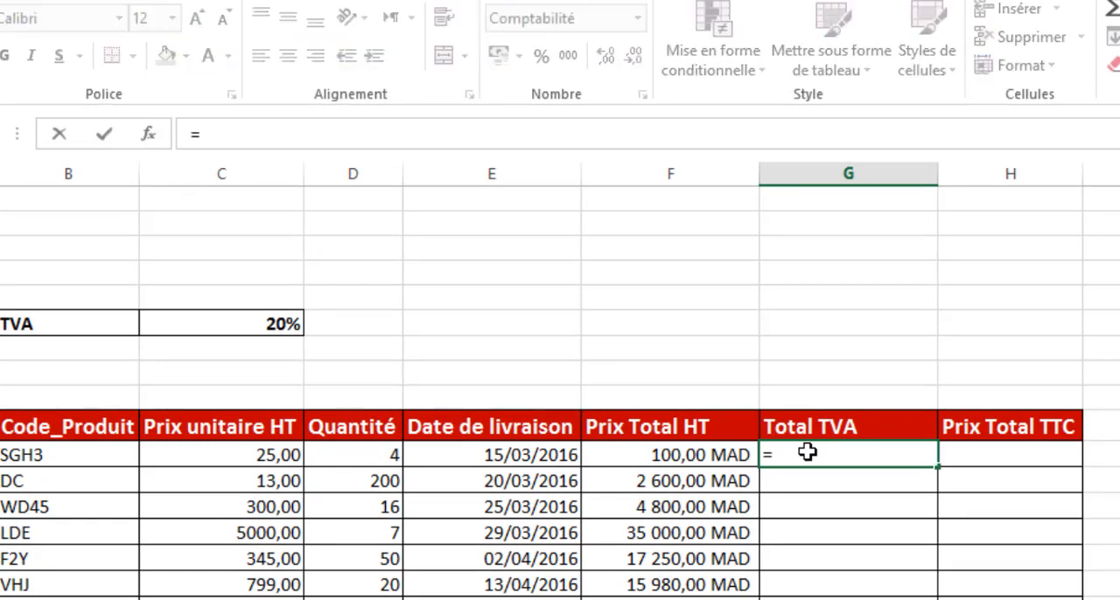
pyautogui.click(657, 455)
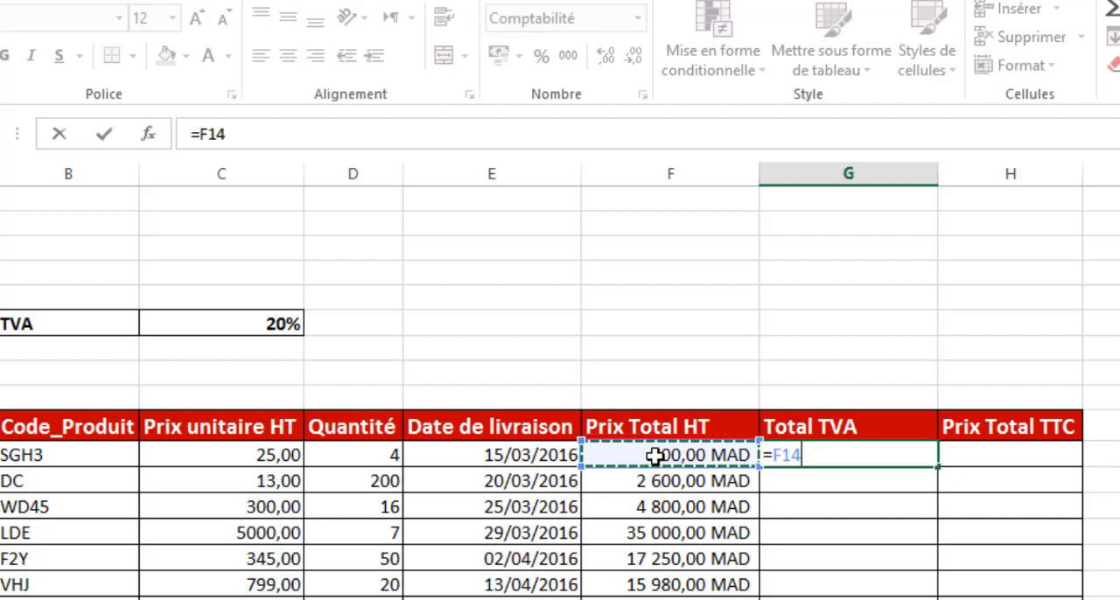
pyautogui.write('*')
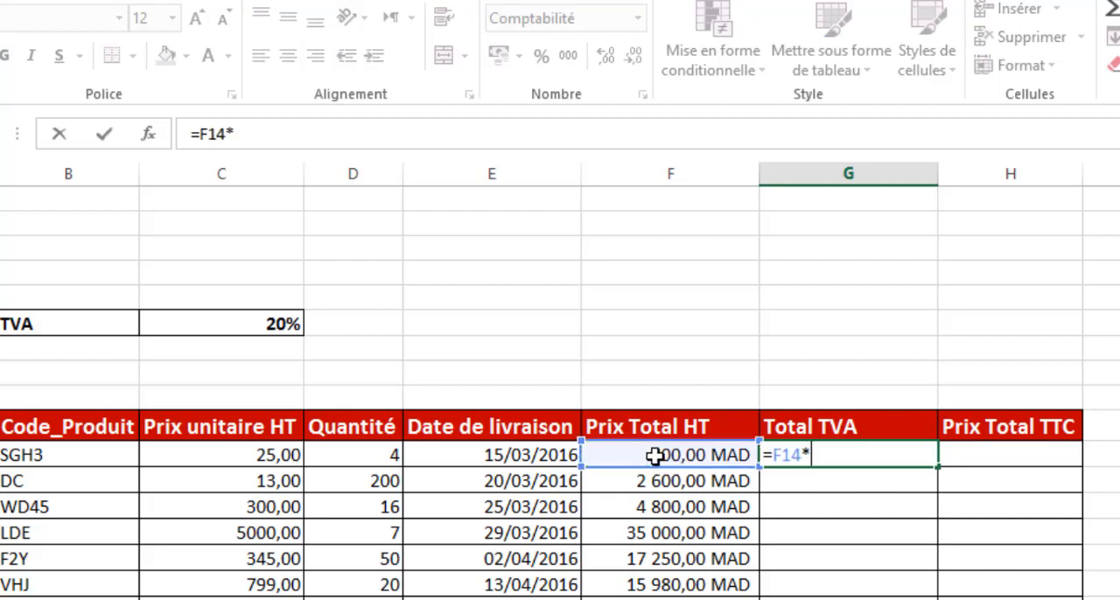
pyautogui.click(245, 324)
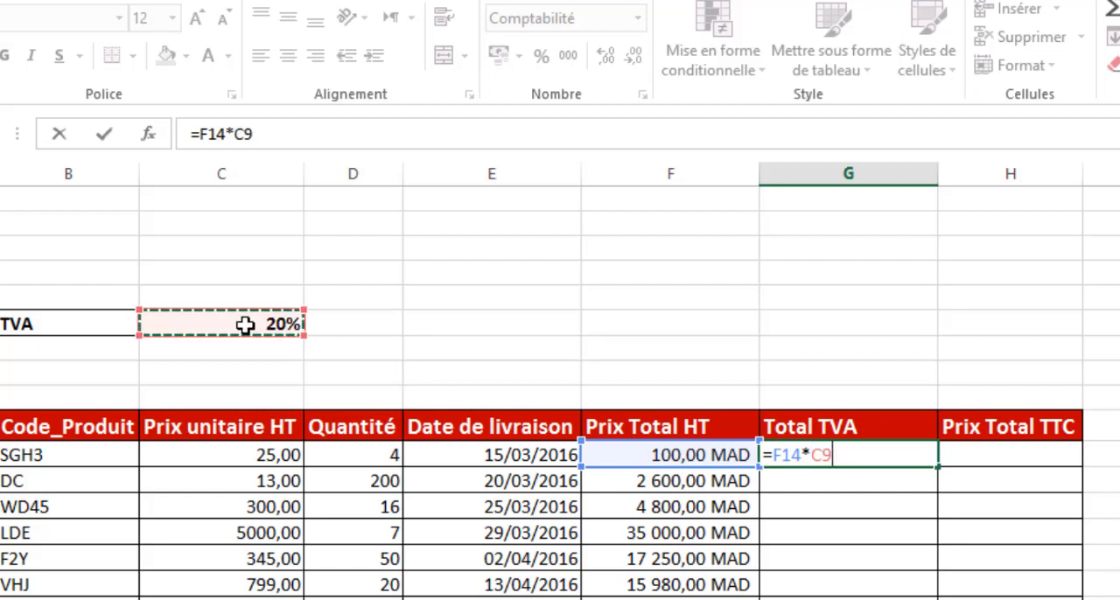
pyautogui.press('Return')
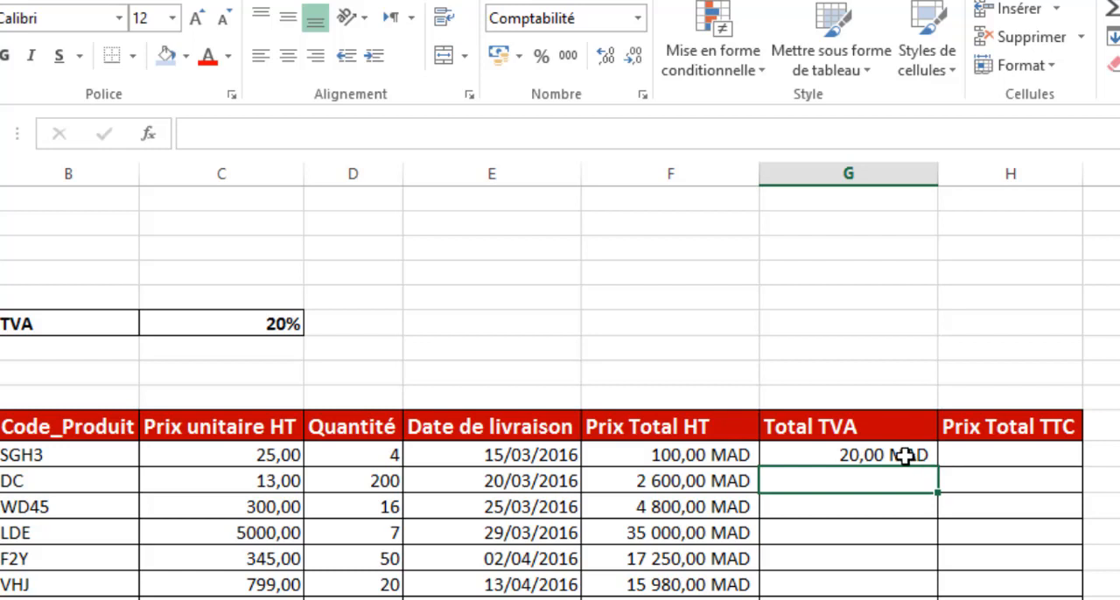
# - Make H14 bold and enter the formula =F14+G14 in it to calculate the first product's Prix Total TTC
pyautogui.click(978, 455)
pyautogui.hotkey('ctrl', 'g')
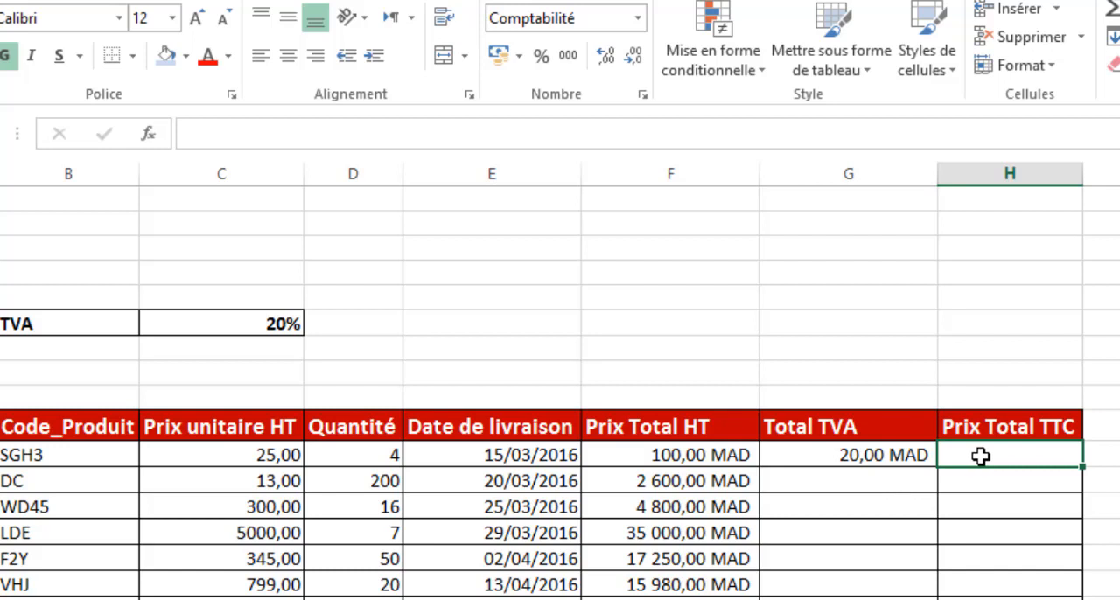
pyautogui.write('=')
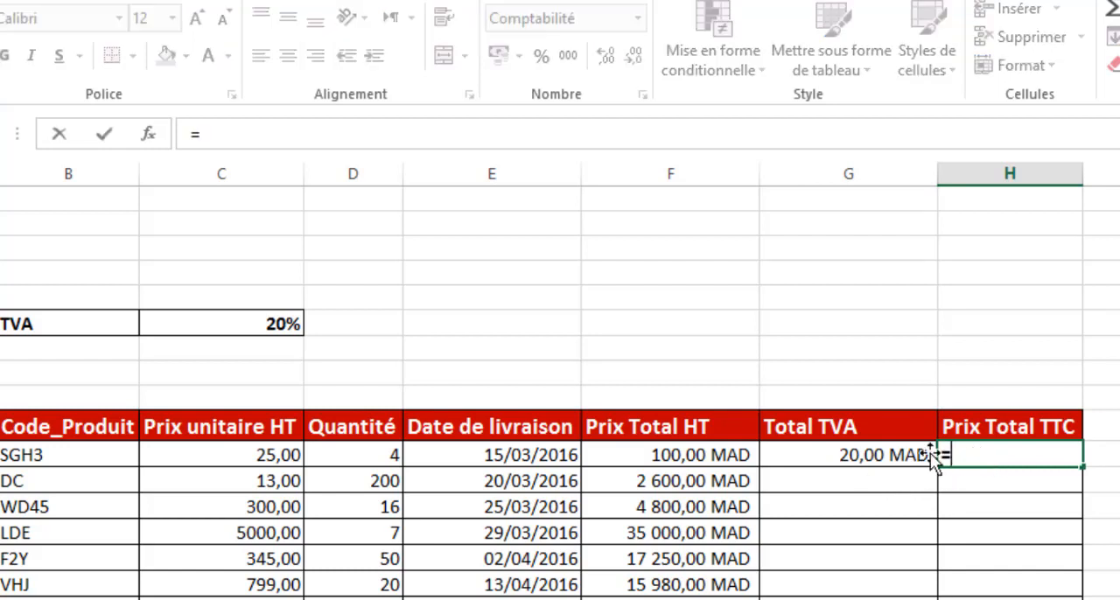
pyautogui.click(671, 457)
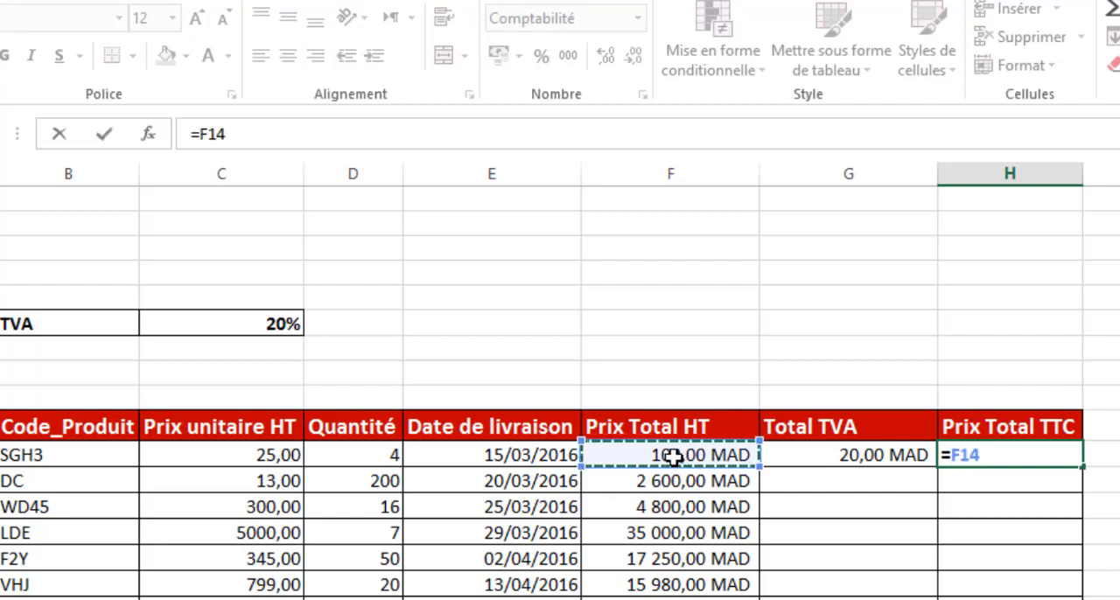
pyautogui.write('+')
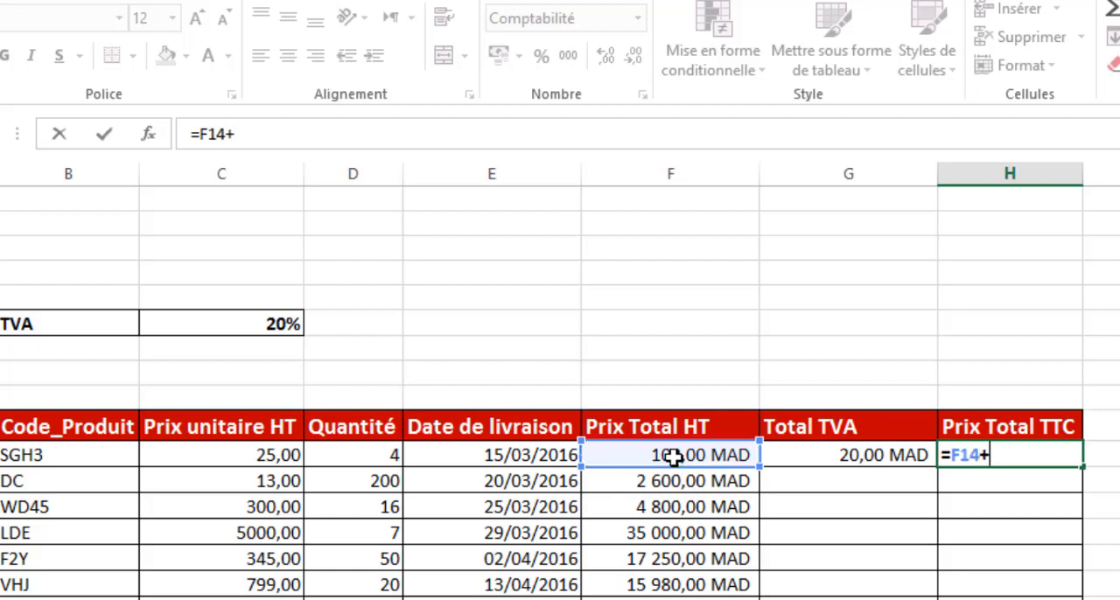
pyautogui.click(844, 461)
pyautogui.press('Return')
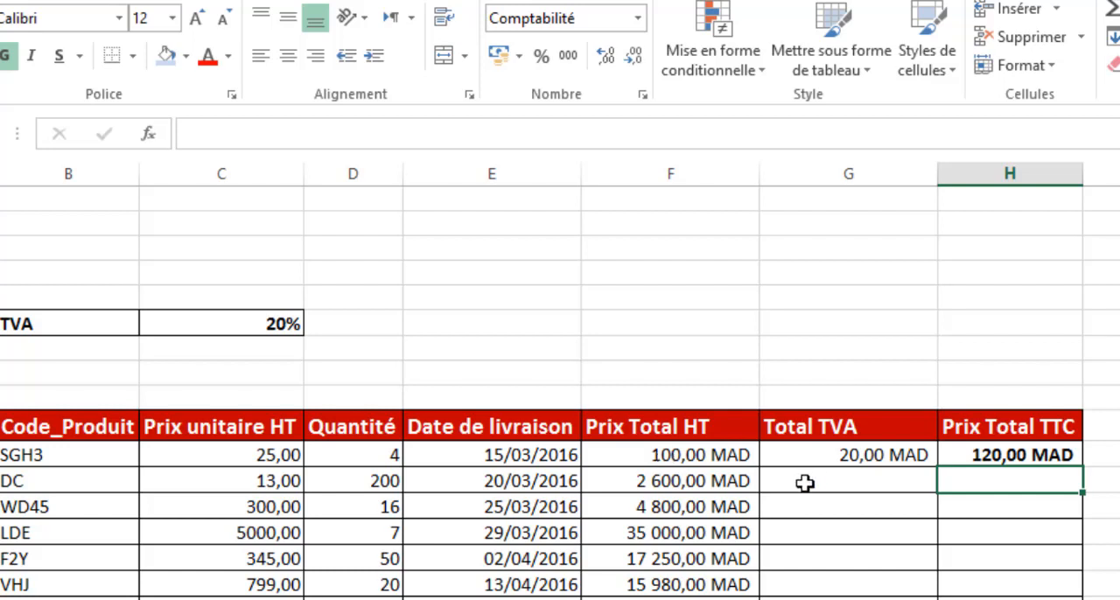
# - Fill the Total TVA formula from G14 down to G38 and review the filled column
pyautogui.click(893, 454)
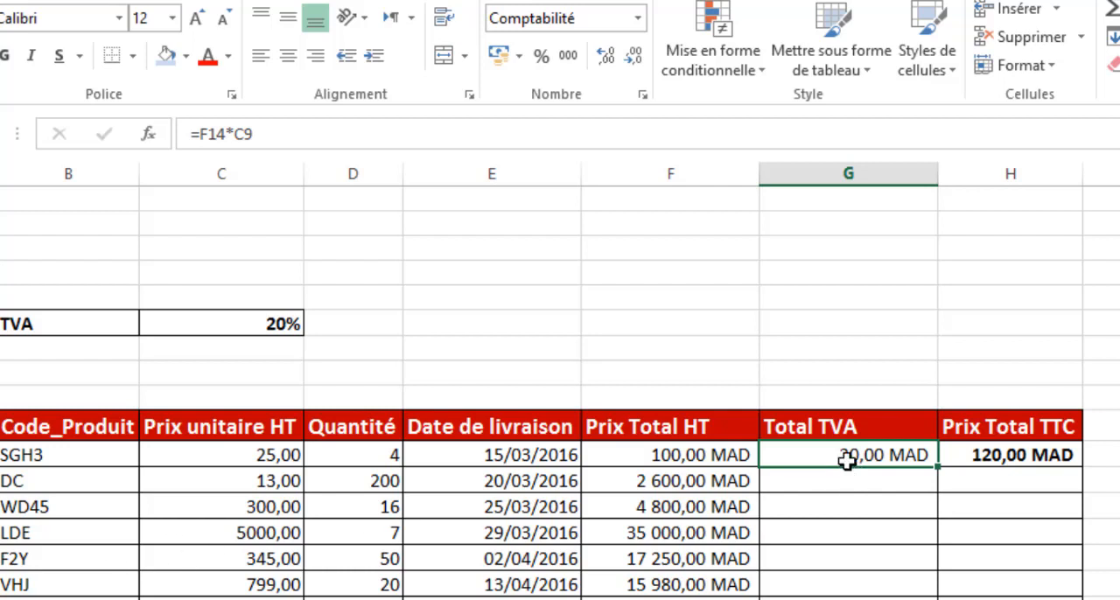
pyautogui.doubleClick(937, 468)
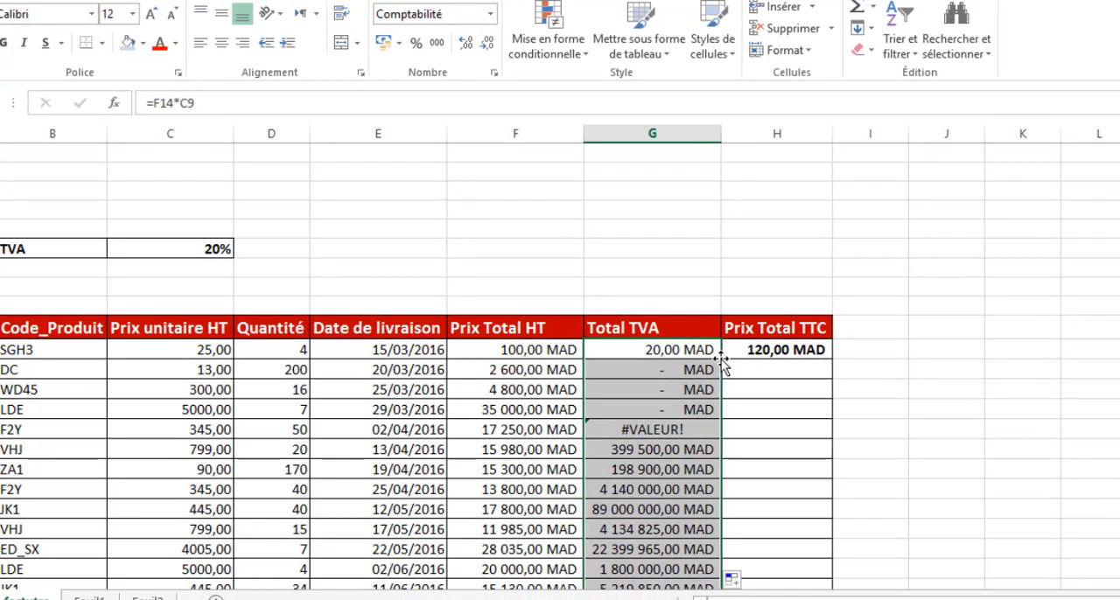
pyautogui.scroll(-6, 721, 358)
pyautogui.scroll(3, 712, 355)
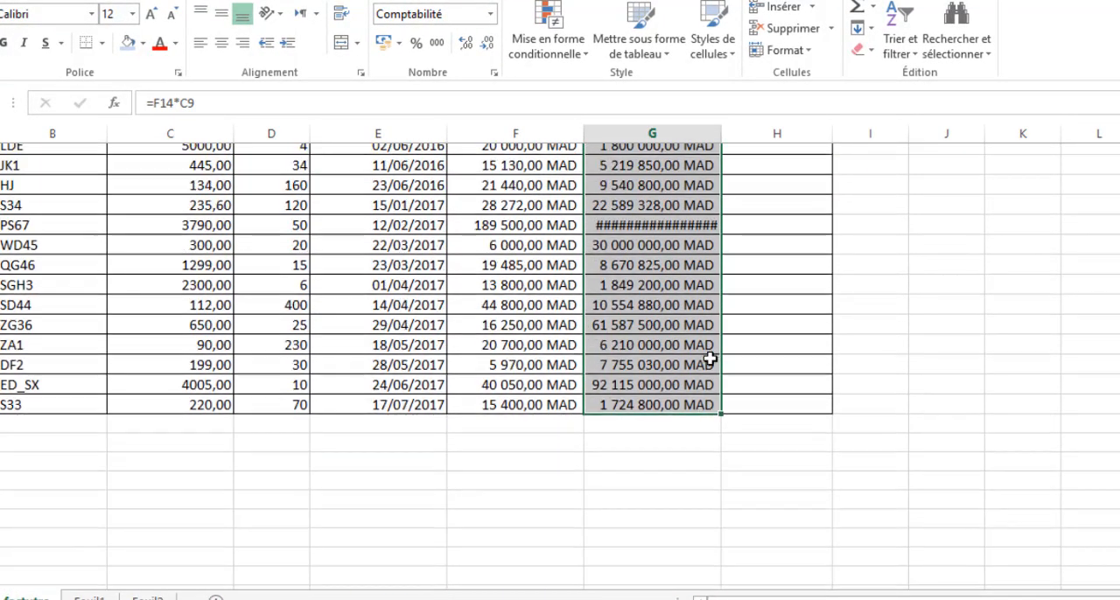
pyautogui.scroll(3, 710, 357)
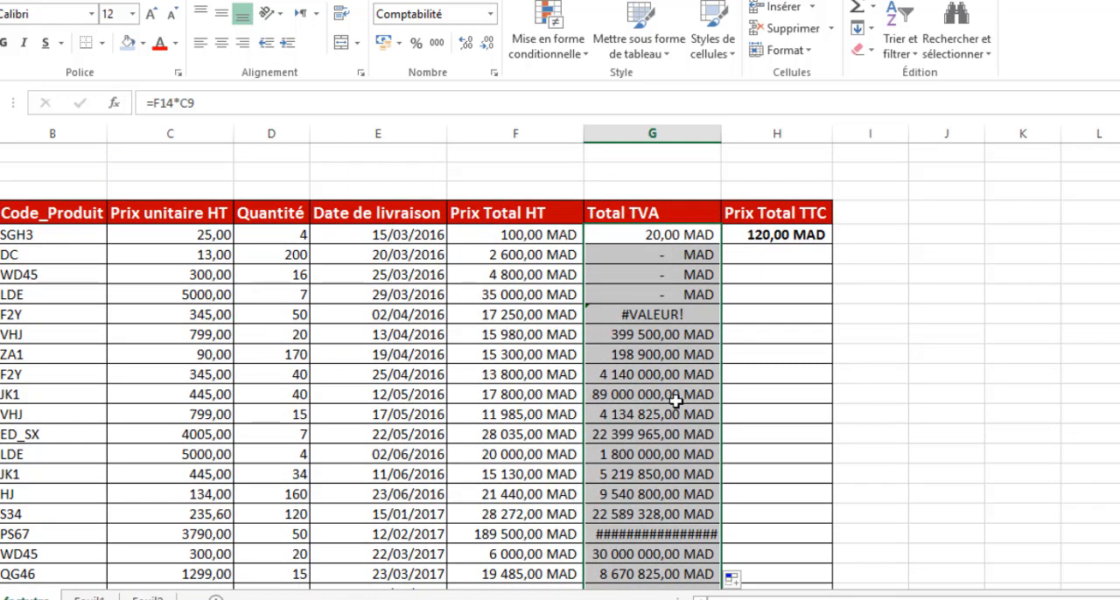
# - Examine the Total TVA formulas in G22, G14 and G15 to compare how their references to the TVA rate shift
pyautogui.scroll(1, 671, 433)
pyautogui.click(655, 453)
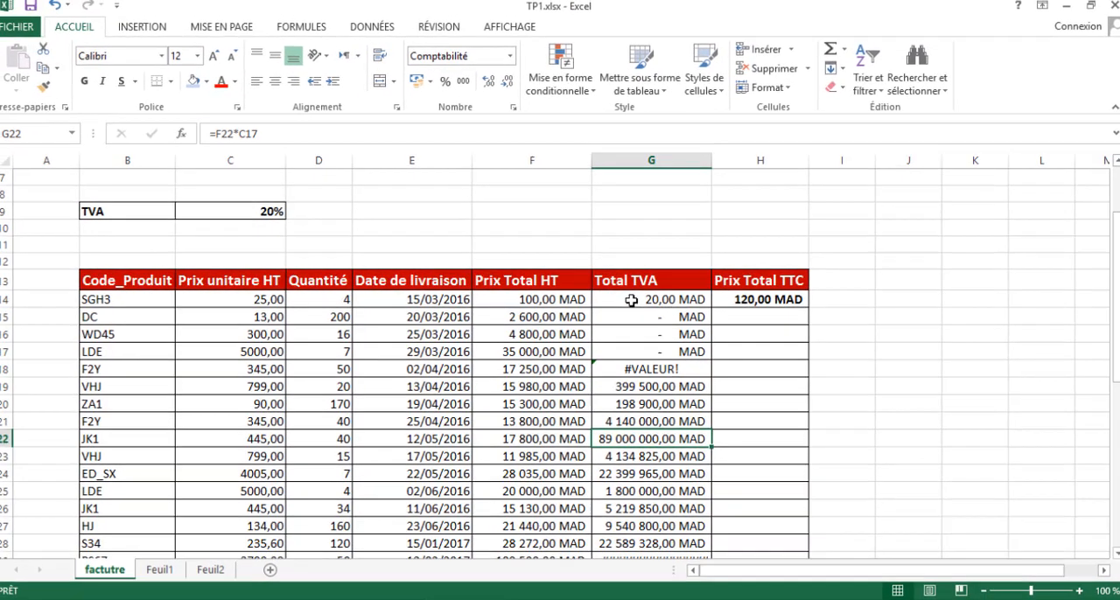
pyautogui.click(628, 293)
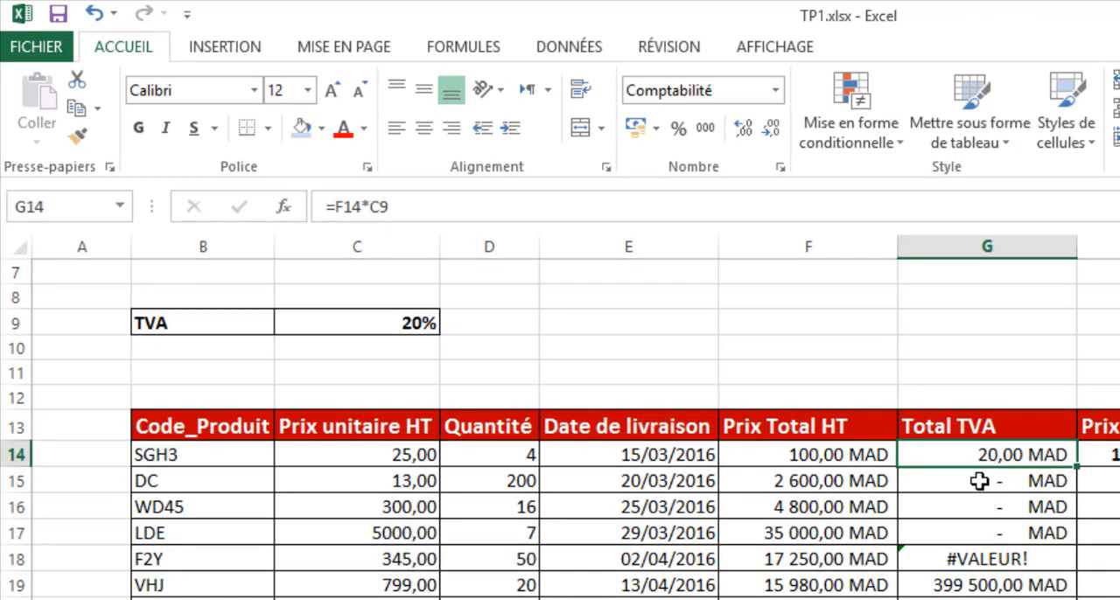
pyautogui.click(978, 481)
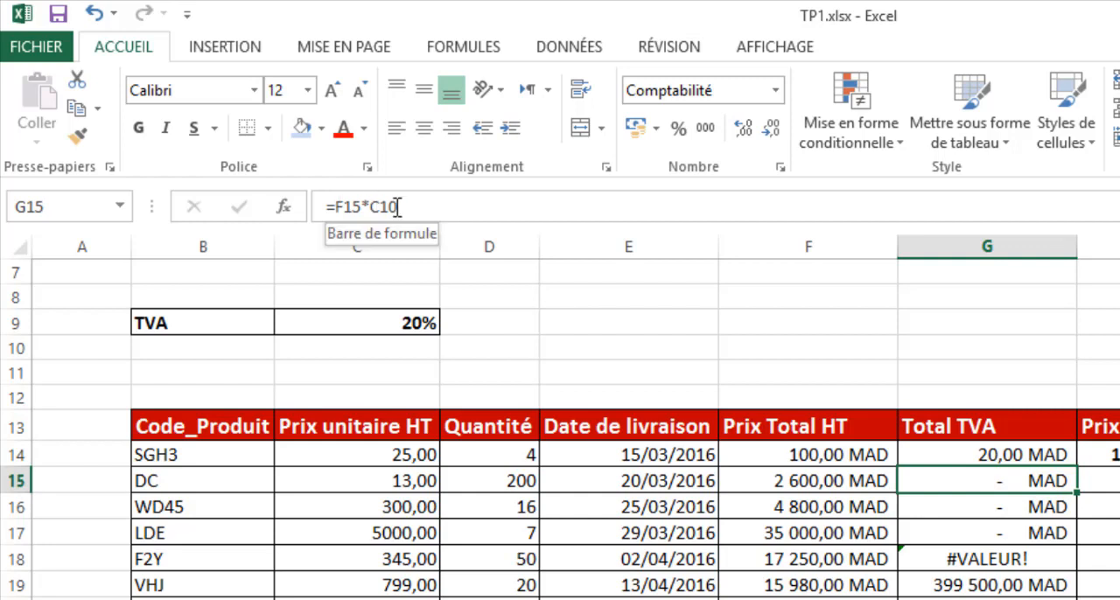
# - Change the Total TVA formula in G14 to =F14*$C$9 so that the reference to the TVA rate is absolute
pyautogui.click(356, 349)
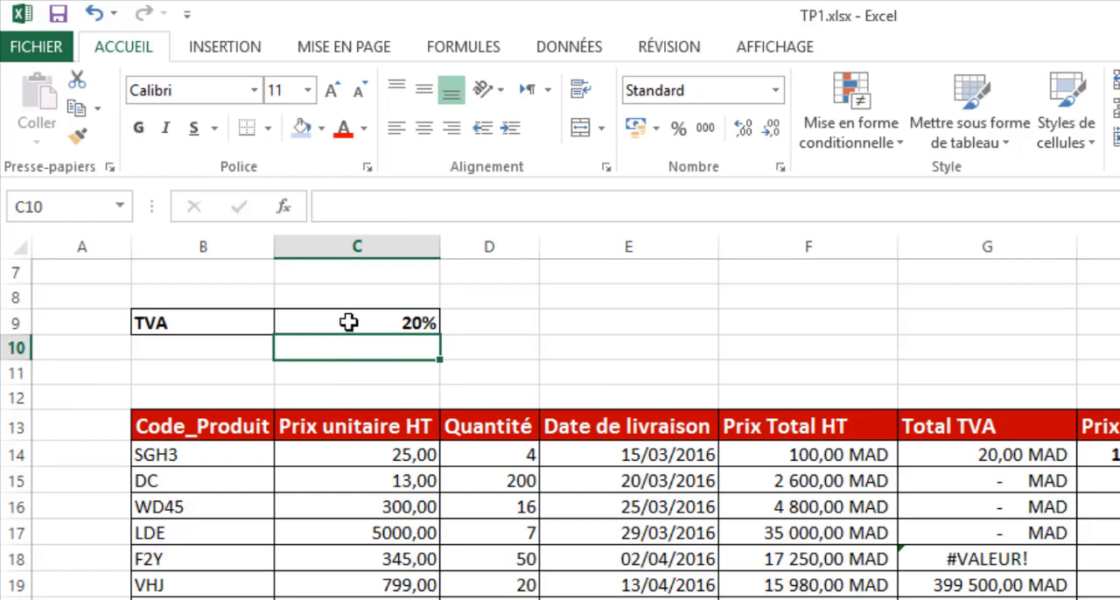
pyautogui.click(348, 323)
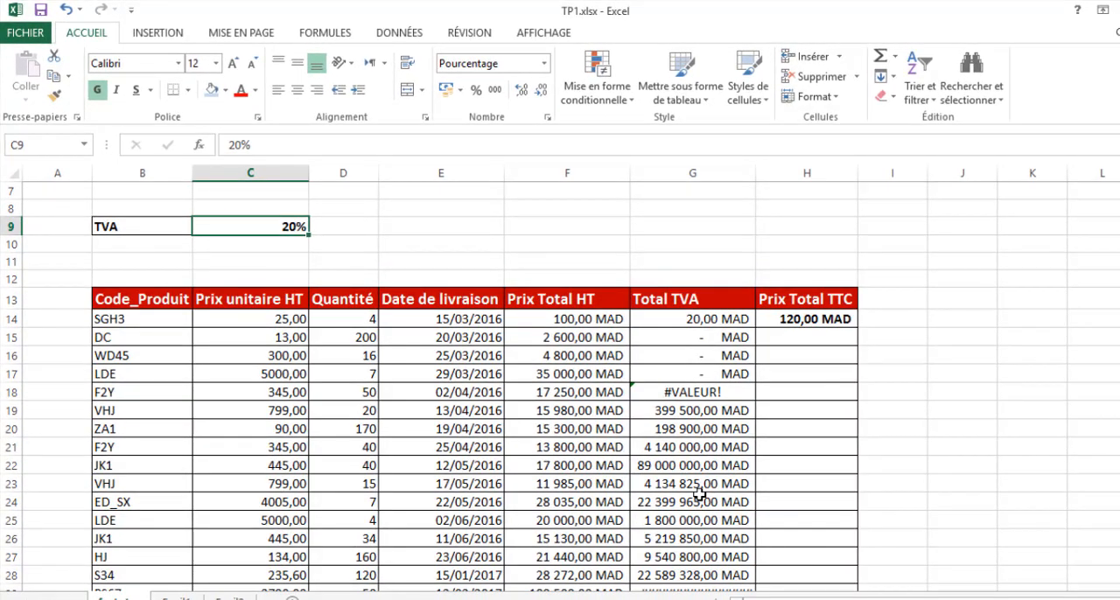
pyautogui.click(705, 321)
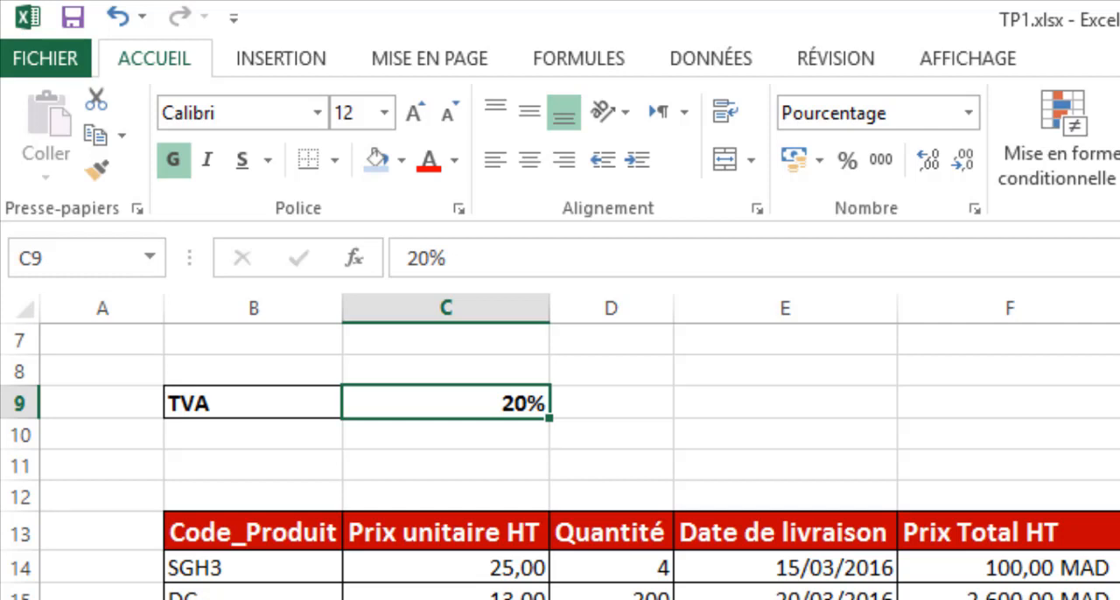
pyautogui.click(1118, 568)
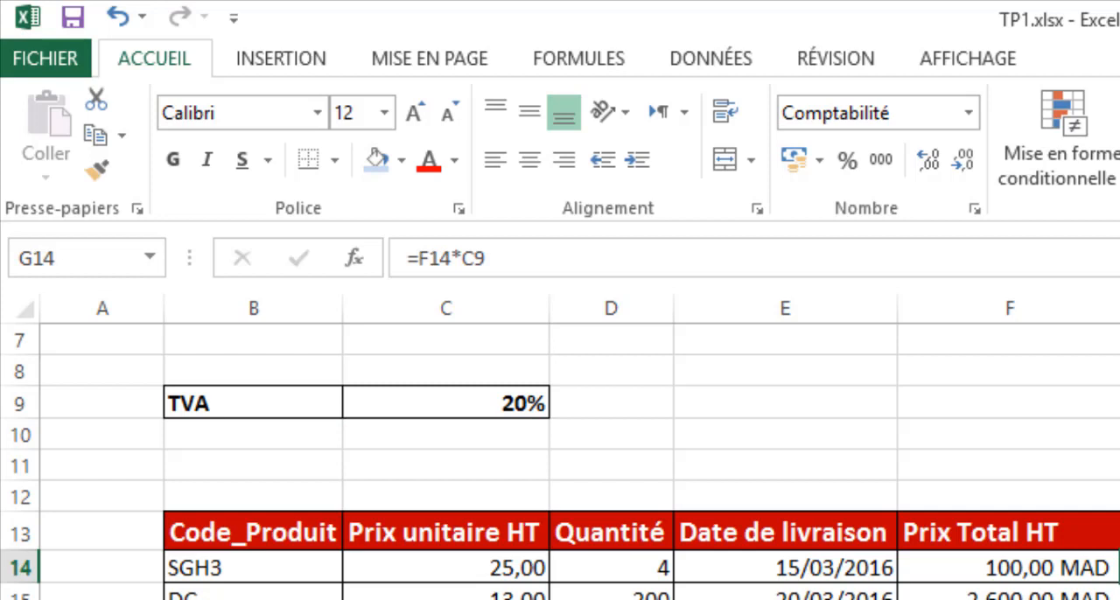
pyautogui.click(464, 258)
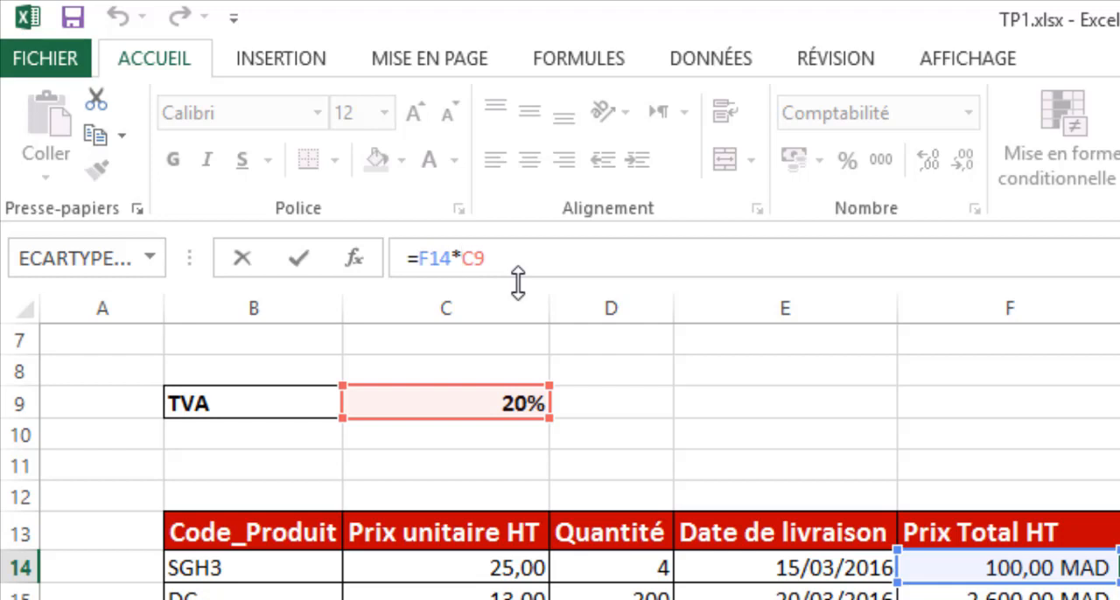
pyautogui.write('$')
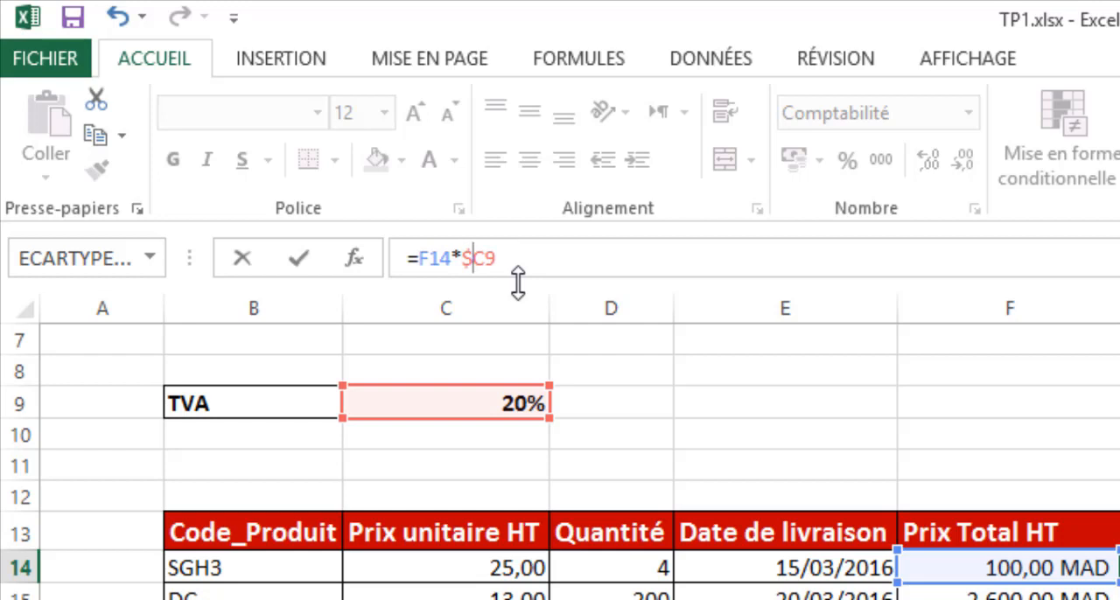
pyautogui.click(489, 248)
pyautogui.write('$')
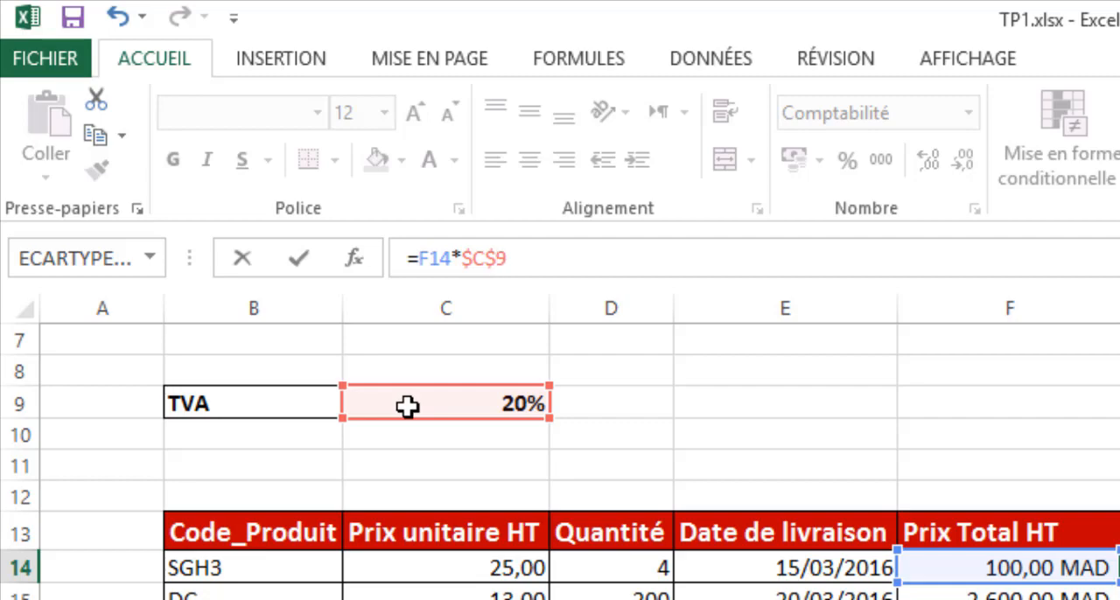
pyautogui.press('Return')
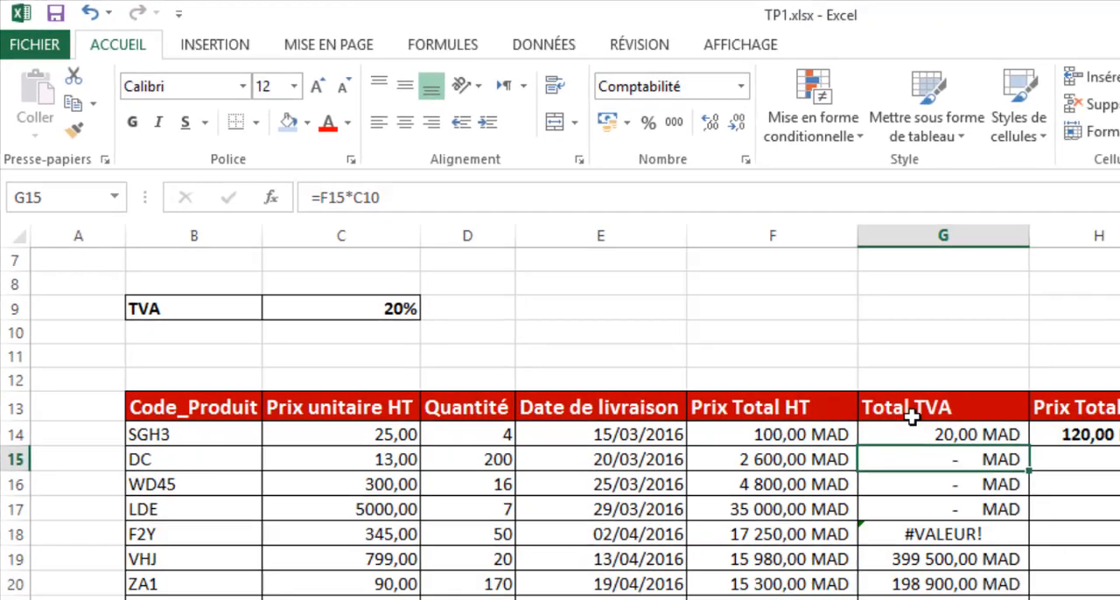
# - Fill the corrected Total TVA formula from G14 down to G38 and review the filled column
pyautogui.click(729, 328)
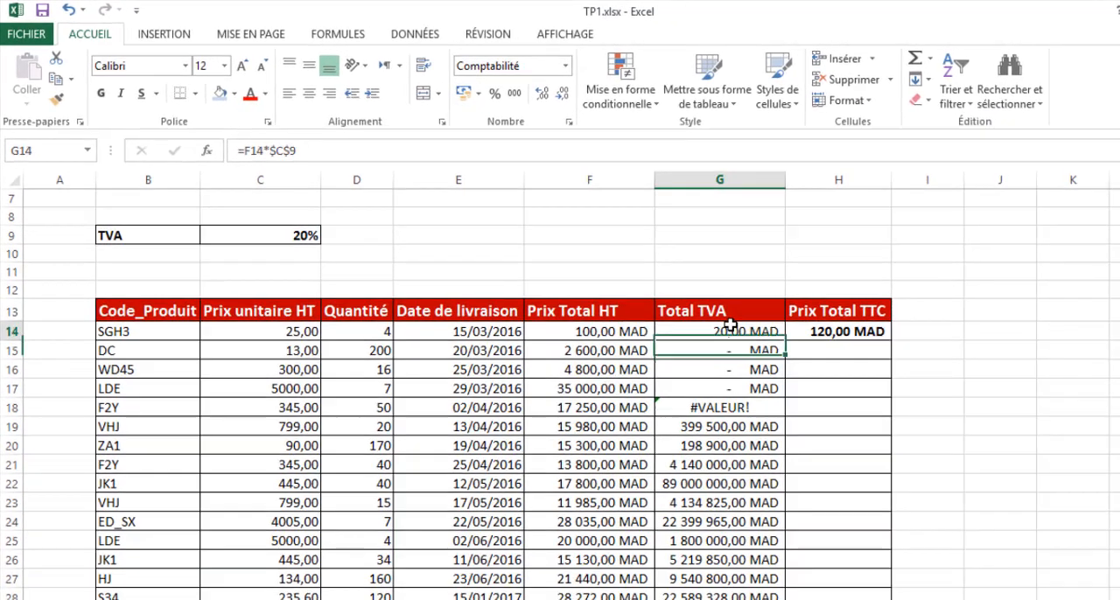
pyautogui.doubleClick(786, 339)
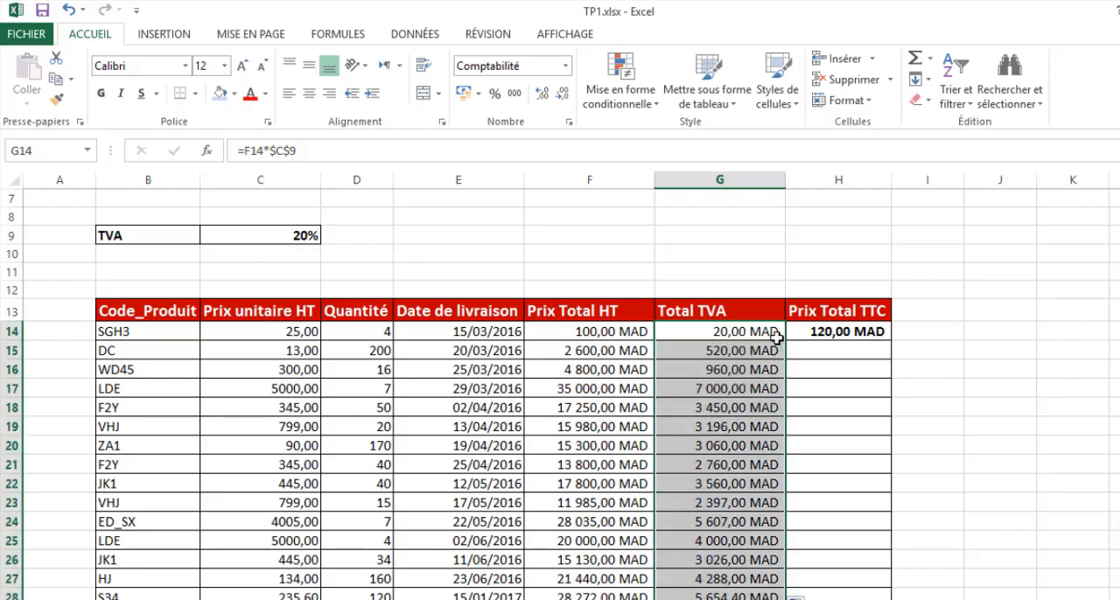
pyautogui.scroll(-4, 740, 418)
pyautogui.scroll(-3, 741, 419)
pyautogui.scroll(5, 718, 411)
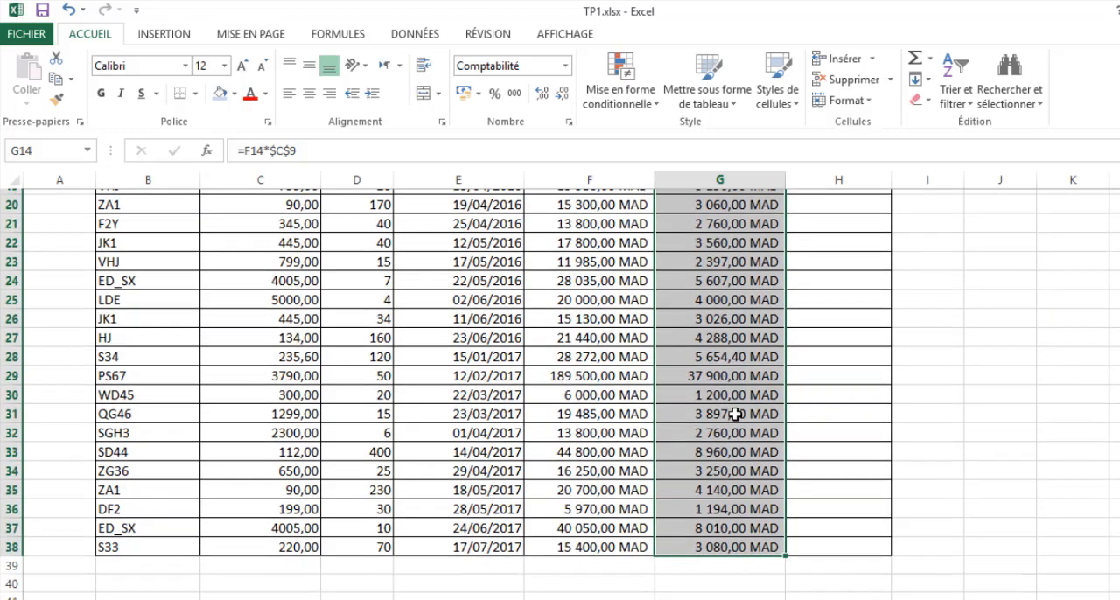
# - Examine the Total TVA formulas in G24, G15 and G17 and compare their absolute reference with the rate cell C9
pyautogui.click(698, 405)
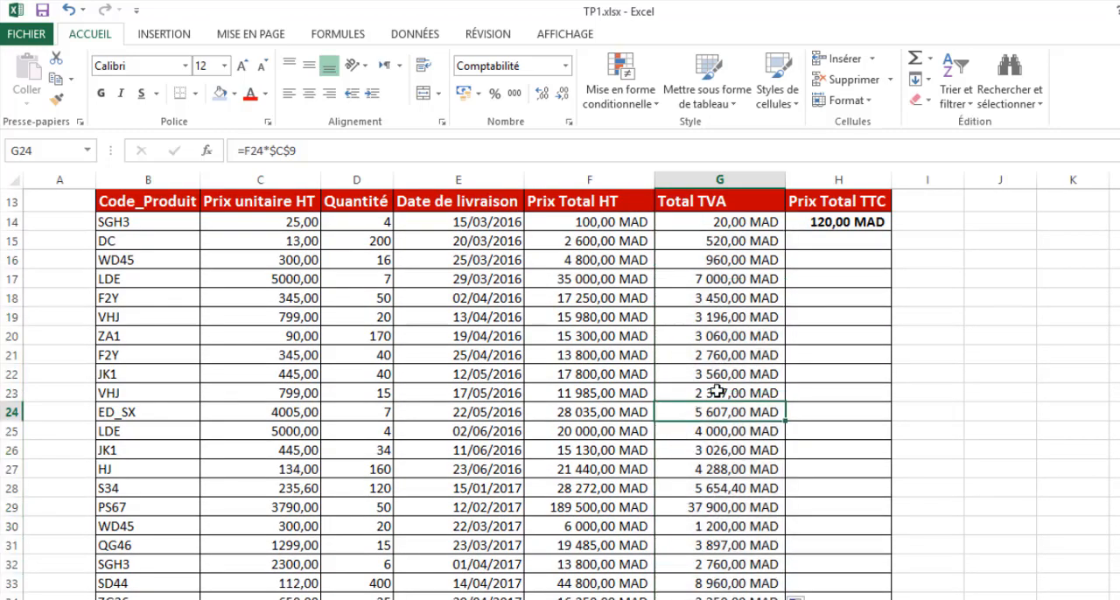
pyautogui.scroll(3, 707, 391)
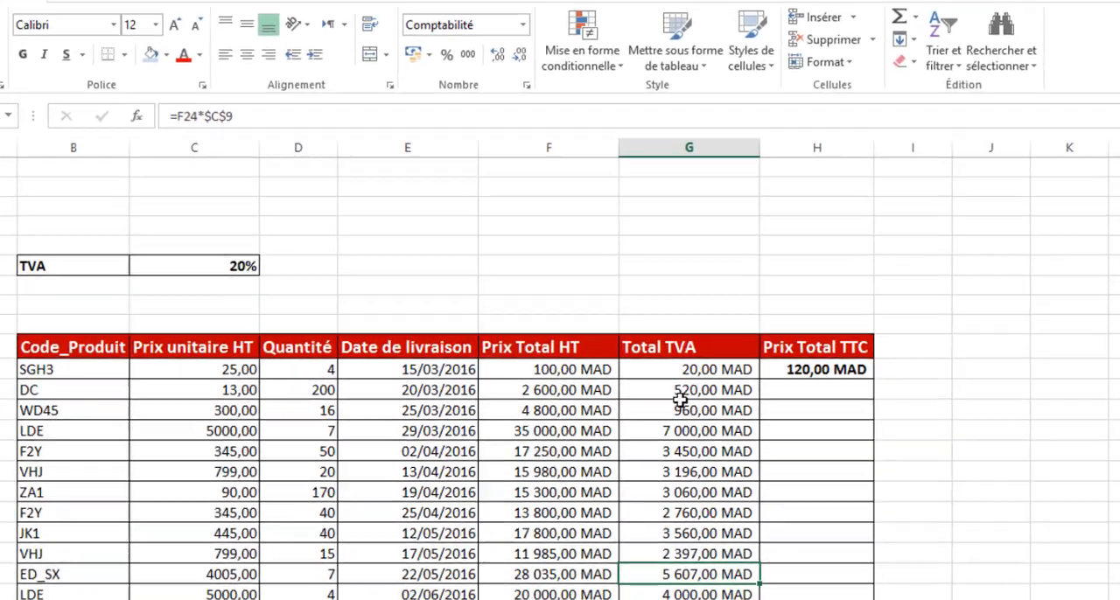
pyautogui.click(680, 392)
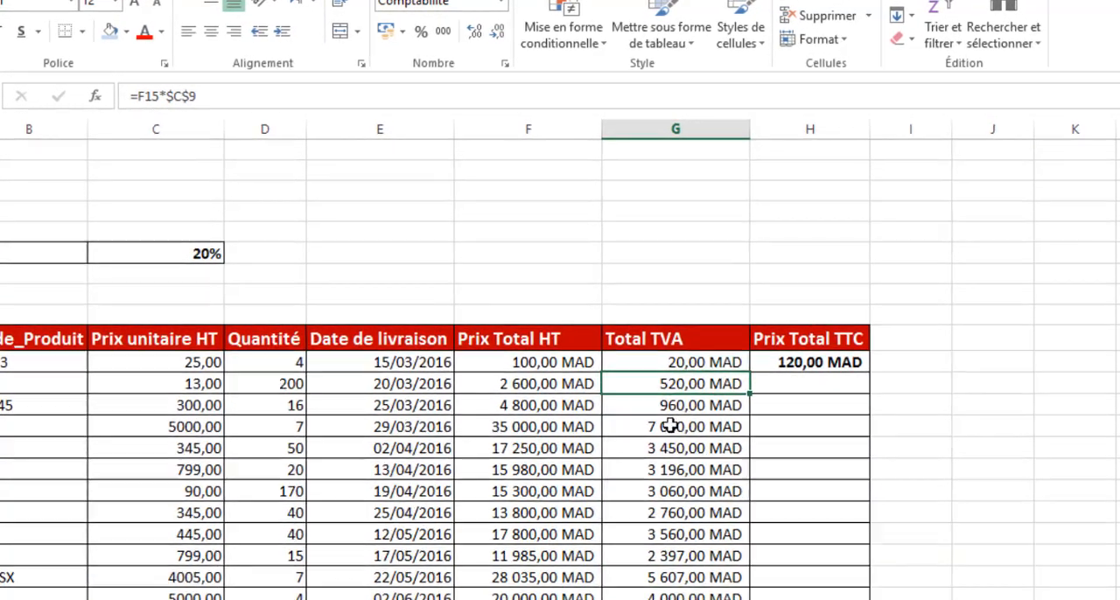
pyautogui.click(669, 426)
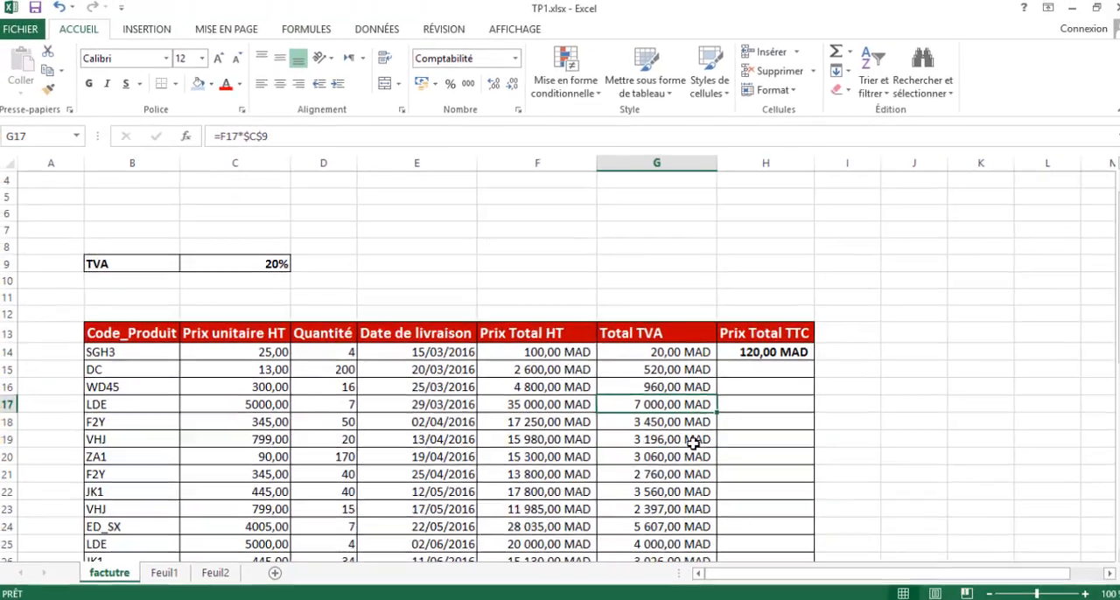
pyautogui.scroll(-3, 689, 440)
pyautogui.scroll(-5, 689, 439)
pyautogui.scroll(6, 674, 430)
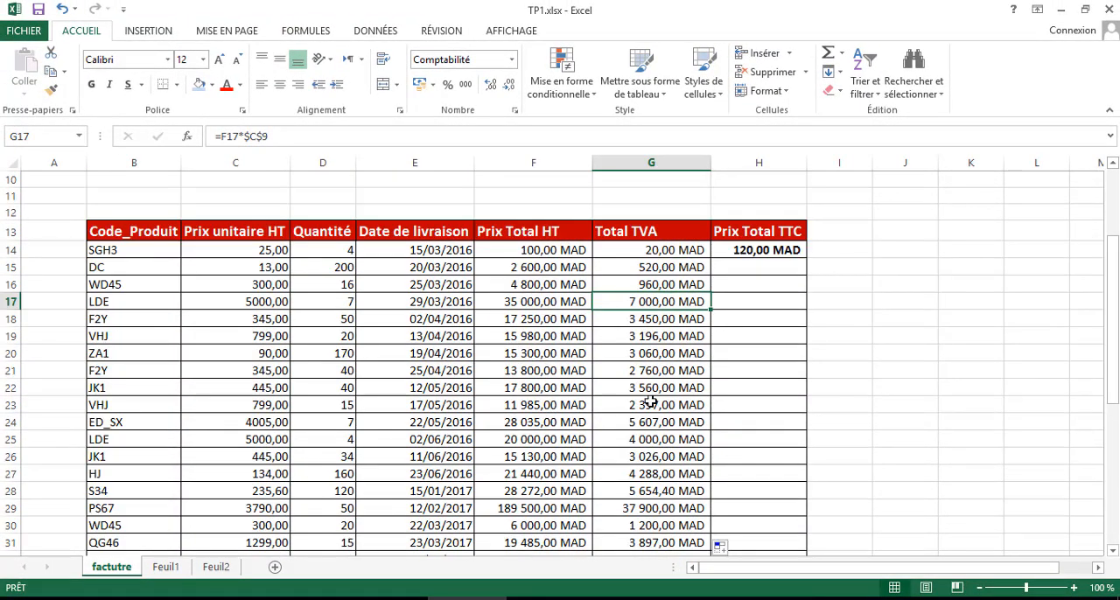
pyautogui.scroll(3, 651, 402)
pyautogui.scroll(-2, 641, 453)
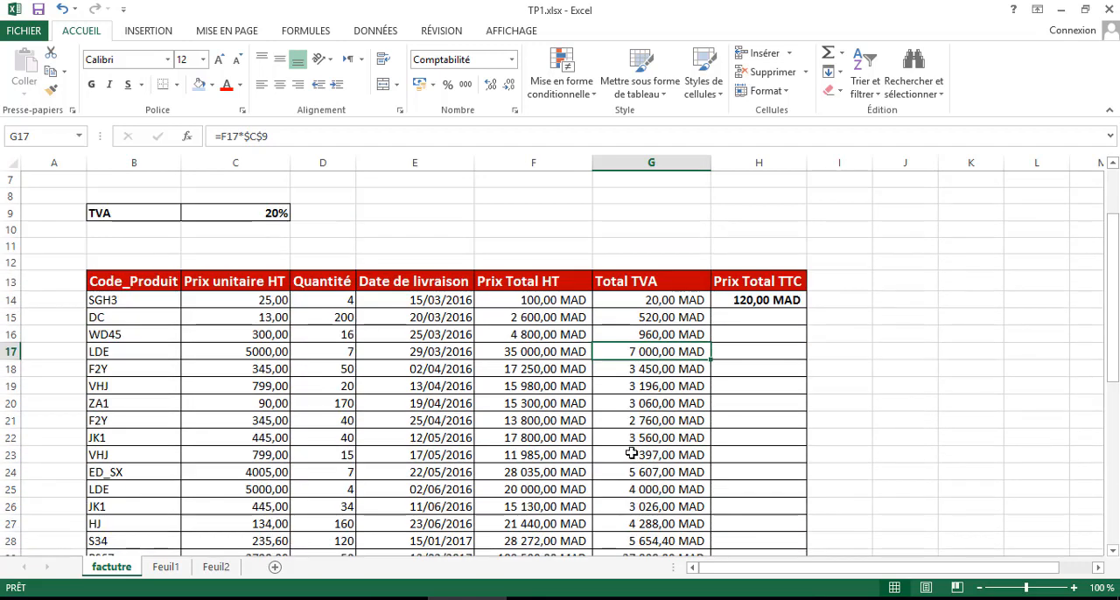
pyautogui.scroll(2, 637, 448)
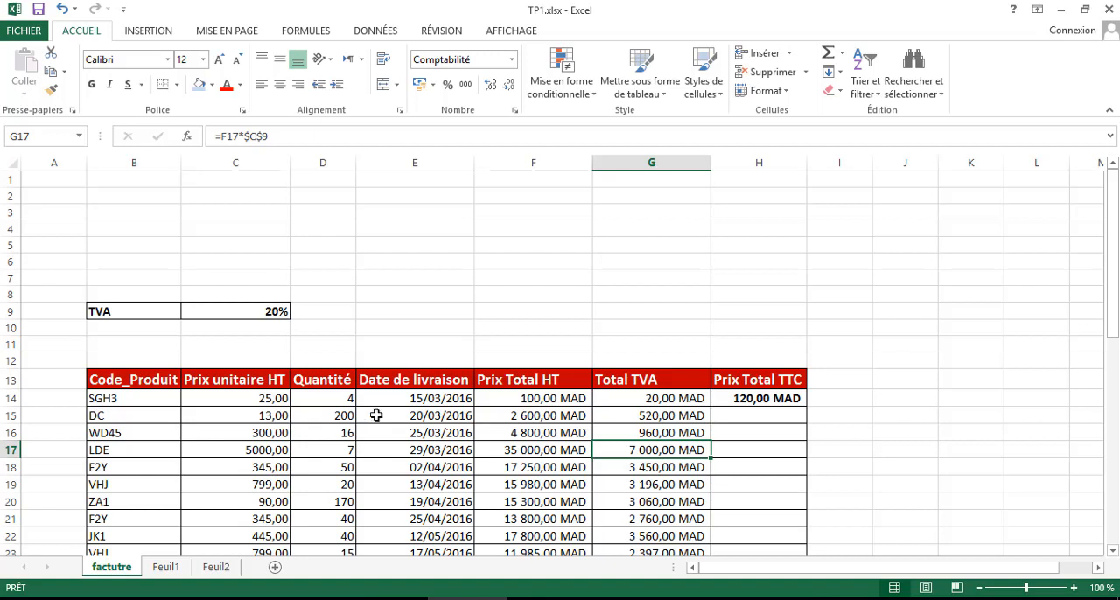
pyautogui.click(262, 311)
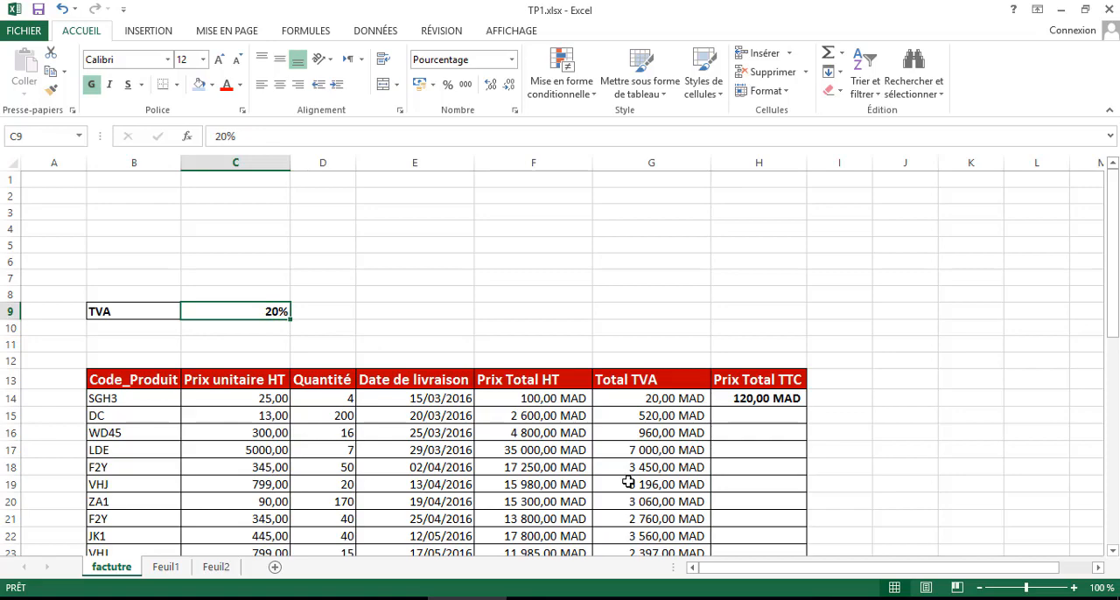
pyautogui.scroll(-6, 628, 482)
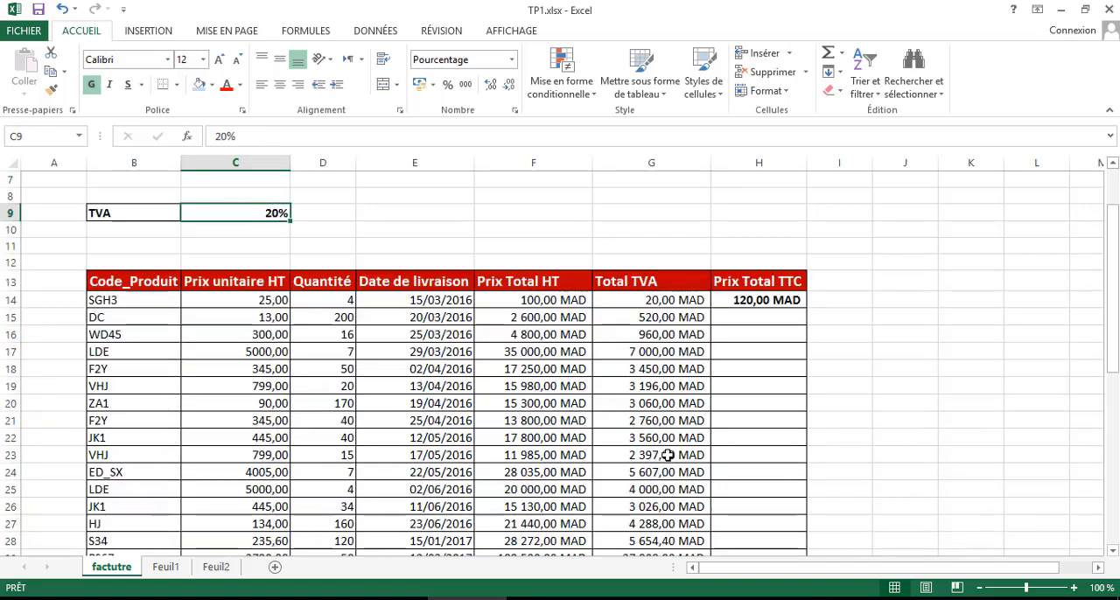
pyautogui.scroll(3, 668, 455)
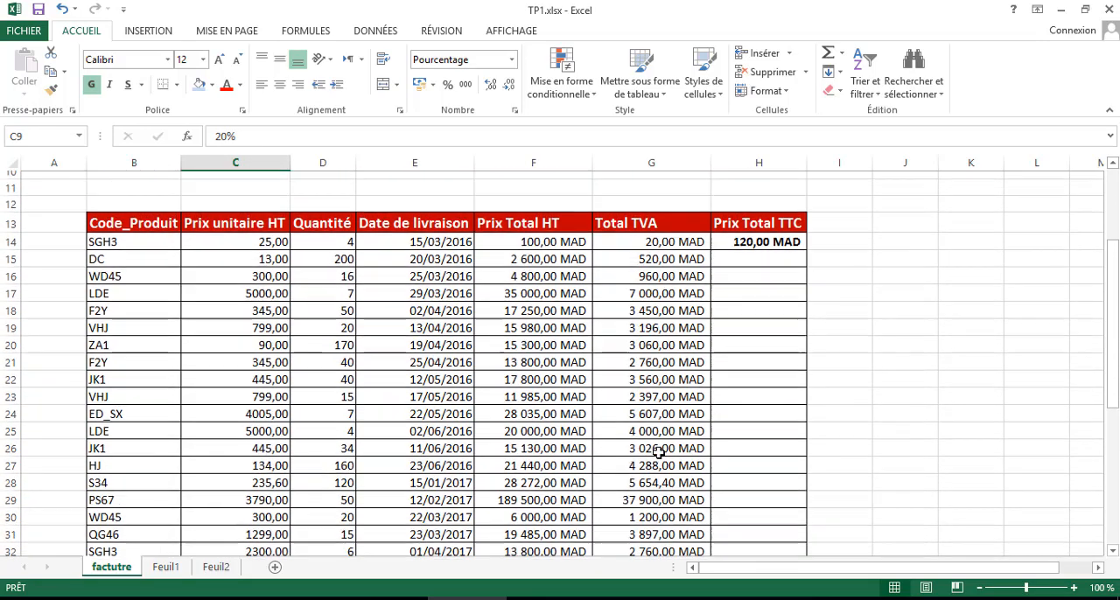
# - Fill the Prix Total TTC formula from H14 down to H38 and autofit the width of column H
pyautogui.click(777, 250)
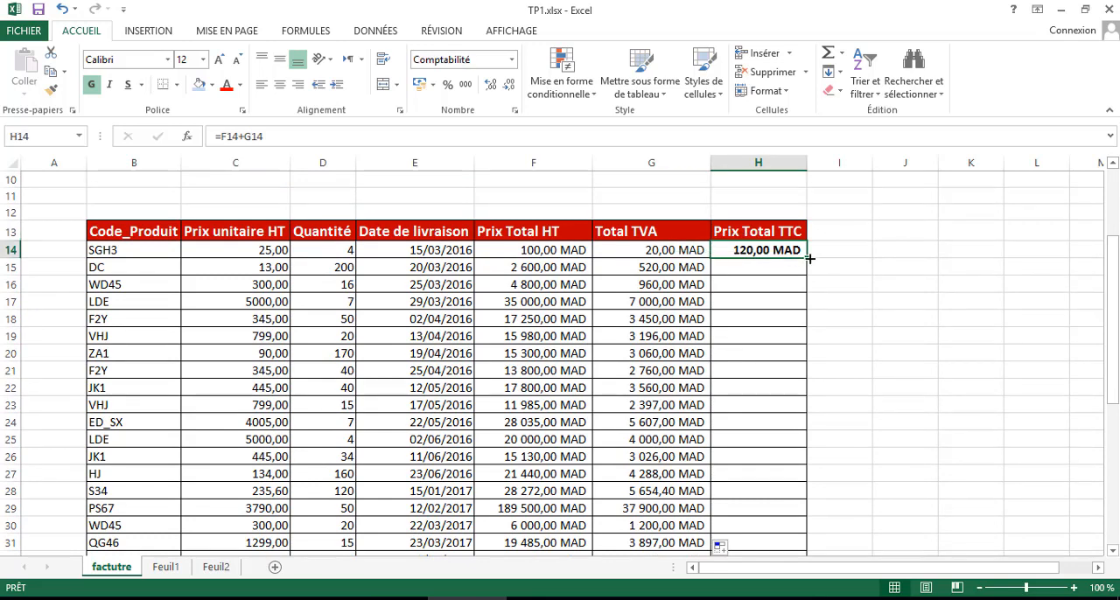
pyautogui.doubleClick(805, 257)
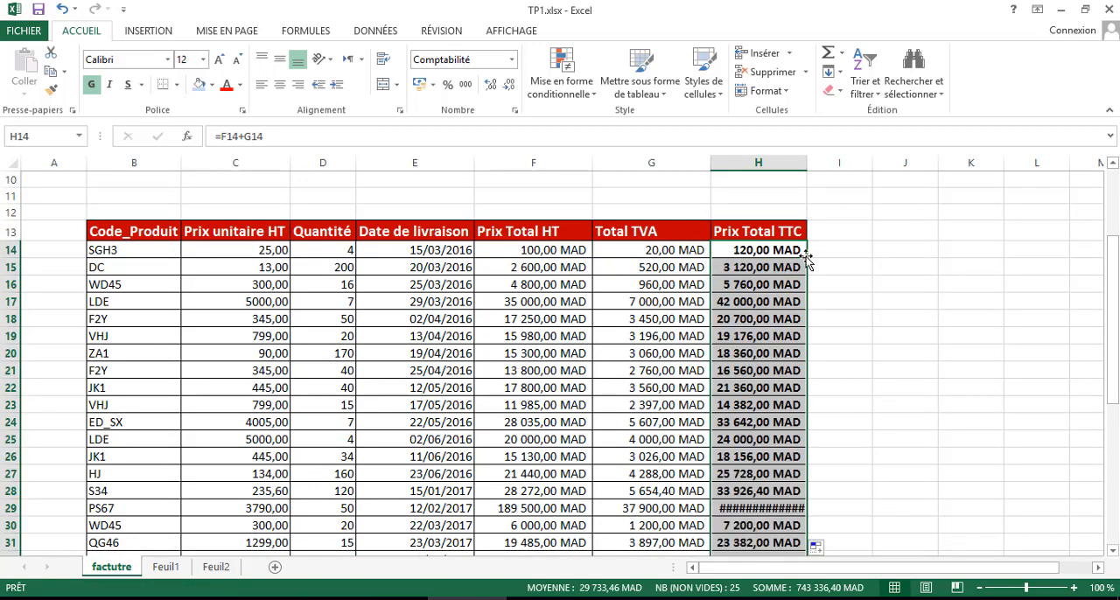
pyautogui.scroll(-5, 758, 360)
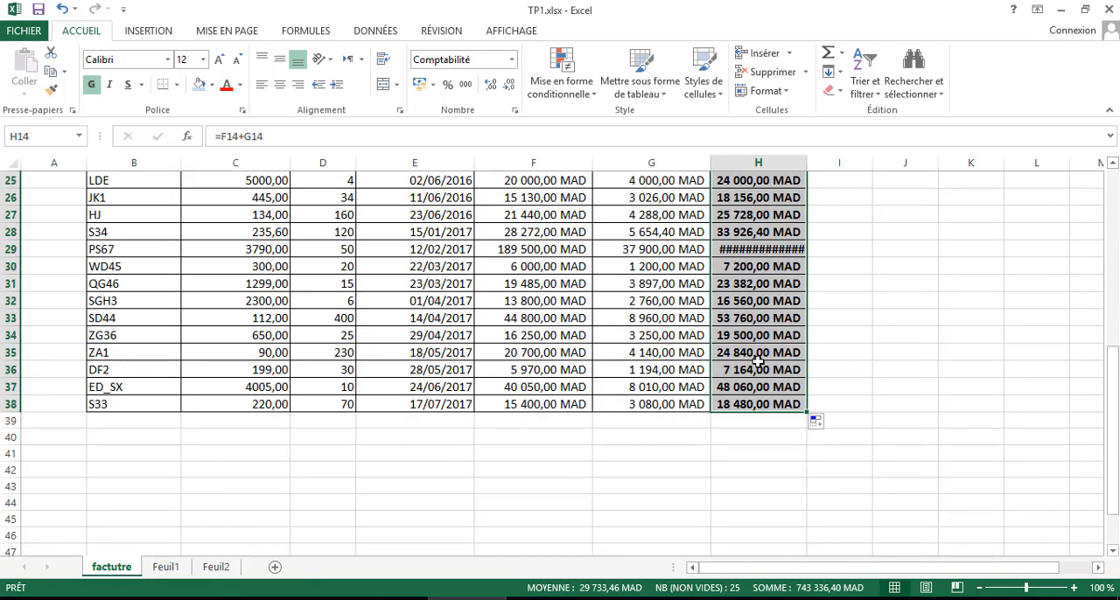
pyautogui.scroll(5, 758, 361)
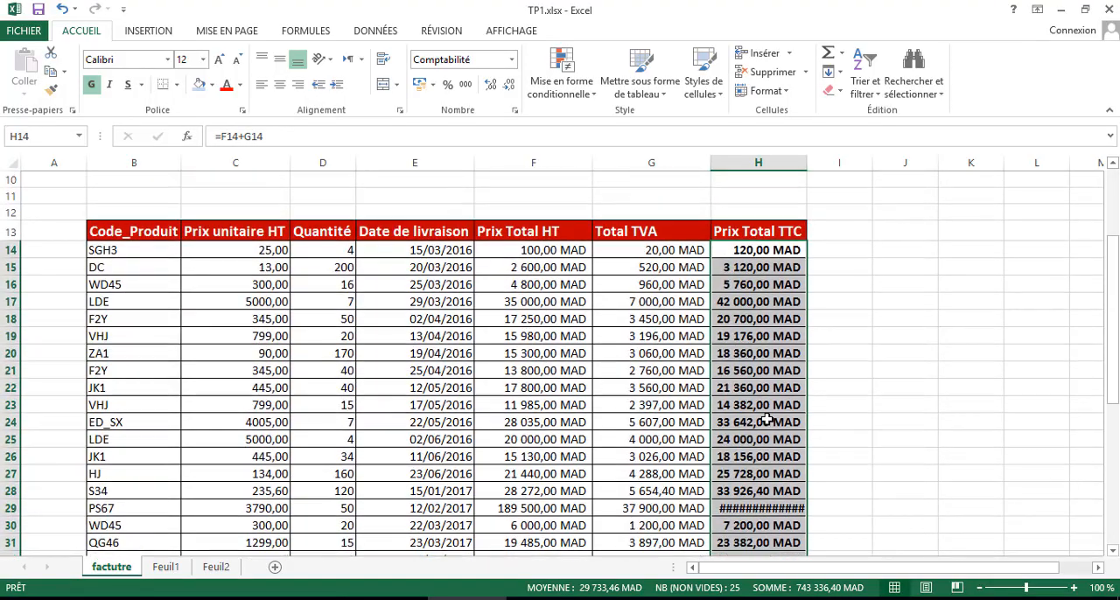
pyautogui.scroll(-1, 763, 421)
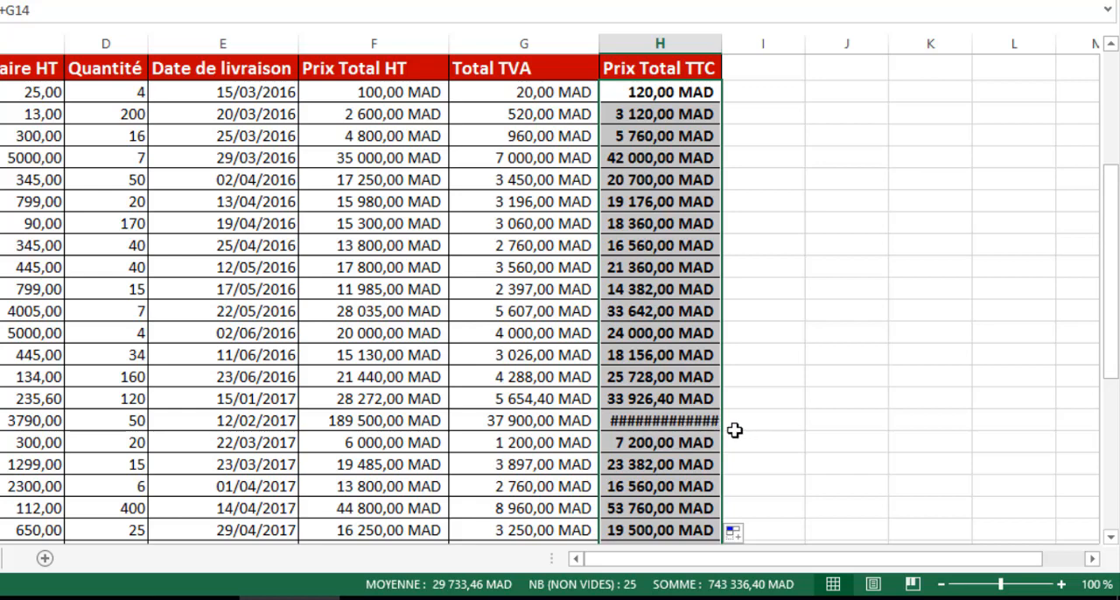
pyautogui.doubleClick(723, 43)
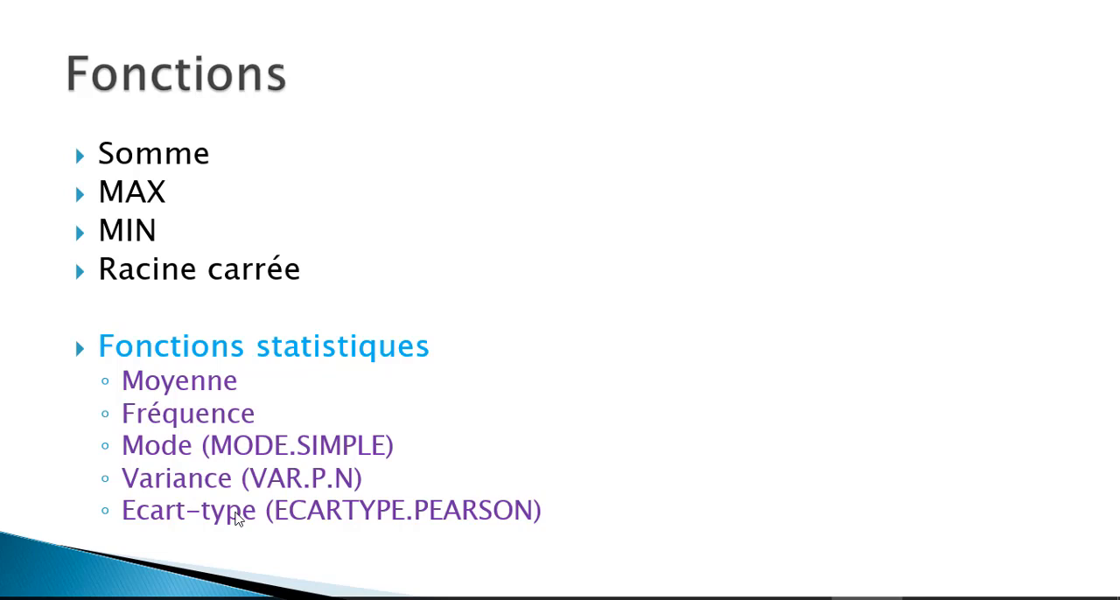
# - Switch to the Formation Doc.xlsx workbook in Excel and examine the student grades table on the Note sheet down to its last row
pyautogui.hotkey('alt', 'Tab')
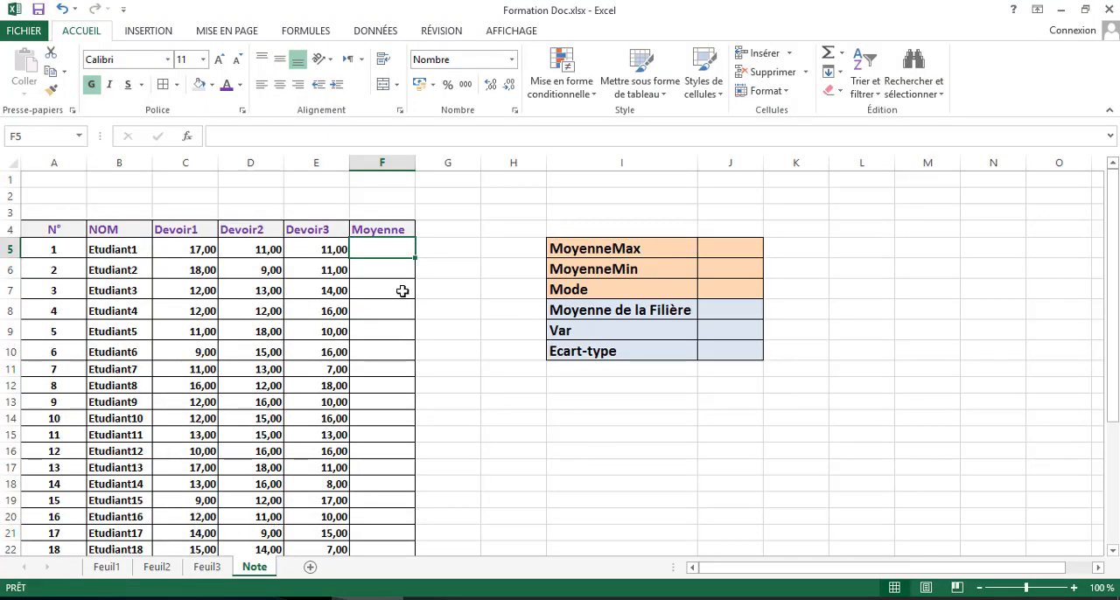
pyautogui.scroll(-7, 403, 292)
pyautogui.scroll(5, 403, 291)
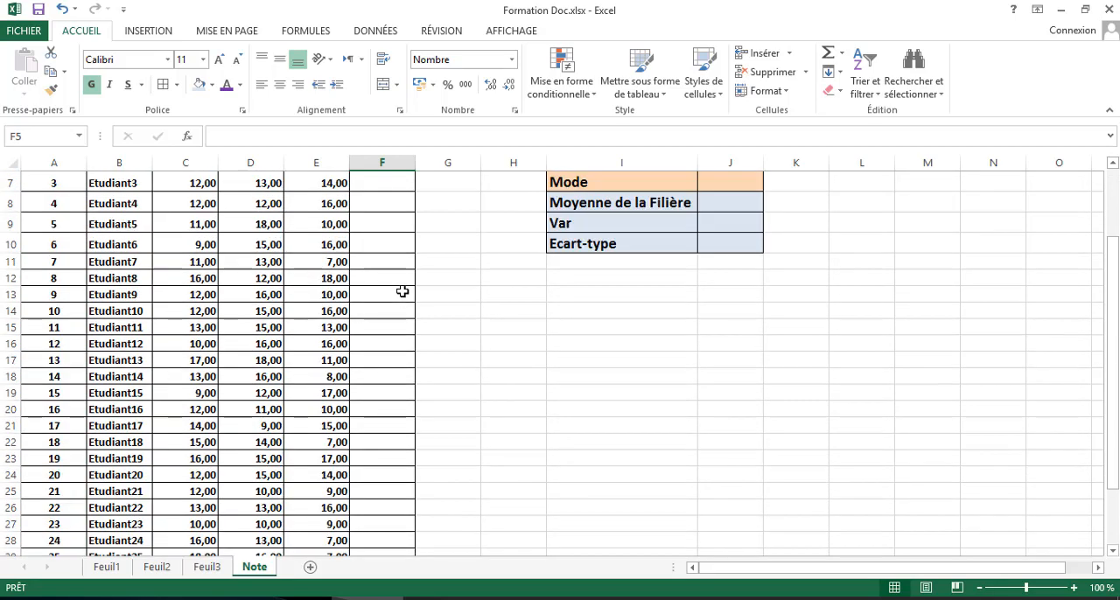
pyautogui.scroll(2, 402, 292)
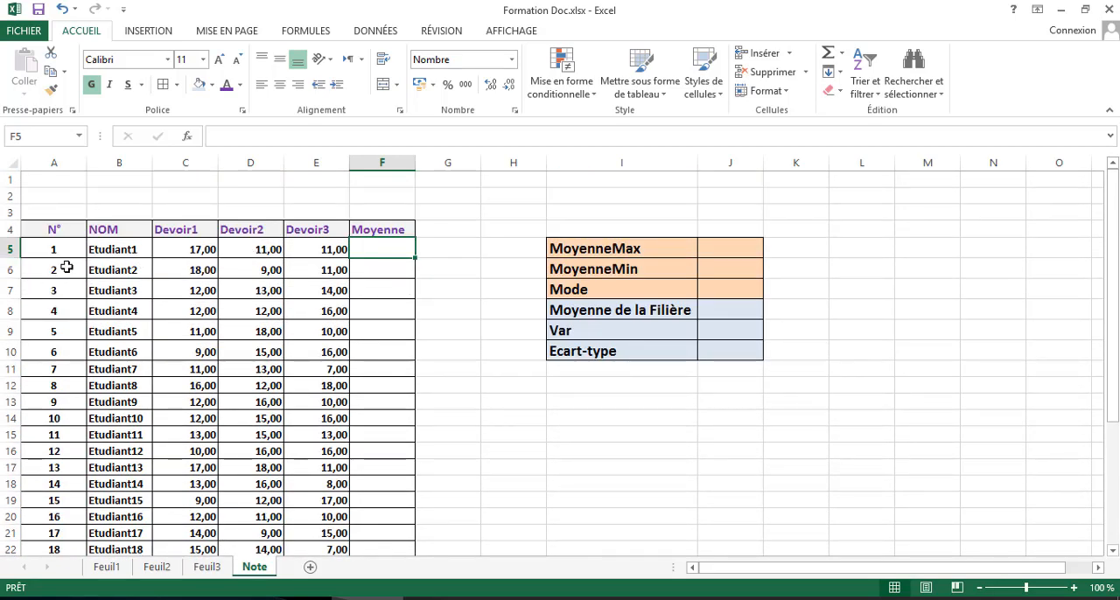
pyautogui.scroll(-3, 129, 257)
pyautogui.scroll(-5, 129, 257)
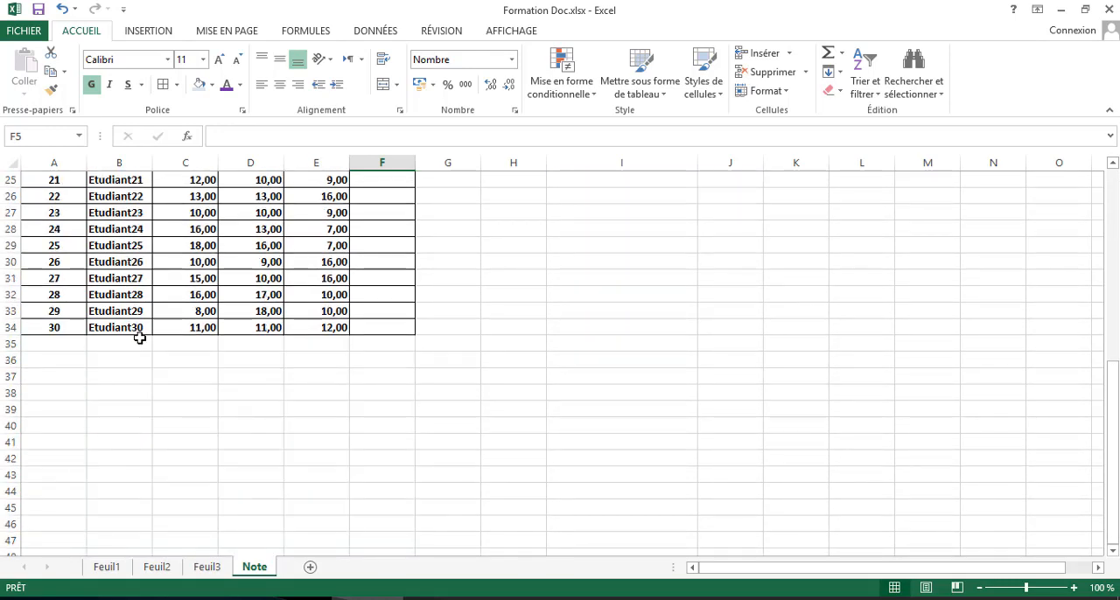
pyautogui.scroll(4, 142, 309)
pyautogui.scroll(4, 140, 323)
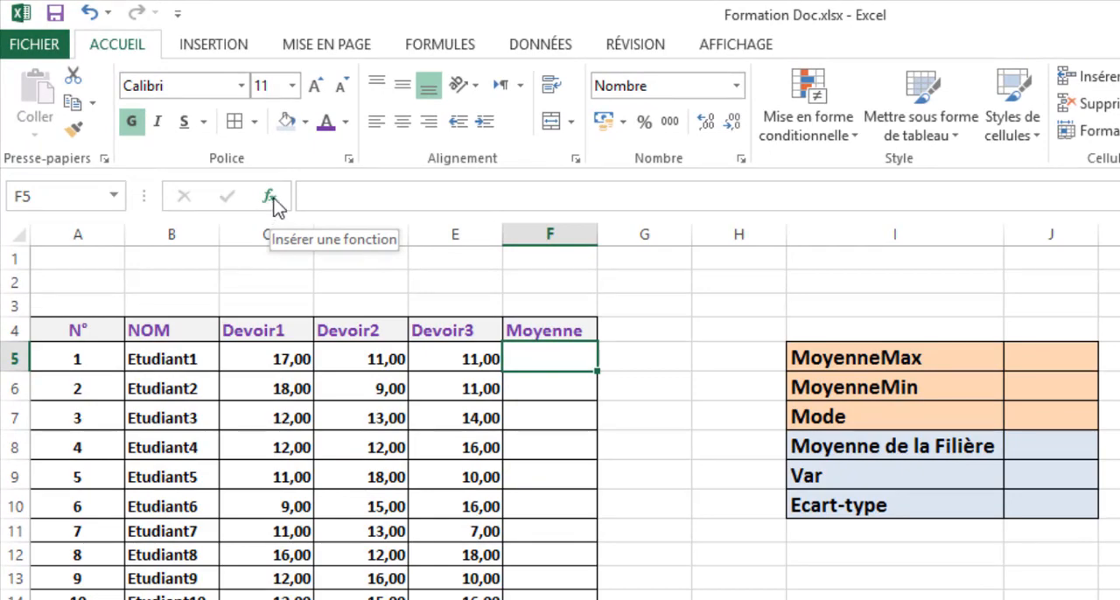
# - Start inserting a function in F5 and examine the available categories, the full Tous list and the recently used functions
pyautogui.click(273, 201)
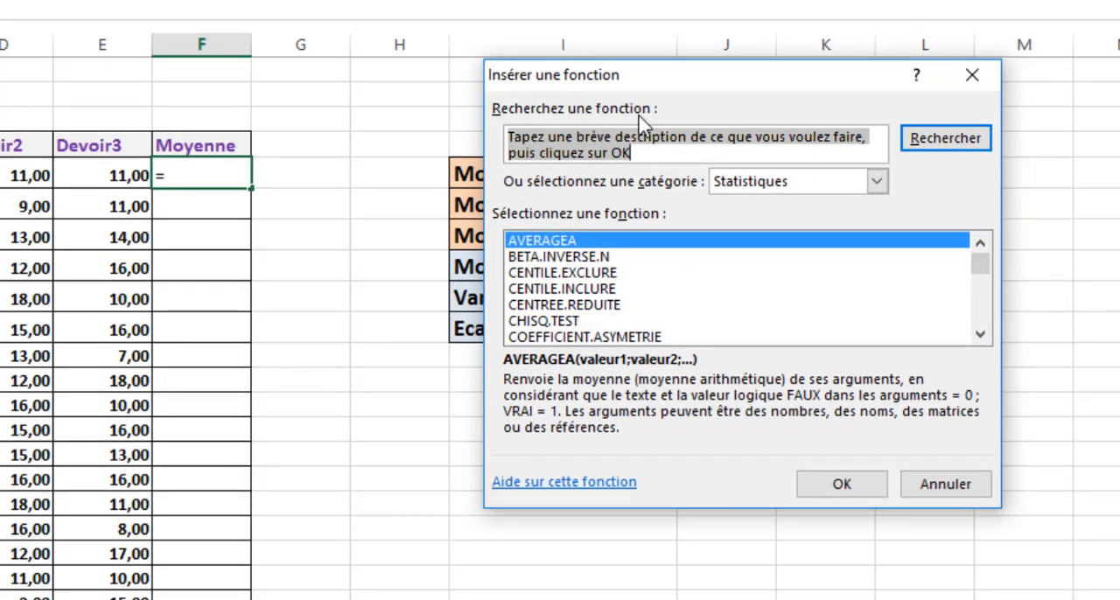
pyautogui.click(658, 145)
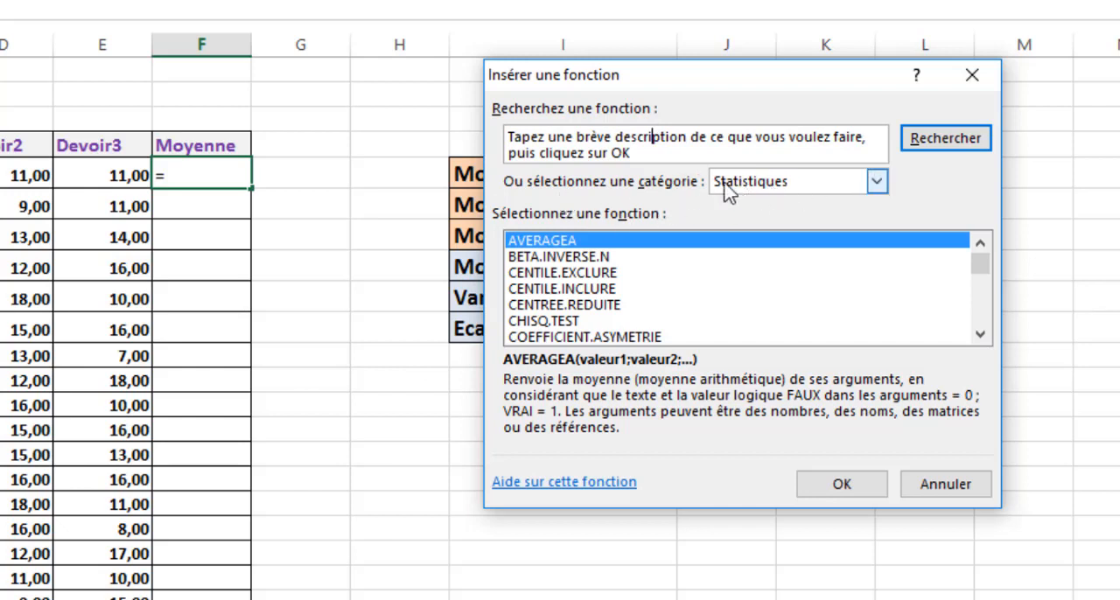
pyautogui.click(792, 189)
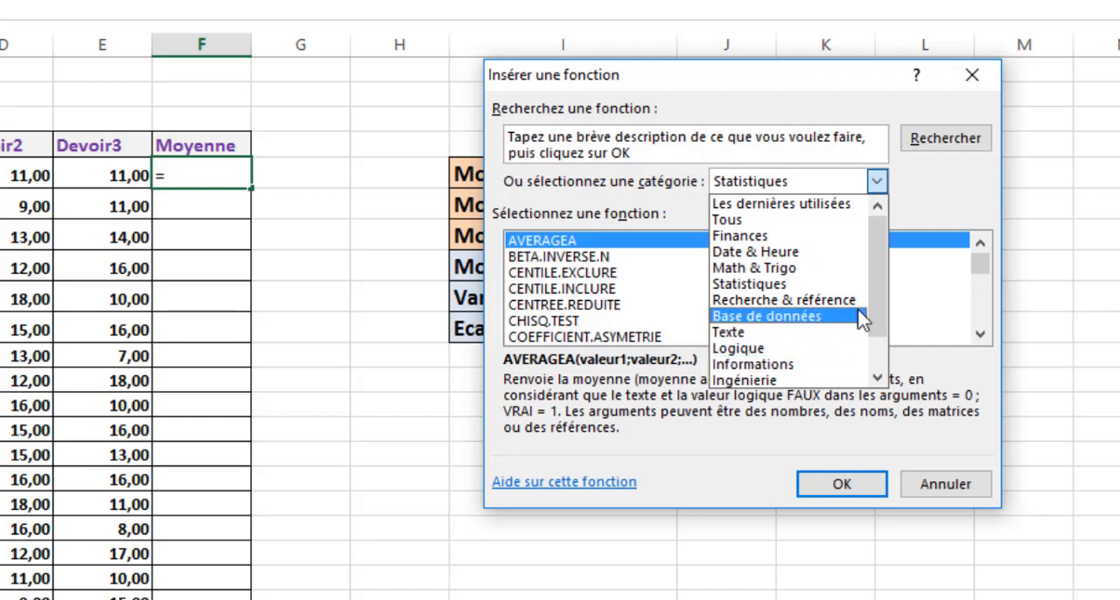
pyautogui.moveTo(878, 267); pyautogui.dragTo(877, 288)
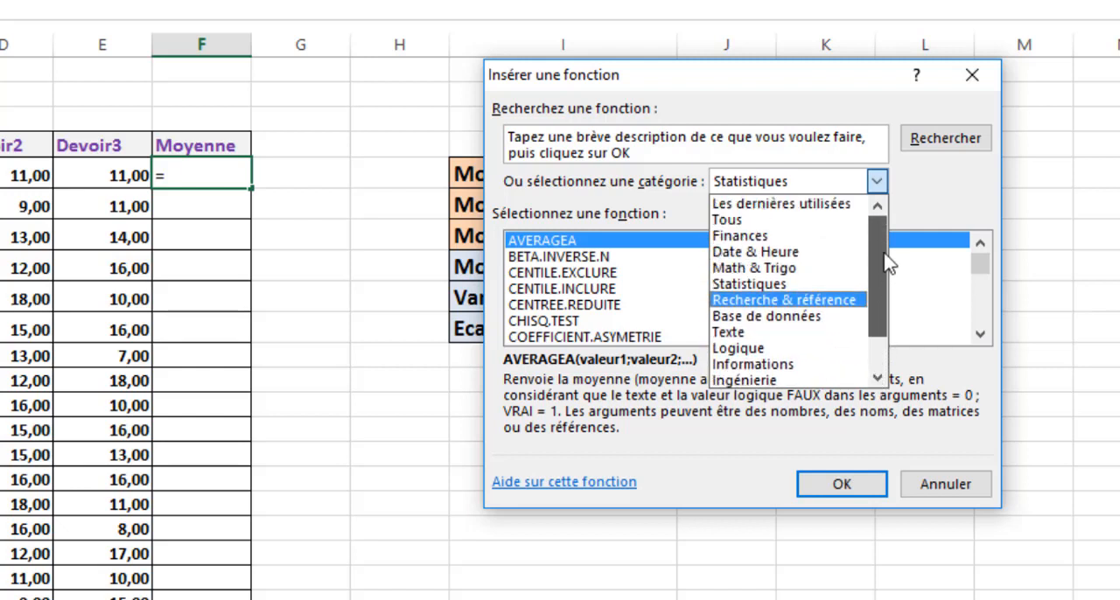
pyautogui.click(769, 222)
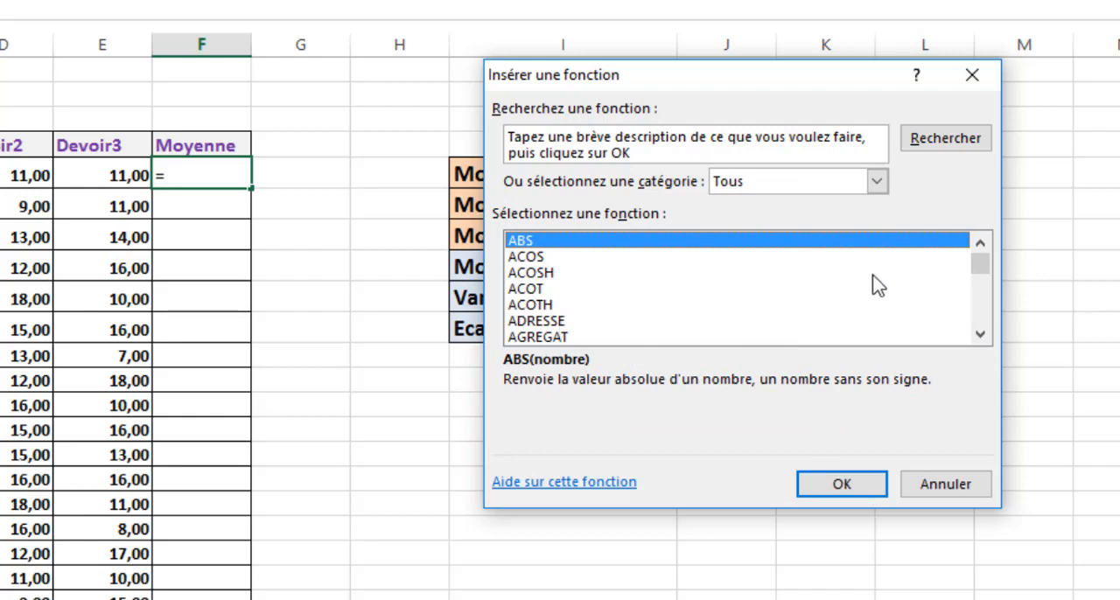
pyautogui.moveTo(987, 273); pyautogui.dragTo(958, 306)
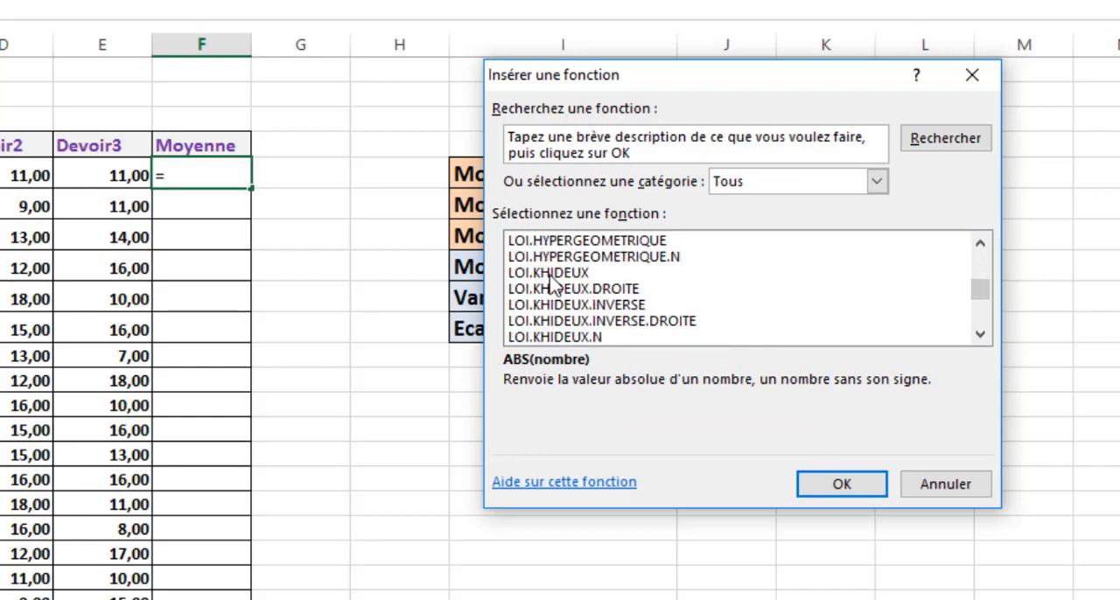
pyautogui.click(796, 186)
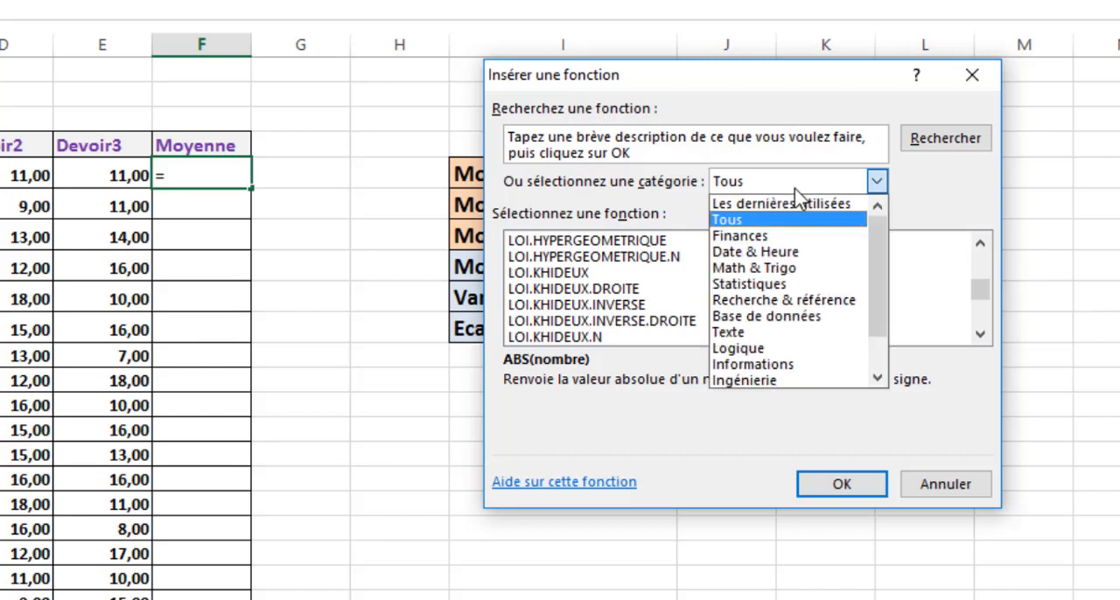
pyautogui.click(792, 204)
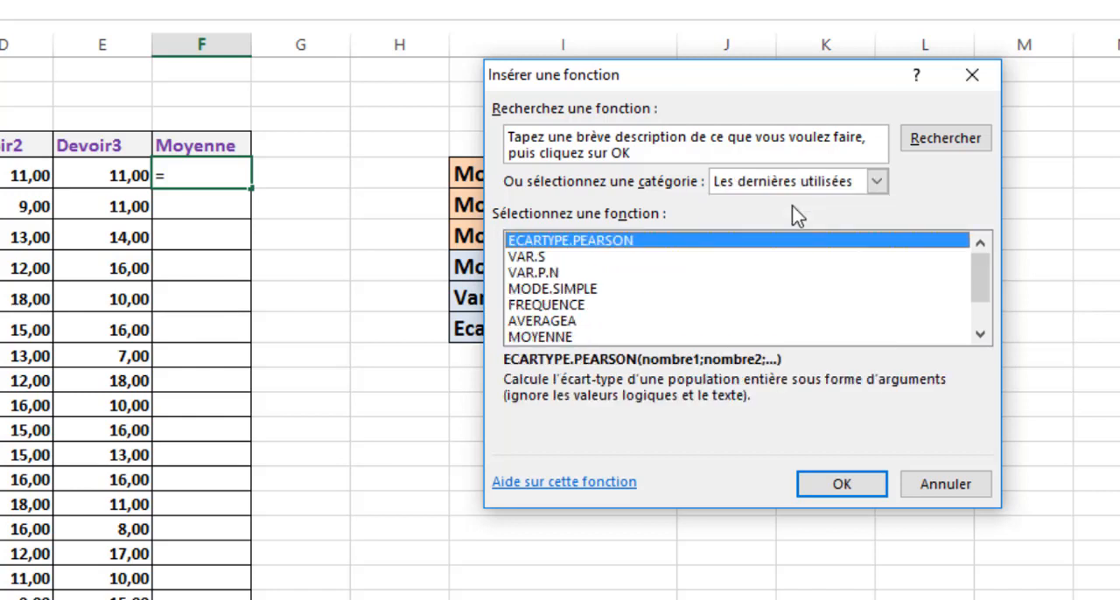
pyautogui.moveTo(987, 280); pyautogui.dragTo(980, 242)
# - Choose the MOYENNE function for F5 from the Tous category
pyautogui.click(877, 182)
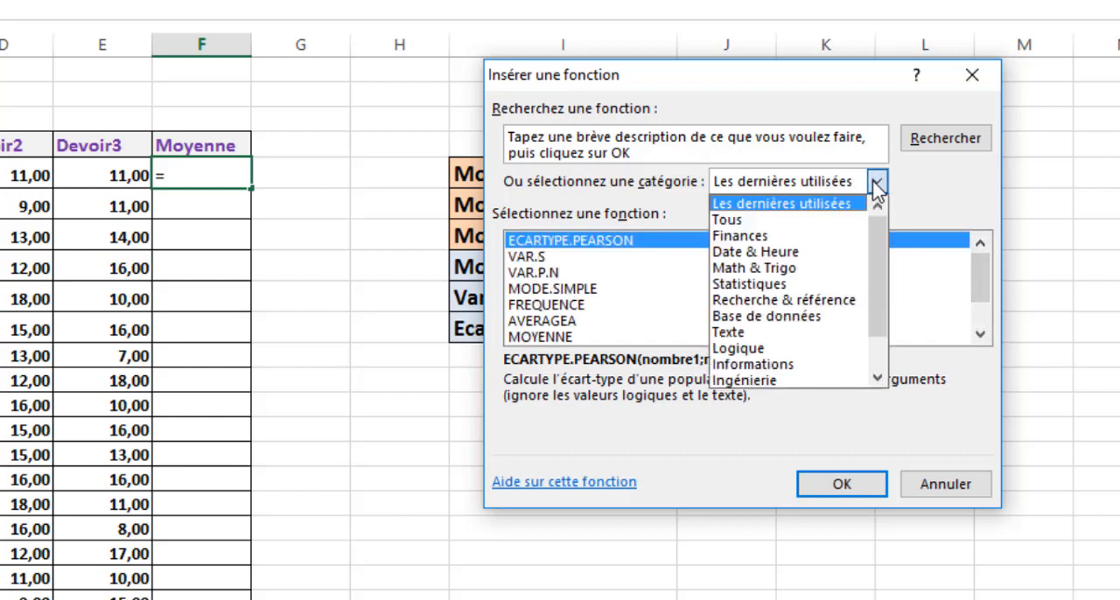
pyautogui.click(768, 226)
pyautogui.click(529, 305)
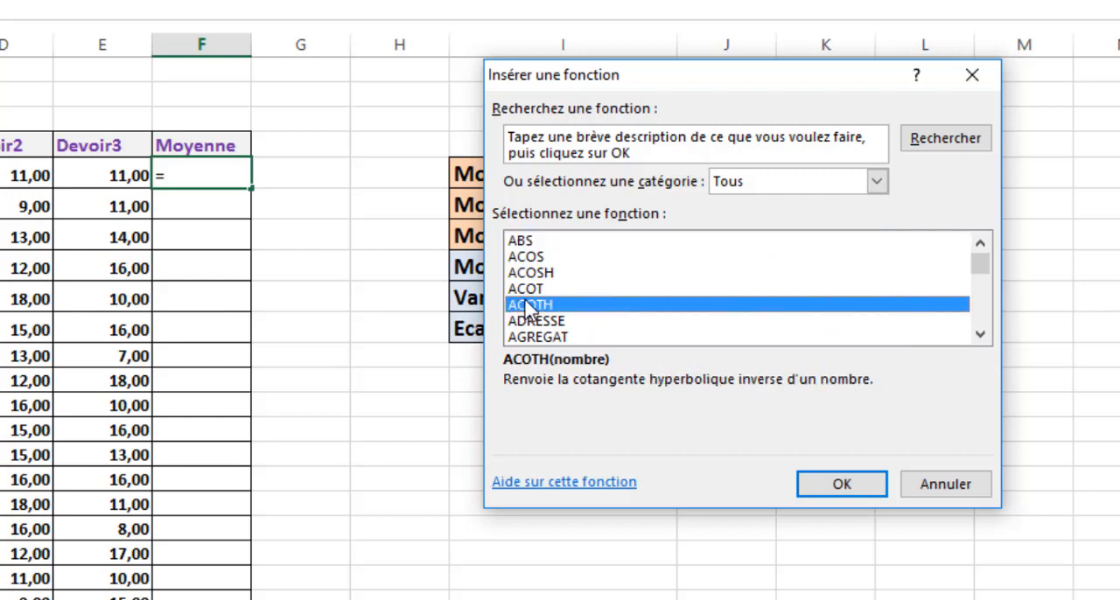
pyautogui.press('m')
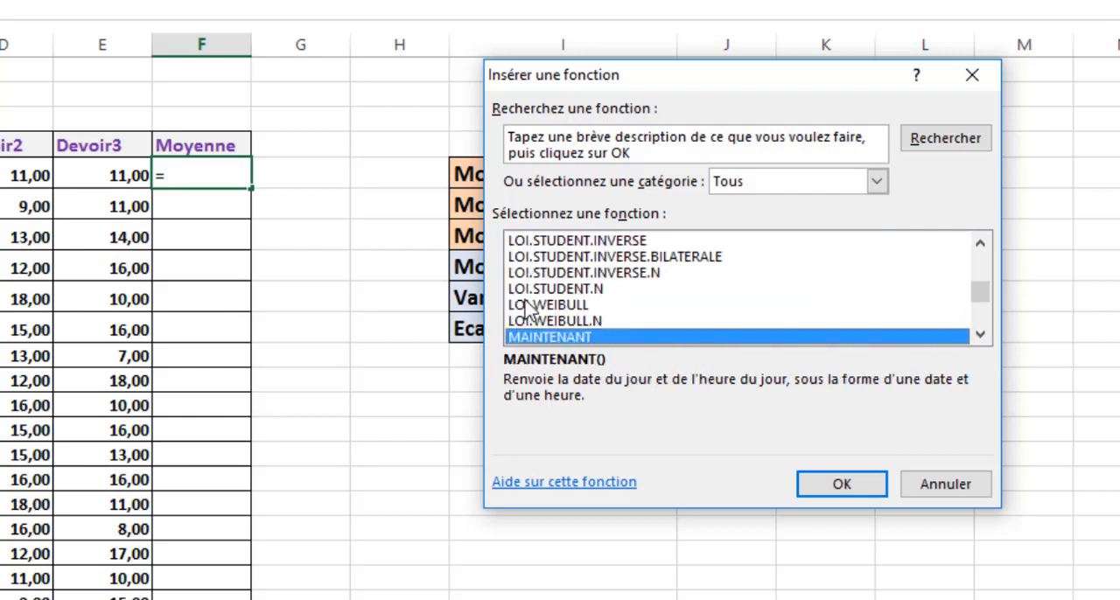
pyautogui.press('u')
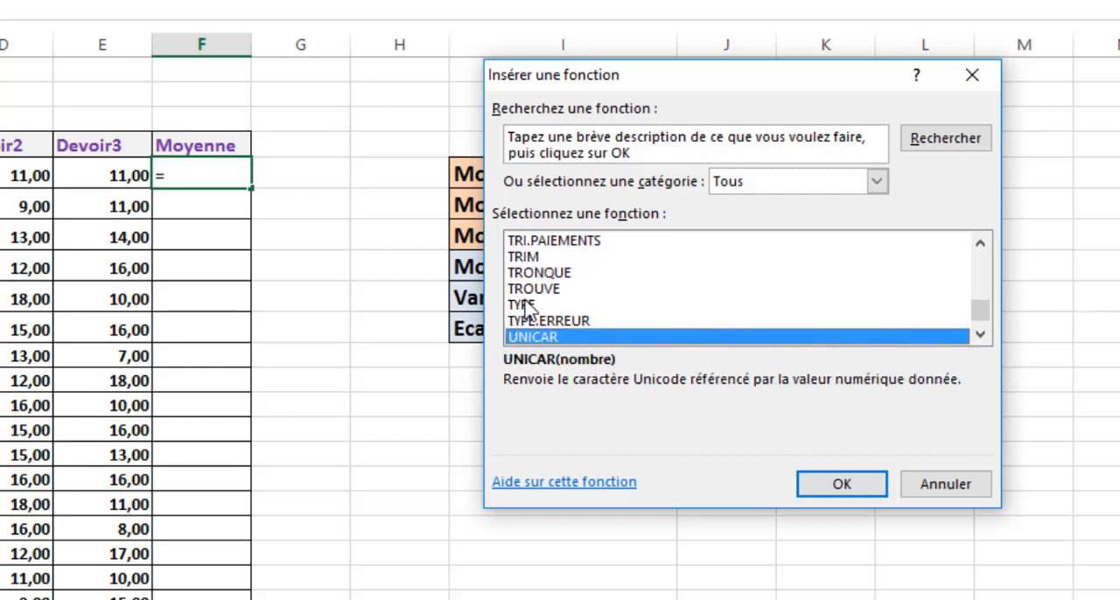
pyautogui.press('m')
pyautogui.press('Down')
pyautogui.press('Down')
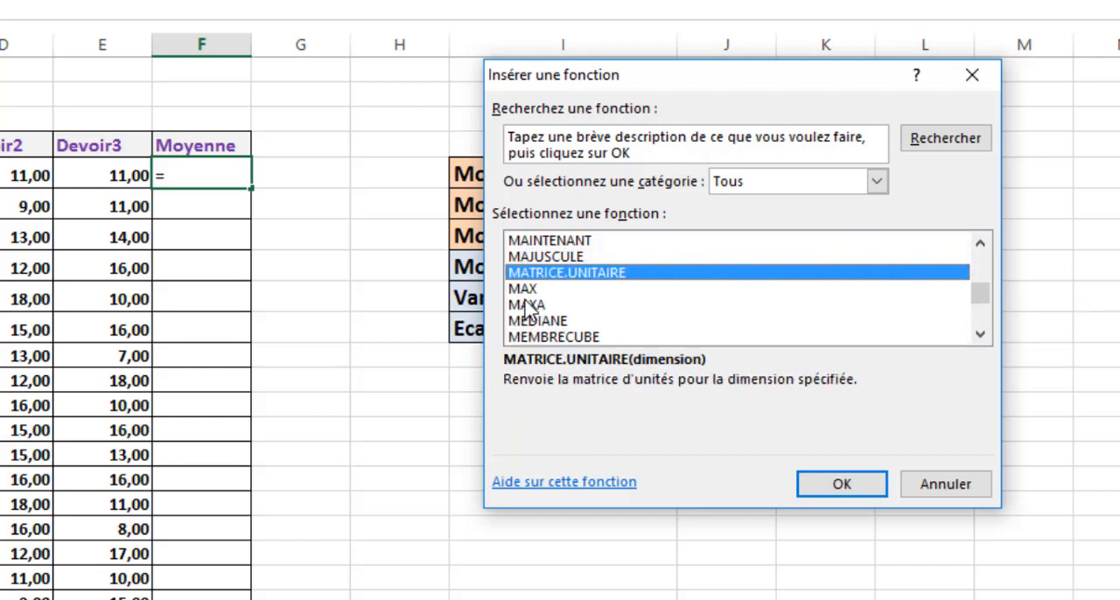
pyautogui.press('Down')
pyautogui.press('Down')
pyautogui.press('Down')
pyautogui.press('Down')
pyautogui.press('Down')
pyautogui.press('Down')
pyautogui.press('Down')
pyautogui.press('Down')
pyautogui.press('Down')
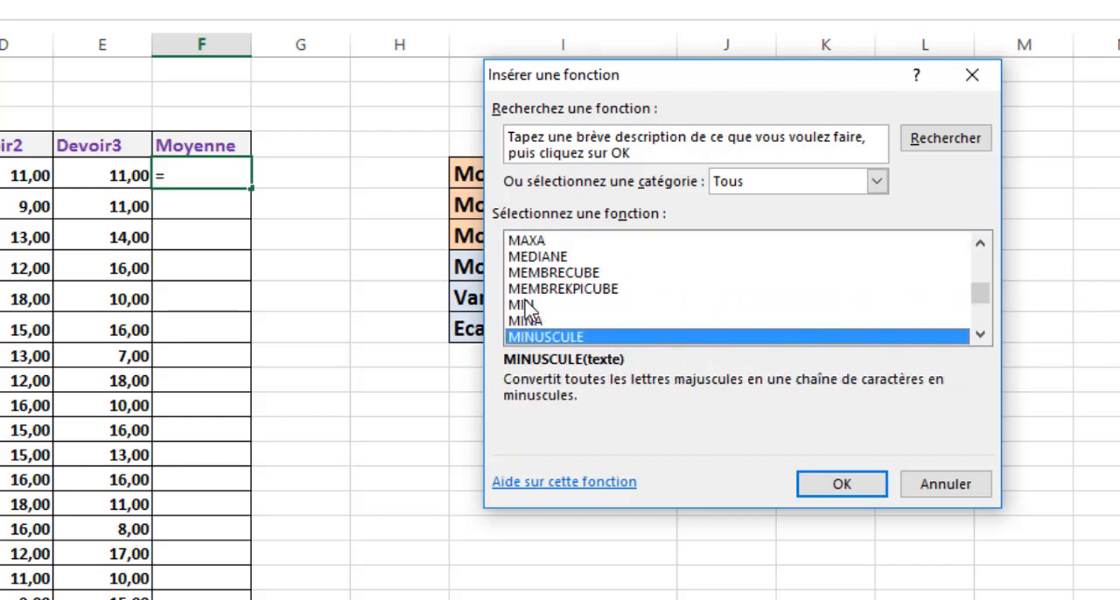
pyautogui.press('Down')
pyautogui.press('Down')
pyautogui.press('Down')
pyautogui.press('Down')
pyautogui.press('Down')
pyautogui.press('Down')
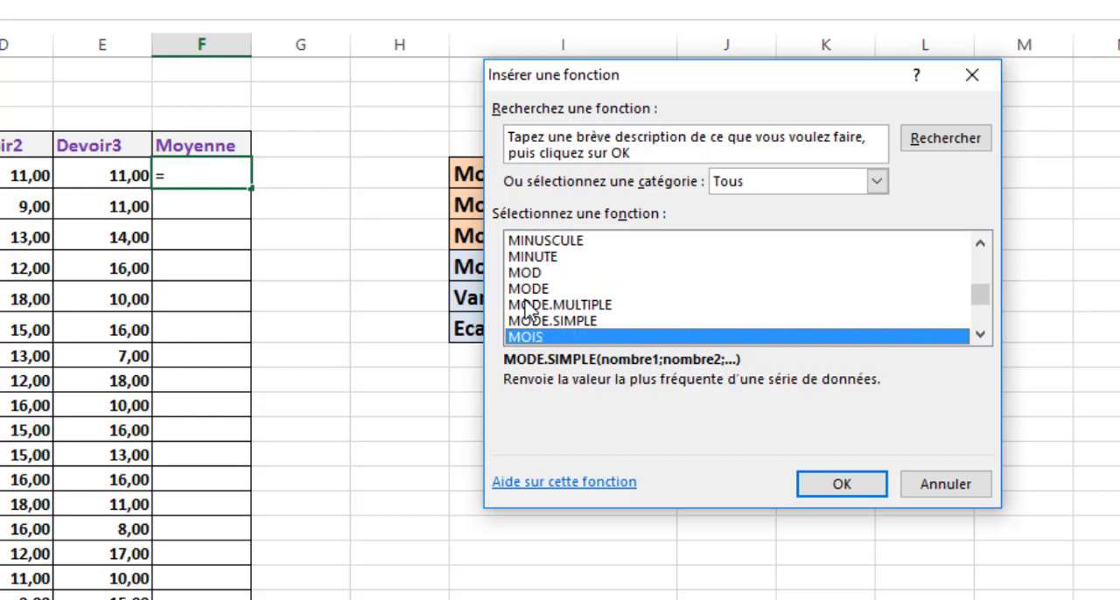
pyautogui.press('Down')
pyautogui.press('Down')
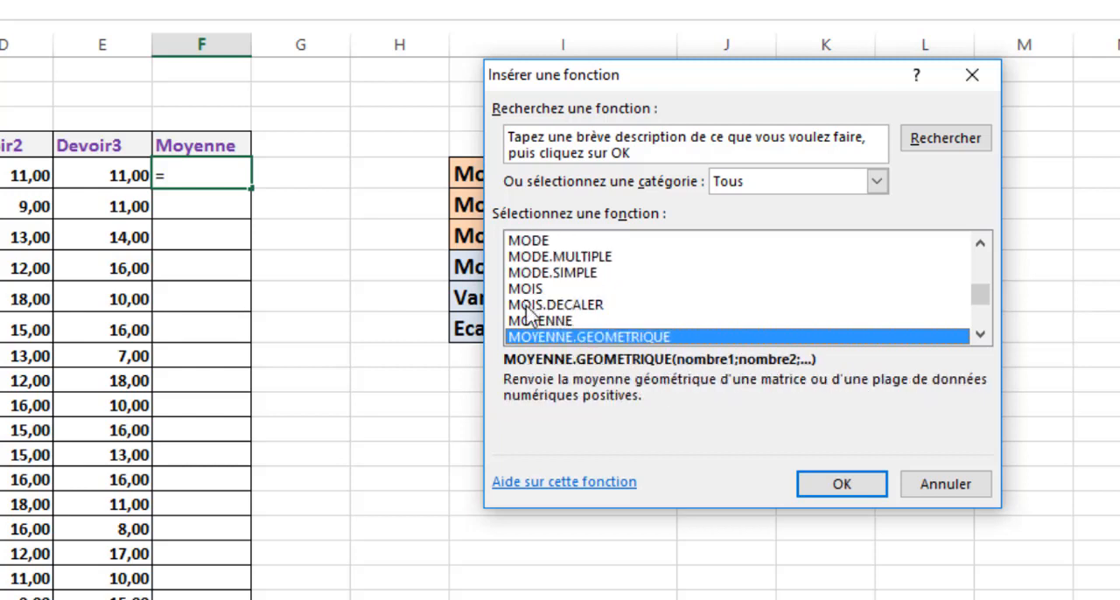
pyautogui.click(561, 322)
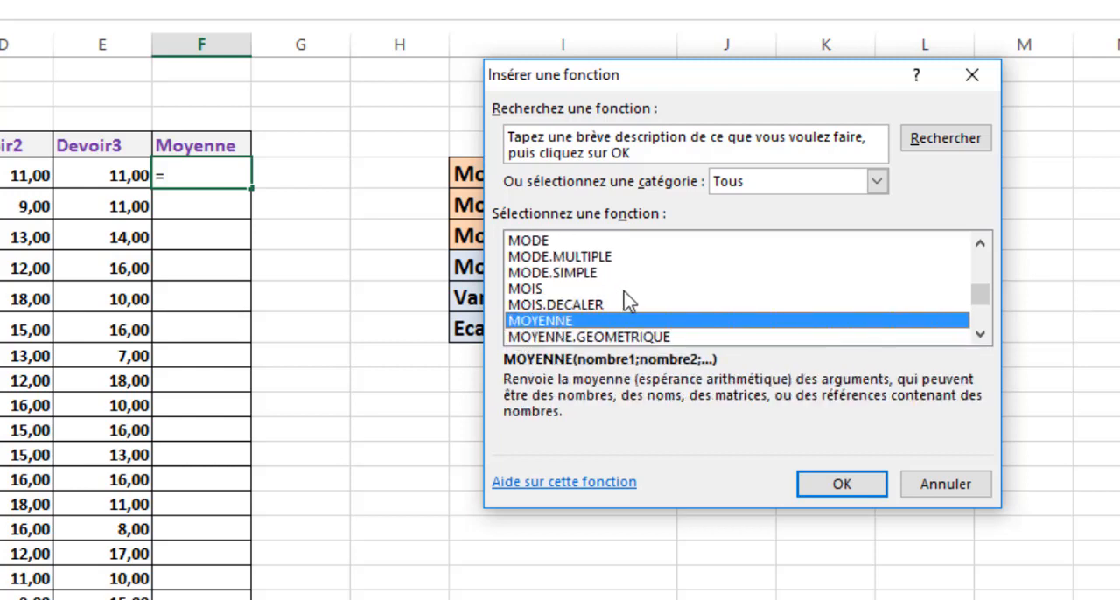
pyautogui.click(847, 487)
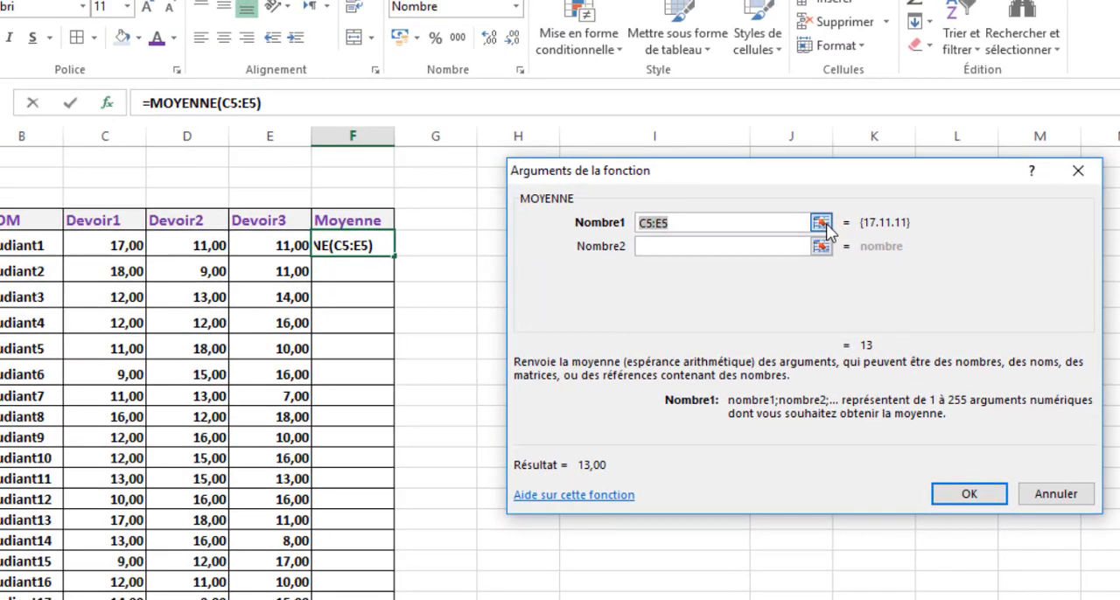
# - Set the Nombre1 argument of MOYENNE to the grade range C5:E5 and enter the formula in F5
pyautogui.click(821, 223)
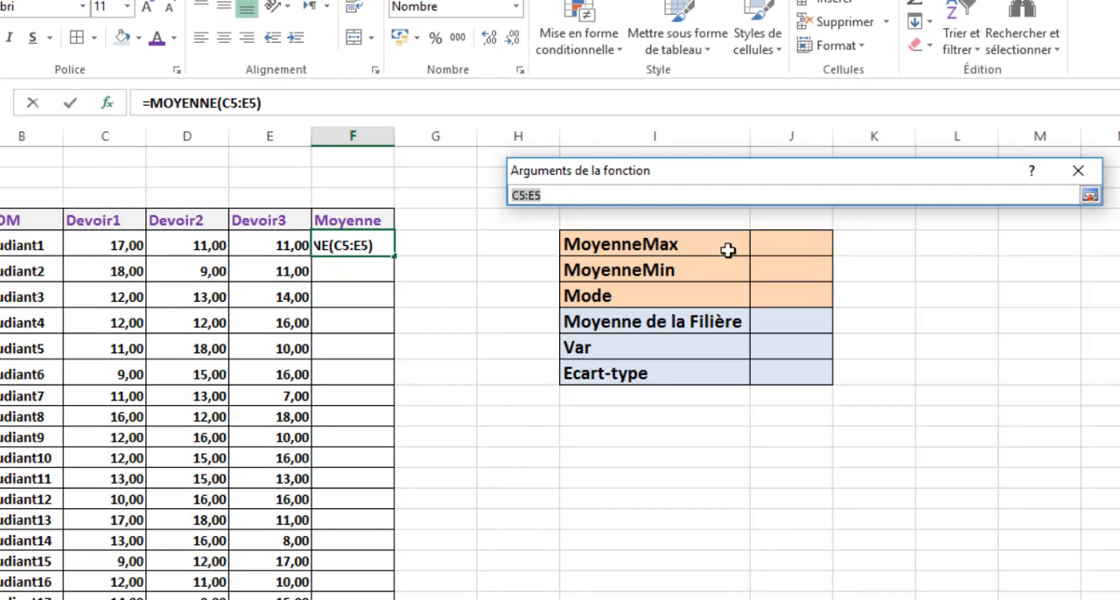
pyautogui.moveTo(102, 244); pyautogui.dragTo(264, 239)
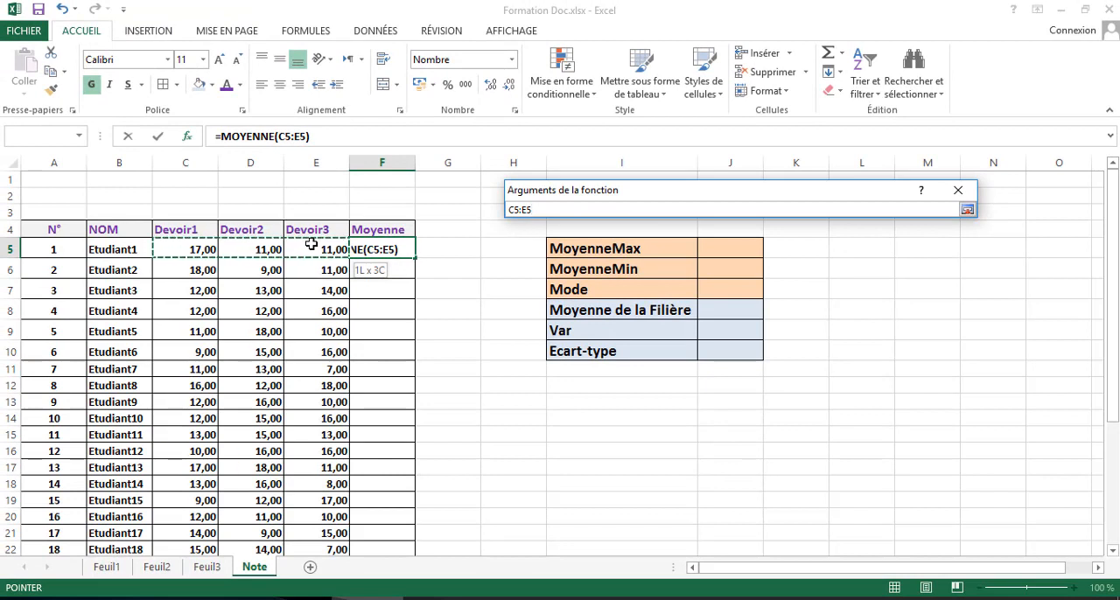
pyautogui.moveTo(310, 244); pyautogui.dragTo(308, 243)
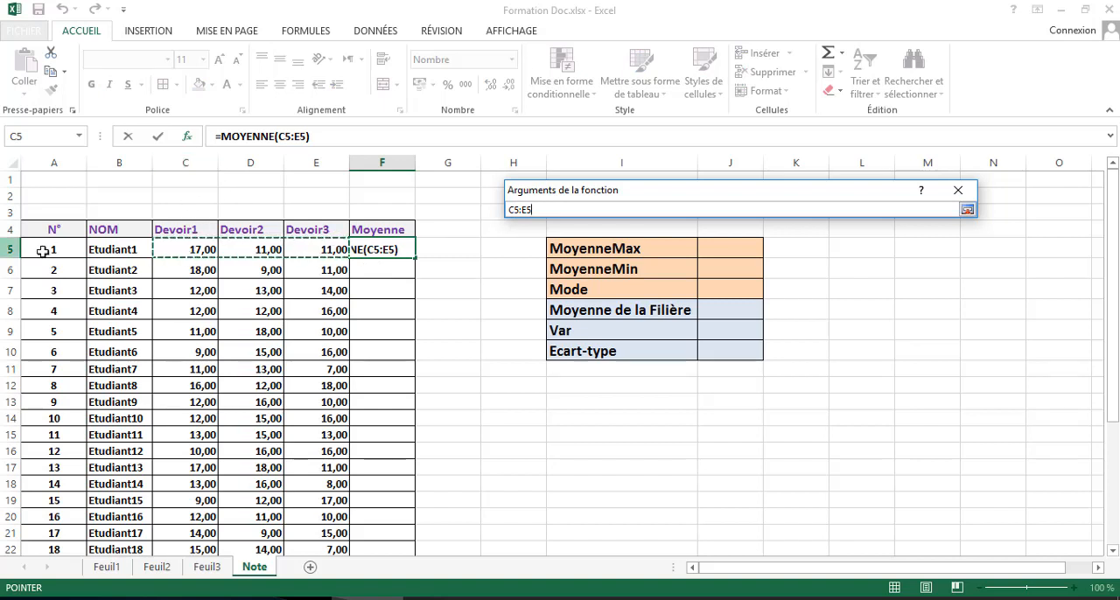
pyautogui.click(968, 212)
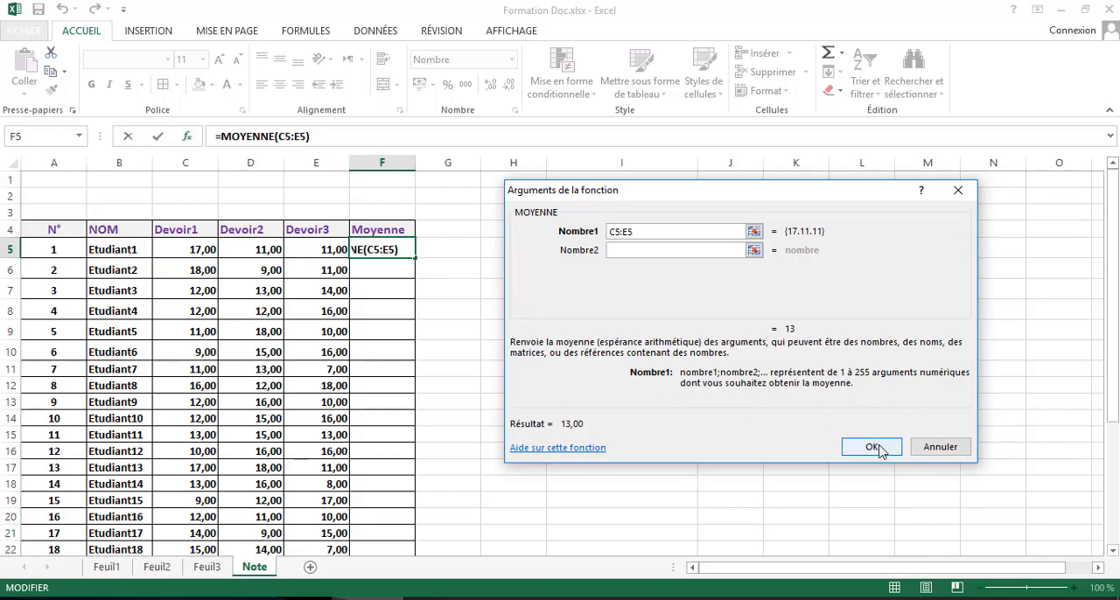
pyautogui.click(871, 447)
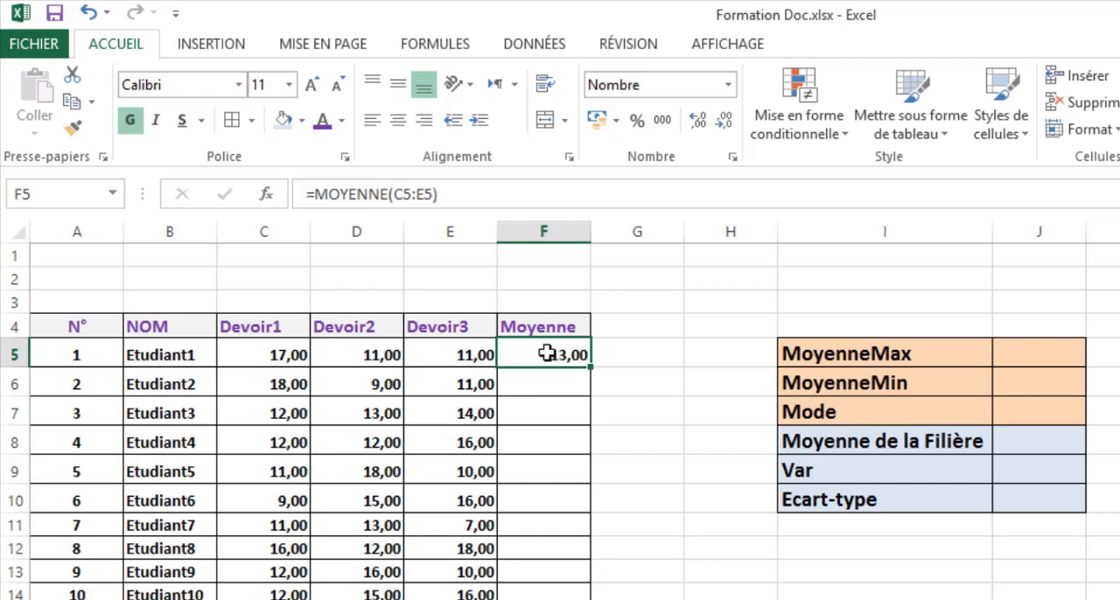
# - Clear F5 and start a new formula there with the AVERAGEA function from the Statistiques category
pyautogui.press('Delete')
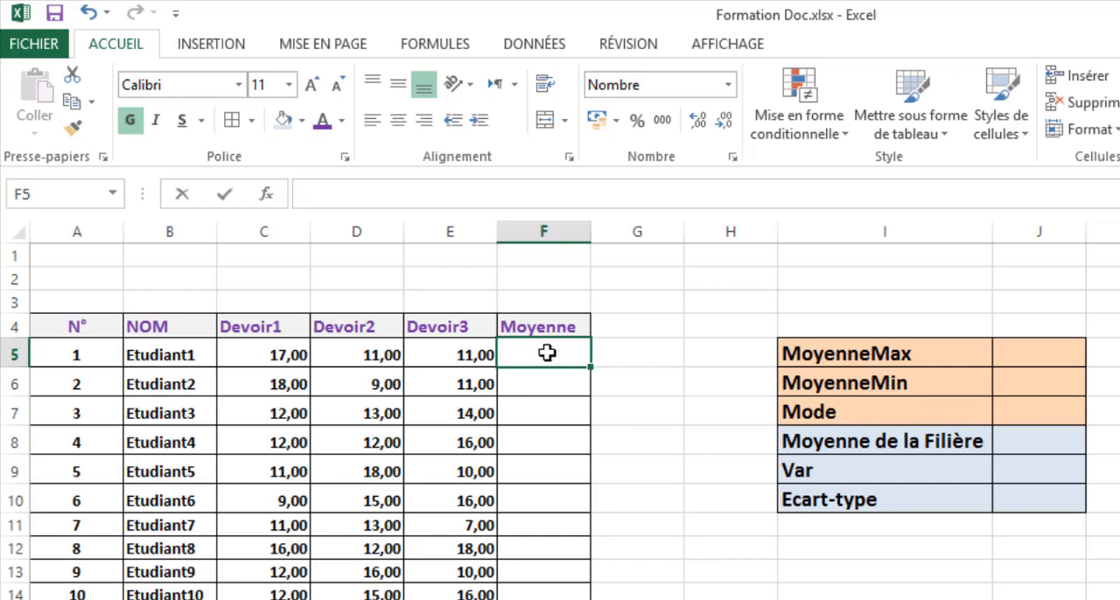
pyautogui.write('=')
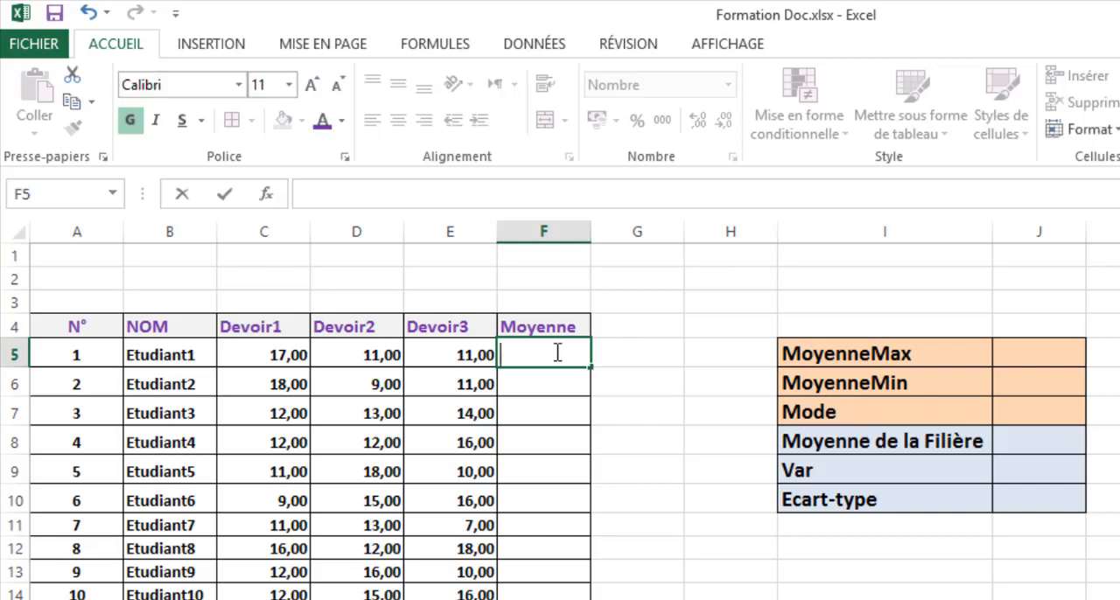
pyautogui.click(267, 194)
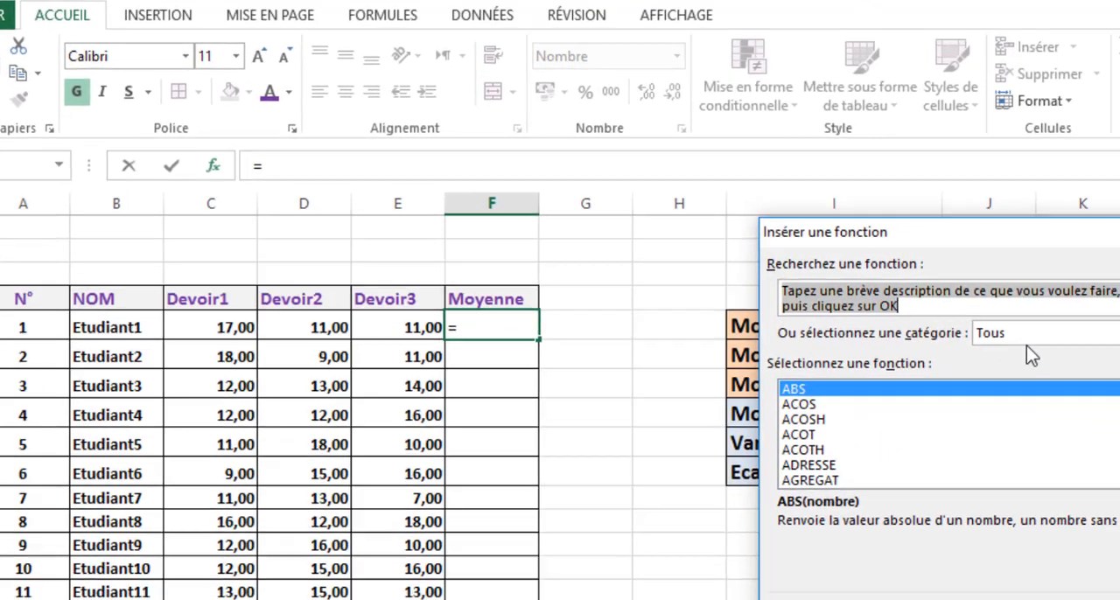
pyautogui.click(1037, 361)
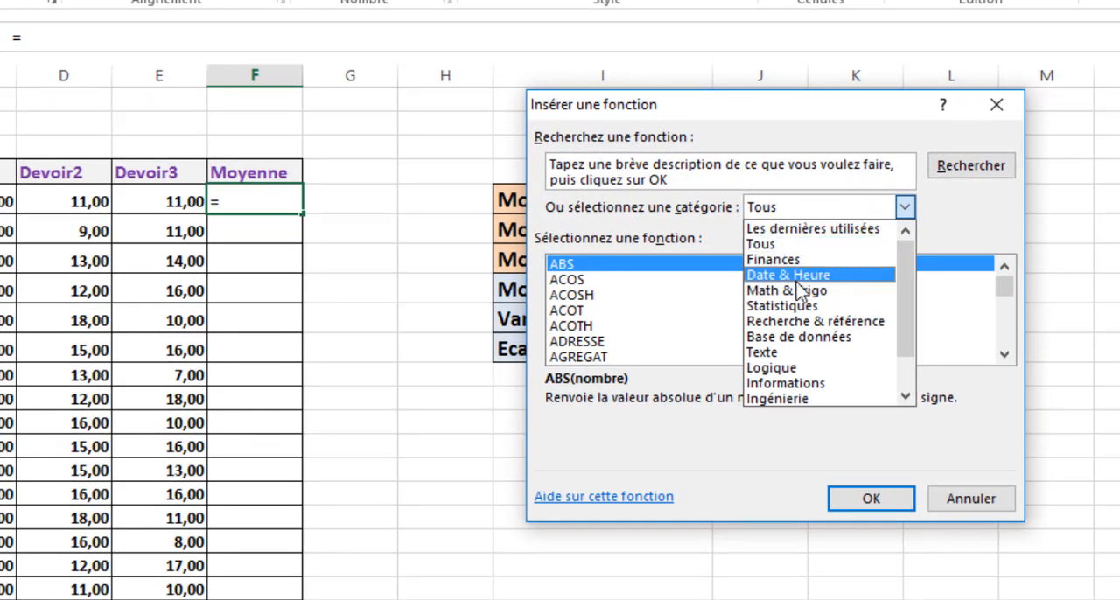
pyautogui.click(809, 306)
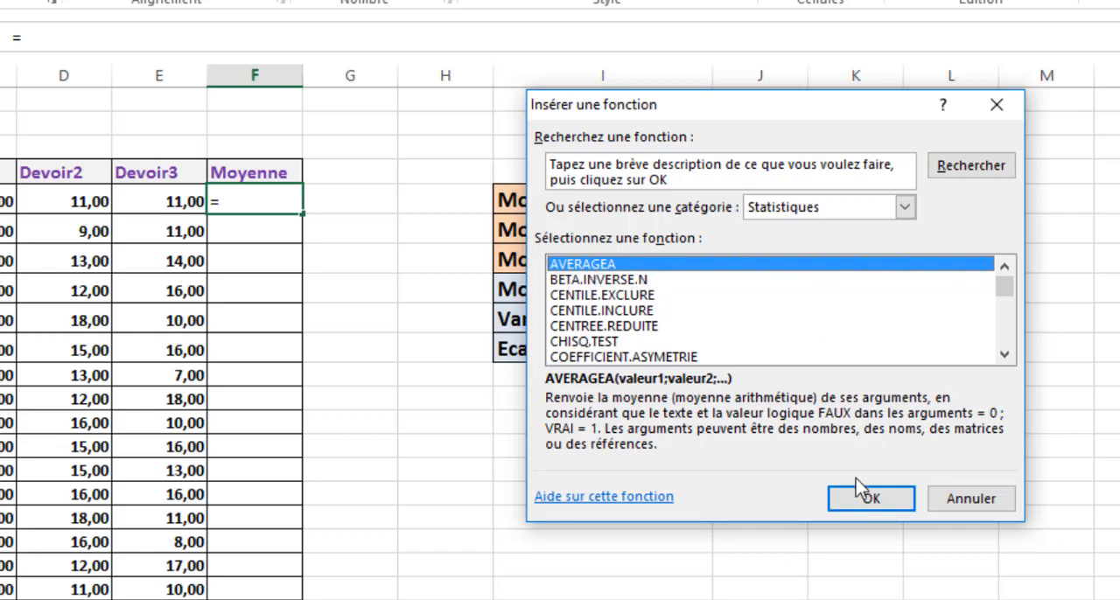
pyautogui.click(884, 499)
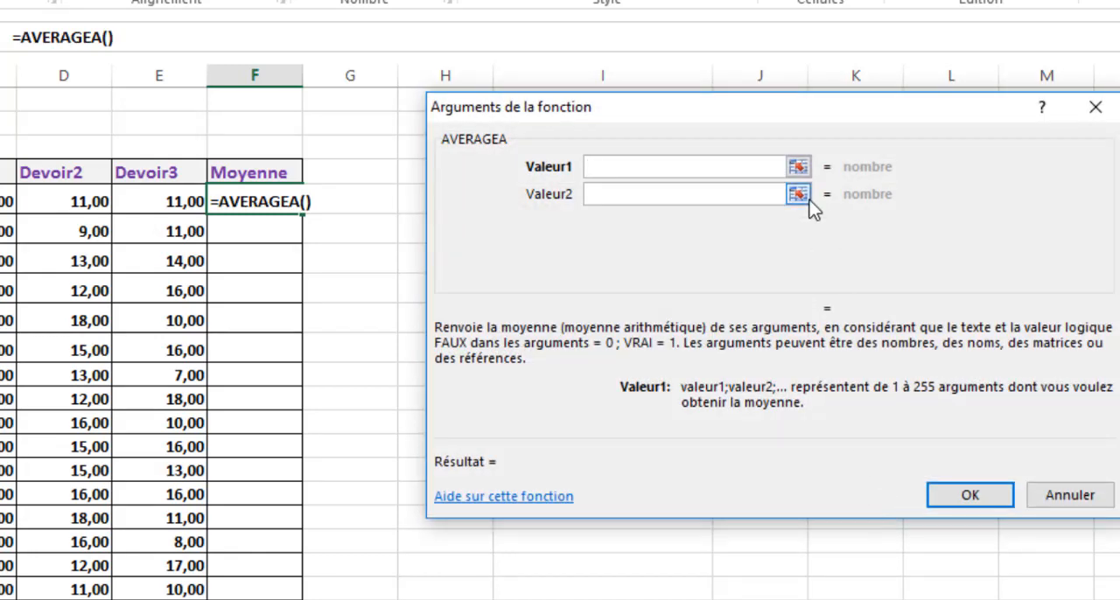
# - Set the Valeur1 argument of AVERAGEA to C5:E5 and enter the formula in F5
pyautogui.click(798, 168)
pyautogui.moveTo(7, 201); pyautogui.dragTo(166, 231)
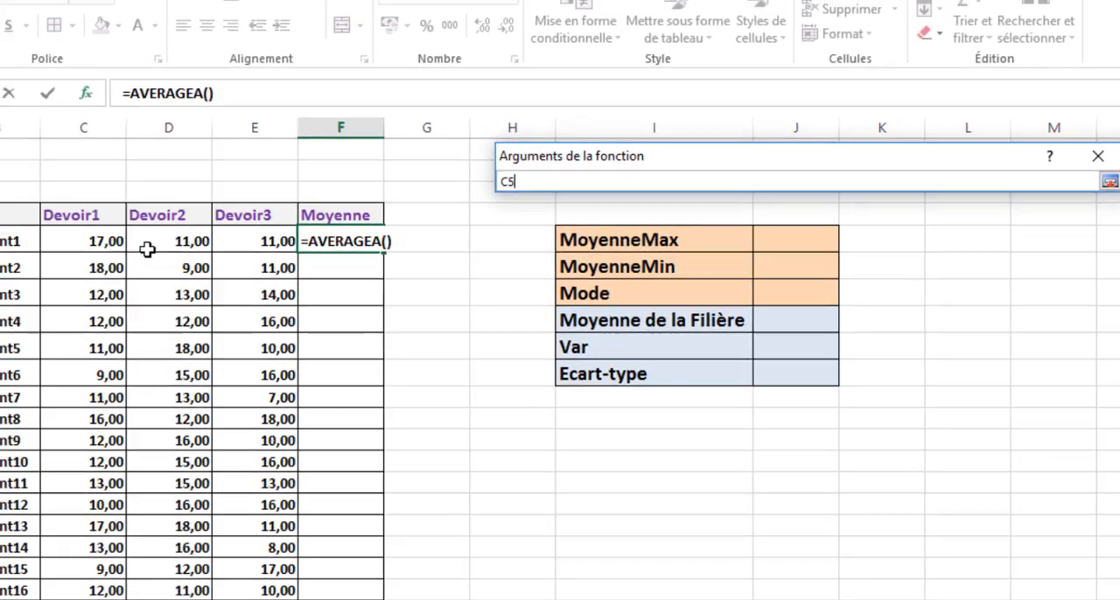
pyautogui.moveTo(285, 265); pyautogui.dragTo(295, 250)
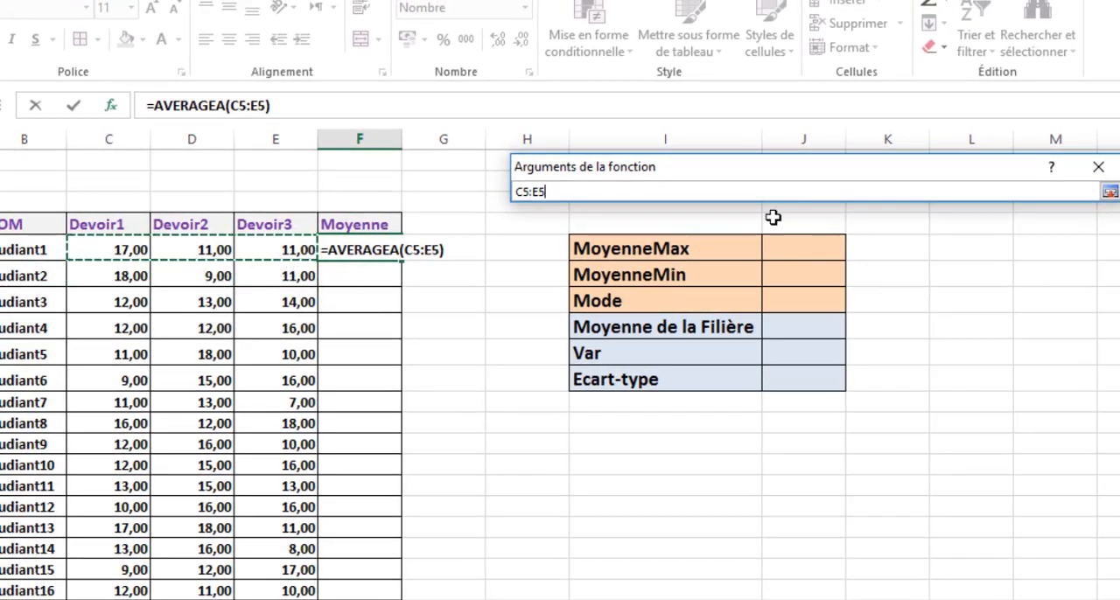
pyautogui.click(1107, 192)
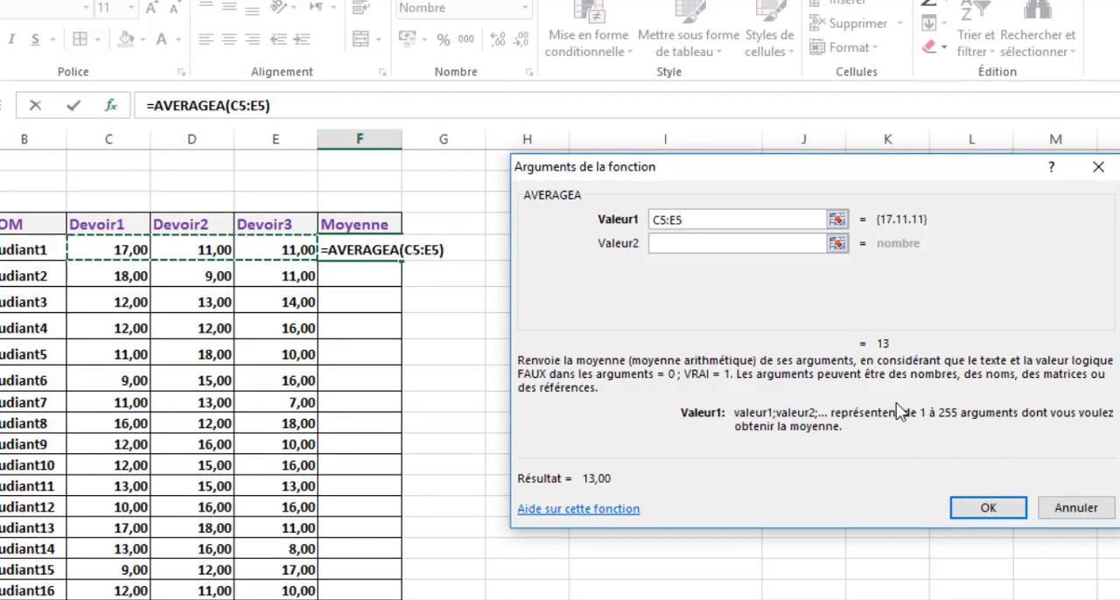
pyautogui.click(989, 509)
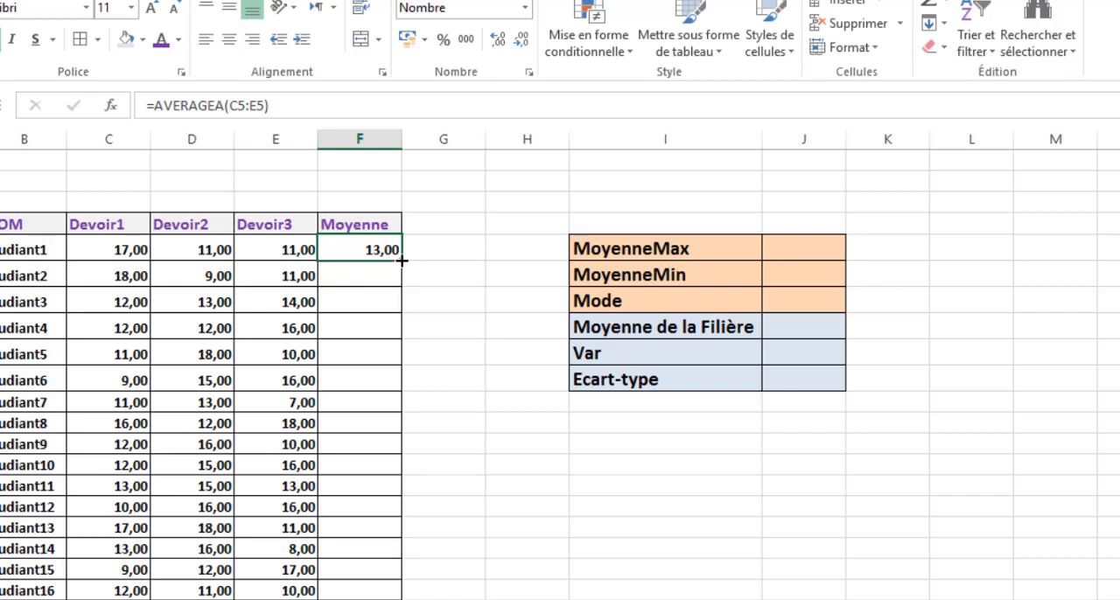
# - Fill the AVERAGEA formula from F5 down to F34 and review the completed Moyenne column
pyautogui.doubleClick(401, 259)
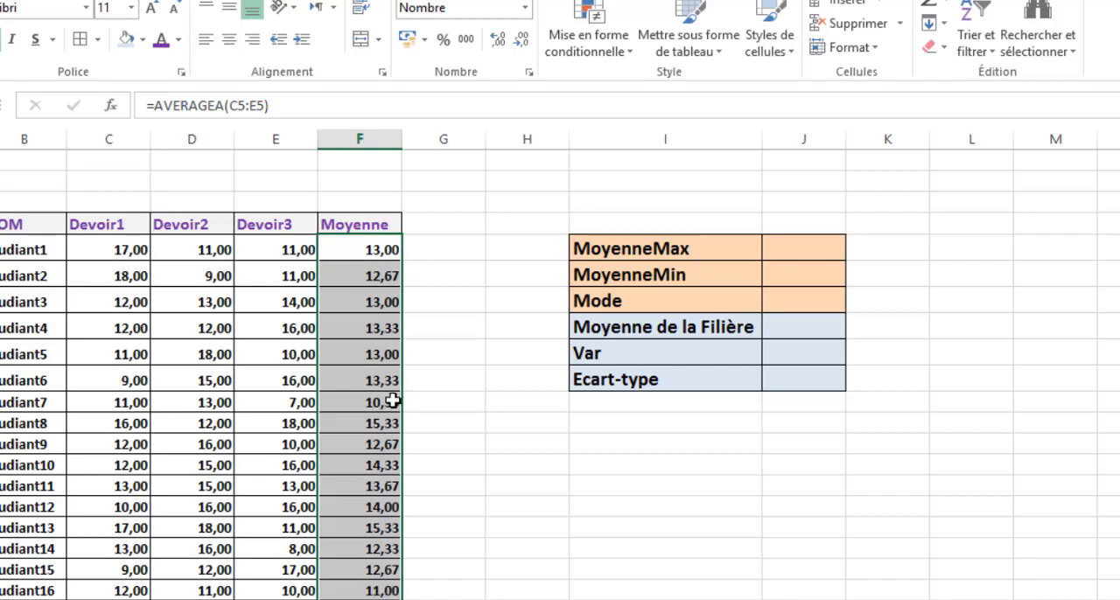
pyautogui.scroll(-8, 403, 404)
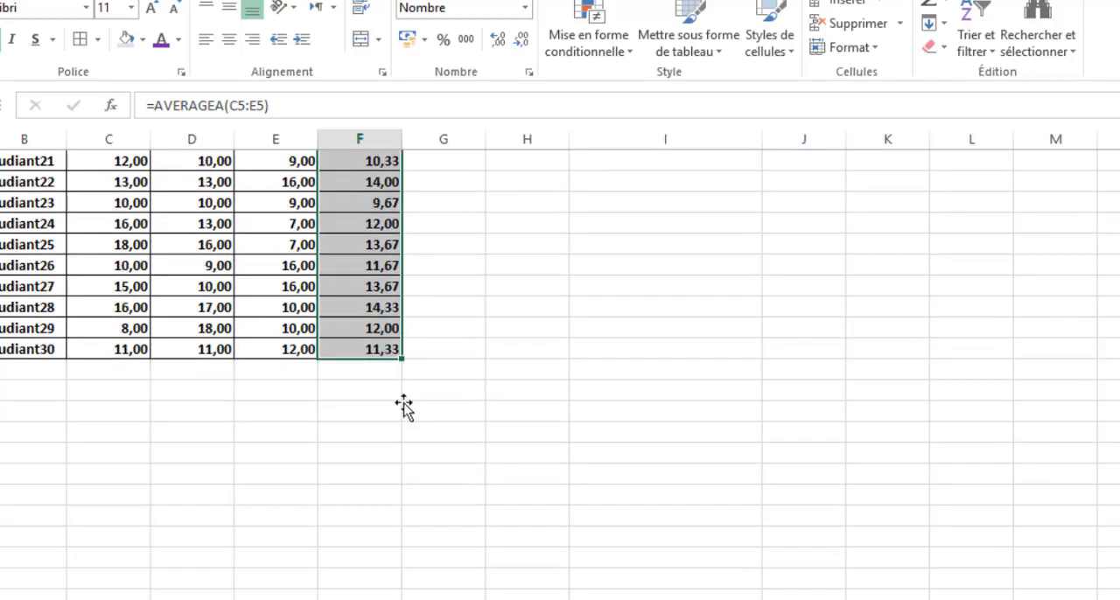
pyautogui.scroll(8, 404, 403)
pyautogui.scroll(-9, 407, 401)
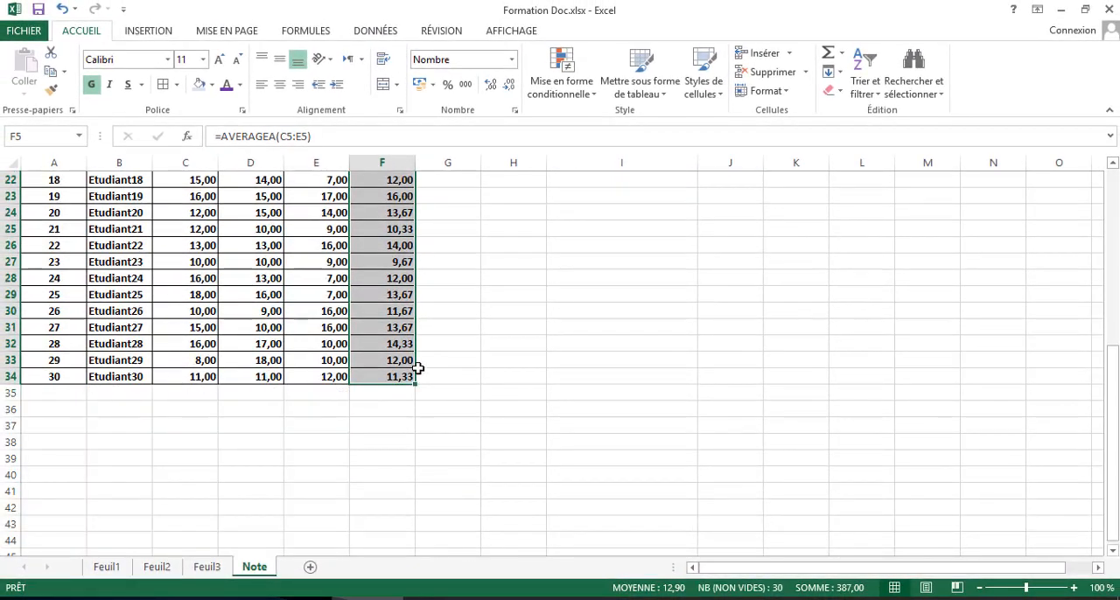
# - Start inserting a function in the MoyenneMax result cell J5 and set the function category to Tous
pyautogui.scroll(10, 416, 369)
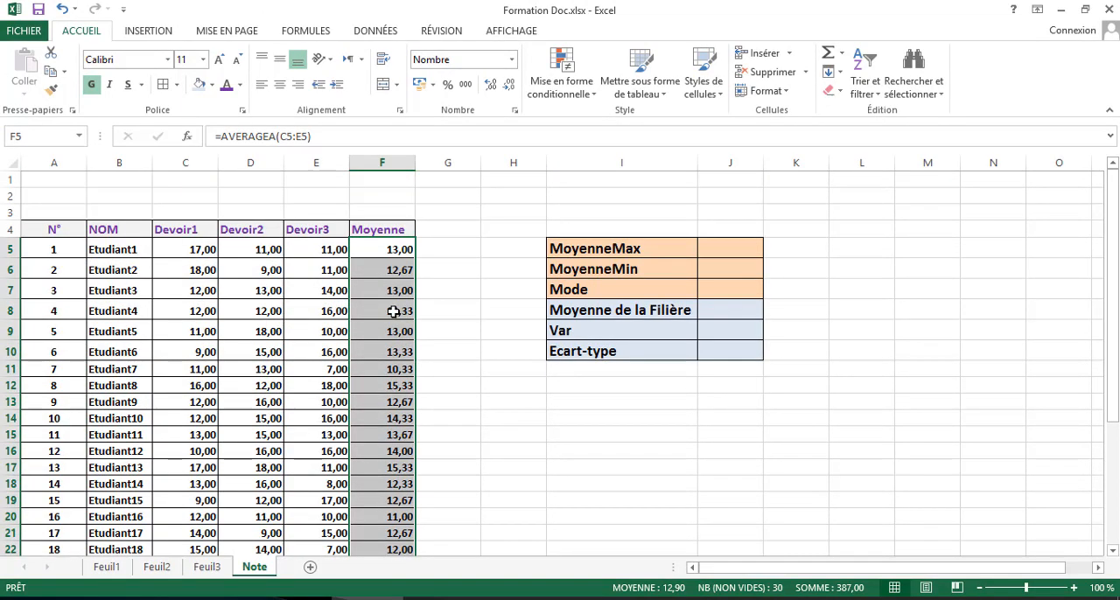
pyautogui.click(393, 311)
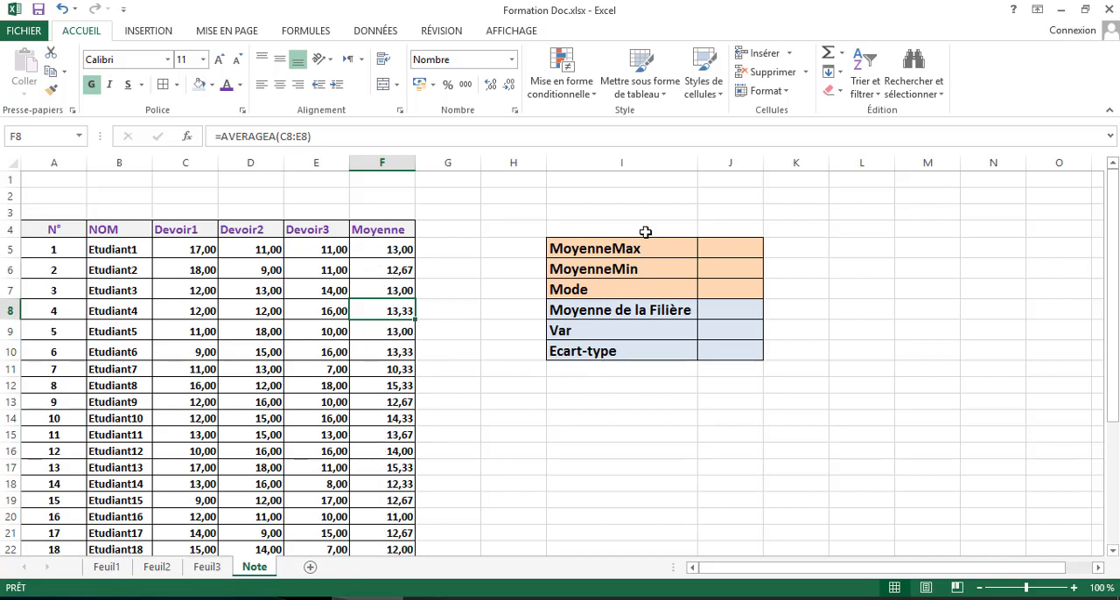
pyautogui.click(581, 251)
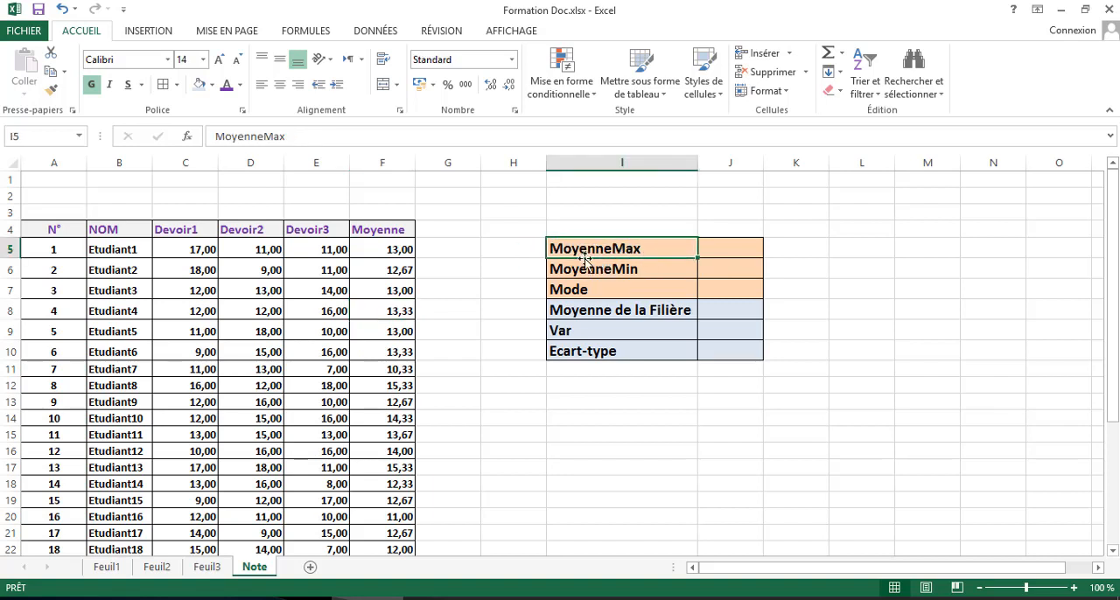
pyautogui.click(722, 249)
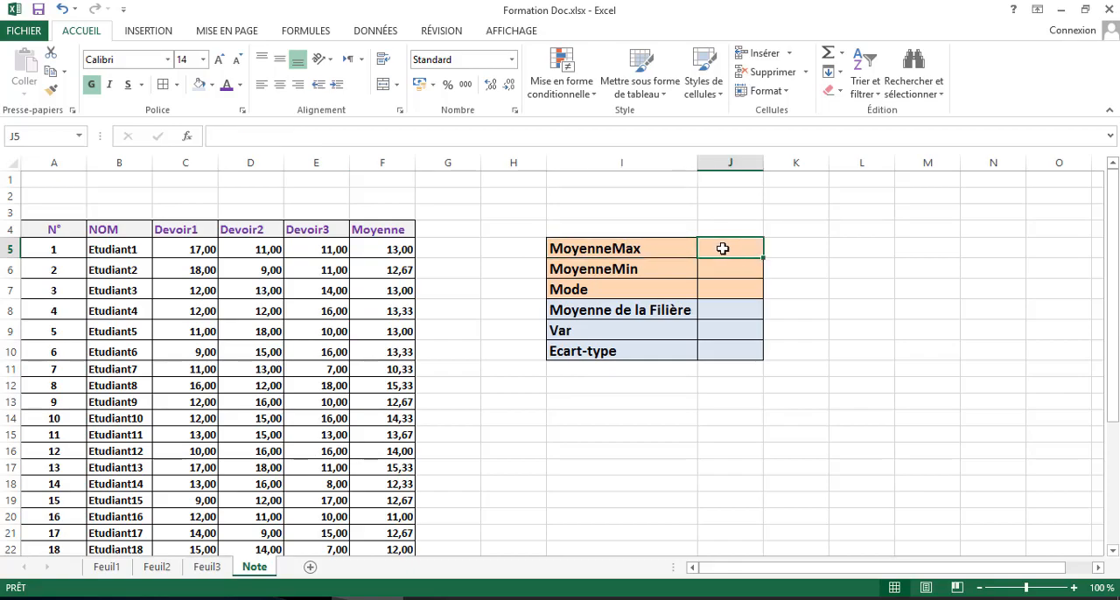
pyautogui.click(188, 137)
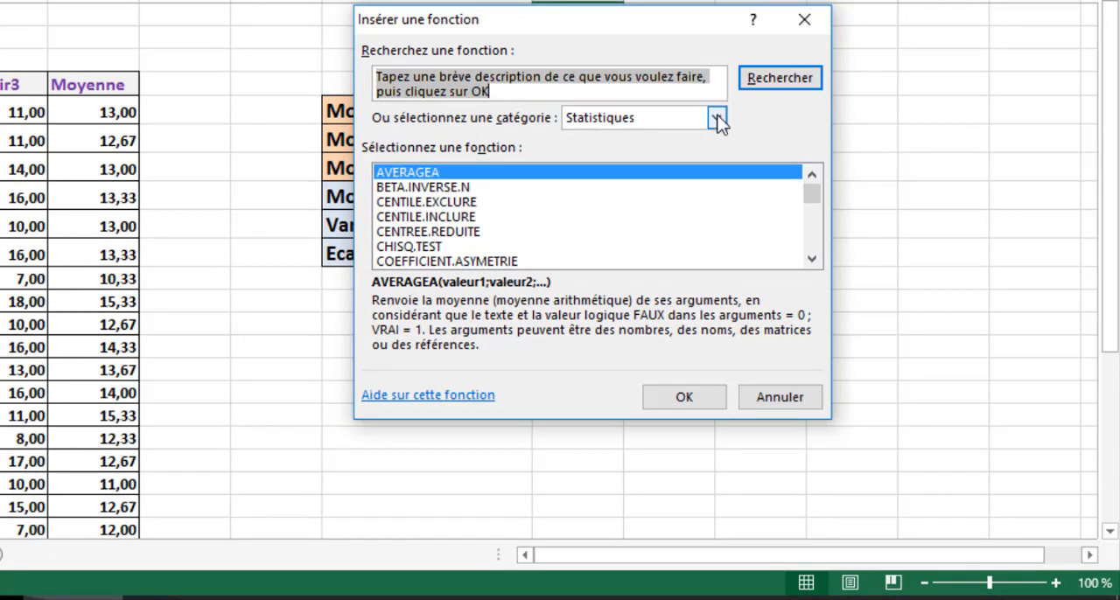
pyautogui.click(717, 118)
pyautogui.click(722, 153)
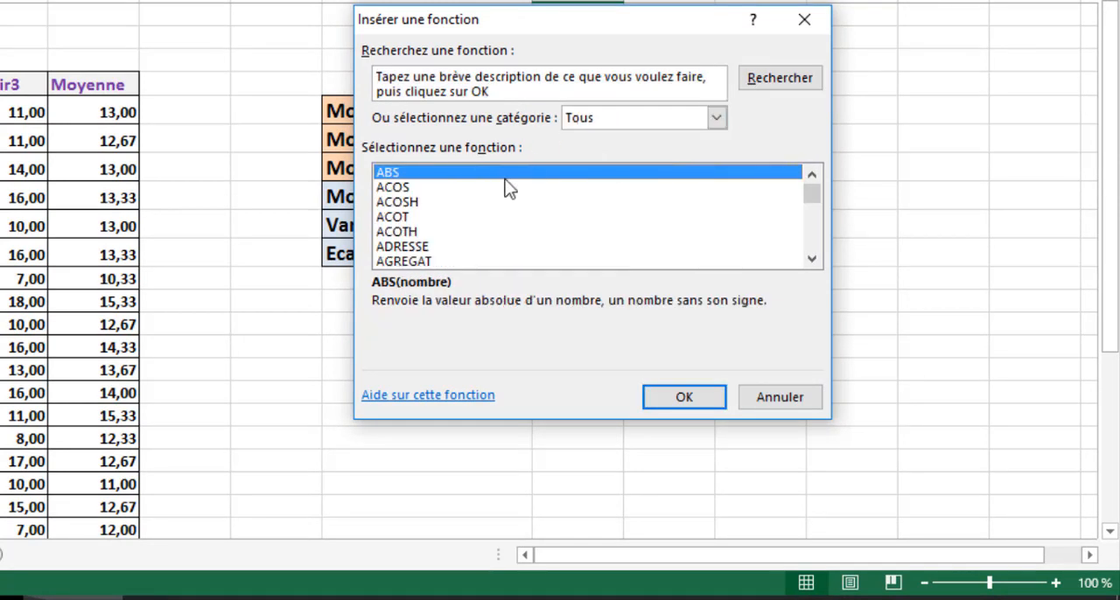
# - Find the MAX function in the complete function list and choose it for the J5 formula
pyautogui.click(396, 203)
pyautogui.press('m')
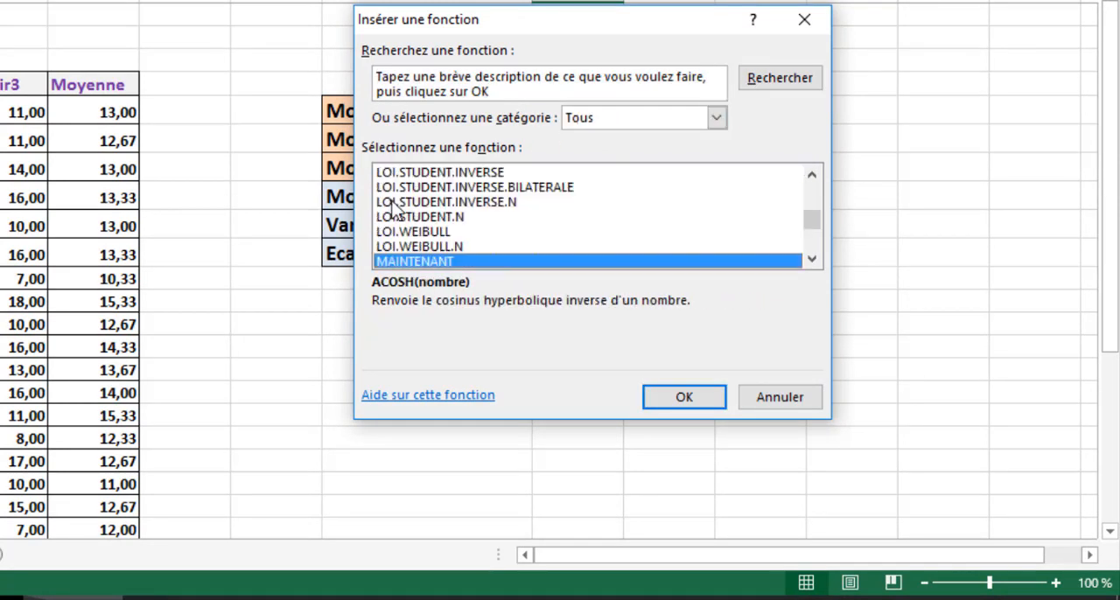
pyautogui.press('Down')
pyautogui.press('Down')
pyautogui.press('Down')
pyautogui.press('Down')
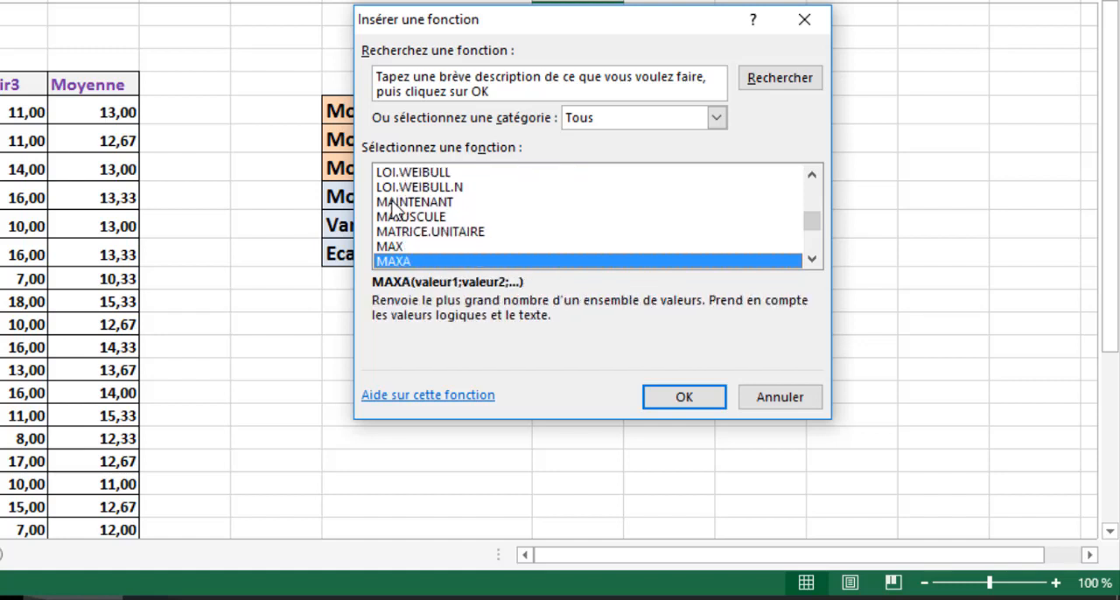
pyautogui.click(402, 246)
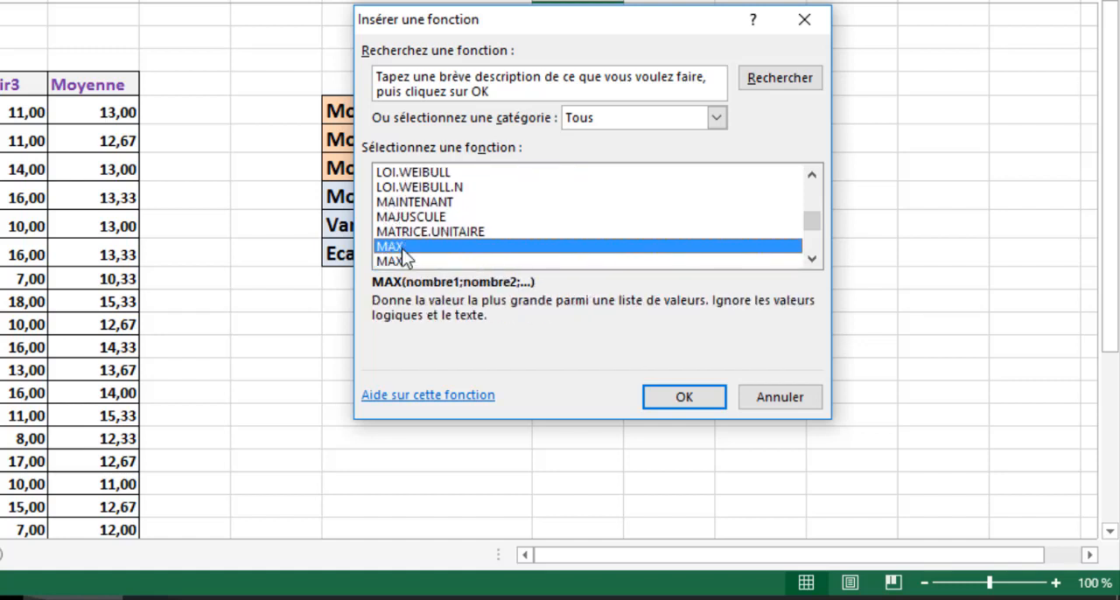
pyautogui.click(682, 399)
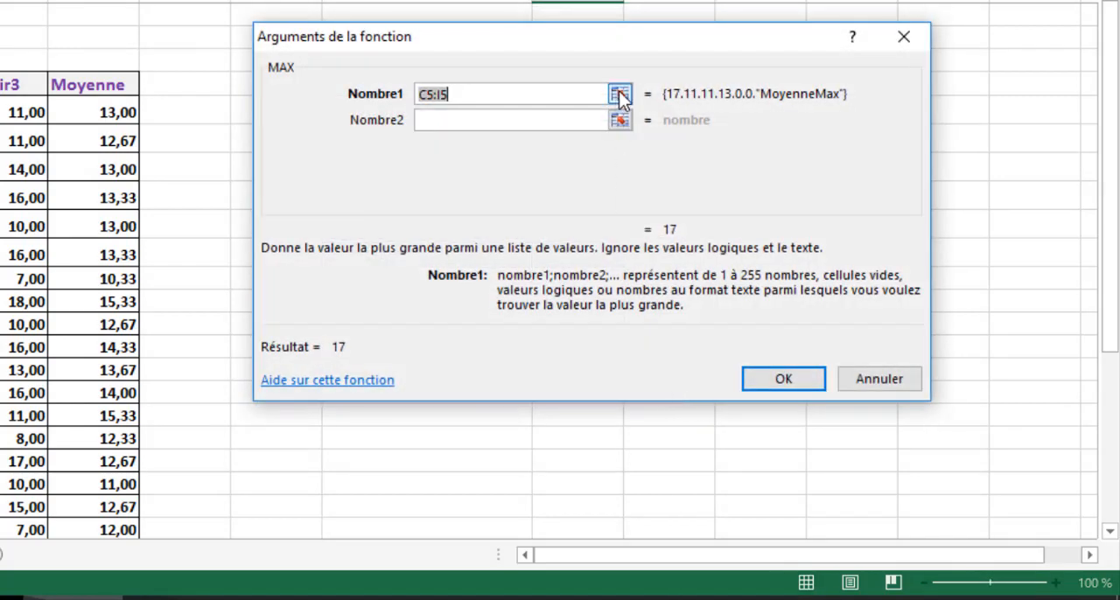
# - Set the Nombre1 argument of MAX to the student averages F5:F34 and enter the formula in J5
pyautogui.click(619, 93)
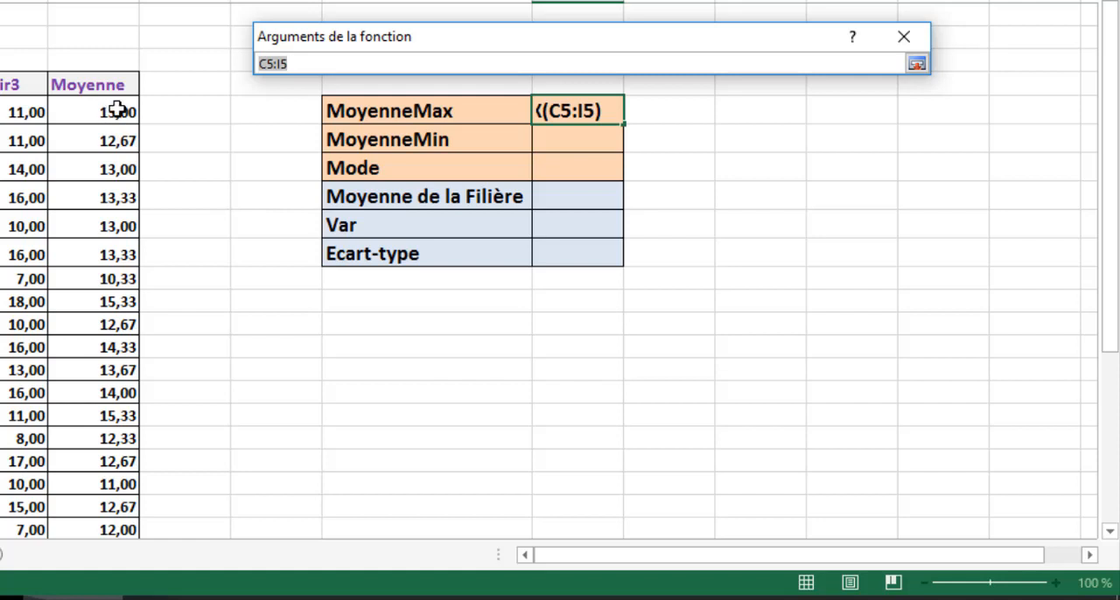
pyautogui.moveTo(118, 111); pyautogui.dragTo(123, 462)
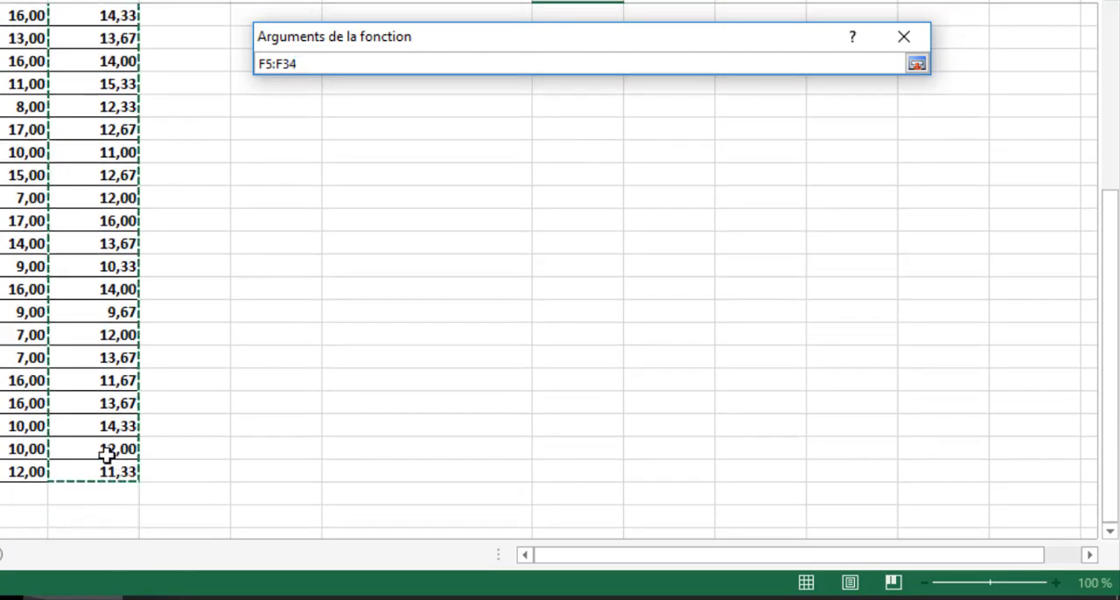
pyautogui.click(916, 64)
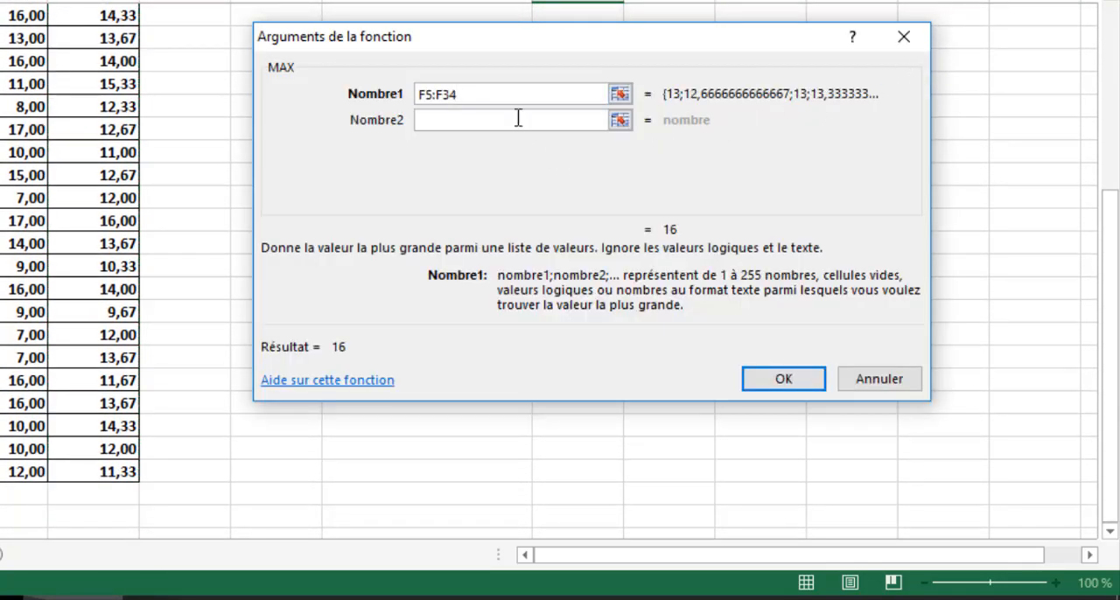
pyautogui.moveTo(573, 38); pyautogui.dragTo(595, 0)
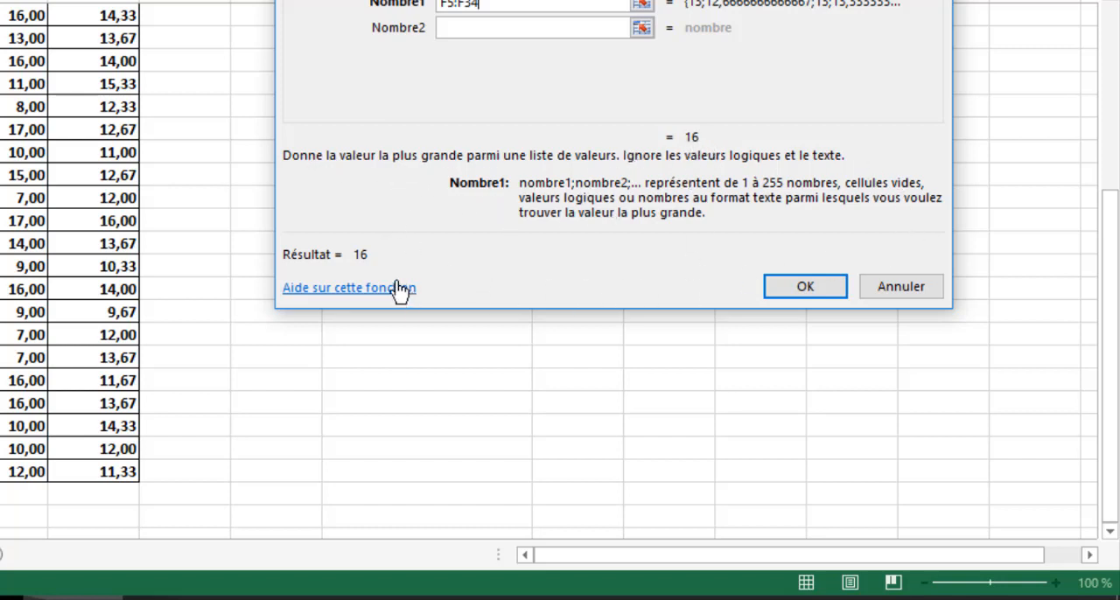
pyautogui.click(788, 287)
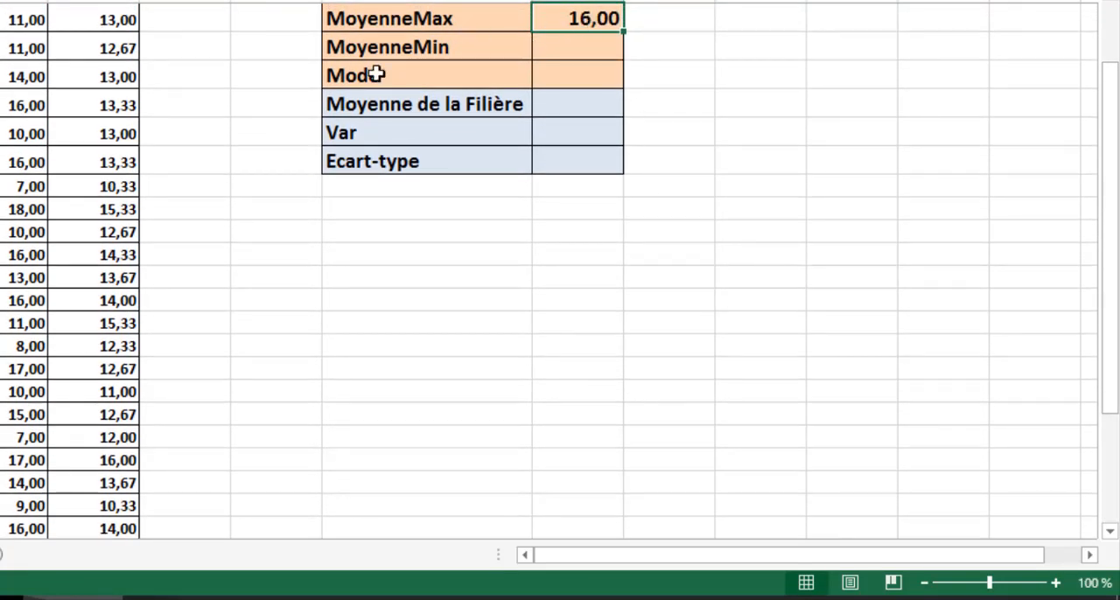
# - Locate the highest average in the Moyenne column and identify which student number it belongs to
pyautogui.scroll(1, 267, 281)
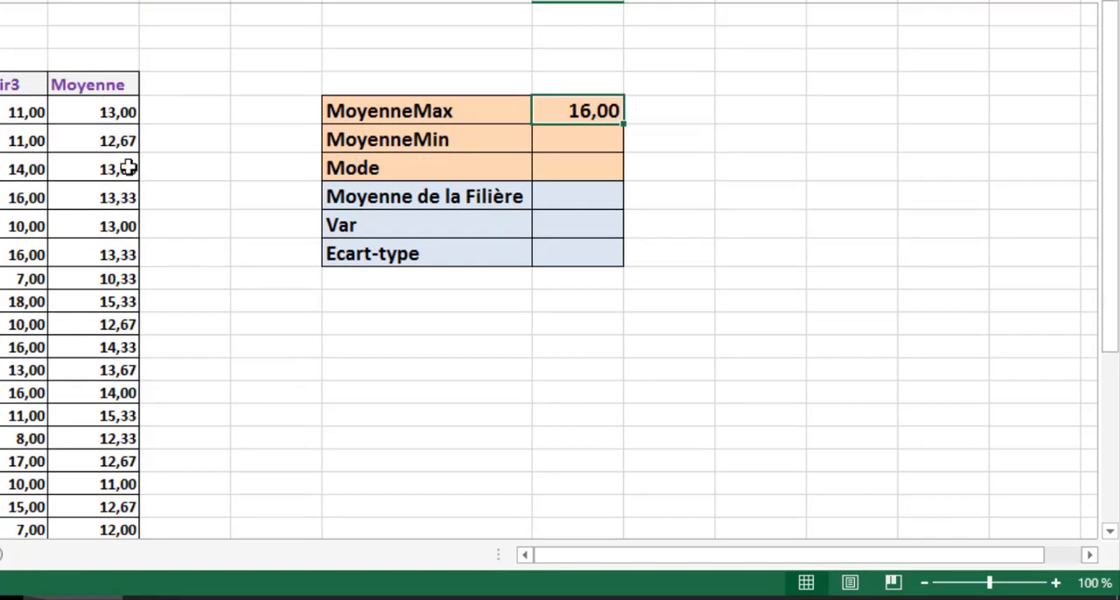
pyautogui.scroll(-3, 92, 138)
pyautogui.scroll(-3, 94, 136)
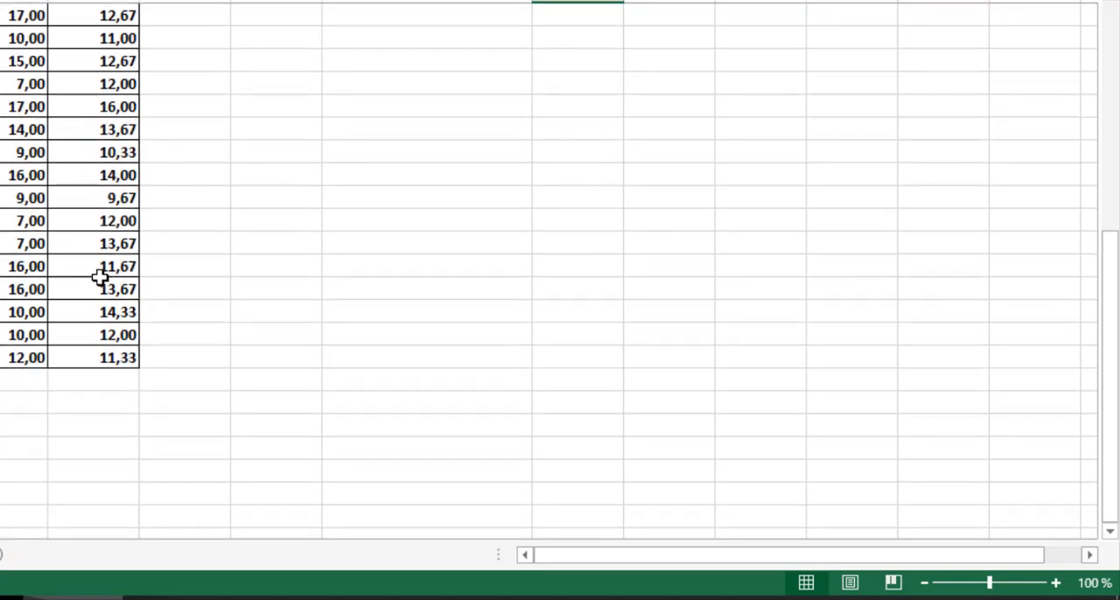
pyautogui.scroll(3, 105, 337)
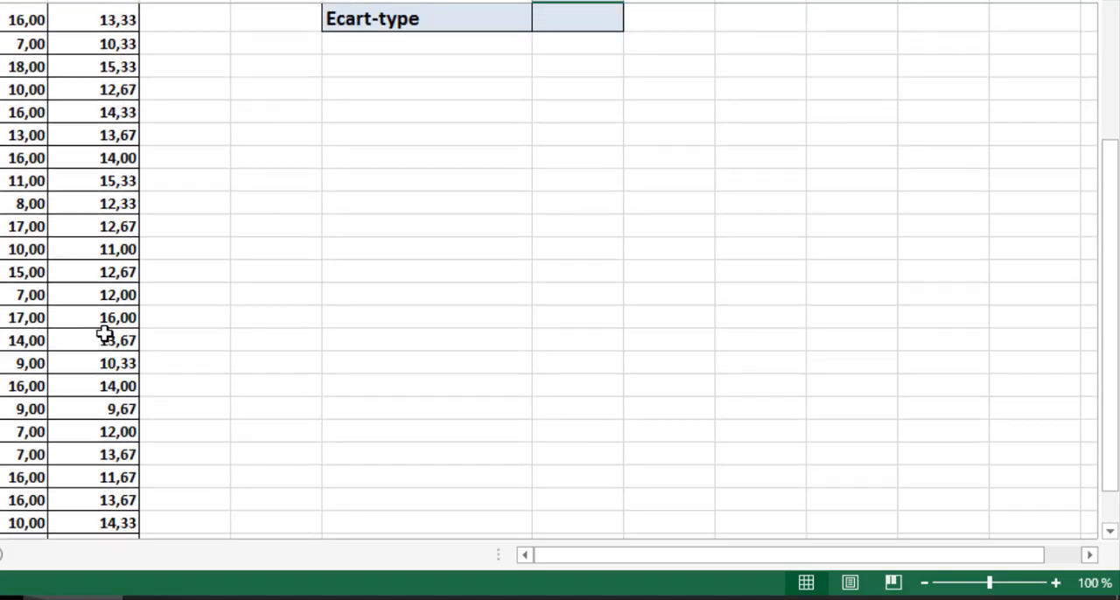
pyautogui.click(120, 317)
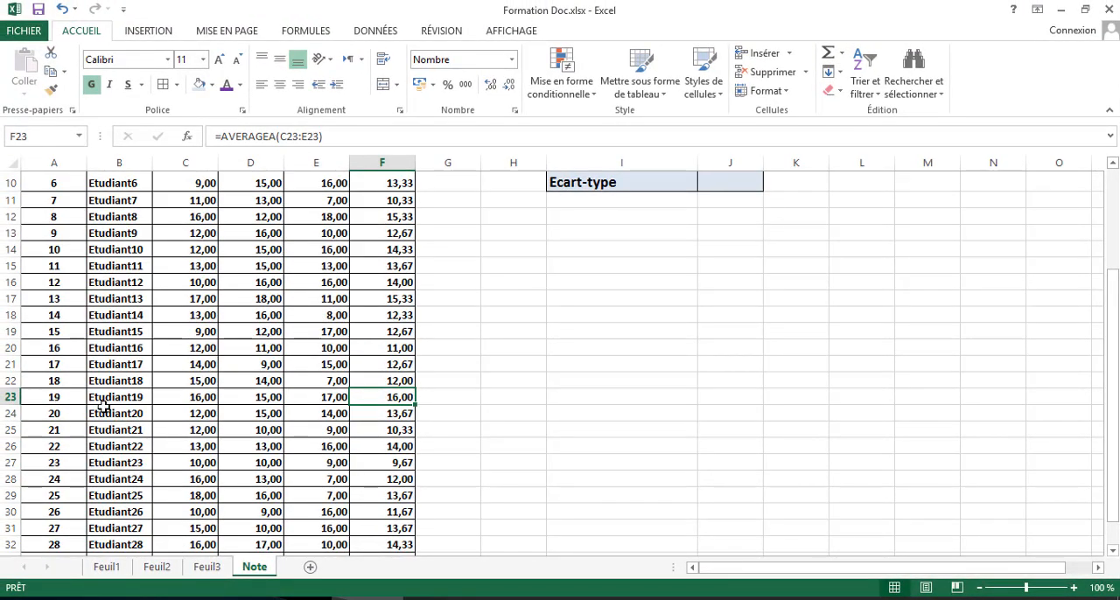
pyautogui.click(48, 393)
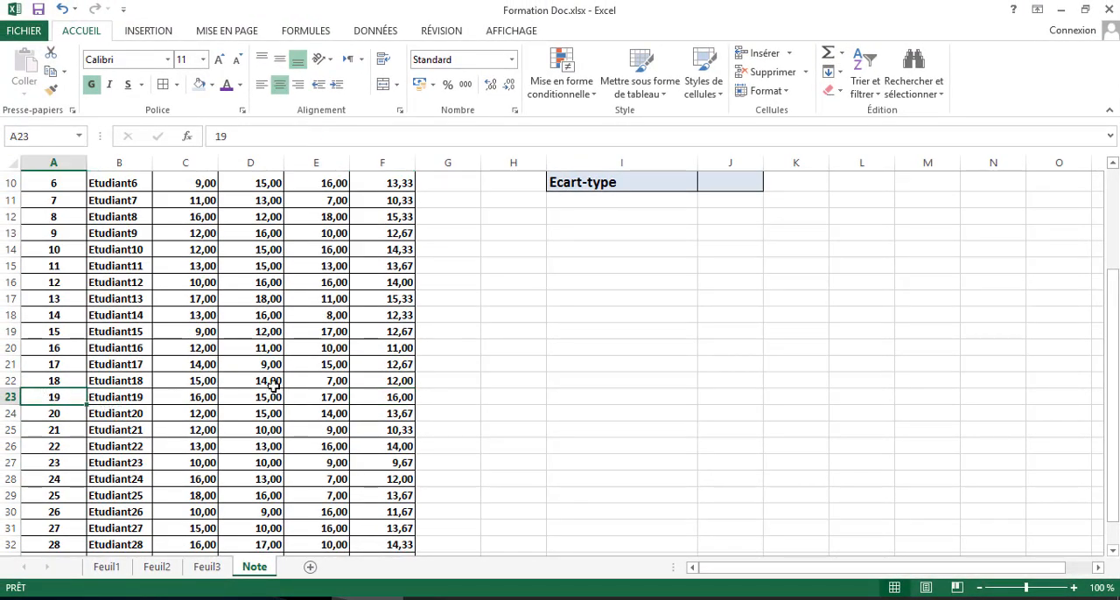
pyautogui.click(397, 395)
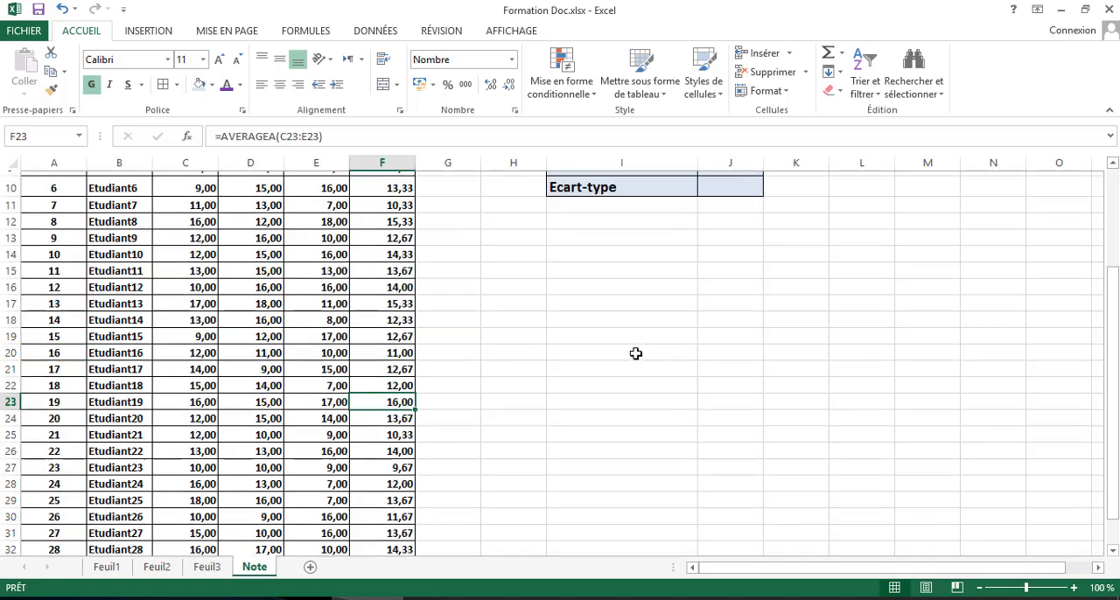
# - Start a formula in the MoyenneMin result cell J6 with the MIN function from the Tous category
pyautogui.scroll(3, 634, 352)
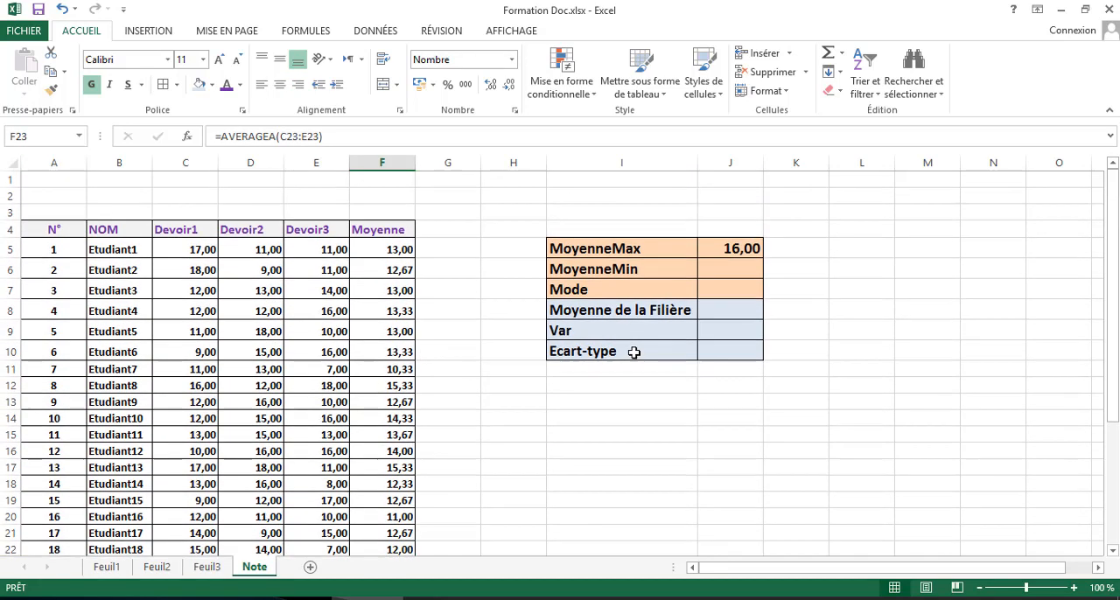
pyautogui.click(717, 271)
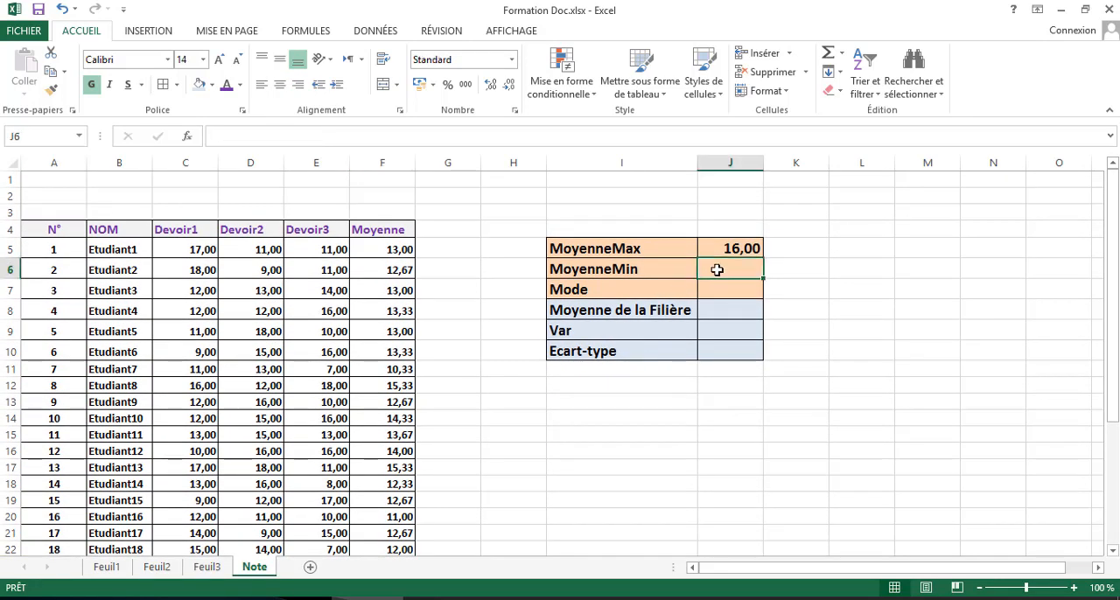
pyautogui.click(188, 138)
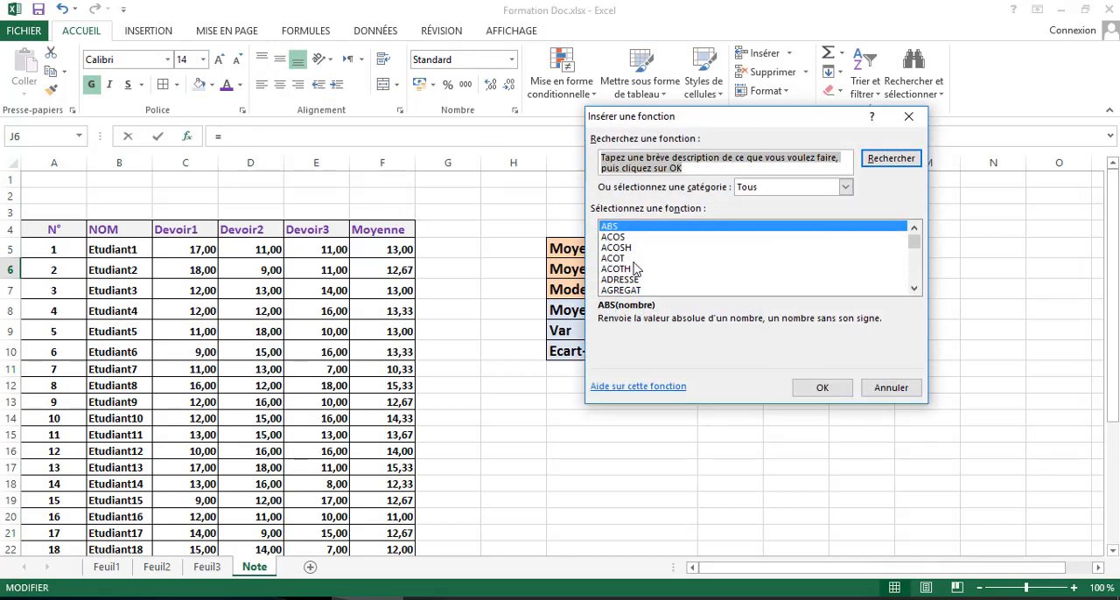
pyautogui.click(635, 260)
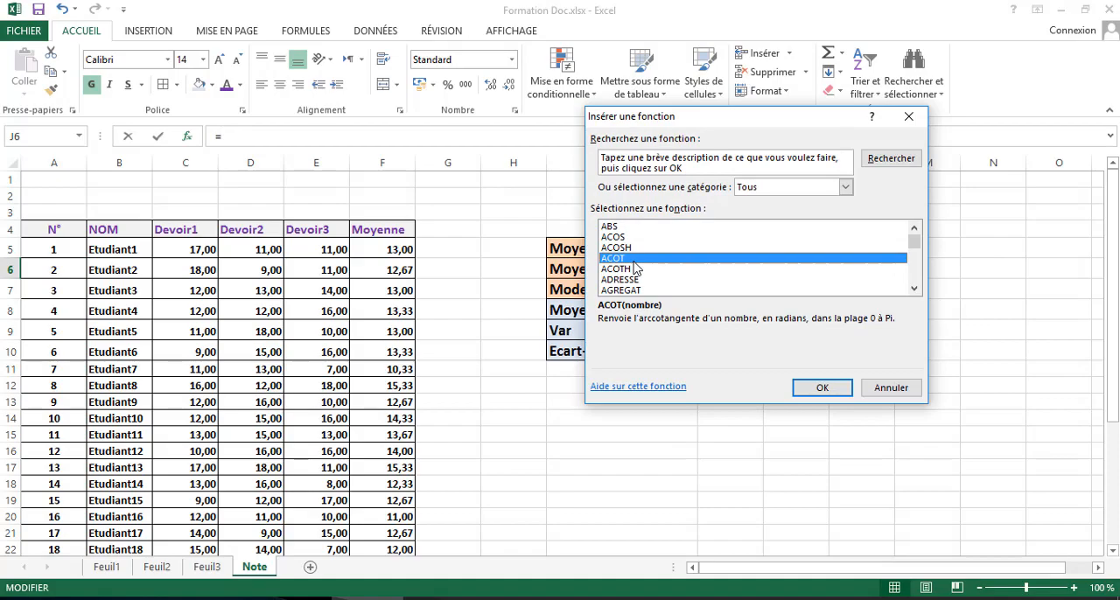
pyautogui.press('m')
pyautogui.press('Down')
pyautogui.press('Down')
pyautogui.press('Down')
pyautogui.press('Down')
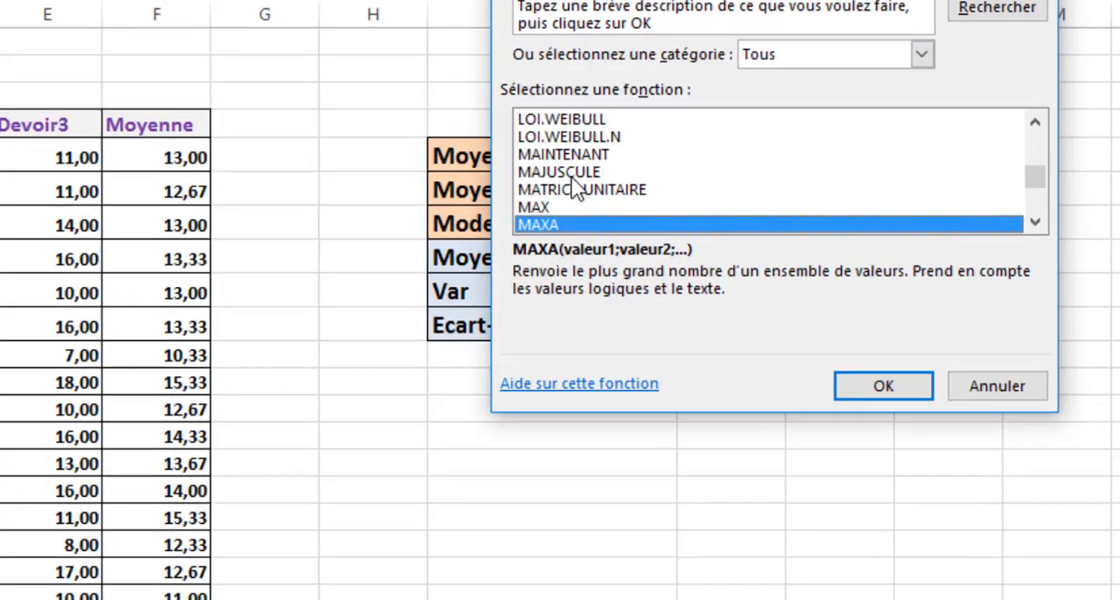
pyautogui.press('Down')
pyautogui.press('Down')
pyautogui.press('Down')
pyautogui.press('Down')
pyautogui.press('Down')
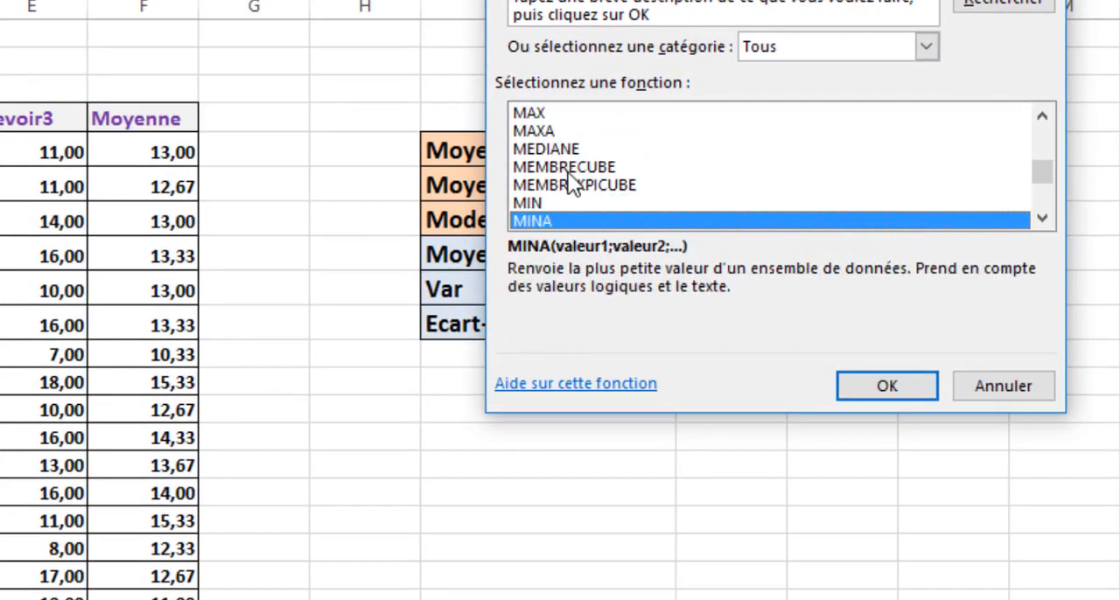
pyautogui.click(531, 206)
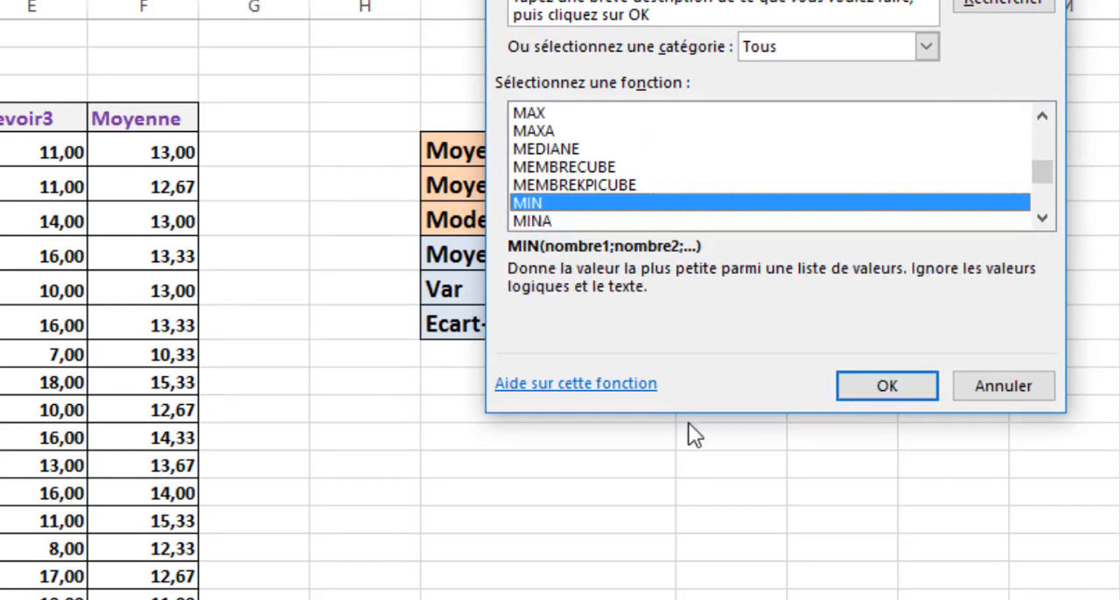
pyautogui.click(866, 387)
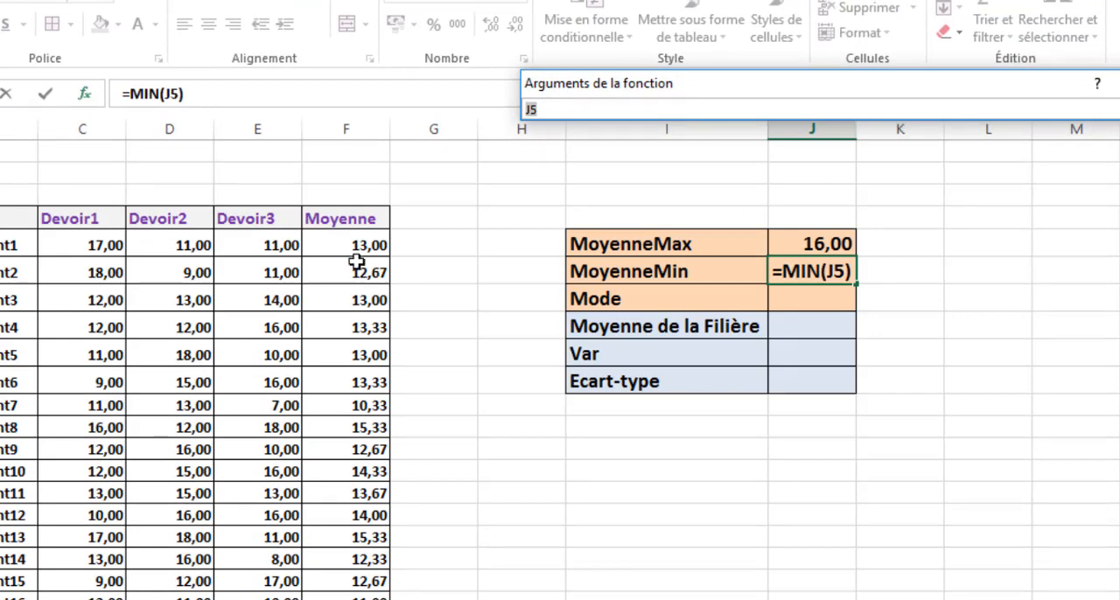
# - Set the Nombre1 argument of MIN to the student averages F5:F34 and enter the formula in J6
pyautogui.click(339, 254)
pyautogui.moveTo(340, 256); pyautogui.dragTo(350, 598)
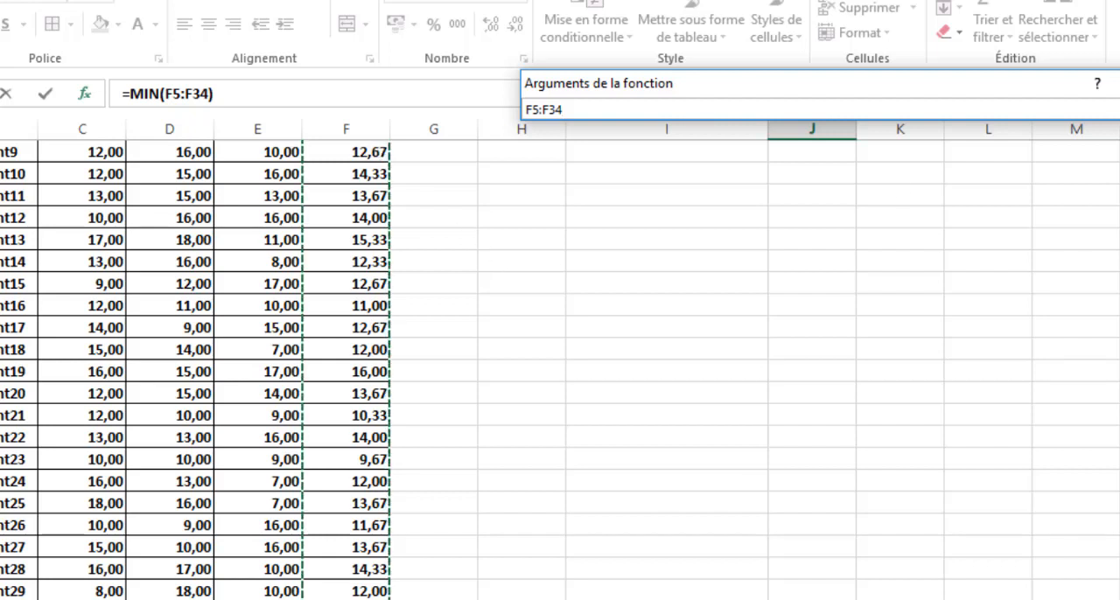
pyautogui.click(1110, 110)
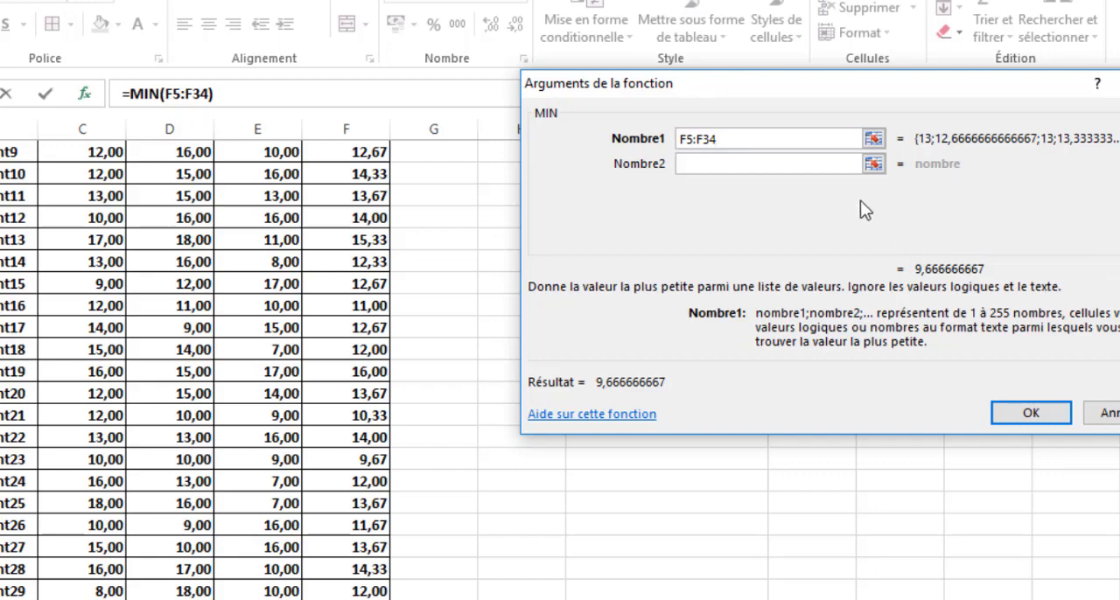
pyautogui.click(1034, 412)
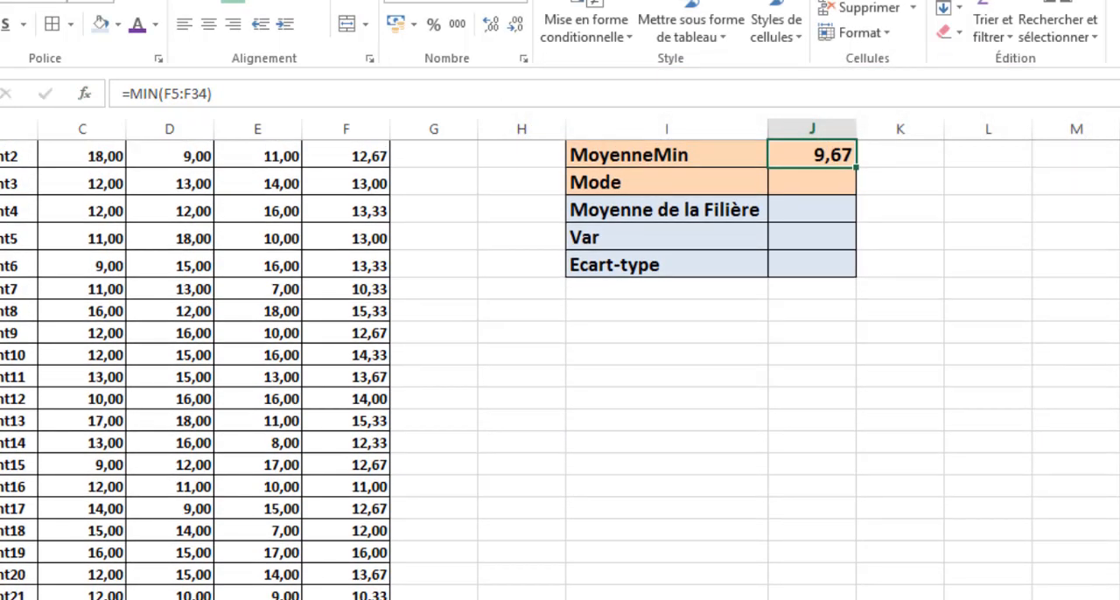
# - Locate the lowest average in the Moyenne column to check it against the MoyenneMin result
pyautogui.click(346, 599)
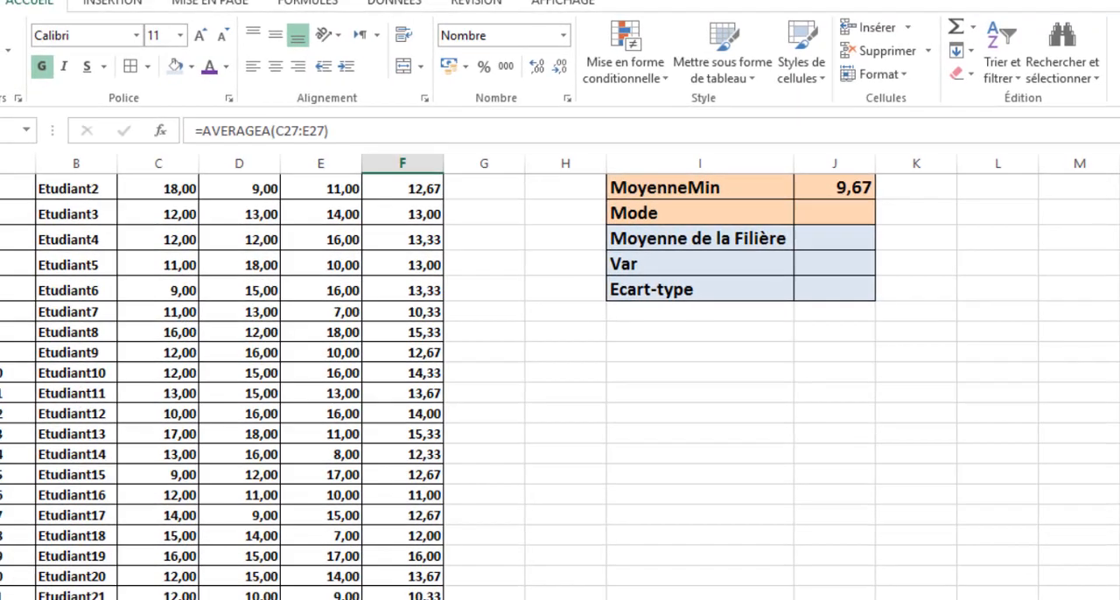
pyautogui.scroll(-2, 907, 395)
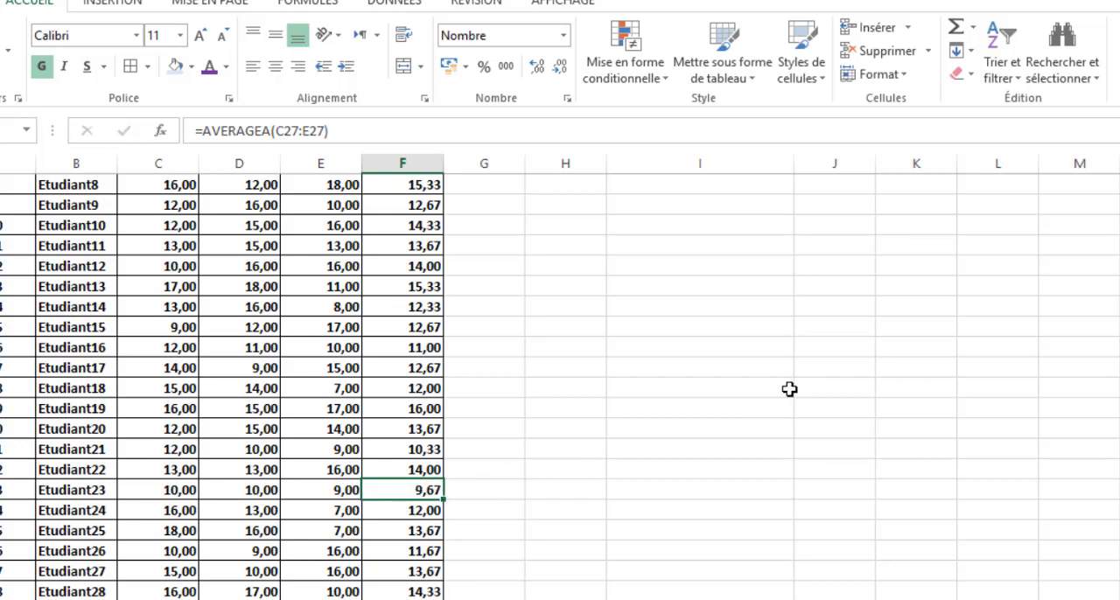
pyautogui.scroll(3, 789, 389)
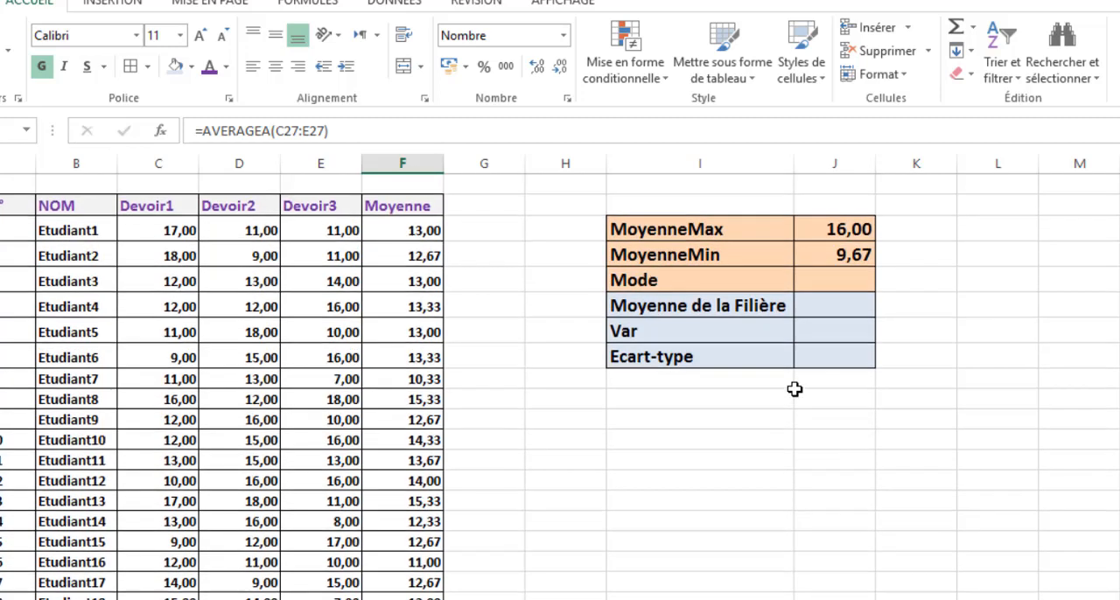
# - Select the empty result cell J7 next to the Mode label
pyautogui.click(842, 278)
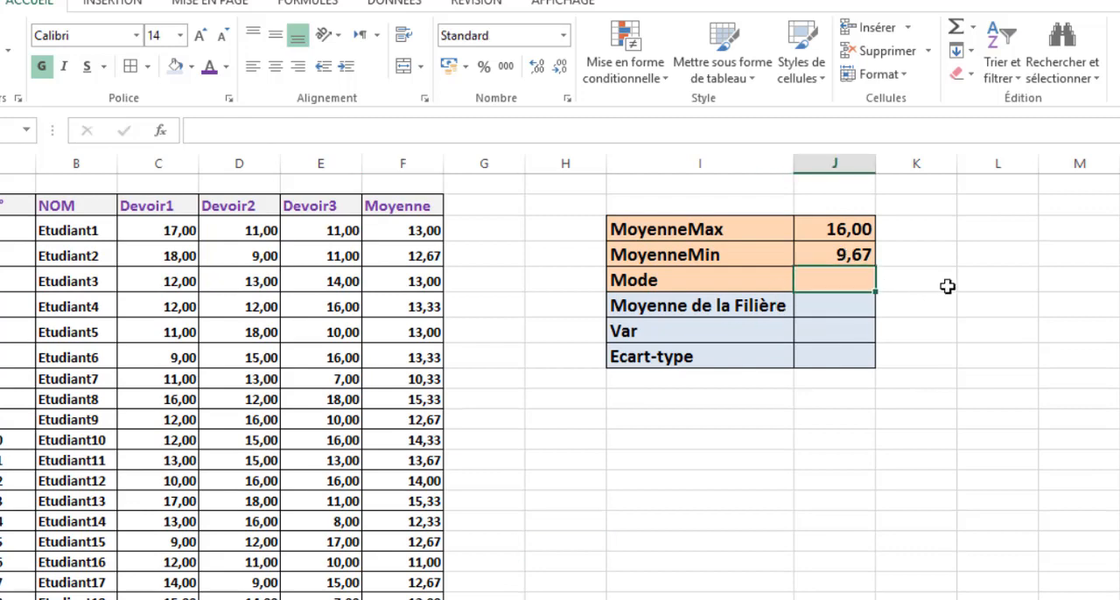
pyautogui.scroll(1, 947, 287)
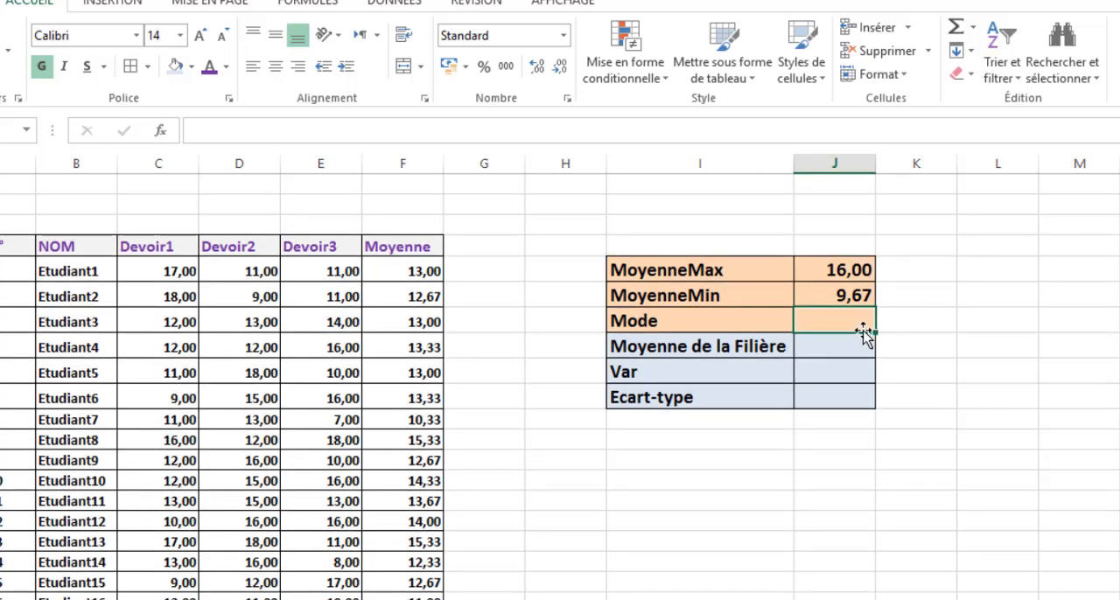
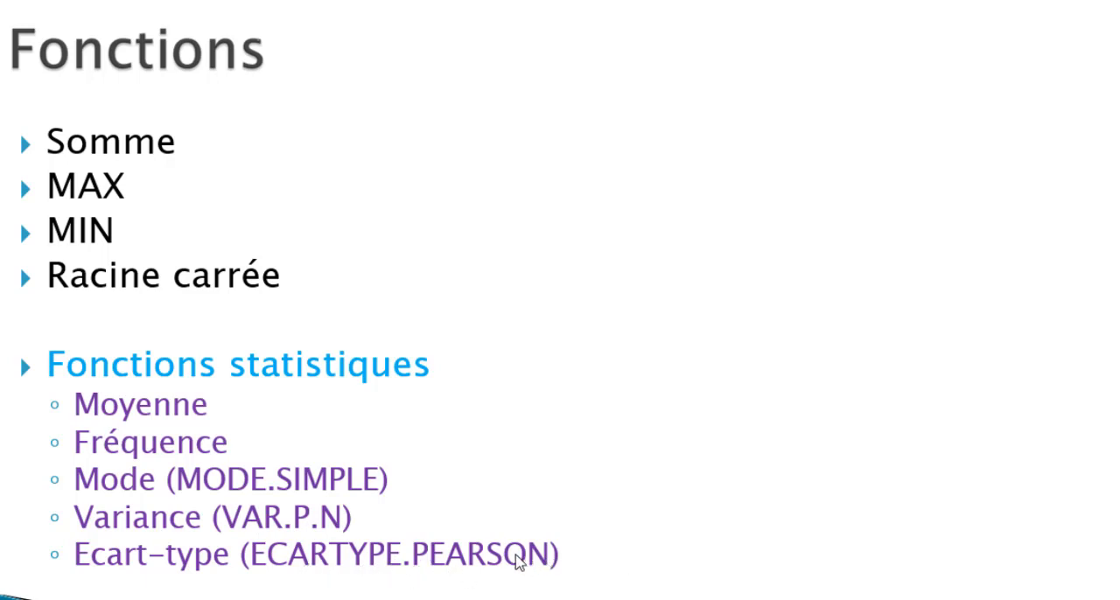
# - Switch back to the Excel grades sheet and start a MODE.SIMPLE formula from the Tous category in the Mode result cell J7
pyautogui.hotkey('alt', 'Tab')
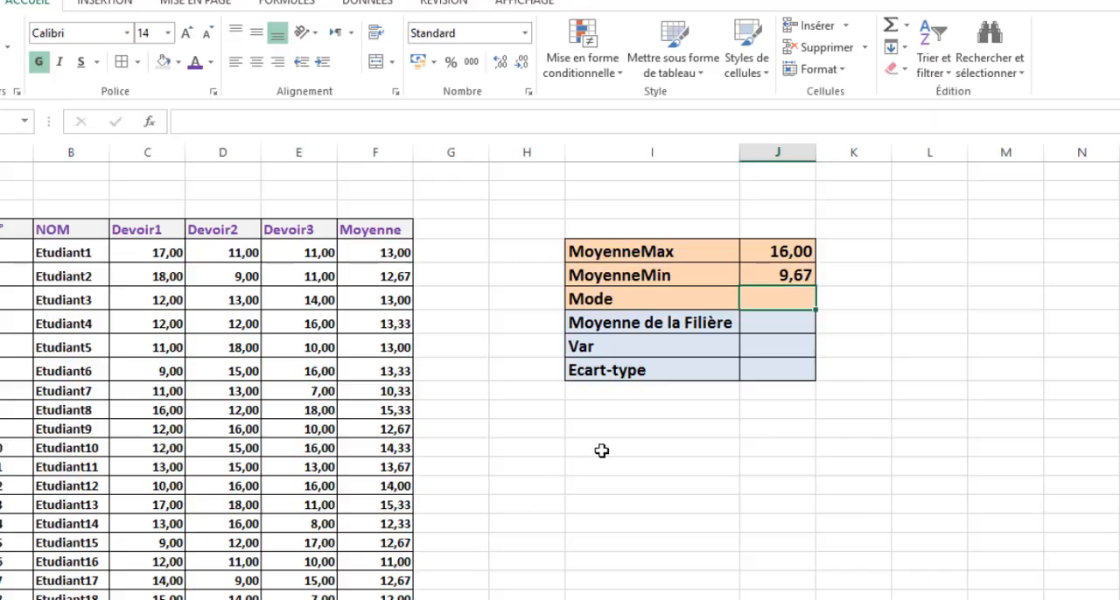
pyautogui.click(149, 122)
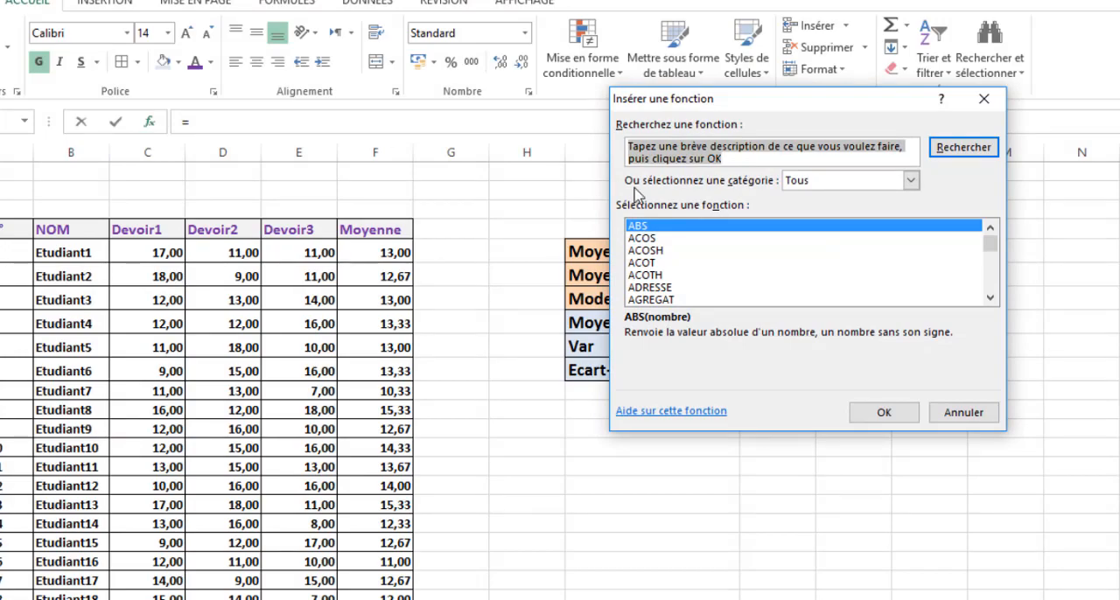
pyautogui.click(911, 181)
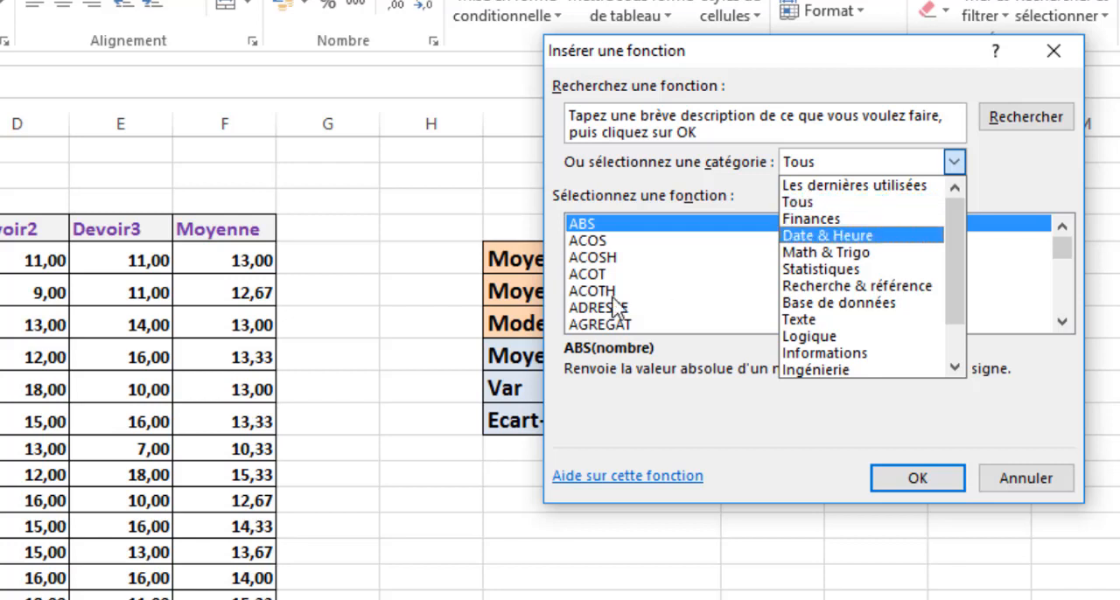
pyautogui.click(803, 210)
pyautogui.click(613, 294)
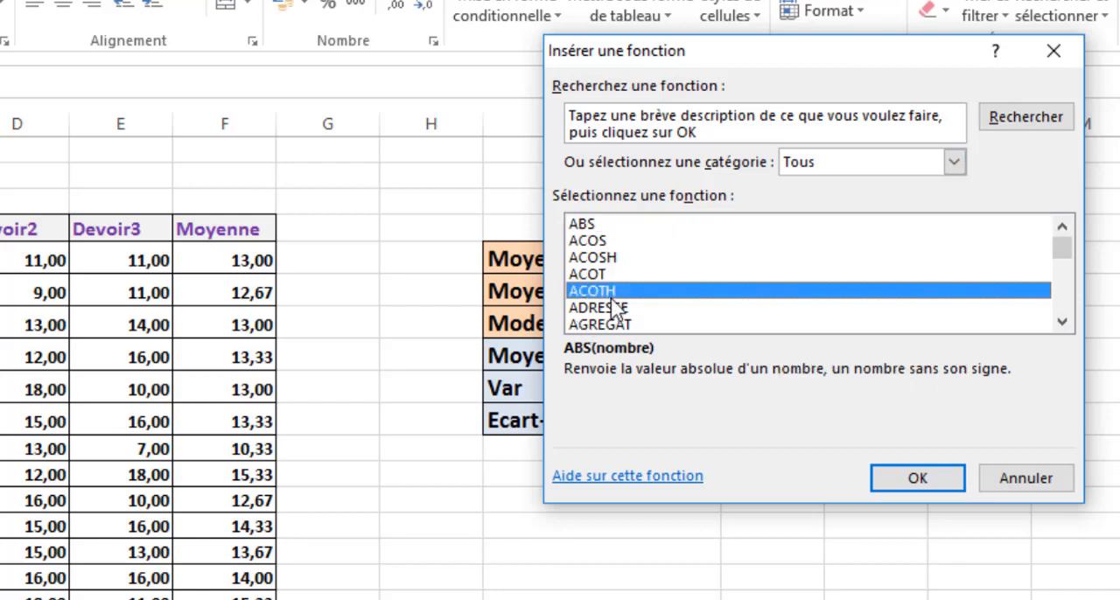
pyautogui.press('m')
pyautogui.press('m')
pyautogui.press('m')
pyautogui.press('m')
pyautogui.press('m')
pyautogui.press('m')
pyautogui.press('m')
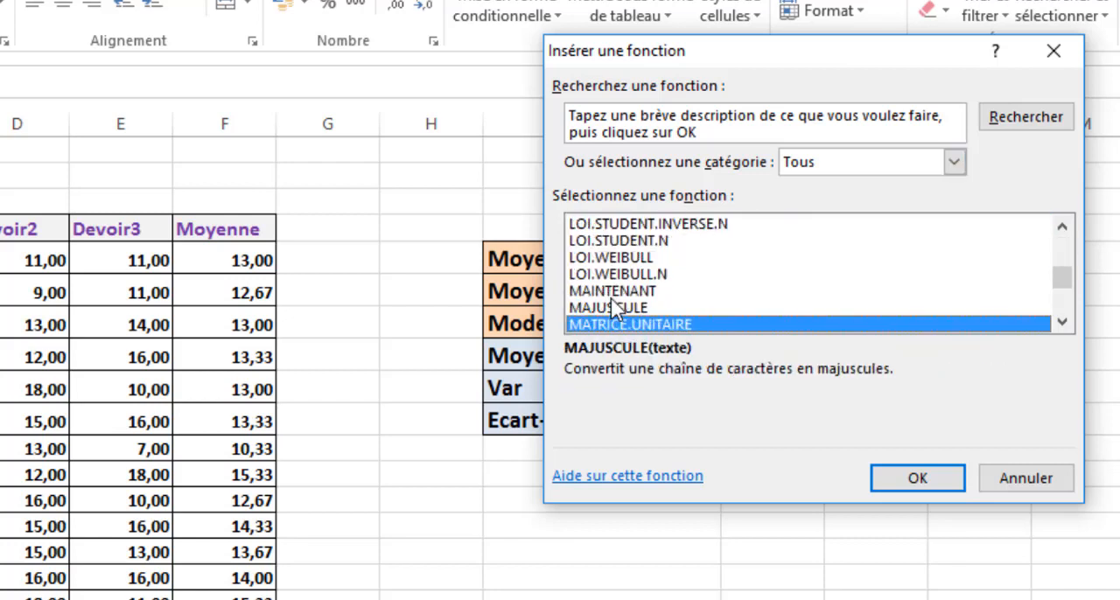
pyautogui.press('m')
pyautogui.press('m')
pyautogui.press('m')
pyautogui.press('m')
pyautogui.press('m')
pyautogui.press('m')
pyautogui.press('m')
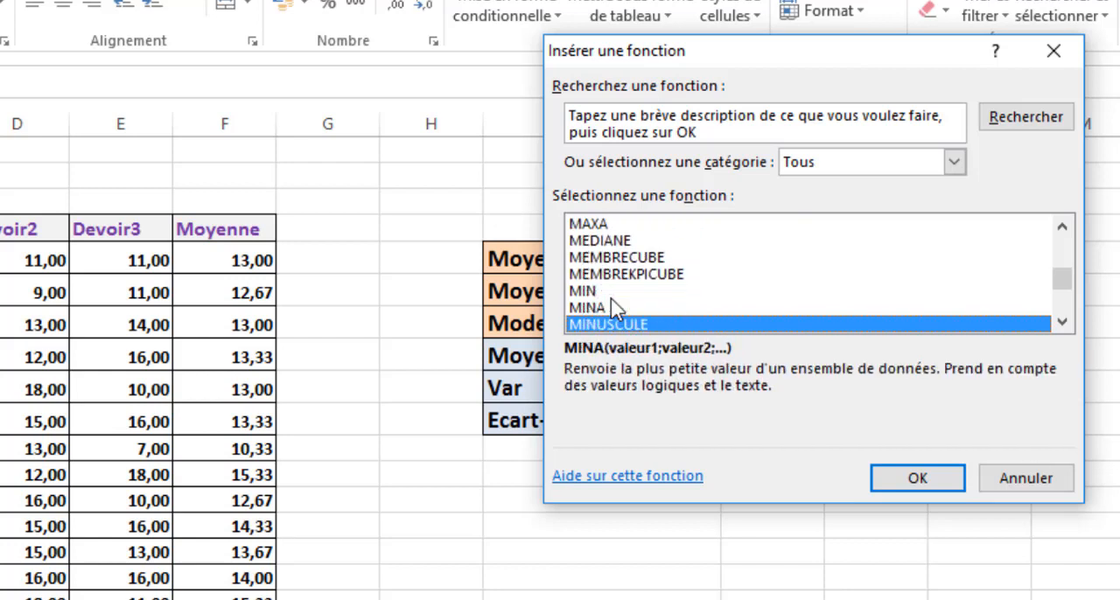
pyautogui.press('m')
pyautogui.press('m')
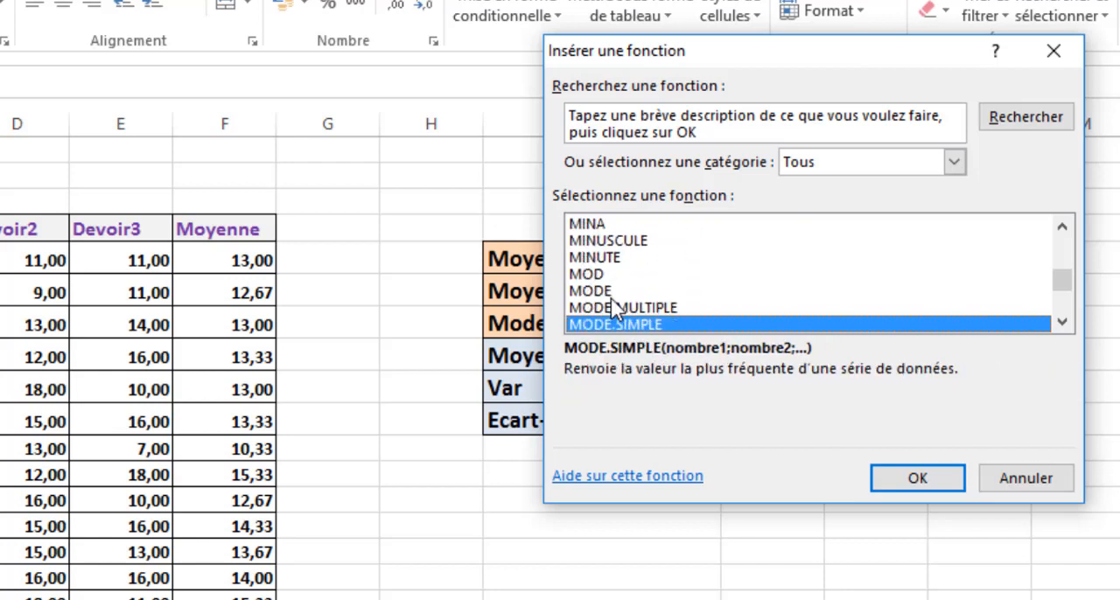
pyautogui.click(927, 476)
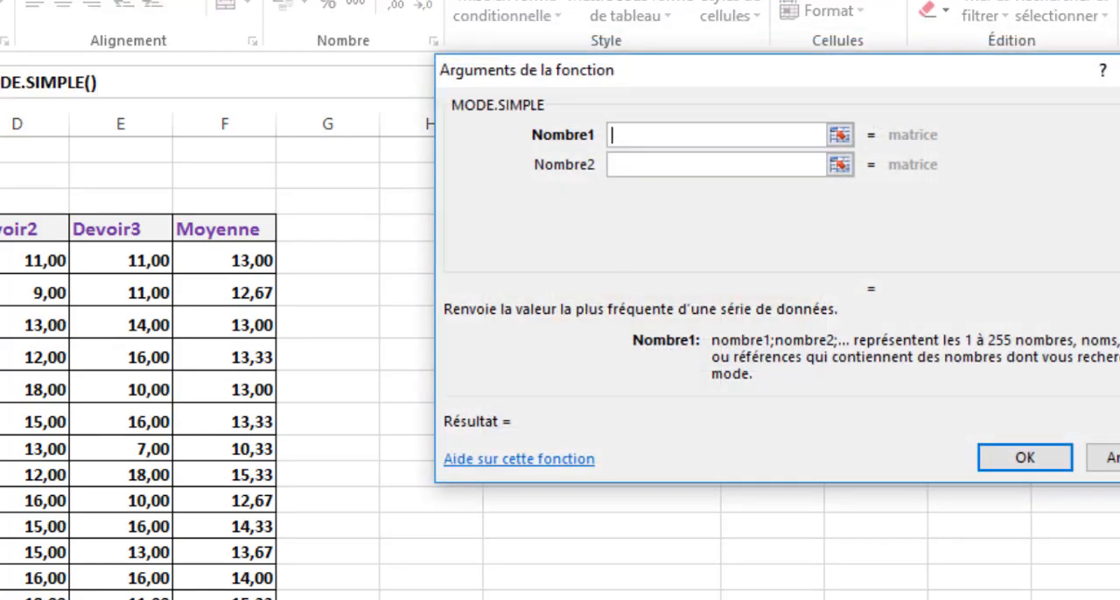
# - Set the Nombre1 argument of MODE.SIMPLE to the student averages F5:F34 and enter the formula in J7
pyautogui.click(245, 256)
pyautogui.moveTo(245, 256); pyautogui.dragTo(249, 586)
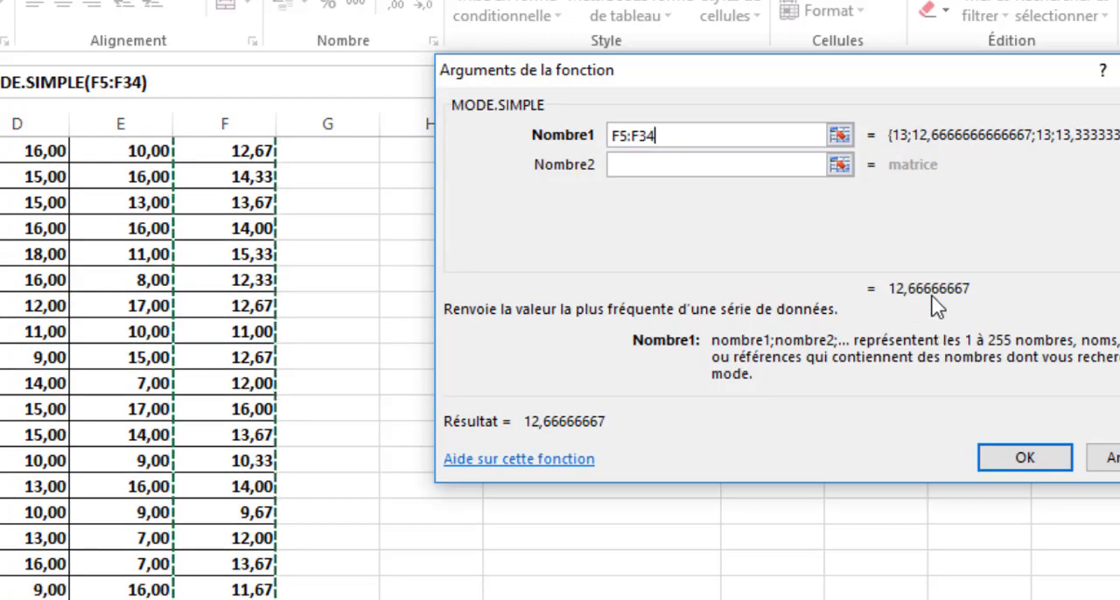
pyautogui.click(1023, 457)
pyautogui.scroll(1, 682, 374)
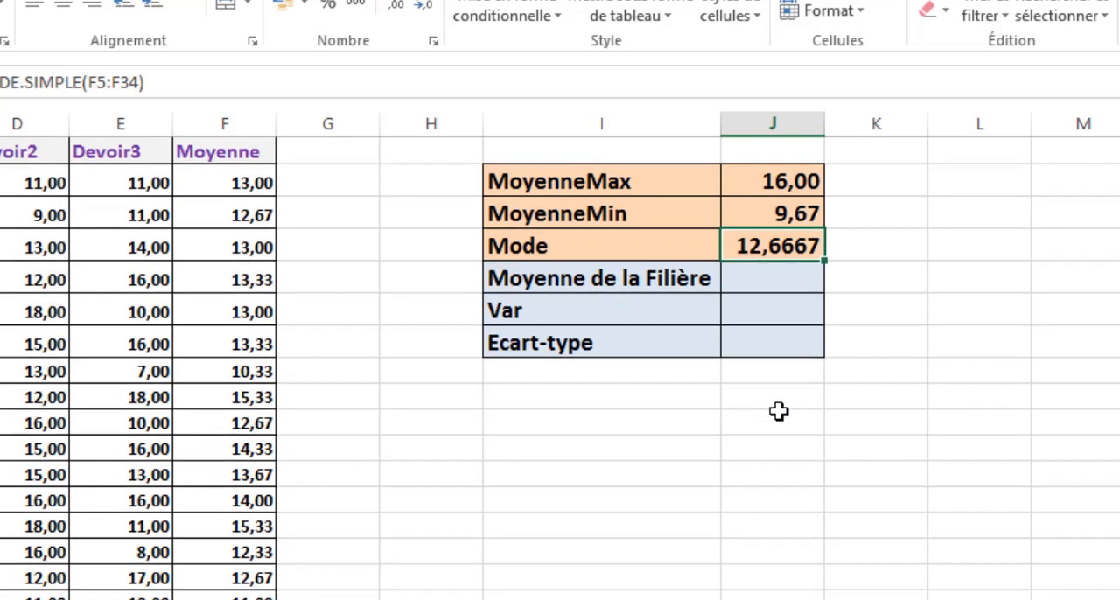
# - Label cell A36, below the grades table, with the text "Modde"
pyautogui.scroll(-6, 560, 368)
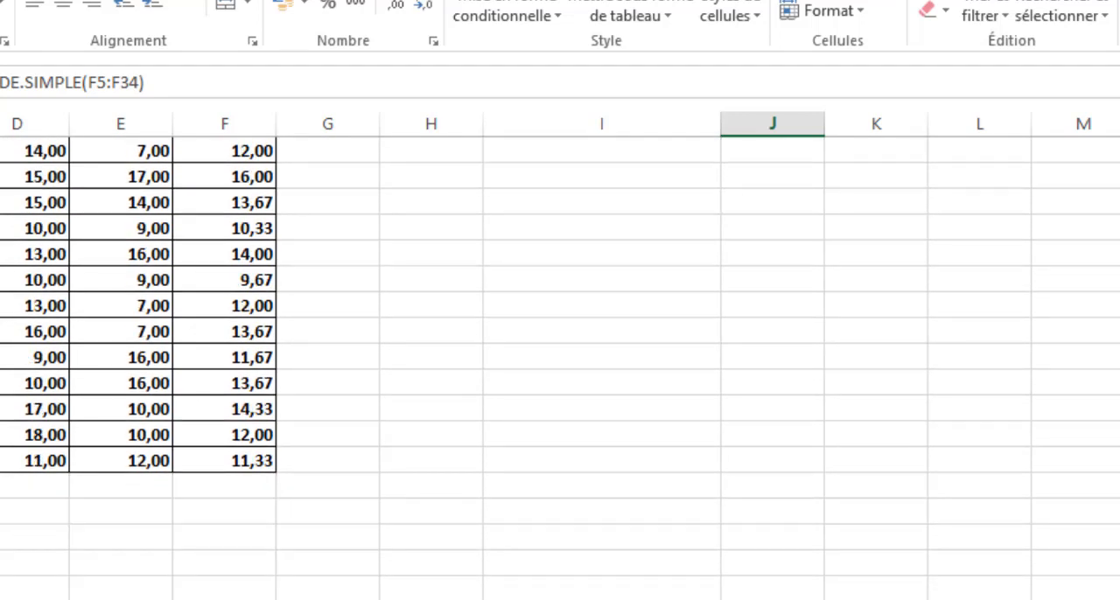
pyautogui.click(5, 427)
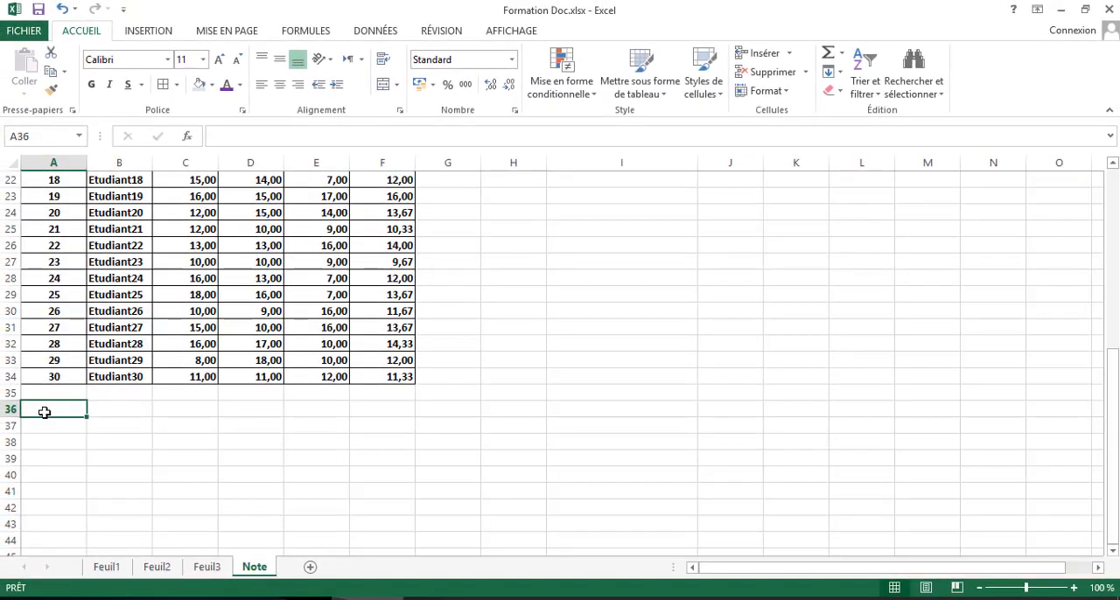
pyautogui.write('Mo')
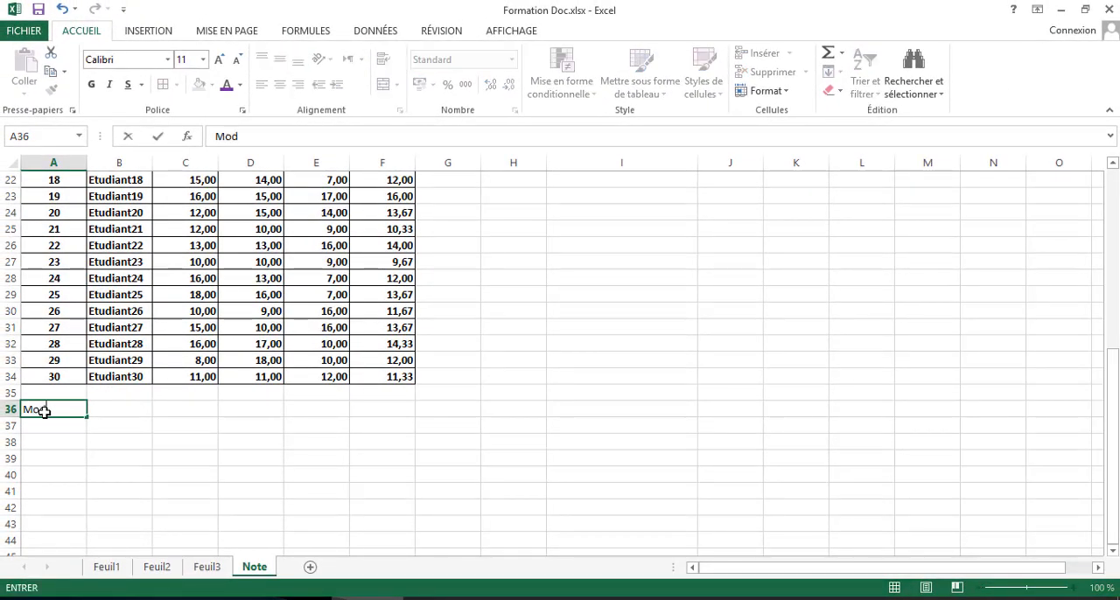
pyautogui.write('d')
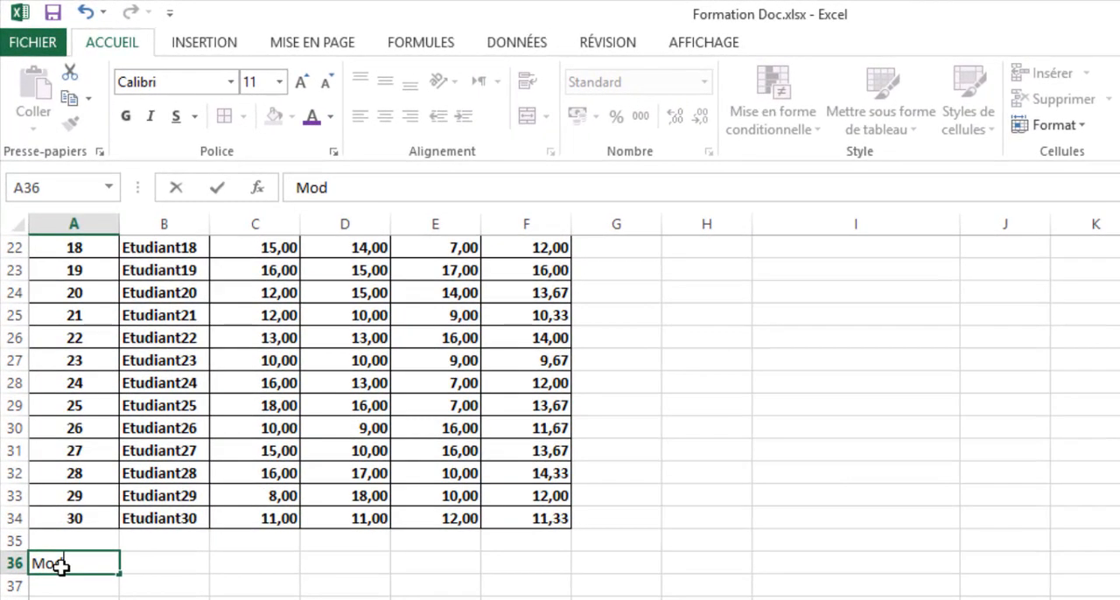
pyautogui.write('de')
# - Start a formula in C36 under the Devoir1 column with MODE.SIMPLE from the Les dernières utilisées category
pyautogui.click(274, 558)
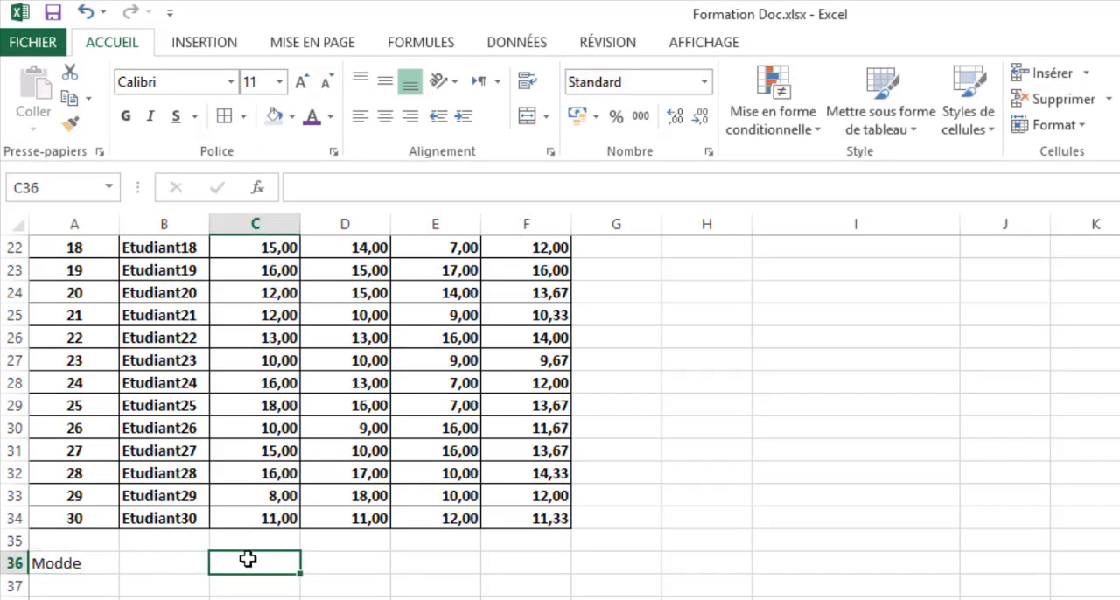
pyautogui.scroll(2, 259, 581)
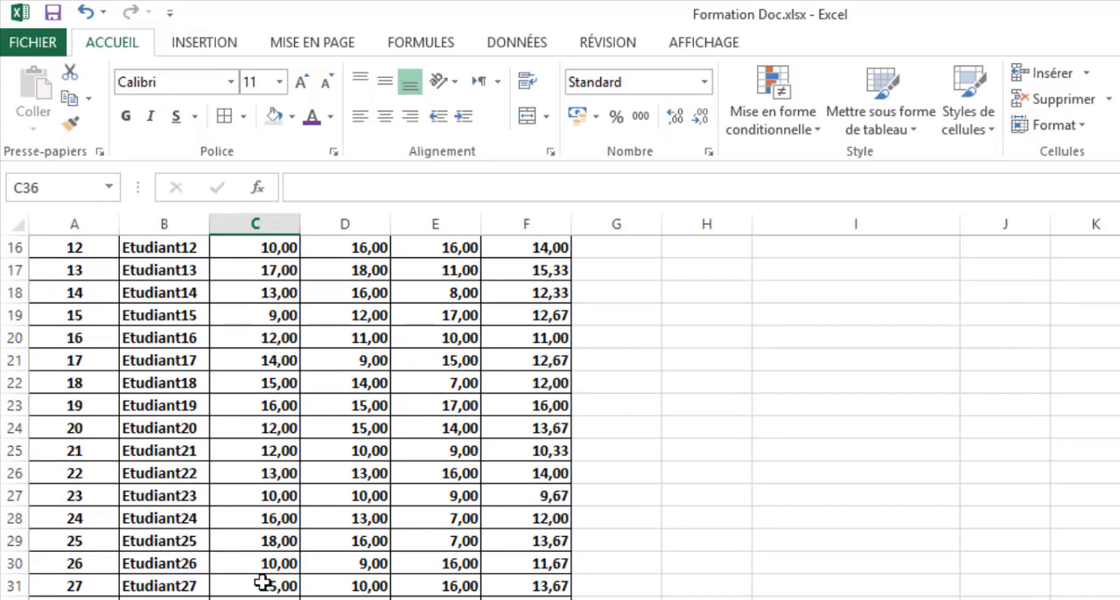
pyautogui.click(258, 188)
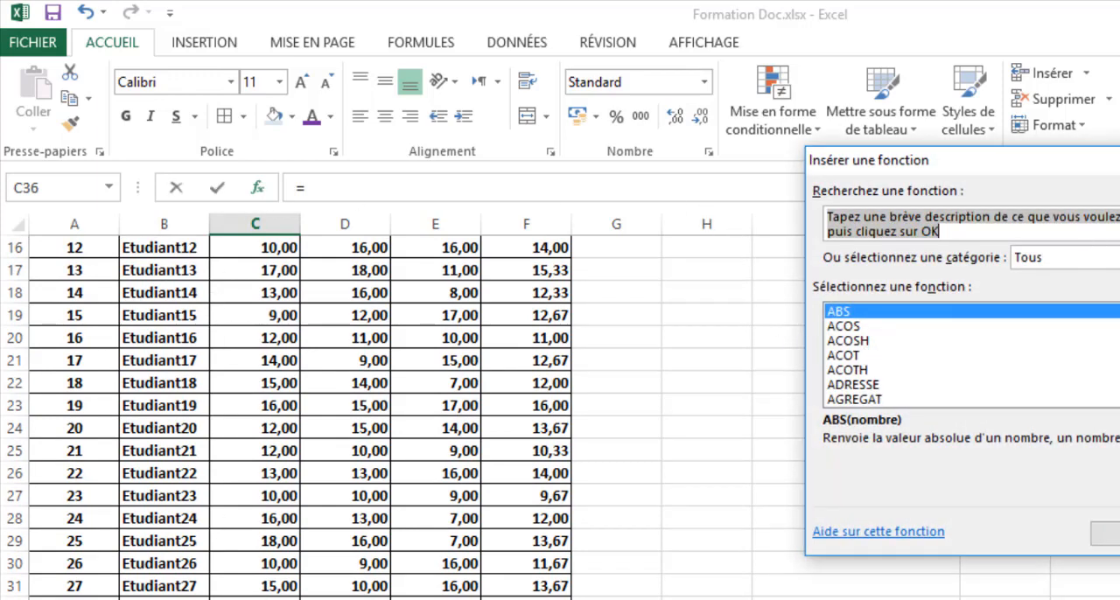
pyautogui.click(1068, 258)
pyautogui.click(978, 242)
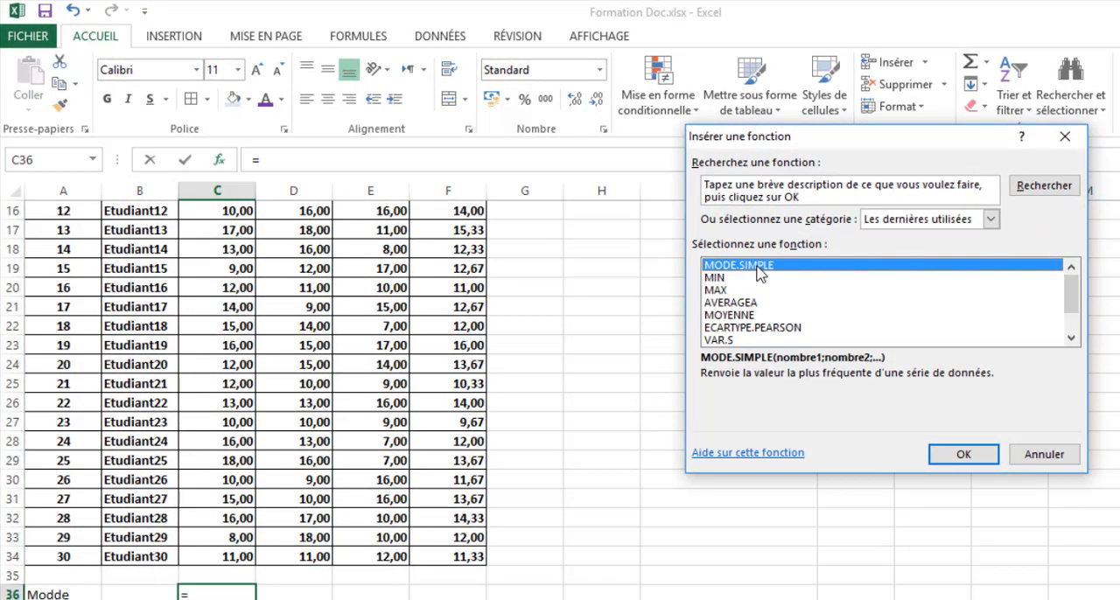
pyautogui.click(960, 454)
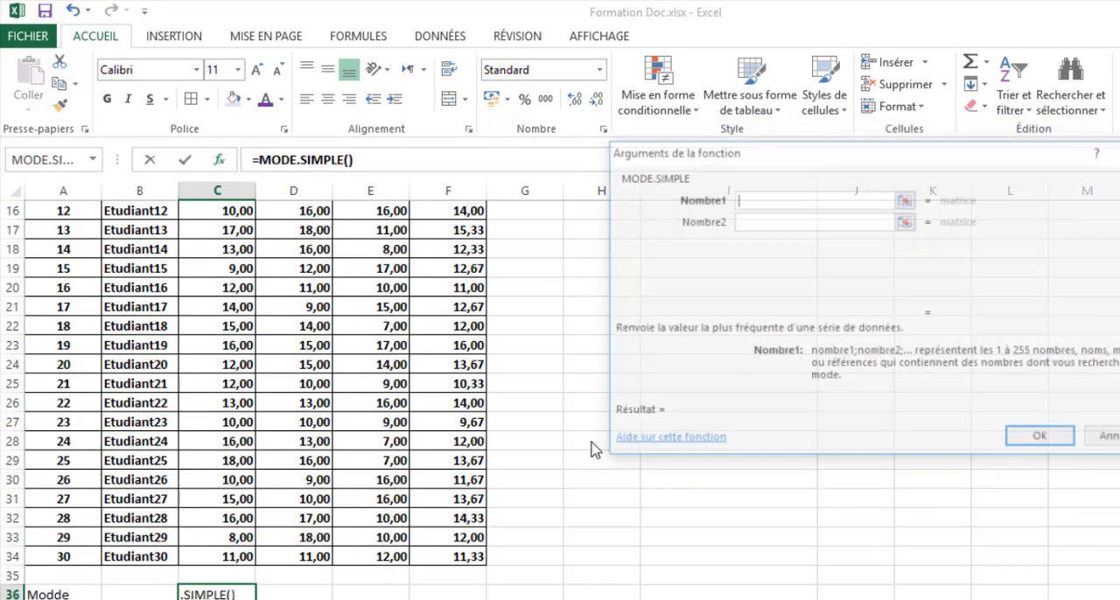
# - Set the Nombre1 argument of MODE.SIMPLE to the Devoir1 grades C5:C34 and enter the formula in C36
pyautogui.scroll(5, 187, 312)
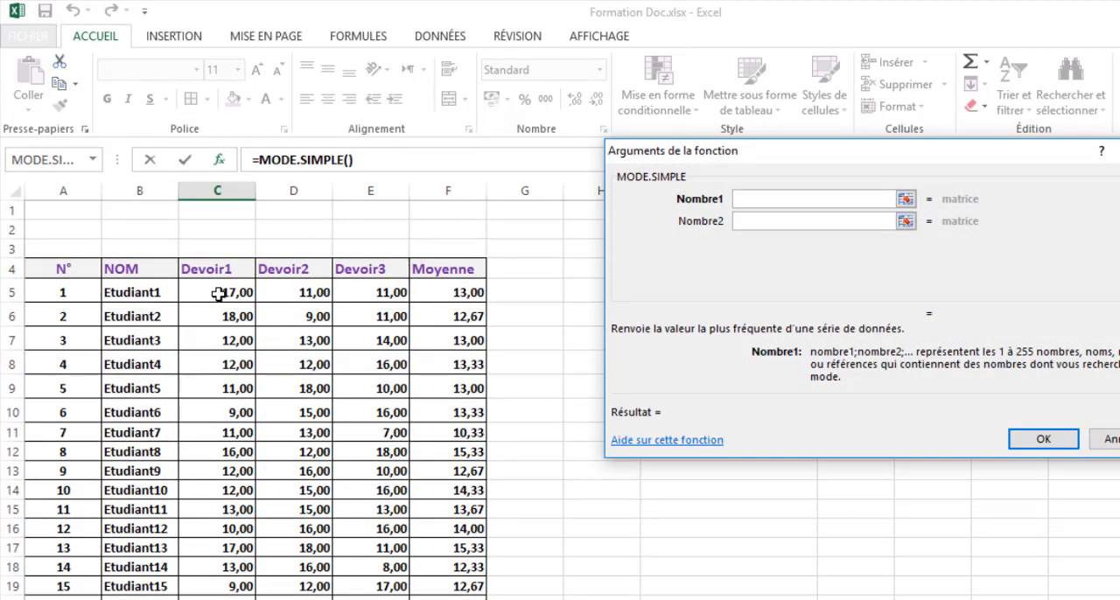
pyautogui.moveTo(218, 294); pyautogui.dragTo(218, 599)
pyautogui.click(1054, 438)
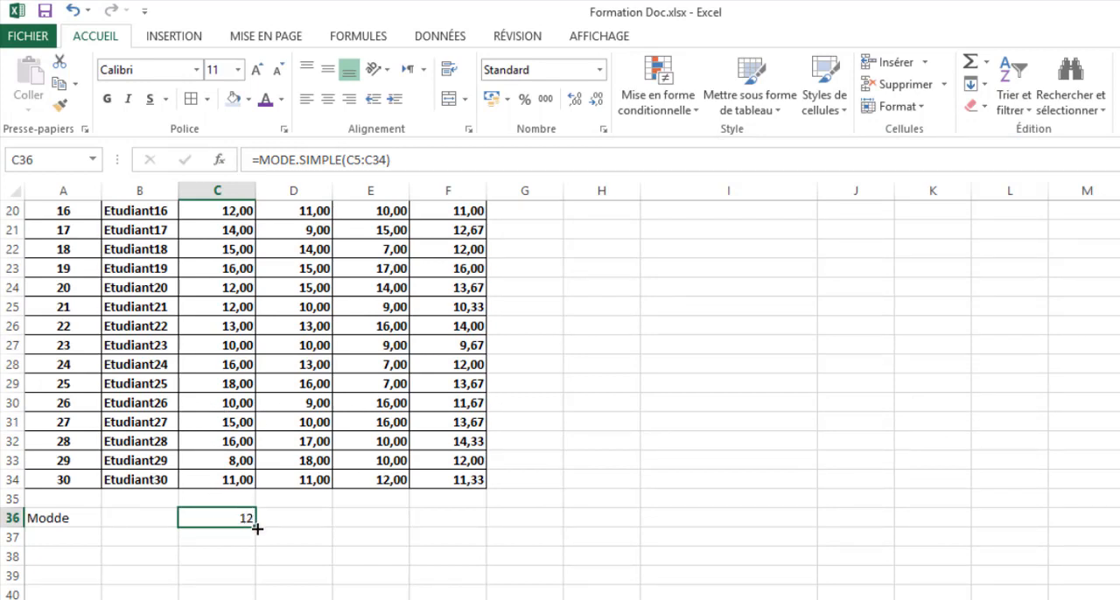
# - Copy the mode formula from C36 across to D36 and E36 for Devoir2 and Devoir3 and inspect the copied formulas
pyautogui.moveTo(256, 527); pyautogui.dragTo(404, 531)
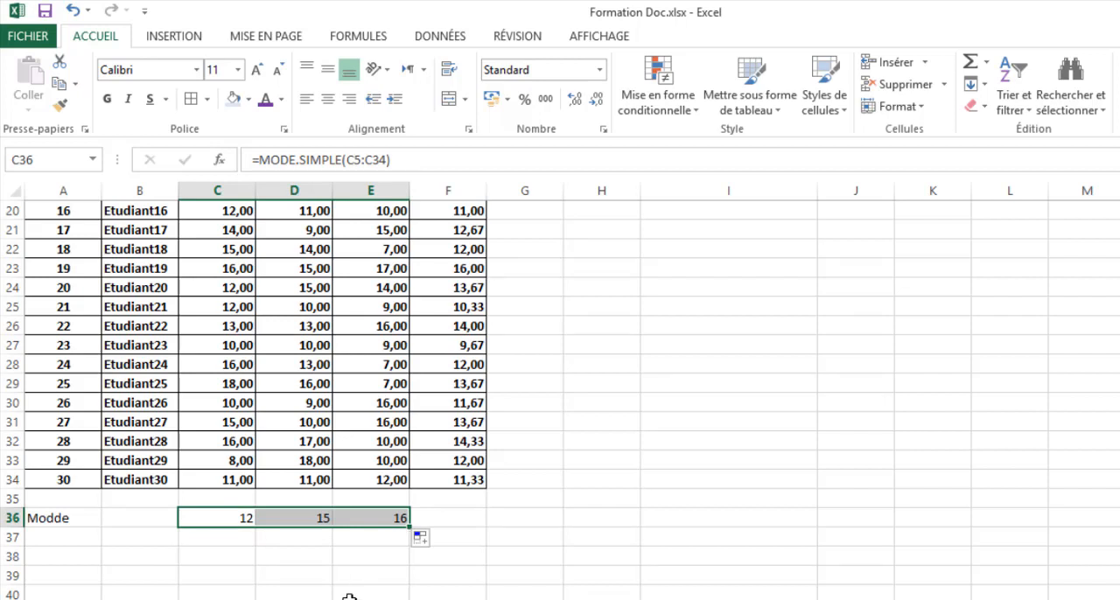
pyautogui.click(299, 517)
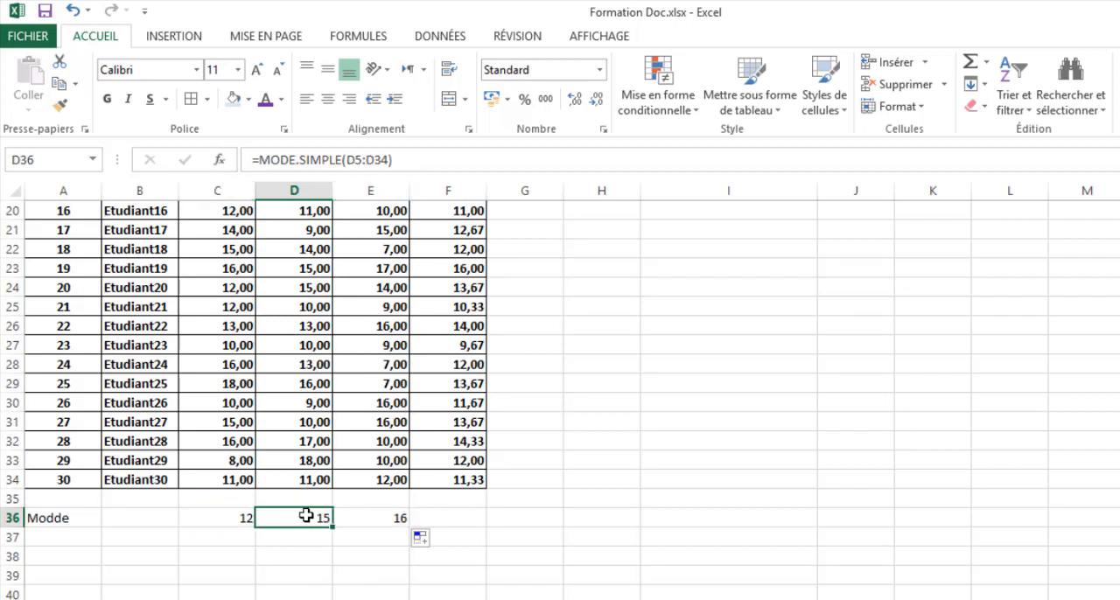
pyautogui.click(393, 518)
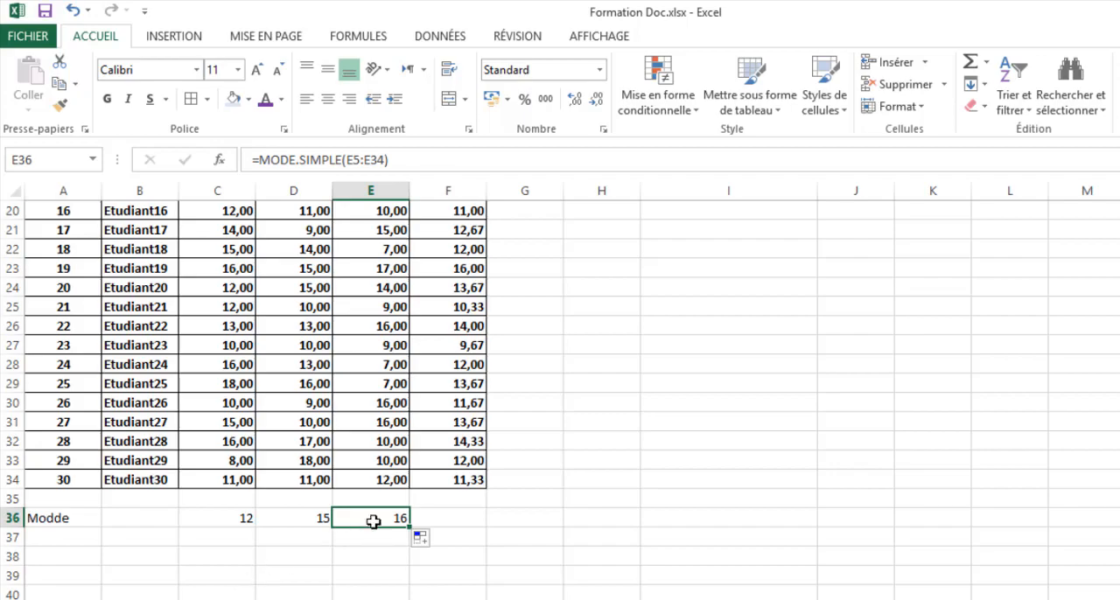
# - Start a formula in the Moyenne de la Filière result cell J8 with MOYENNE from the Les dernières utilisées category
pyautogui.scroll(3, 373, 520)
pyautogui.scroll(3, 372, 522)
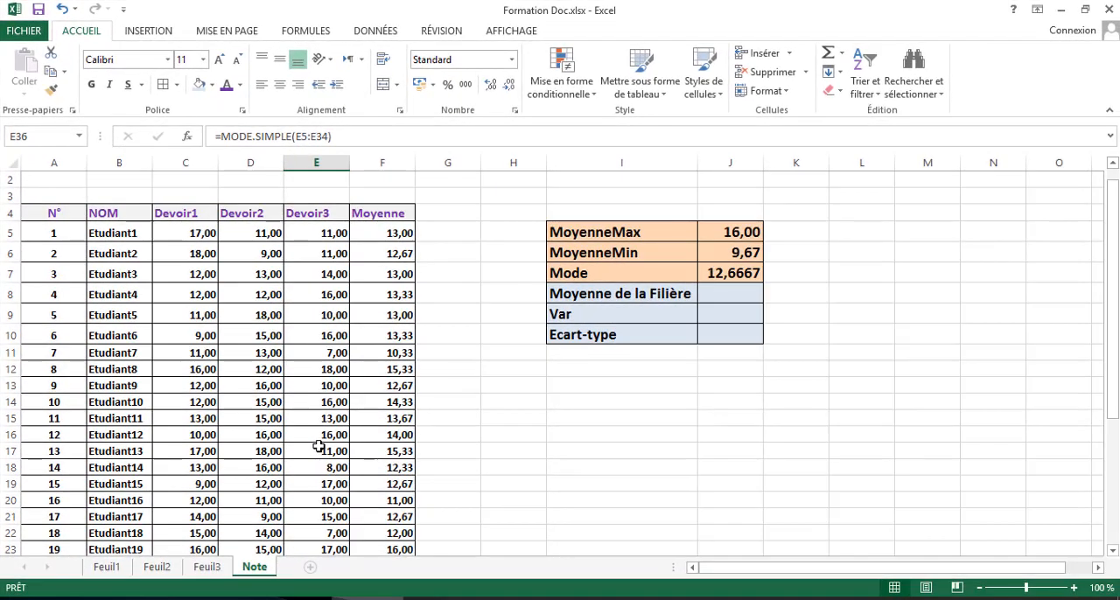
pyautogui.scroll(-1, 318, 446)
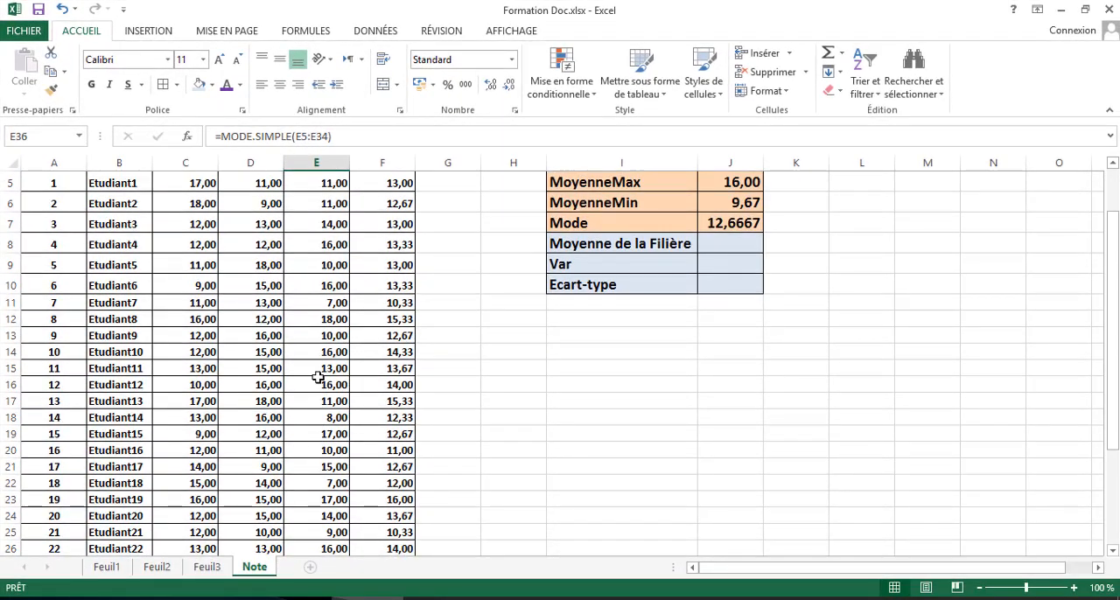
pyautogui.click(725, 244)
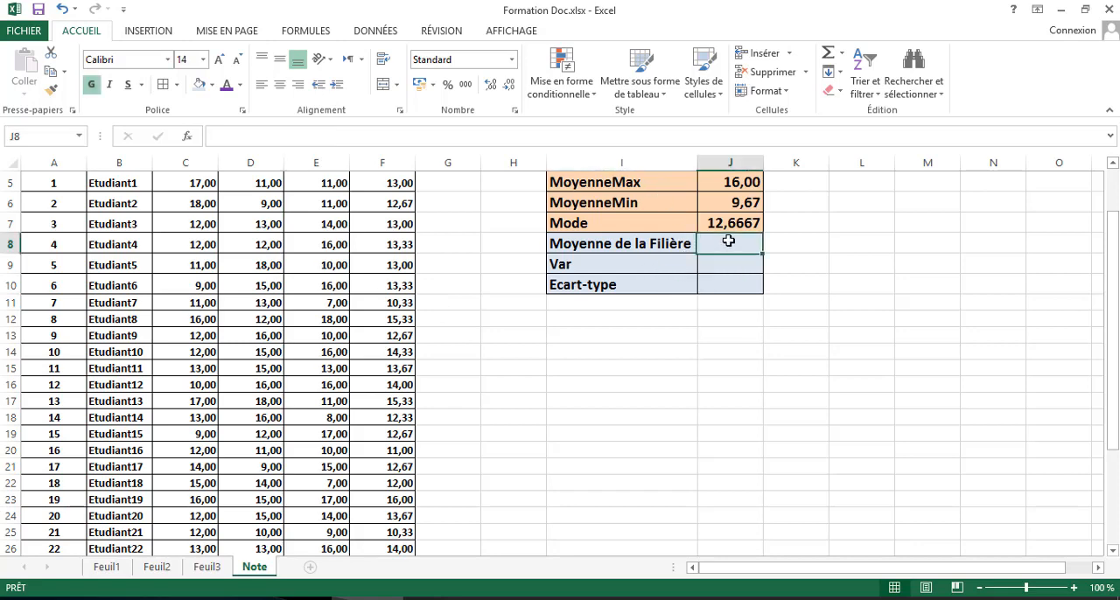
pyautogui.scroll(1, 728, 240)
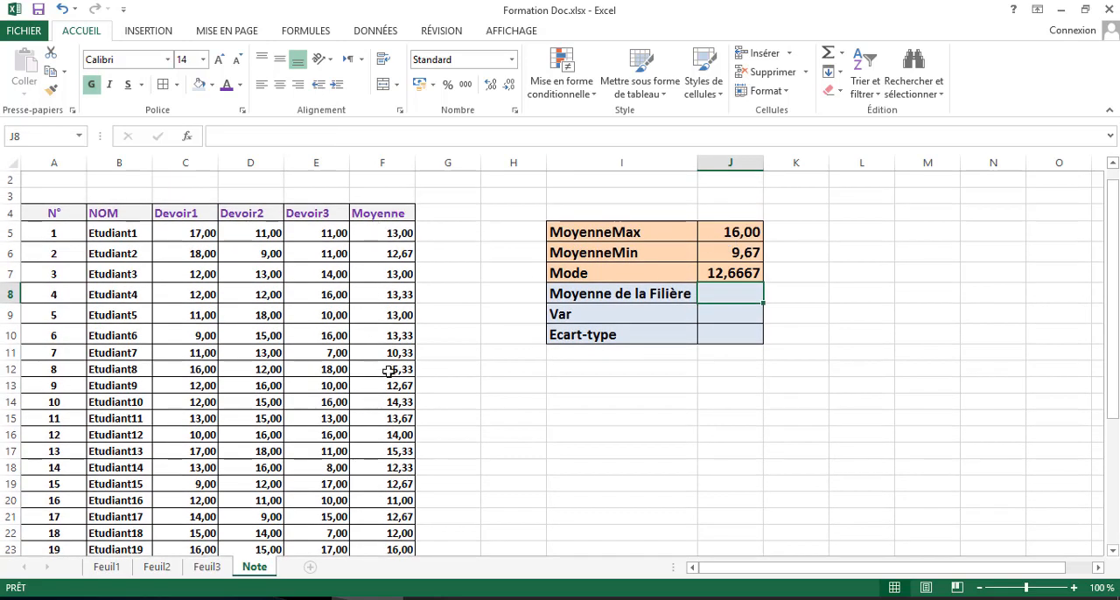
pyautogui.click(189, 137)
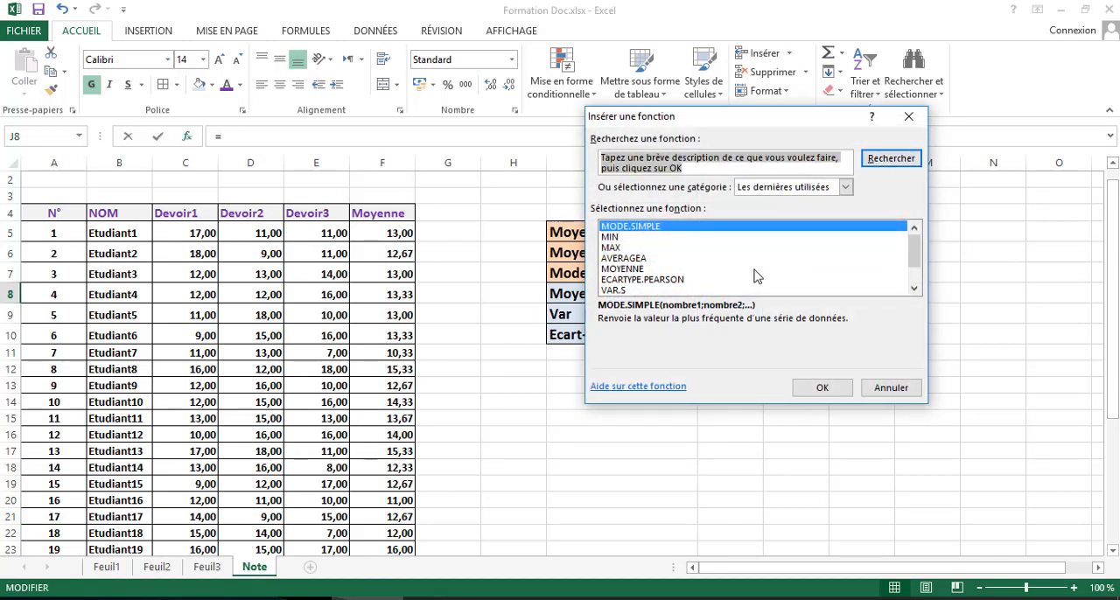
pyautogui.click(845, 187)
pyautogui.click(844, 187)
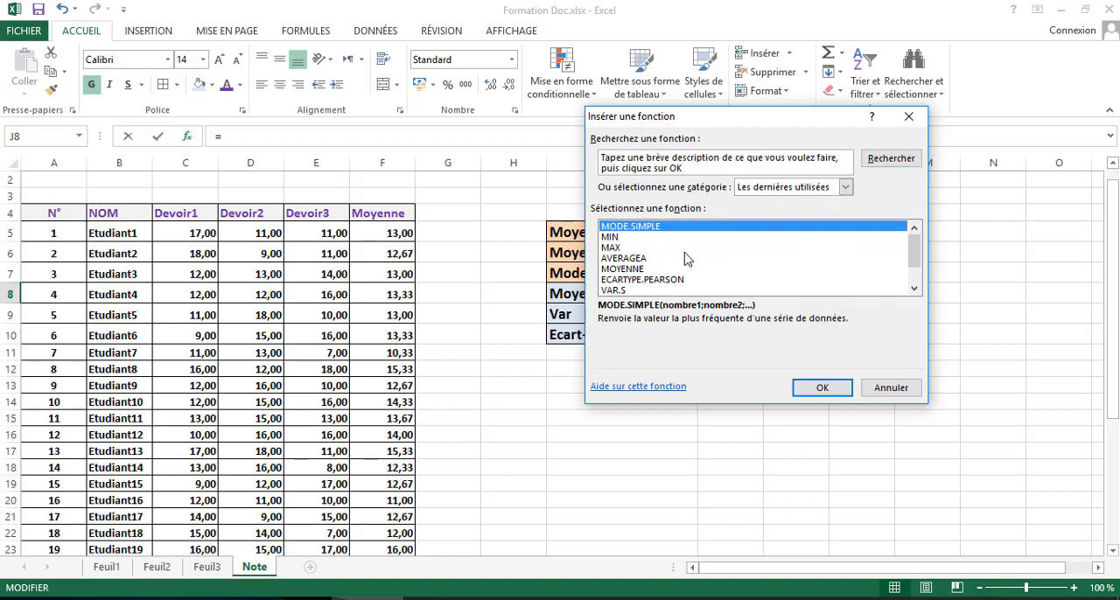
pyautogui.click(621, 269)
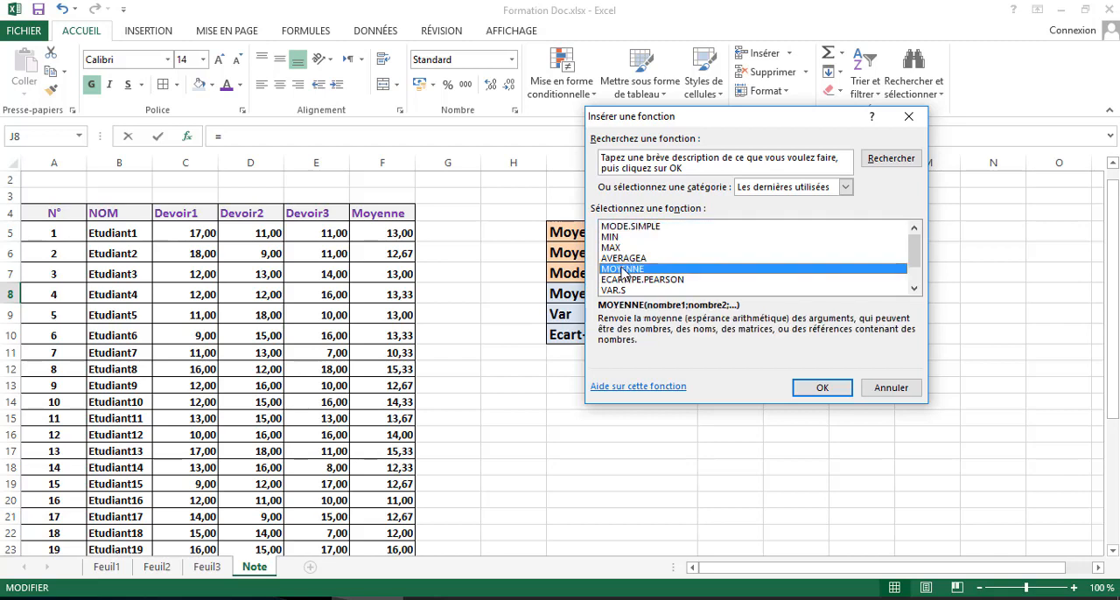
pyautogui.click(818, 388)
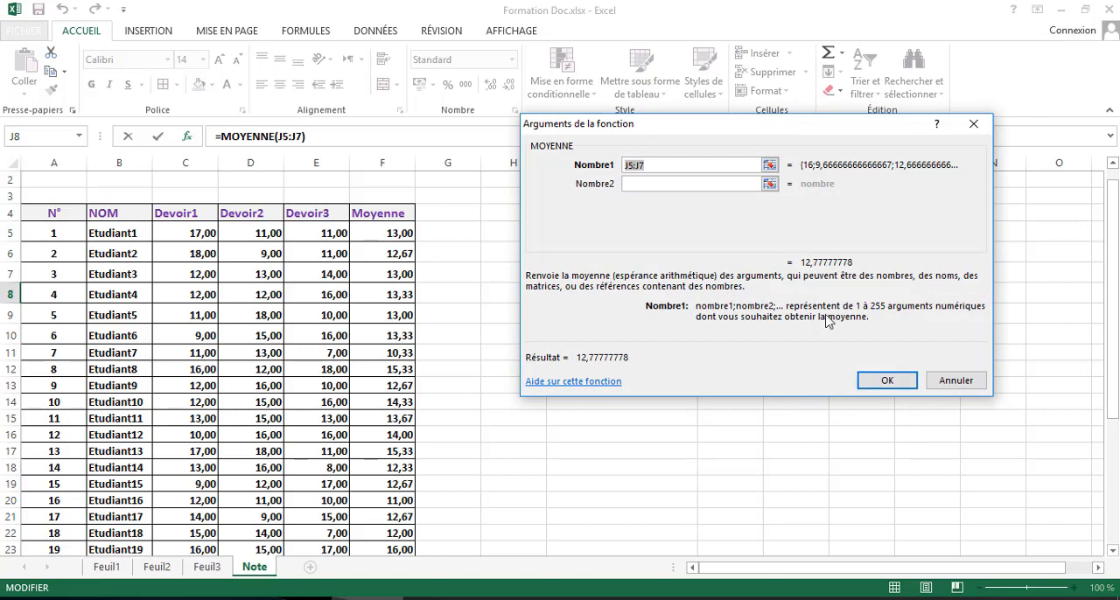
# - Set the Nombre1 argument of MOYENNE to the Moyenne column F5:F34 and enter the formula in J8
pyautogui.click(770, 166)
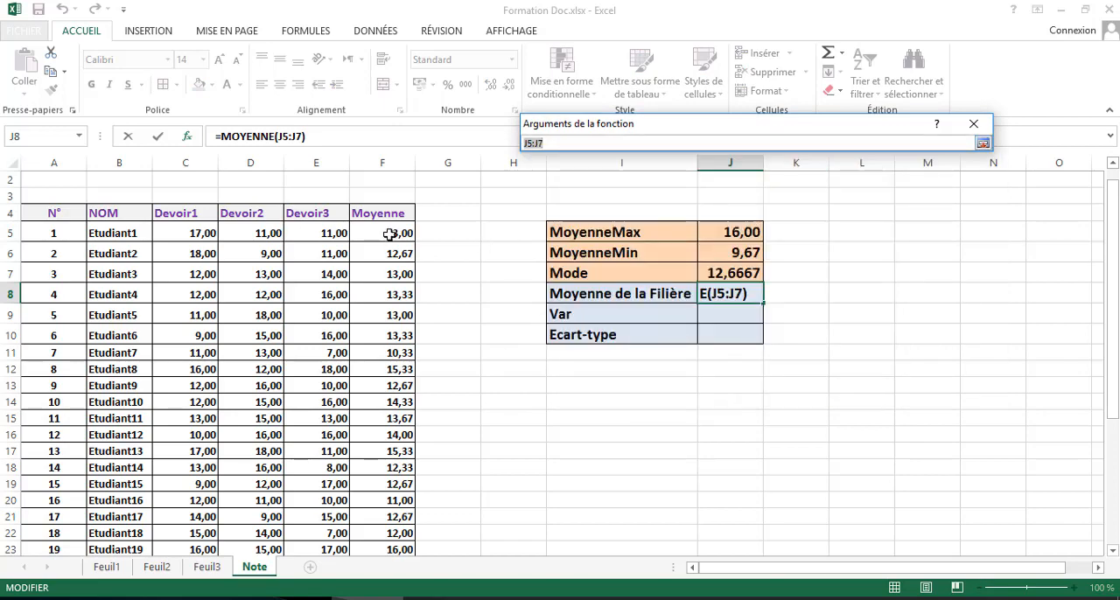
pyautogui.moveTo(389, 234); pyautogui.dragTo(388, 520)
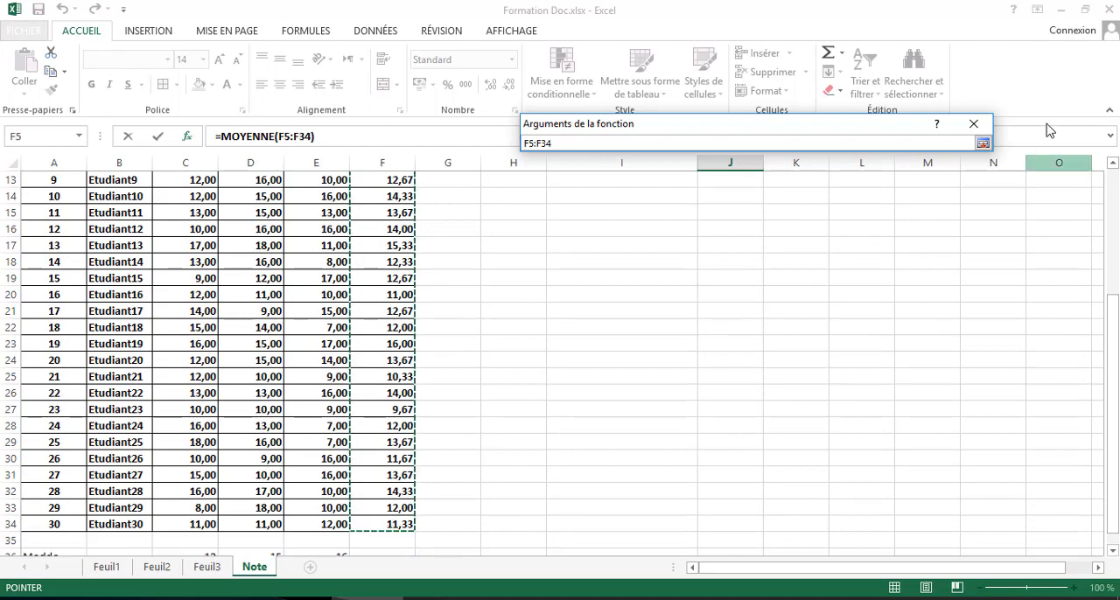
pyautogui.click(983, 142)
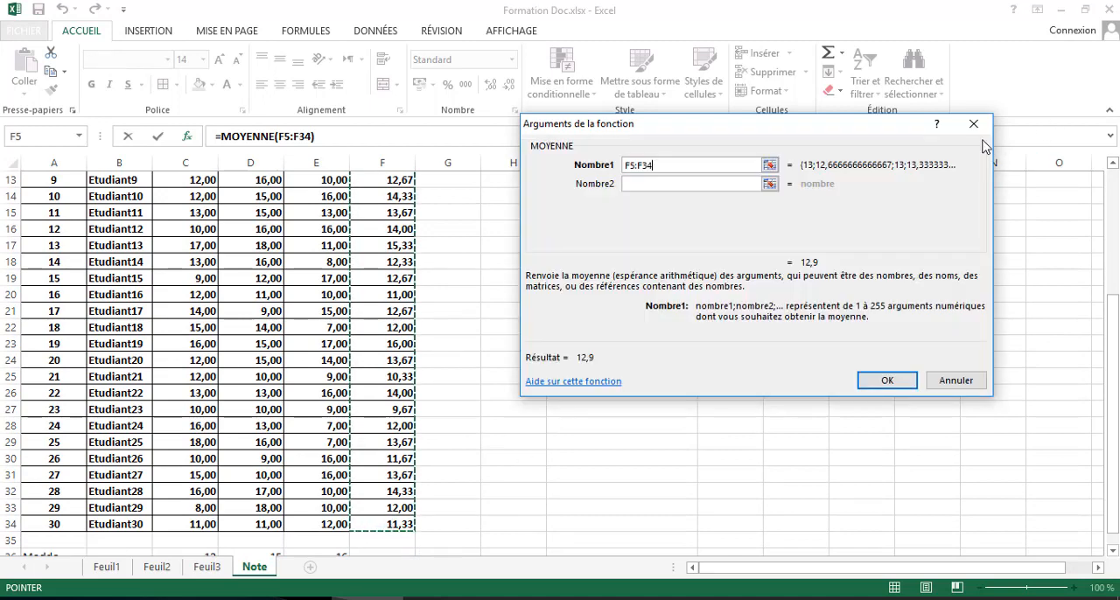
pyautogui.click(888, 380)
pyautogui.scroll(1, 744, 295)
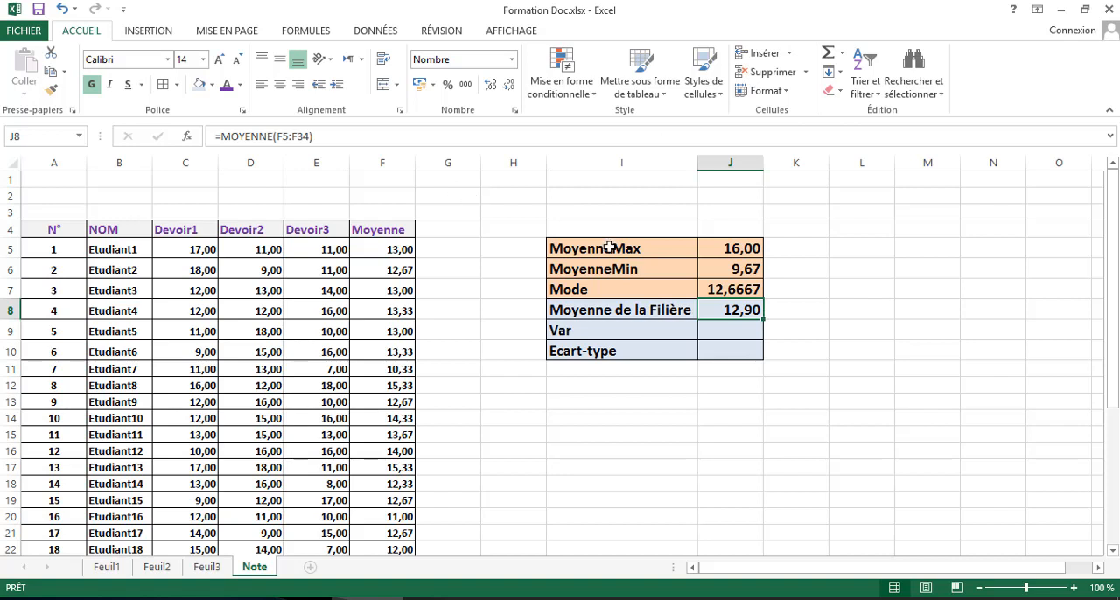
# - Start a formula in the Var result cell J9 with VAR.P.N from the Tous function category
pyautogui.click(715, 333)
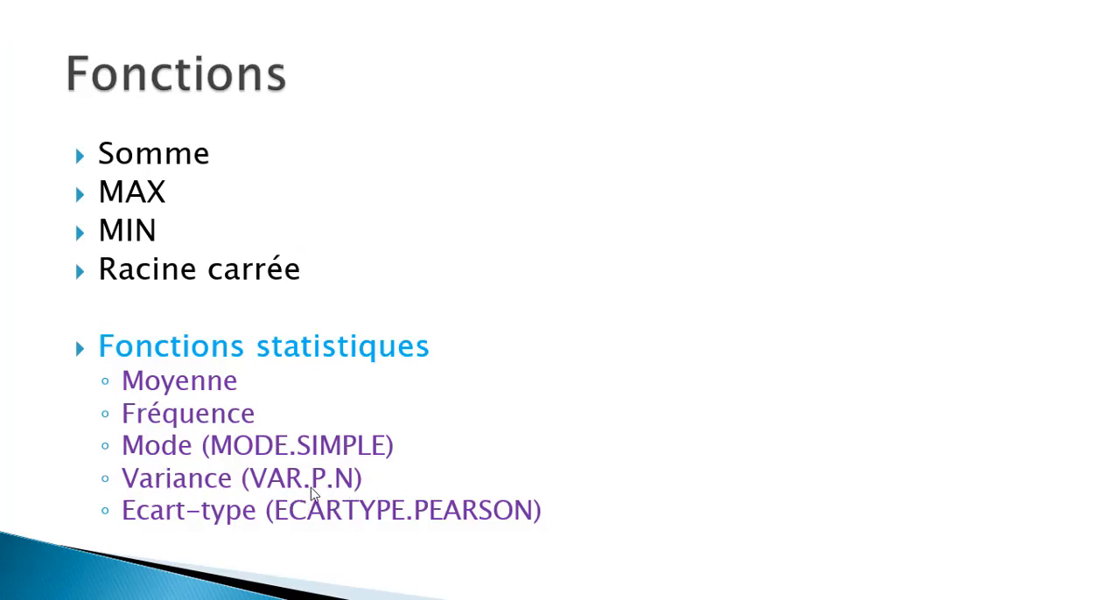
pyautogui.hotkey('alt', 'Tab')
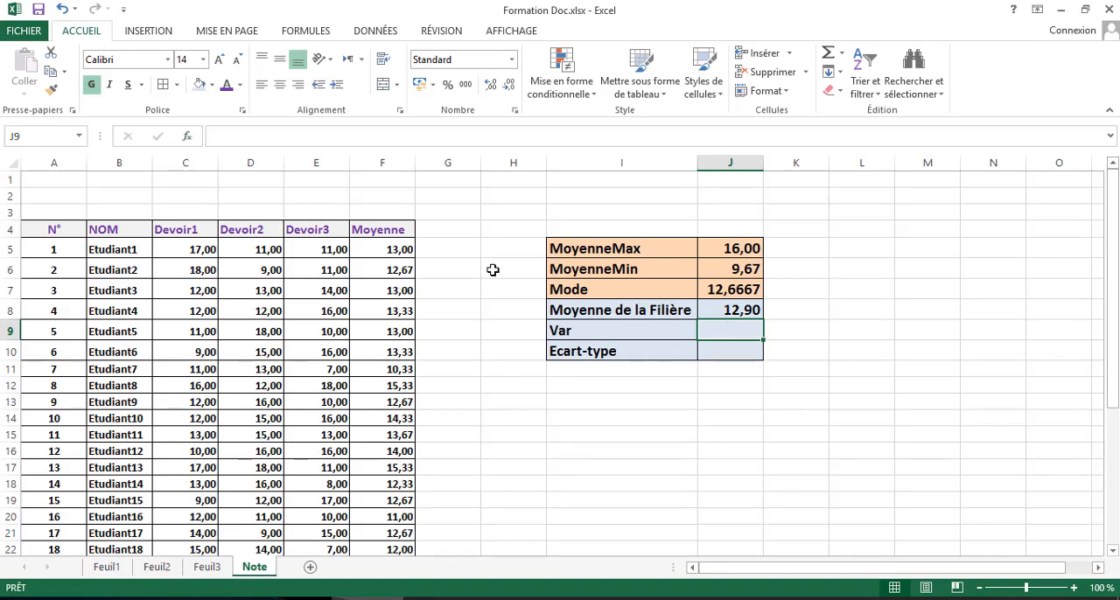
pyautogui.click(185, 138)
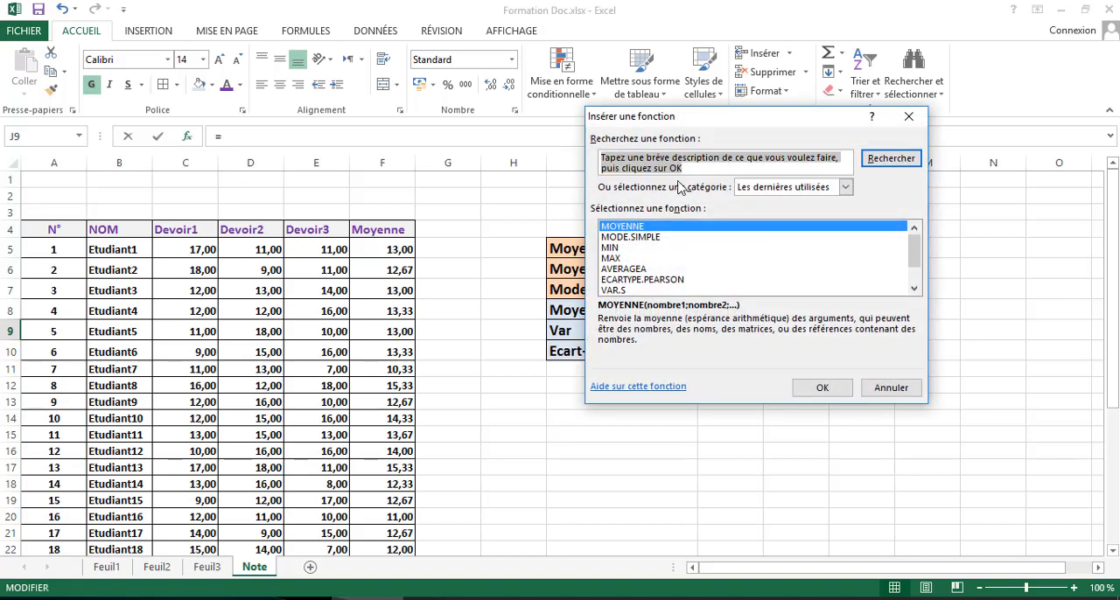
pyautogui.click(844, 188)
pyautogui.click(815, 214)
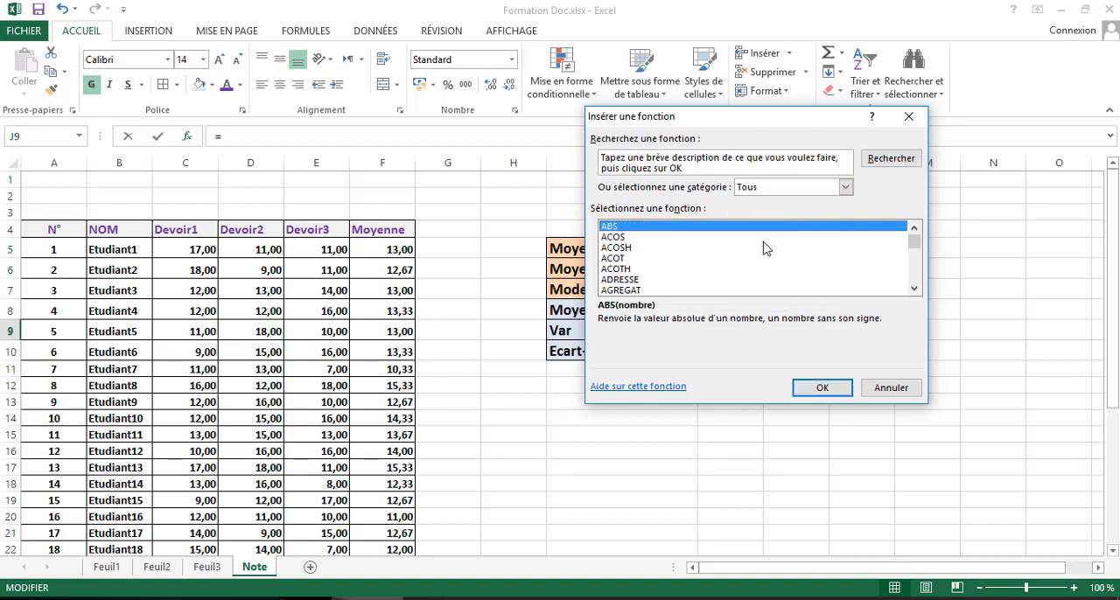
pyautogui.click(627, 280)
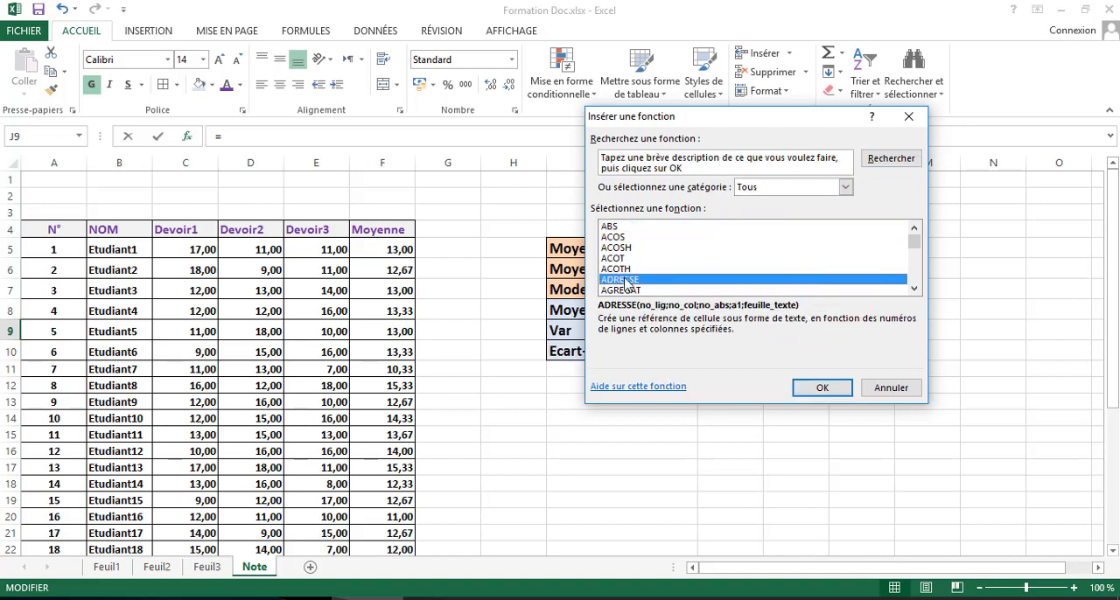
pyautogui.press('v')
pyautogui.press('Down')
pyautogui.press('Down')
pyautogui.press('Down')
pyautogui.press('Down')
pyautogui.press('Down')
pyautogui.press('Down')
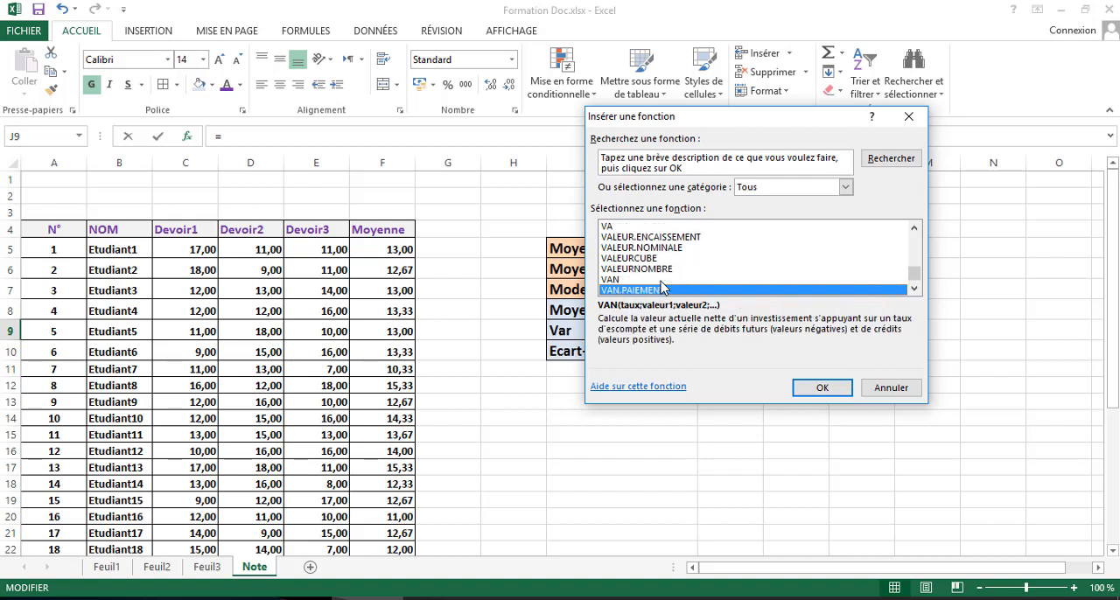
pyautogui.press('Down')
pyautogui.press('Down')
pyautogui.press('Down')
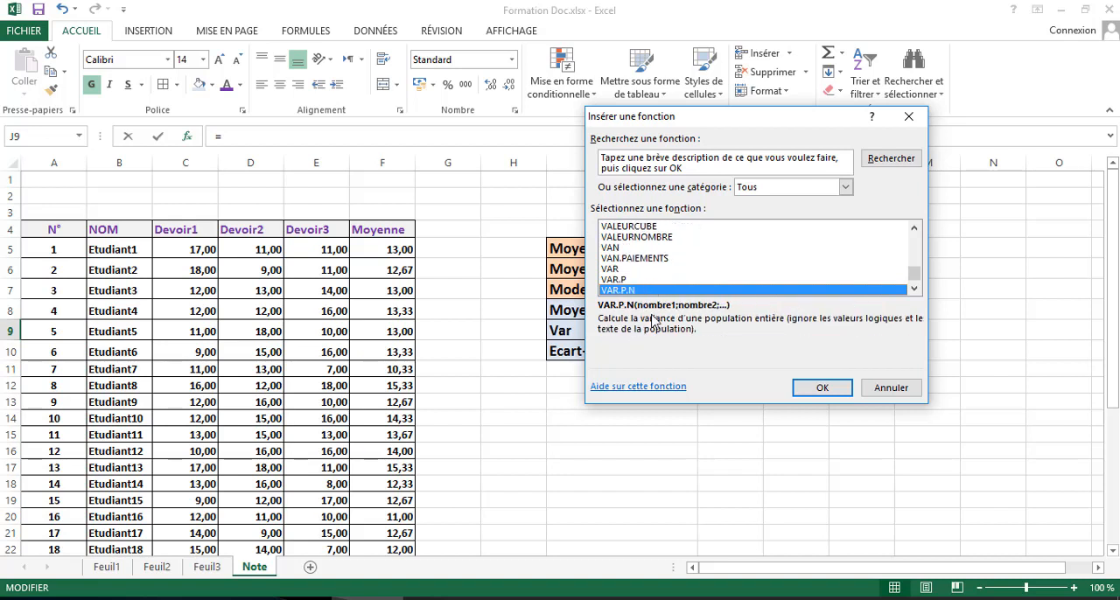
pyautogui.click(821, 387)
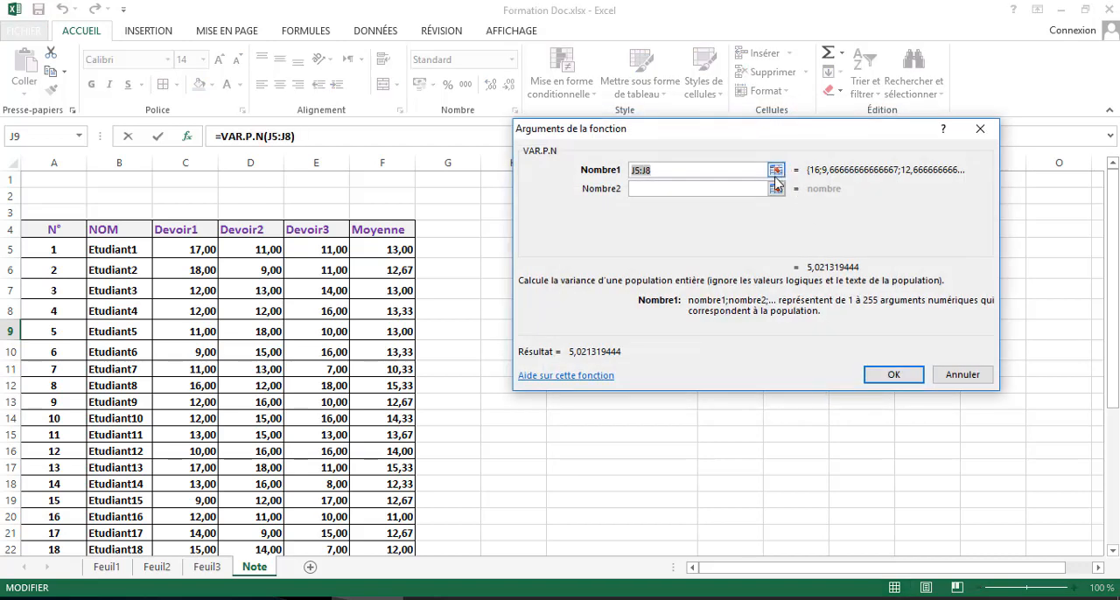
# - Set the Nombre1 argument of VAR.P.N to the Moyenne column F5:F34 and enter the formula in J9
pyautogui.click(776, 171)
pyautogui.moveTo(393, 249); pyautogui.dragTo(400, 490)
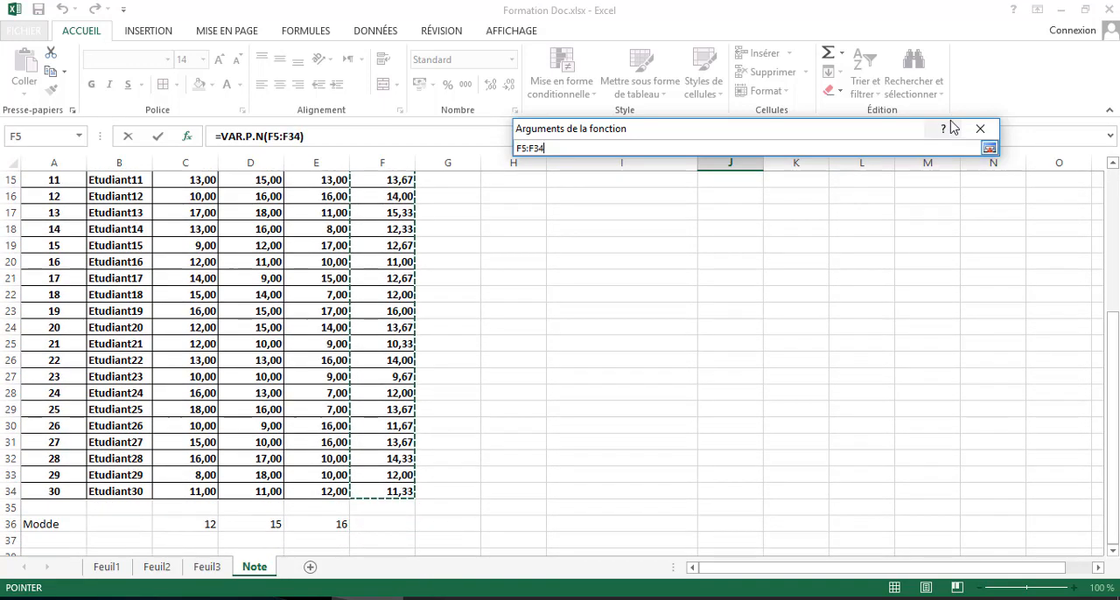
pyautogui.click(988, 150)
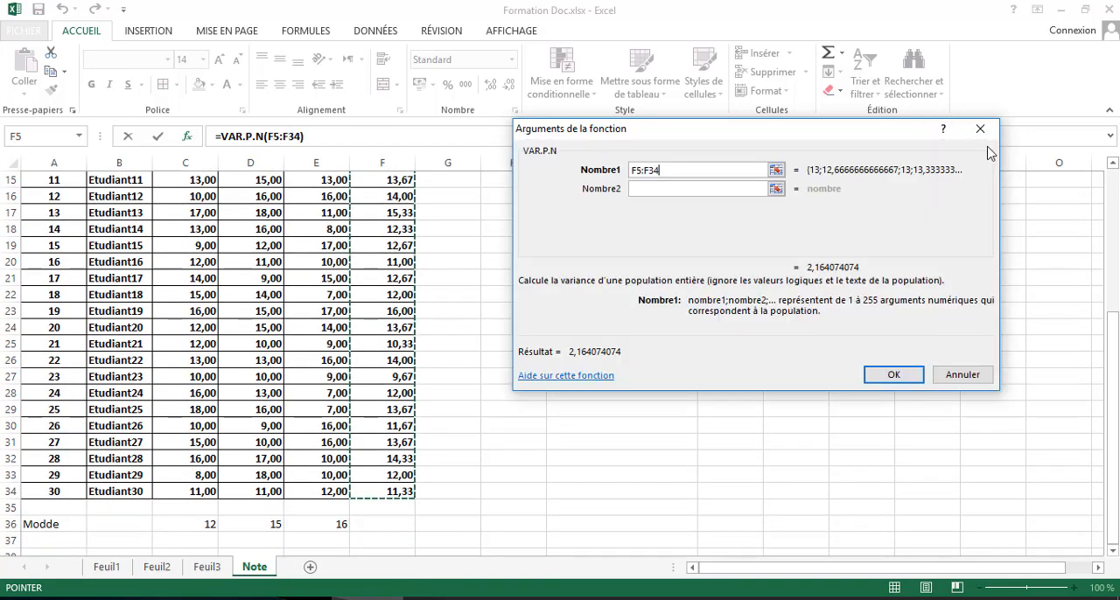
pyautogui.click(893, 376)
pyautogui.scroll(2, 787, 320)
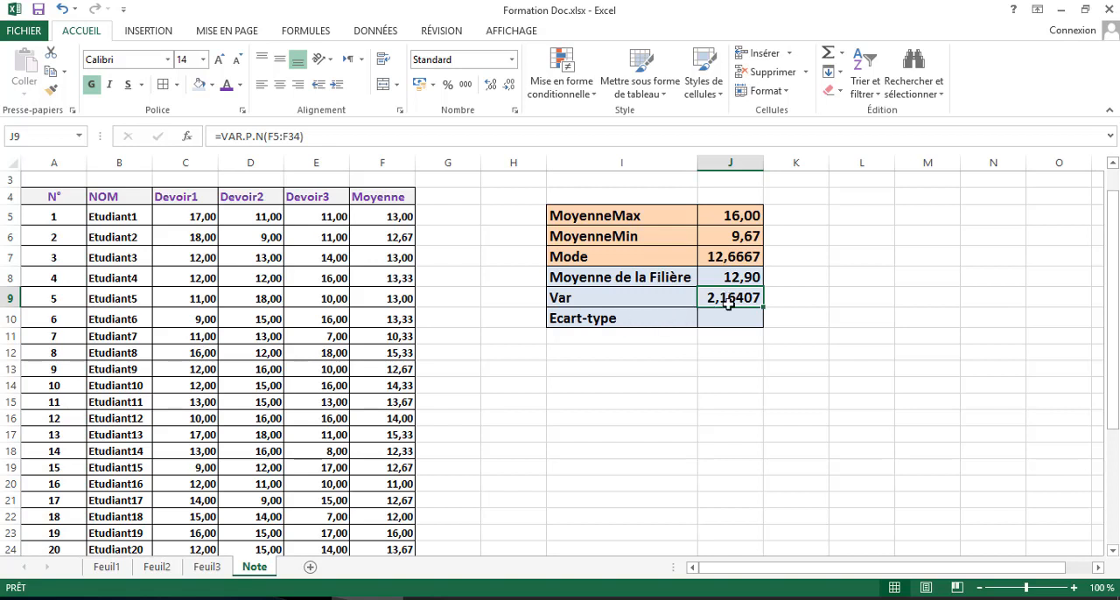
# - Start a formula in the Ecart-type result cell J10 with ECARTYPE.PEARSON from the Tous function category
pyautogui.click(731, 315)
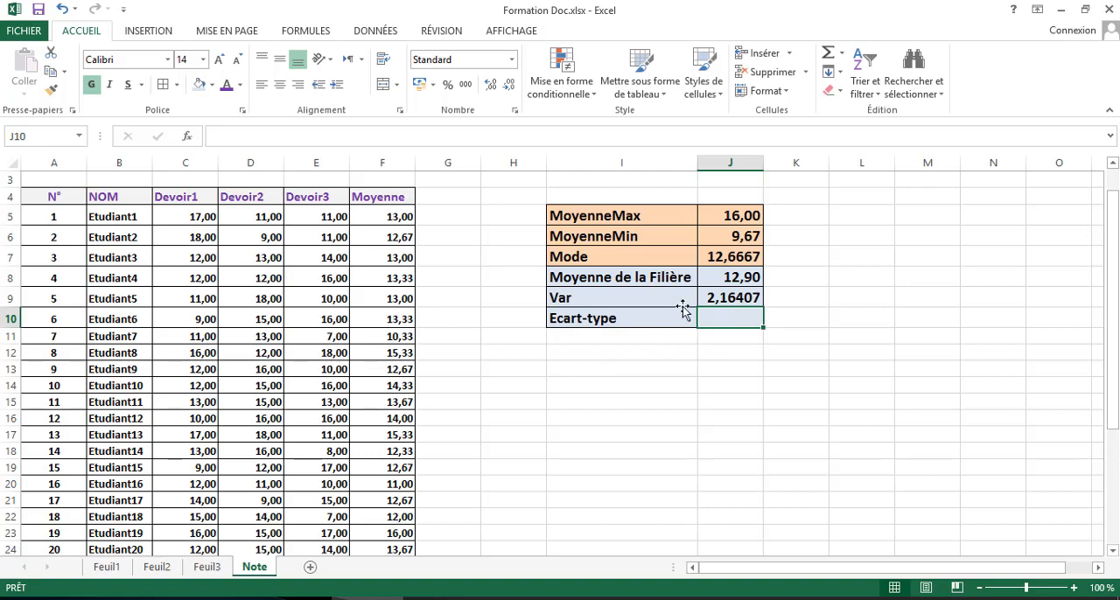
pyautogui.click(187, 138)
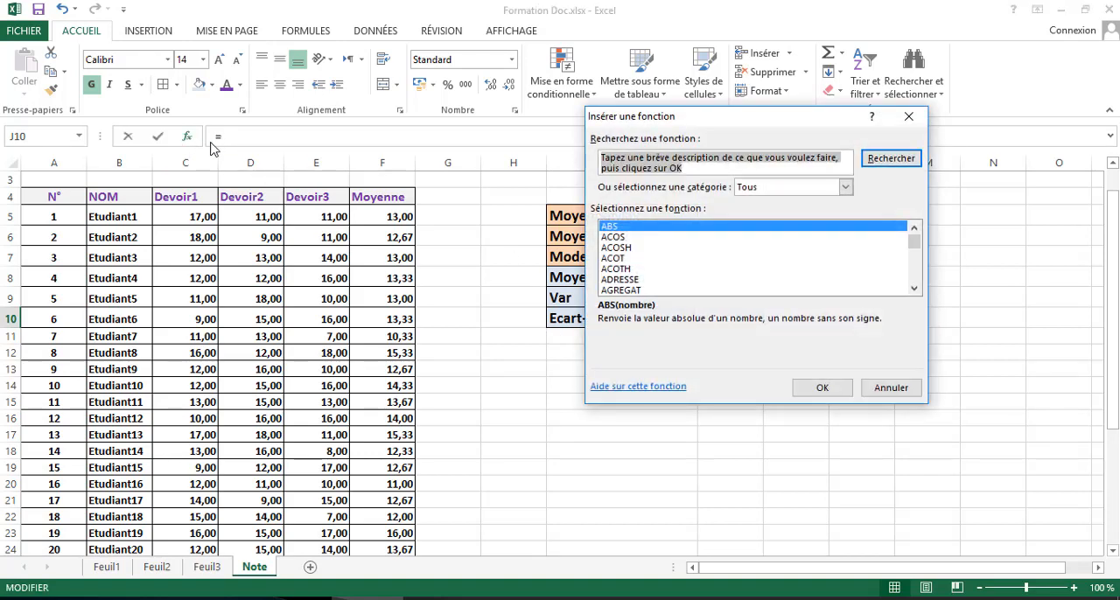
pyautogui.click(624, 272)
pyautogui.press('e')
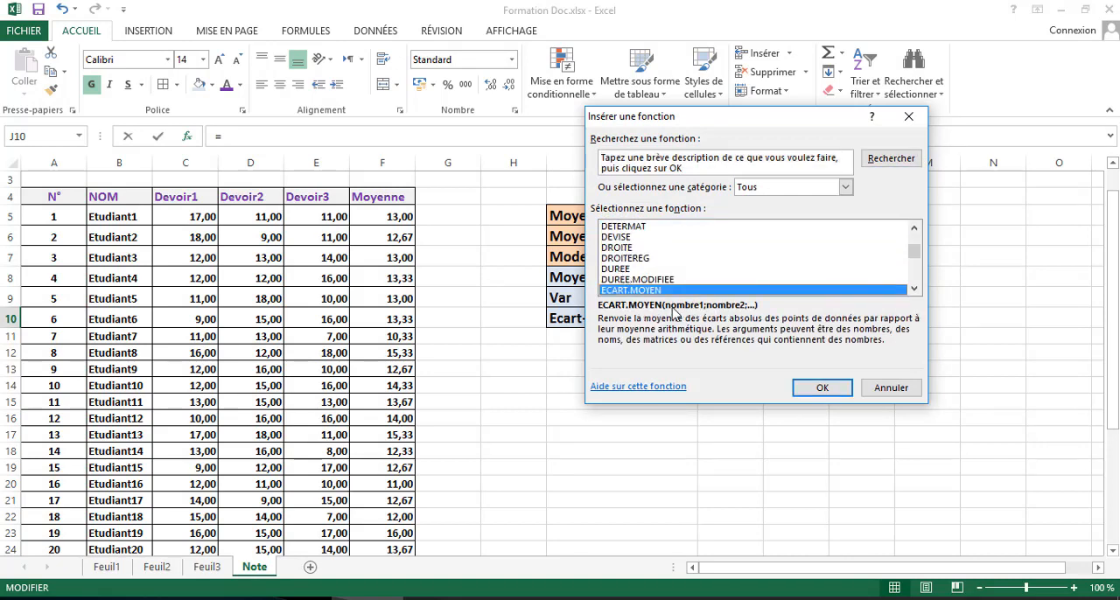
pyautogui.press('Down')
pyautogui.press('Down')
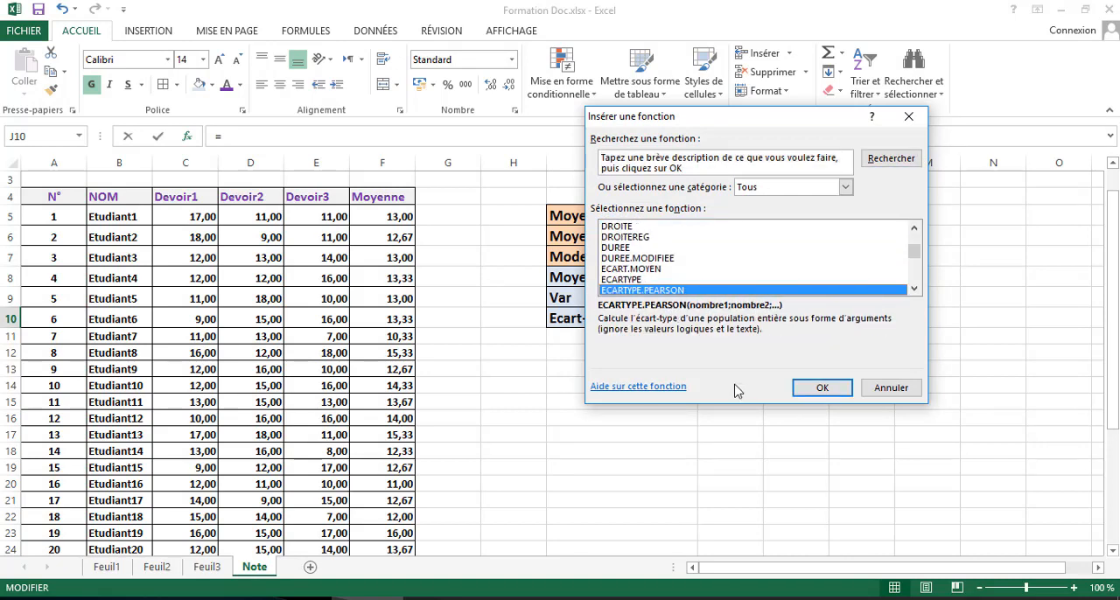
pyautogui.click(823, 391)
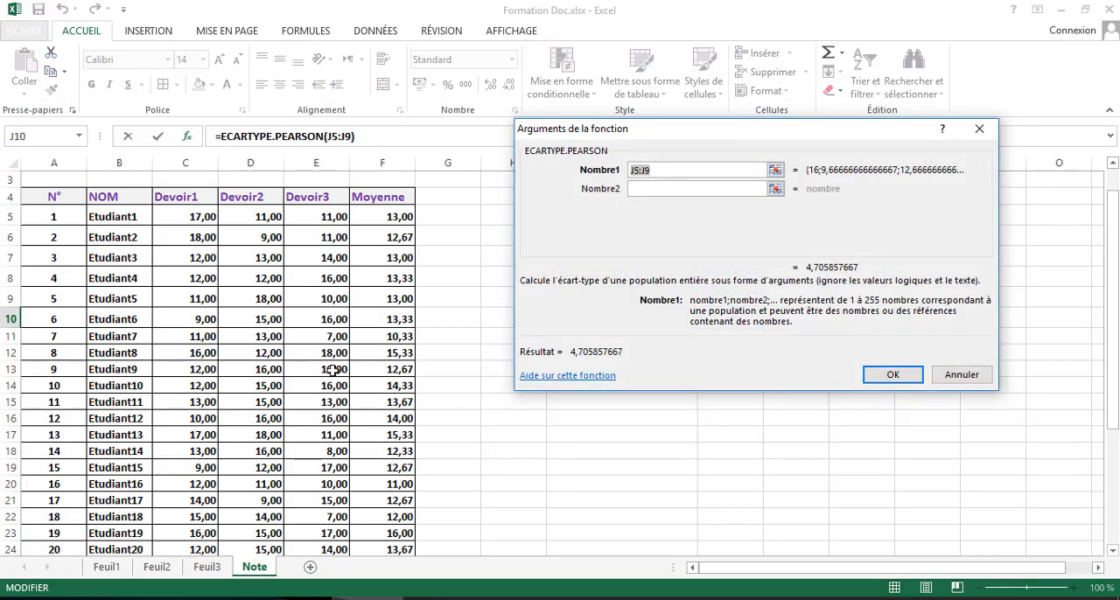
# - Set the Nombre1 argument of ECARTYPE.PEARSON to the Moyenne column F5:F34 and enter the formula in J10
pyautogui.moveTo(387, 214); pyautogui.dragTo(395, 522)
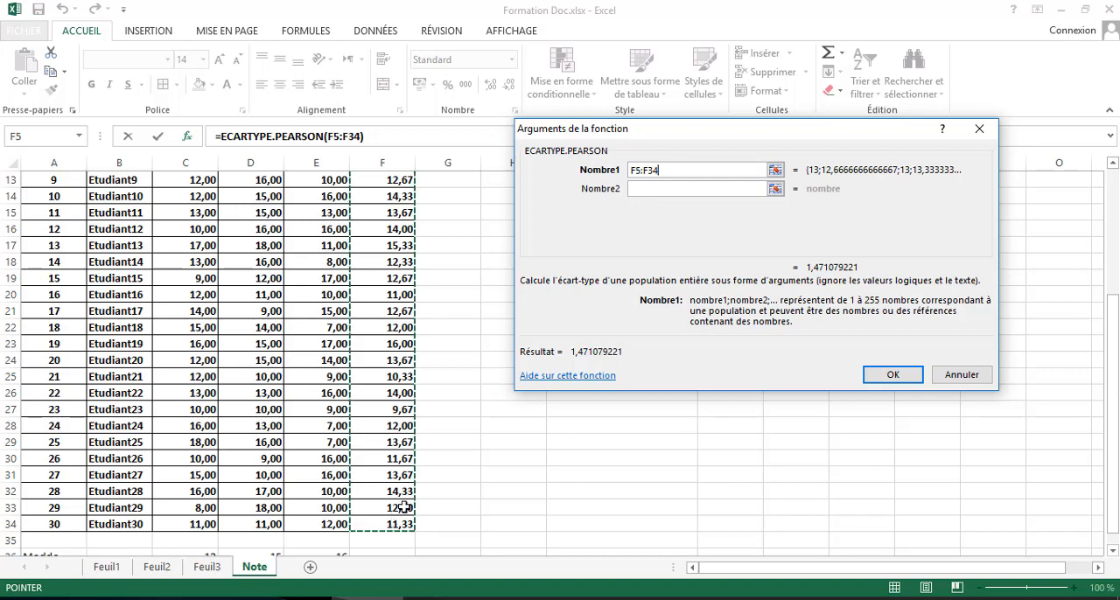
pyautogui.click(890, 377)
pyautogui.scroll(3, 798, 334)
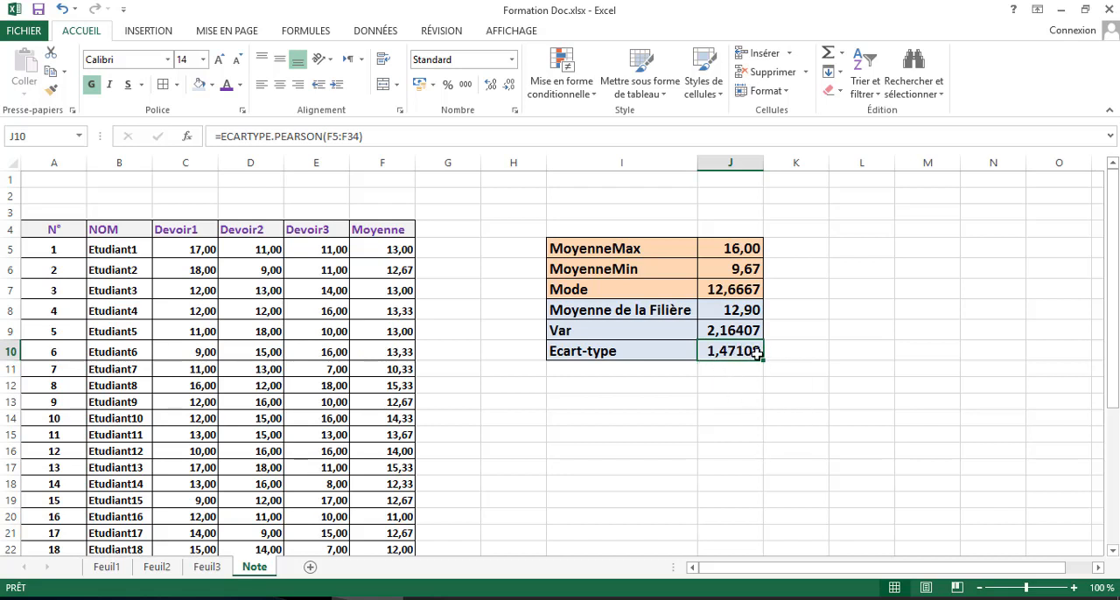
# - Format the Var result in J9 and the Ecart-type result in J10 to show two decimal places
pyautogui.click(749, 333)
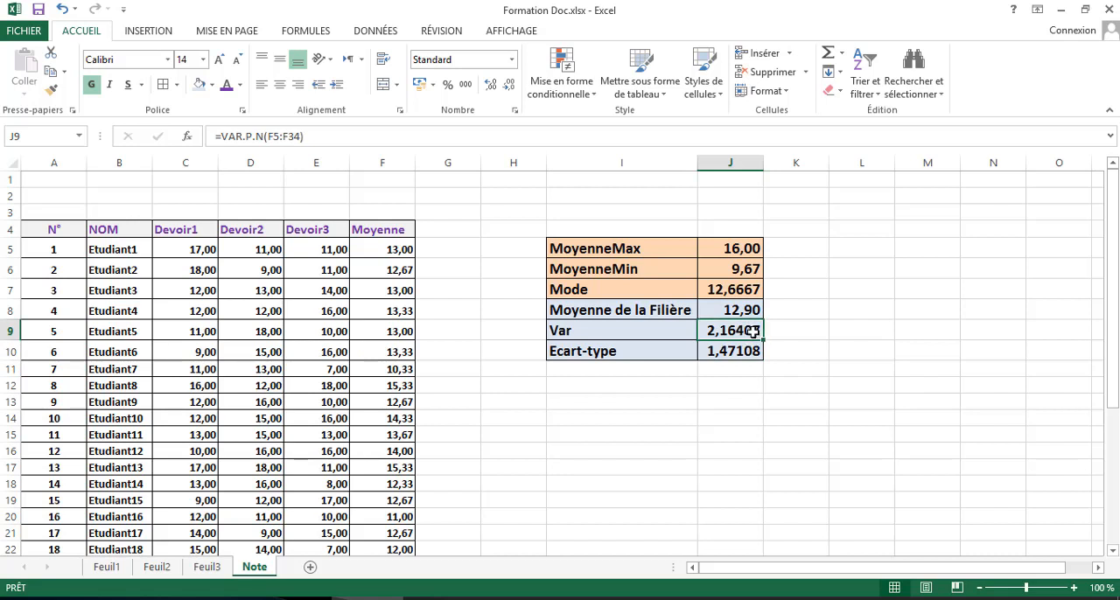
pyautogui.click(489, 85)
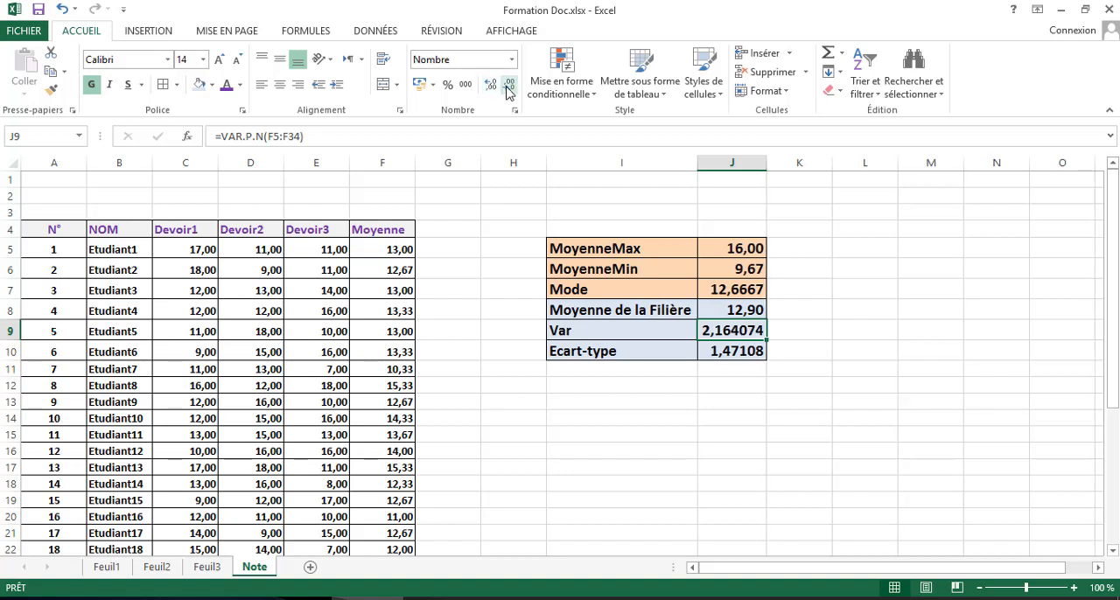
pyautogui.click(507, 84)
pyautogui.click(507, 84)
pyautogui.click(507, 85)
pyautogui.click(508, 85)
pyautogui.click(754, 351)
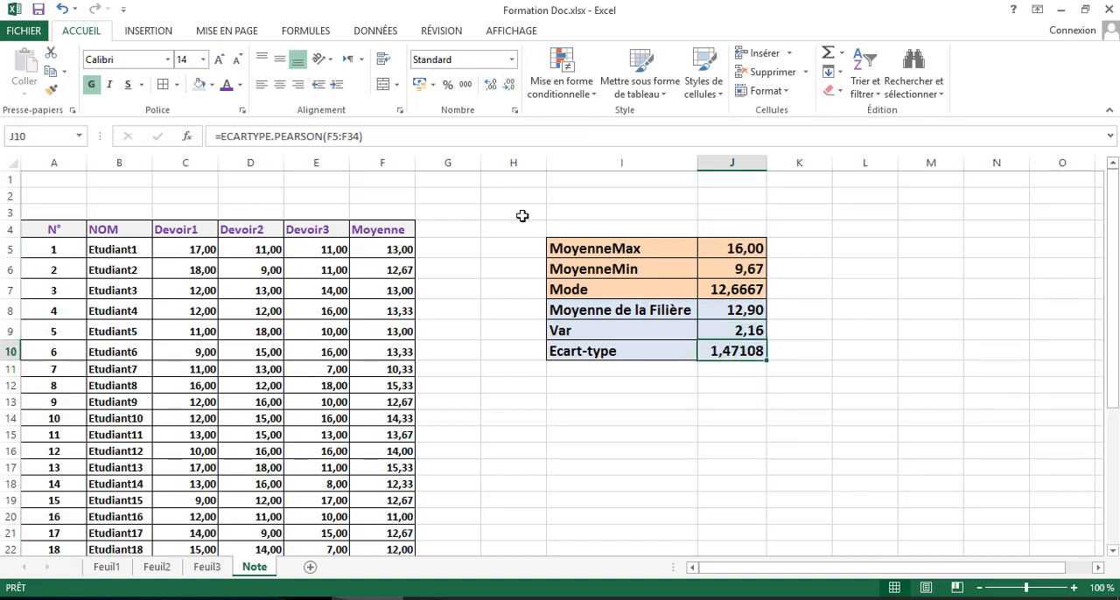
pyautogui.click(507, 85)
pyautogui.click(508, 85)
pyautogui.click(508, 84)
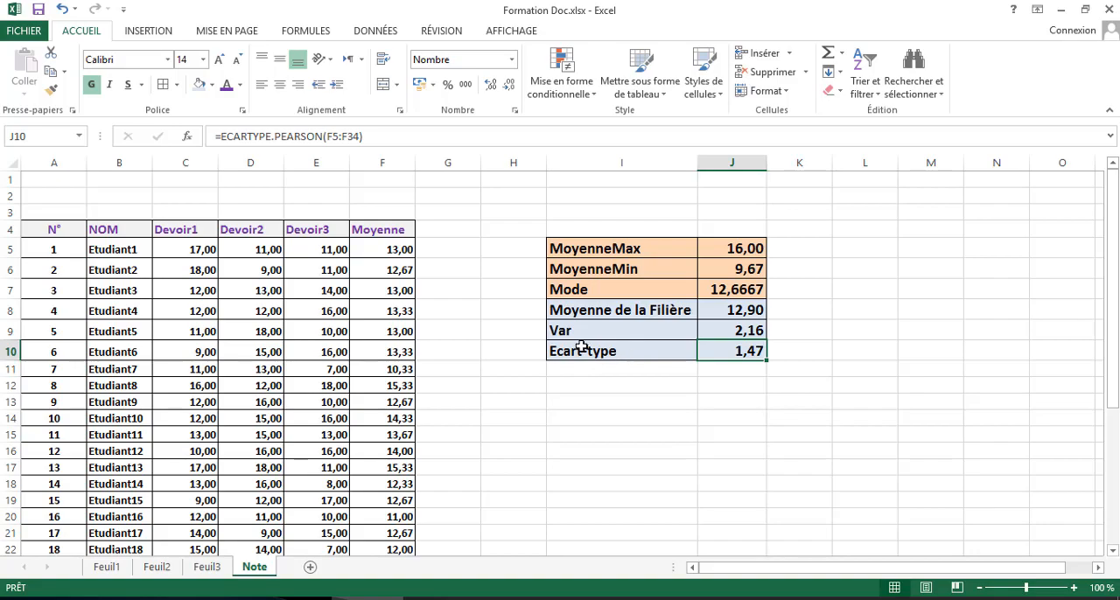
# - Start a formula in K10, beside the Ecart-type result, with the square root function RACINE from the Tous category
pyautogui.click(811, 352)
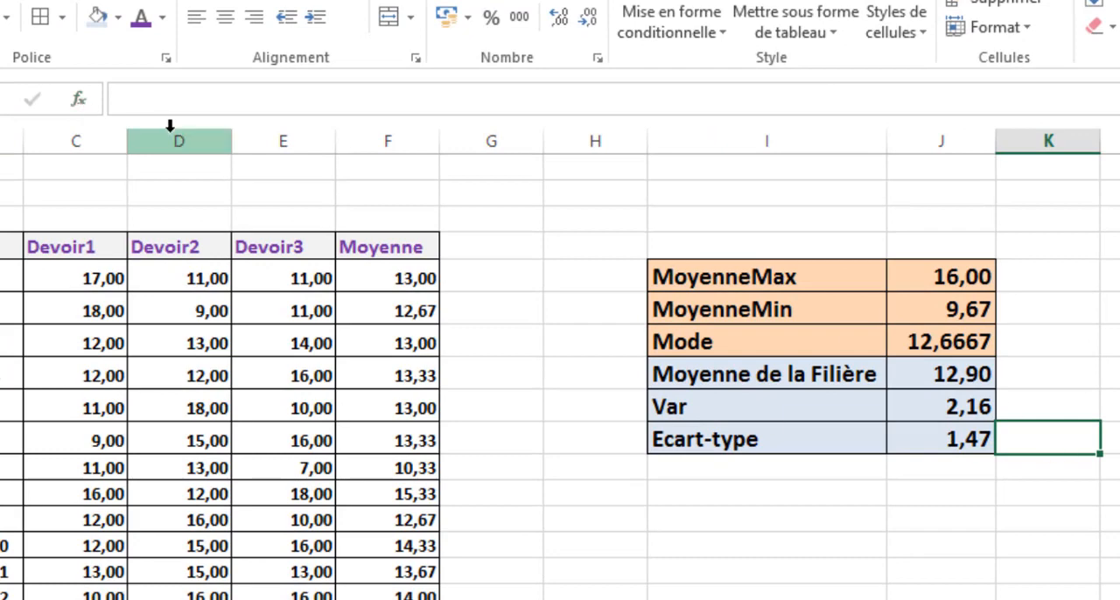
pyautogui.click(79, 100)
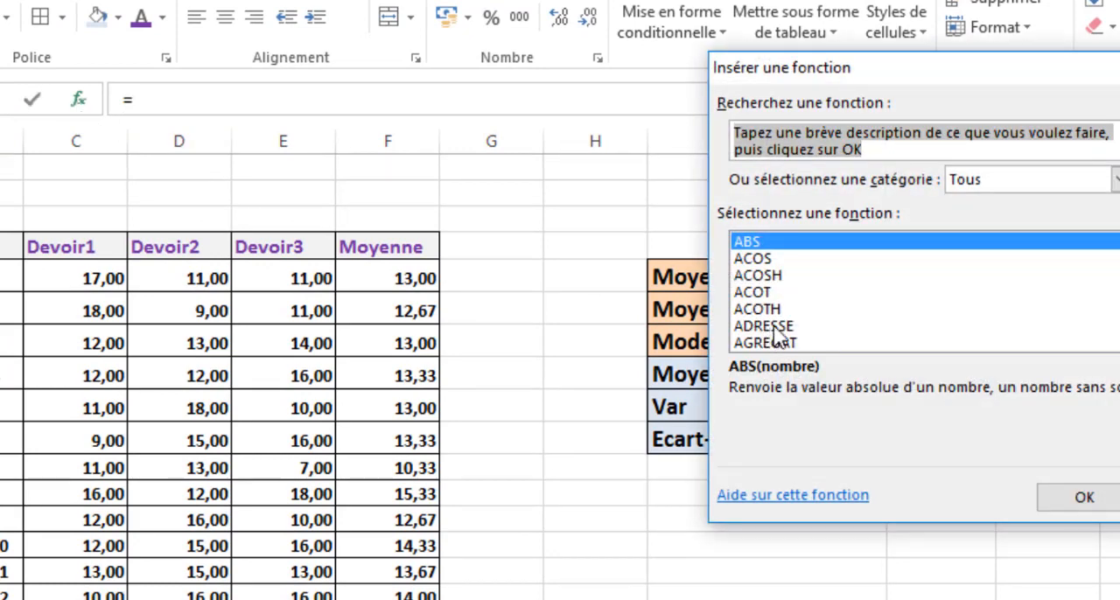
pyautogui.write('r')
pyautogui.click(758, 259)
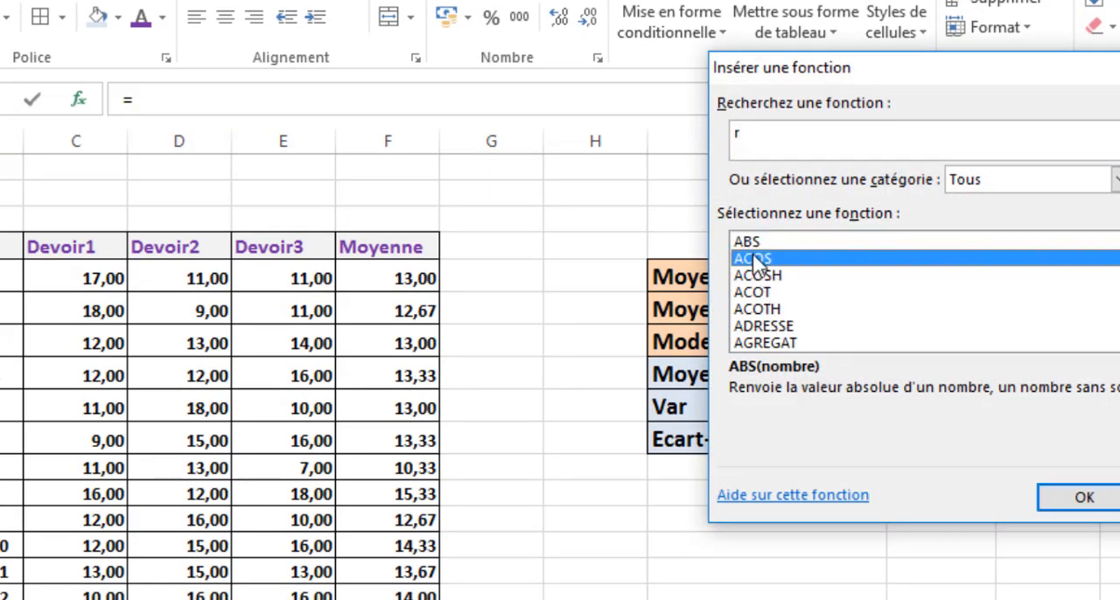
pyautogui.press('r')
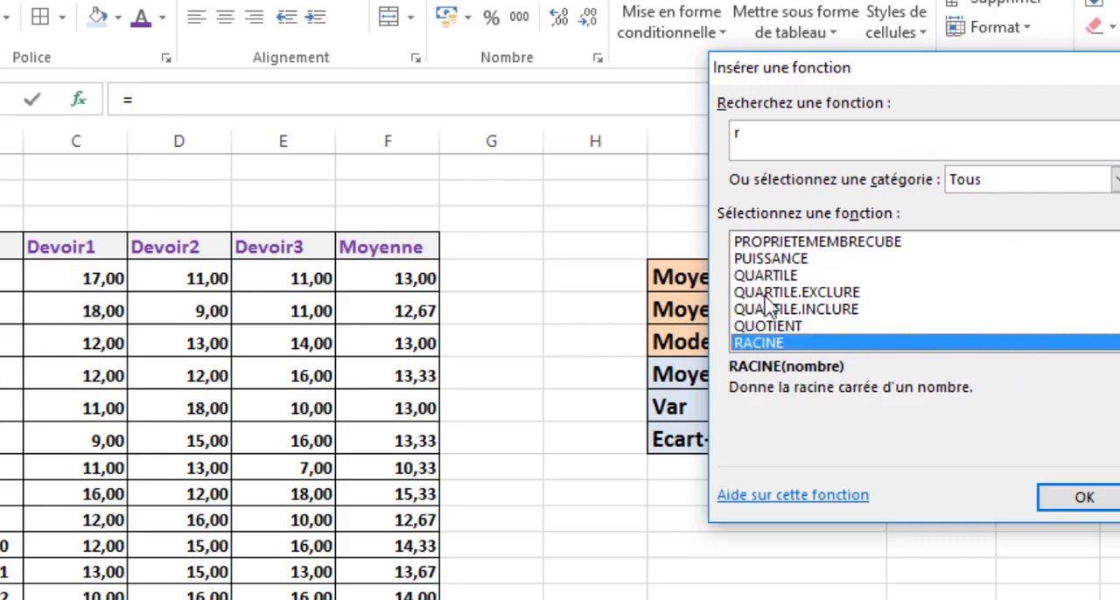
pyautogui.click(1084, 497)
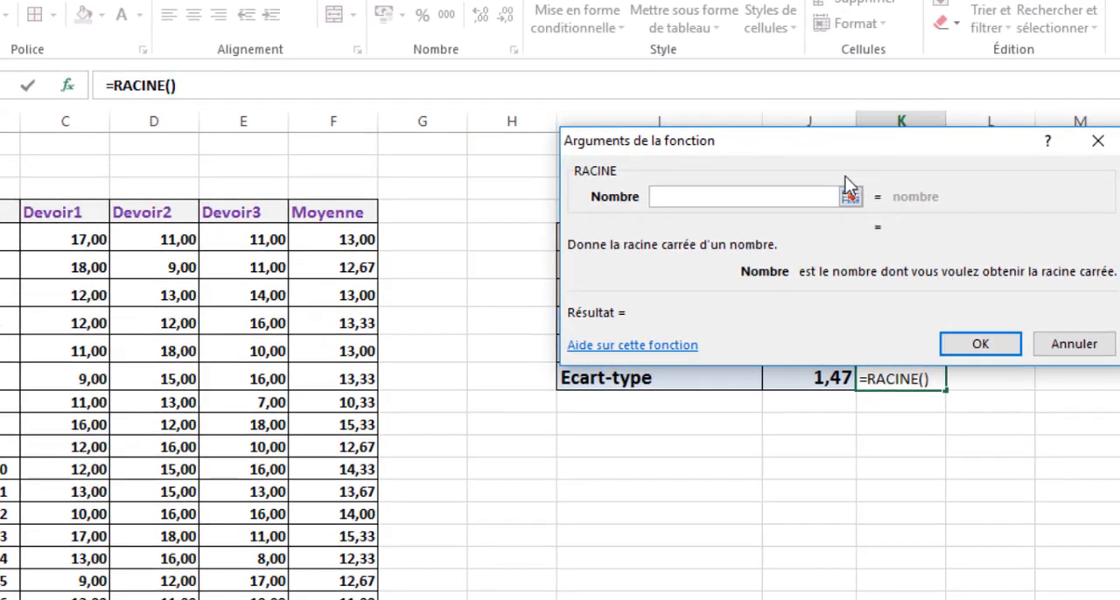
# - Set the Nombre argument of RACINE to the variance cell J9 and enter the formula in K10
pyautogui.click(851, 196)
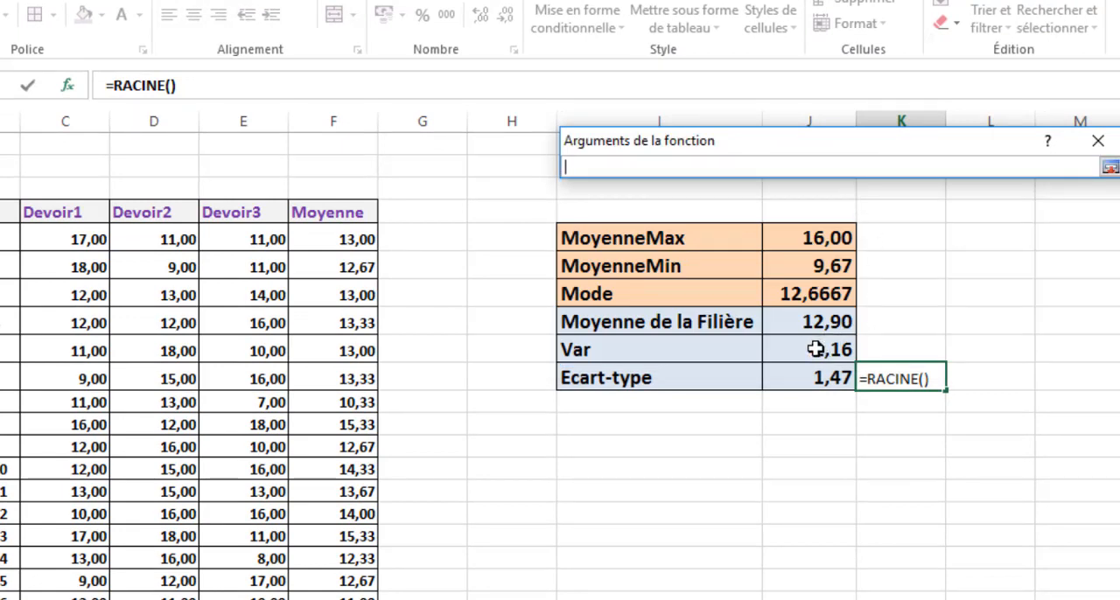
pyautogui.click(823, 354)
pyautogui.click(1109, 167)
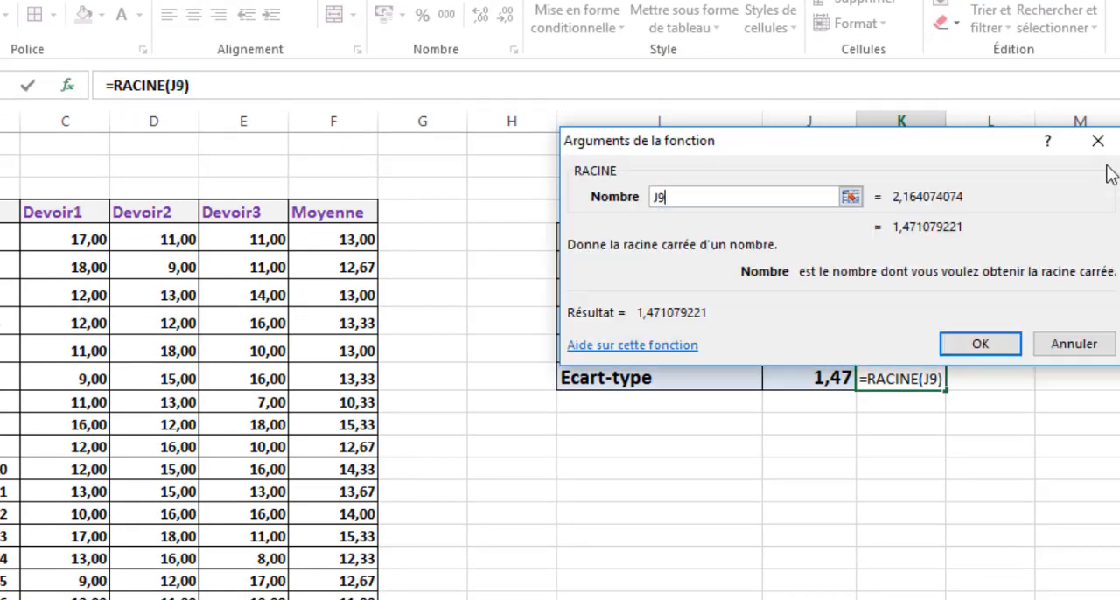
pyautogui.click(980, 344)
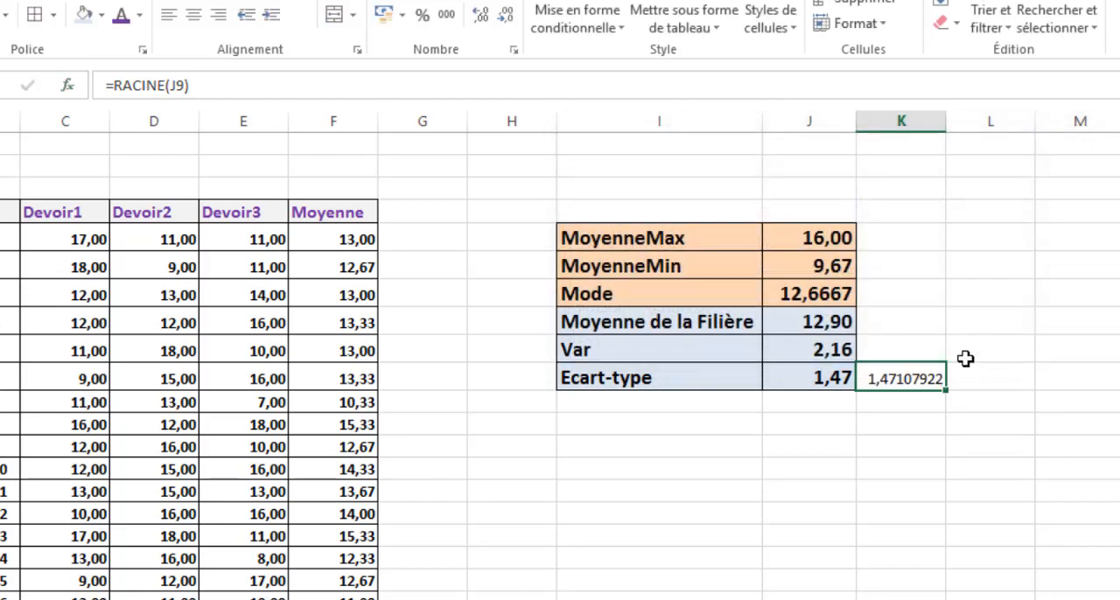
# - Format the square root result in K10 to show two decimal places
pyautogui.click(508, 16)
pyautogui.click(507, 16)
pyautogui.click(508, 16)
pyautogui.click(507, 16)
pyautogui.click(507, 17)
pyautogui.click(507, 17)
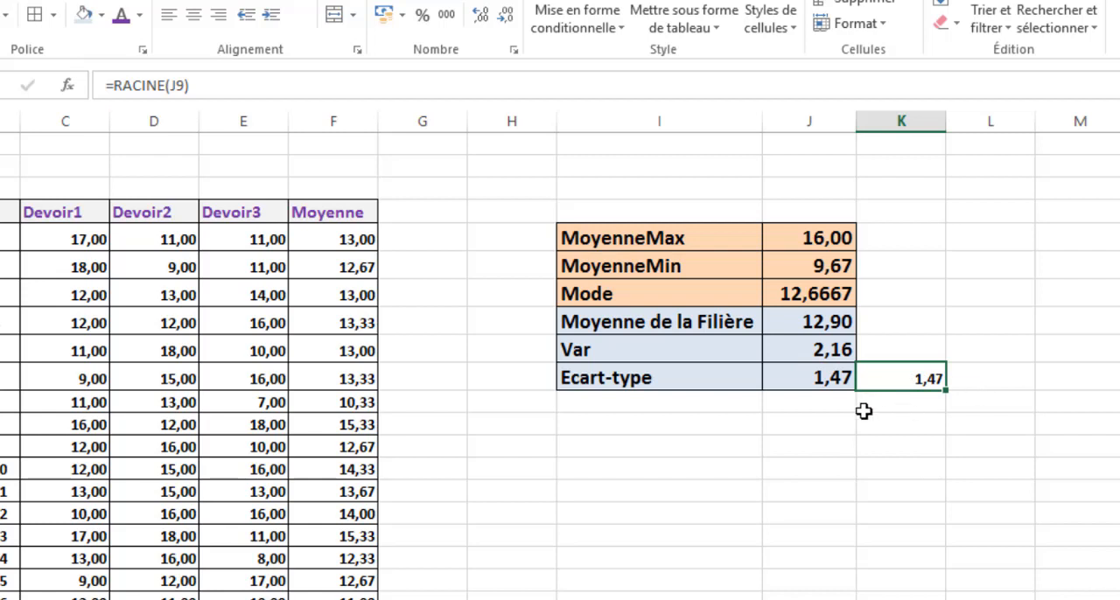
# - Compare the Ecart-type formula in J10 with the square root check in K10, and delete the contents of K10
pyautogui.click(814, 375)
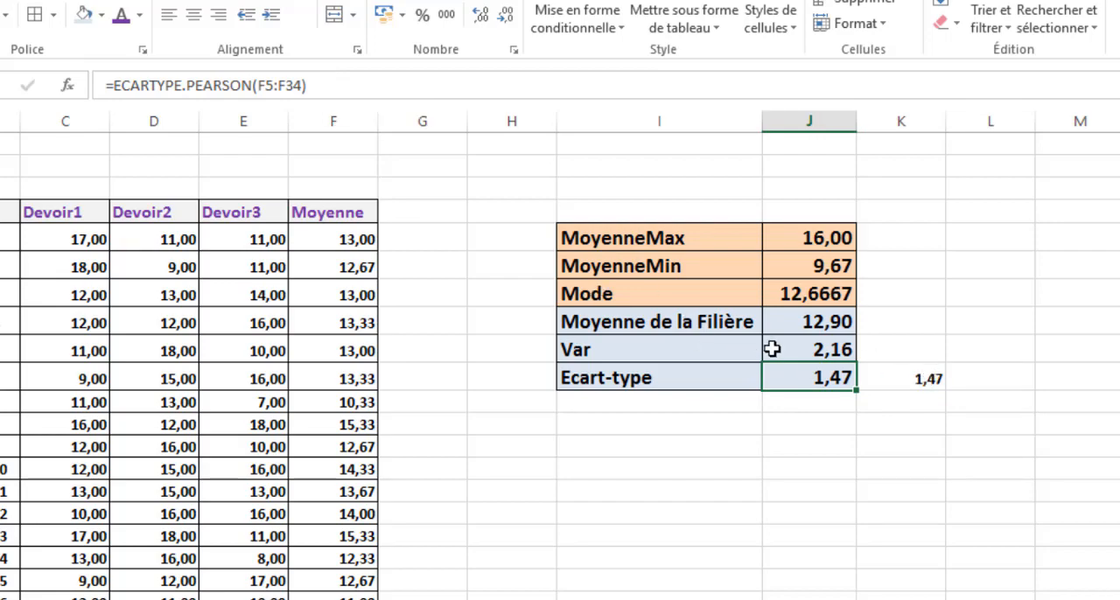
pyautogui.click(929, 379)
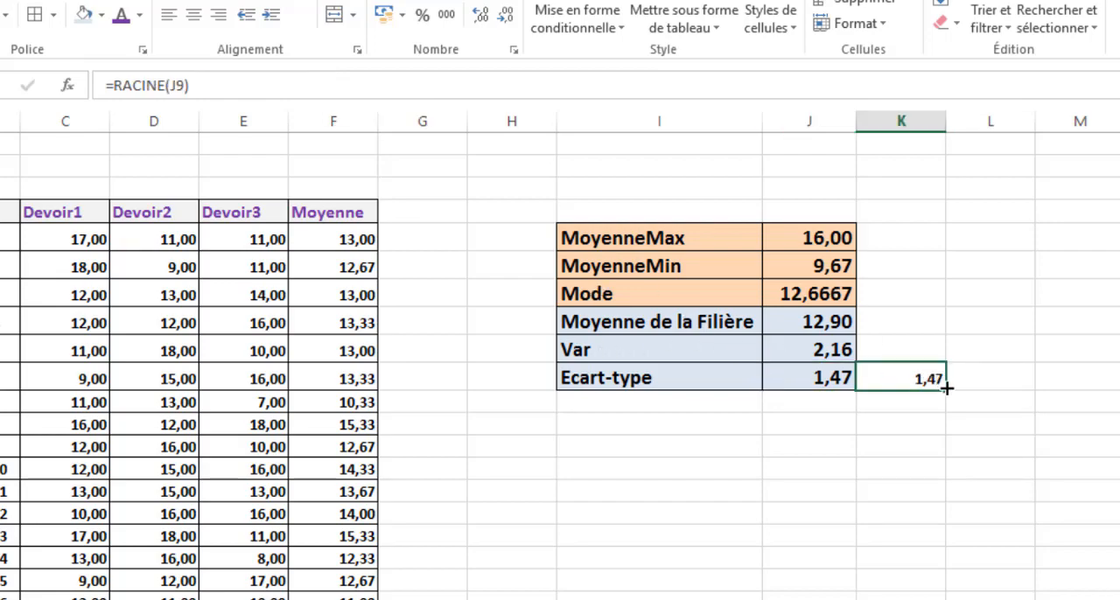
pyautogui.press('Delete')
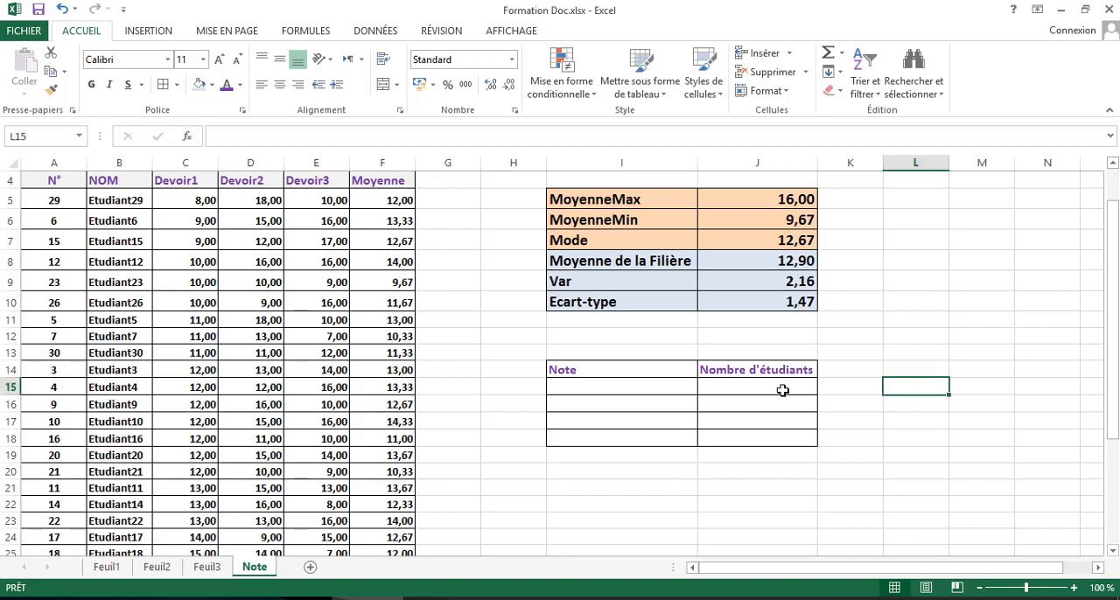
# - Enter 10 in I15 and 12 in I16 as the first two limits of the Note column
pyautogui.click(750, 387)
pyautogui.click(645, 390)
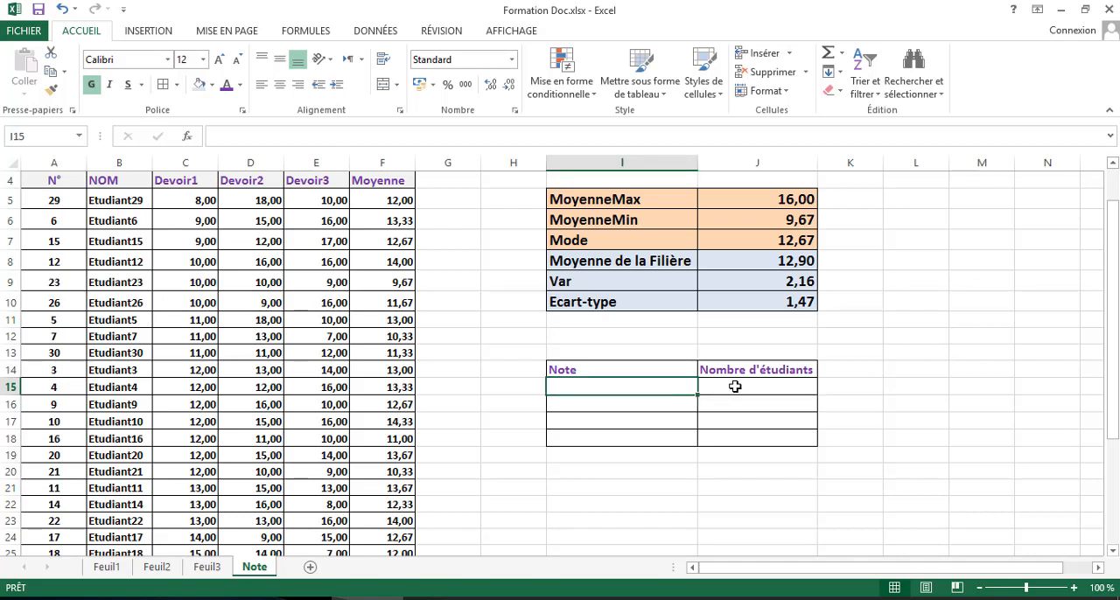
pyautogui.click(735, 386)
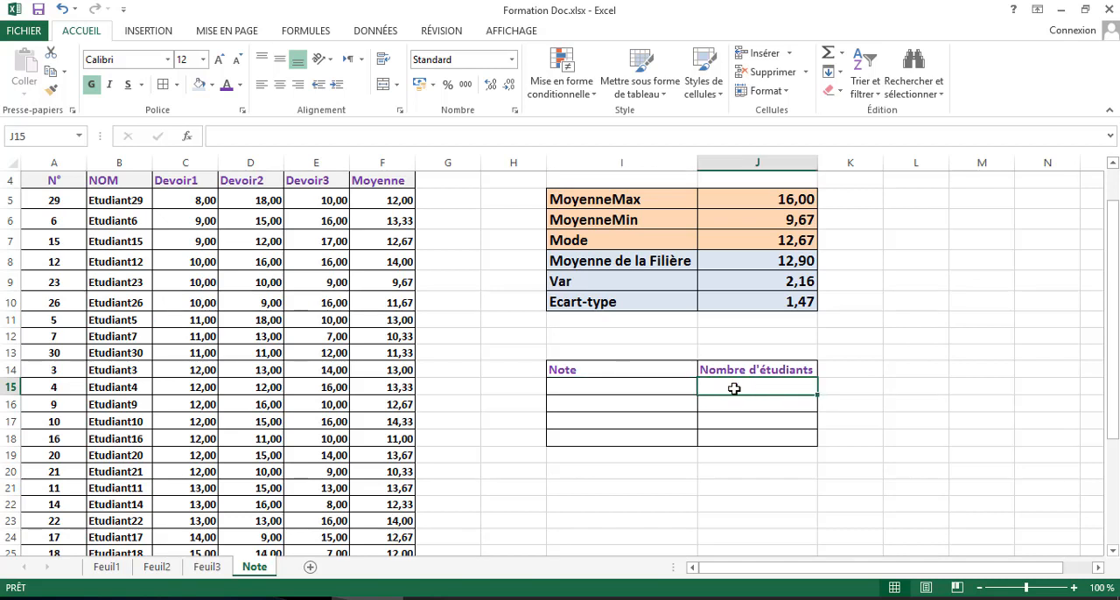
pyautogui.click(637, 388)
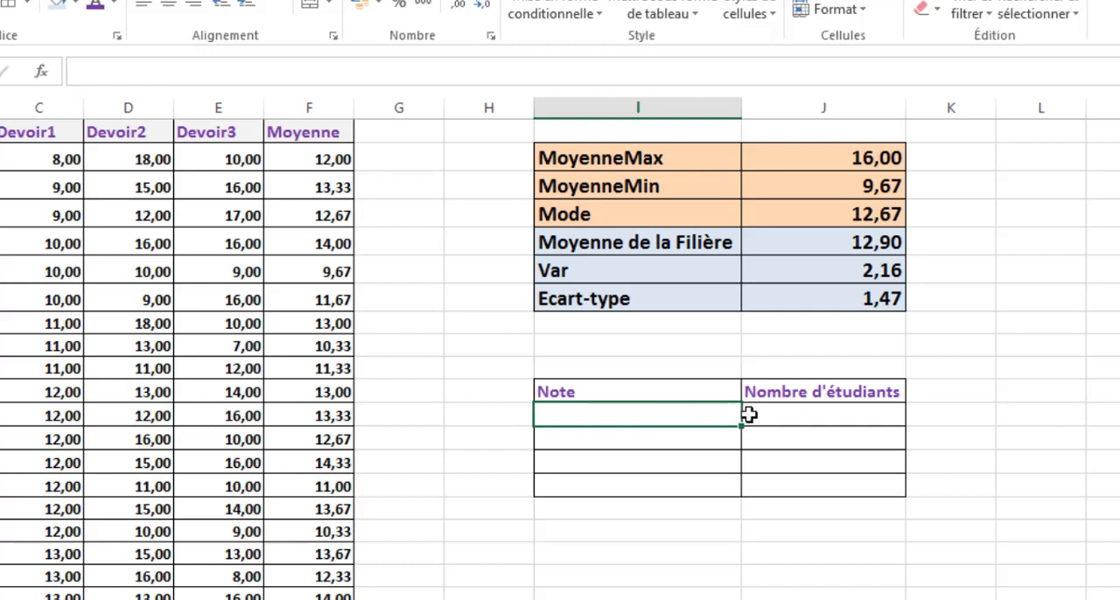
pyautogui.write('10')
pyautogui.click(605, 438)
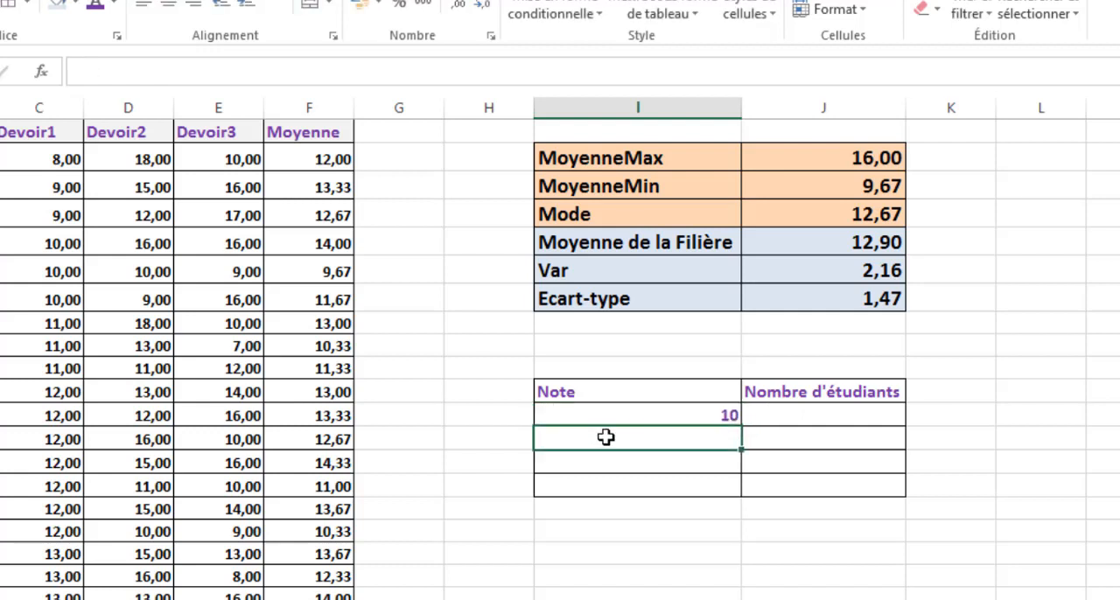
pyautogui.write('12')
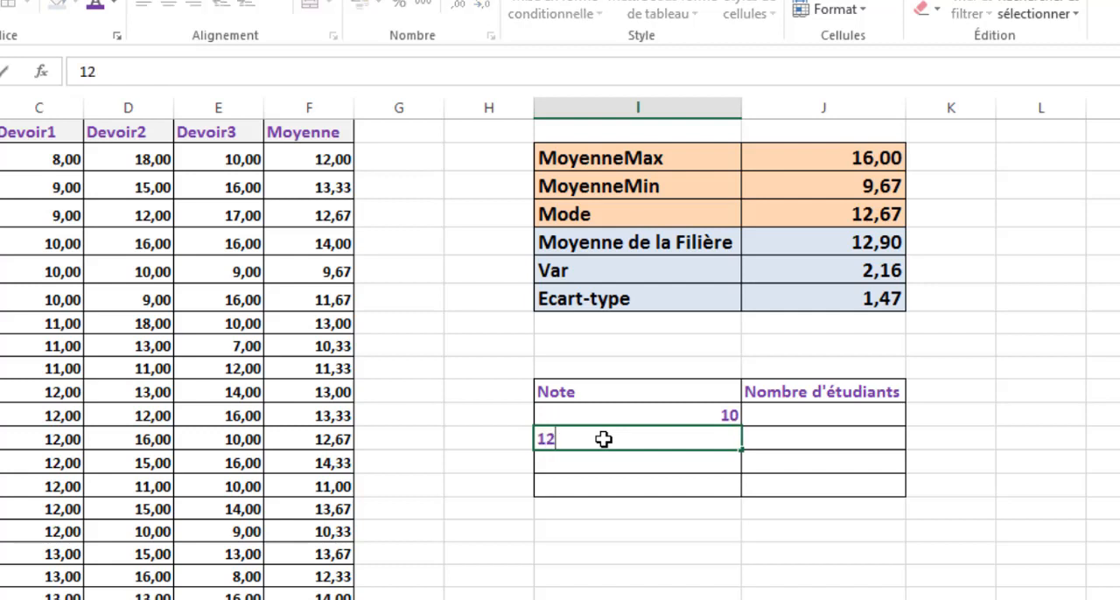
pyautogui.click(707, 413)
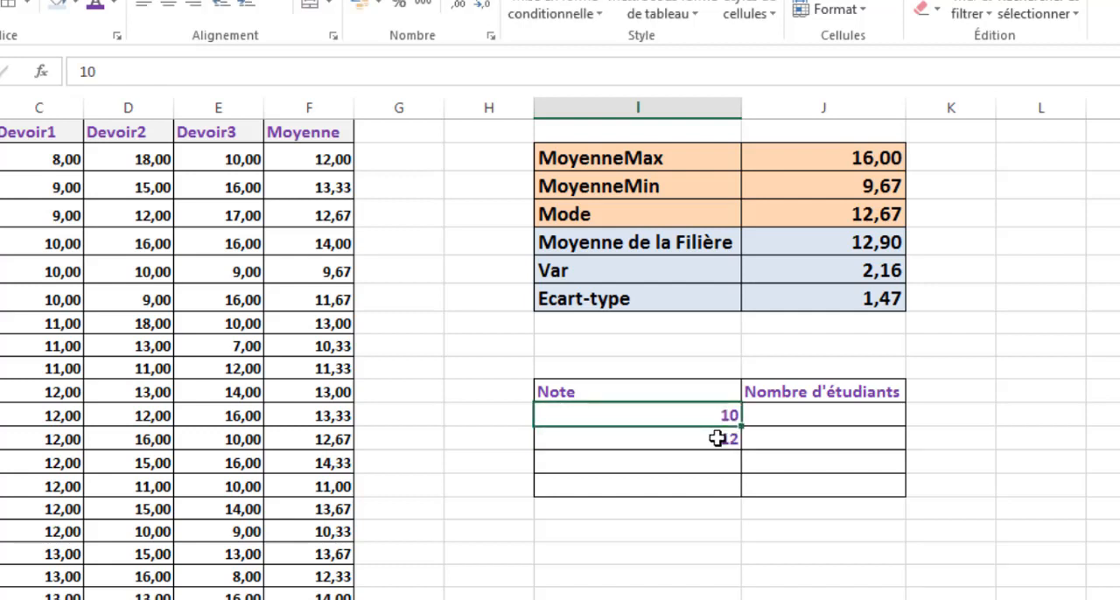
pyautogui.click(717, 440)
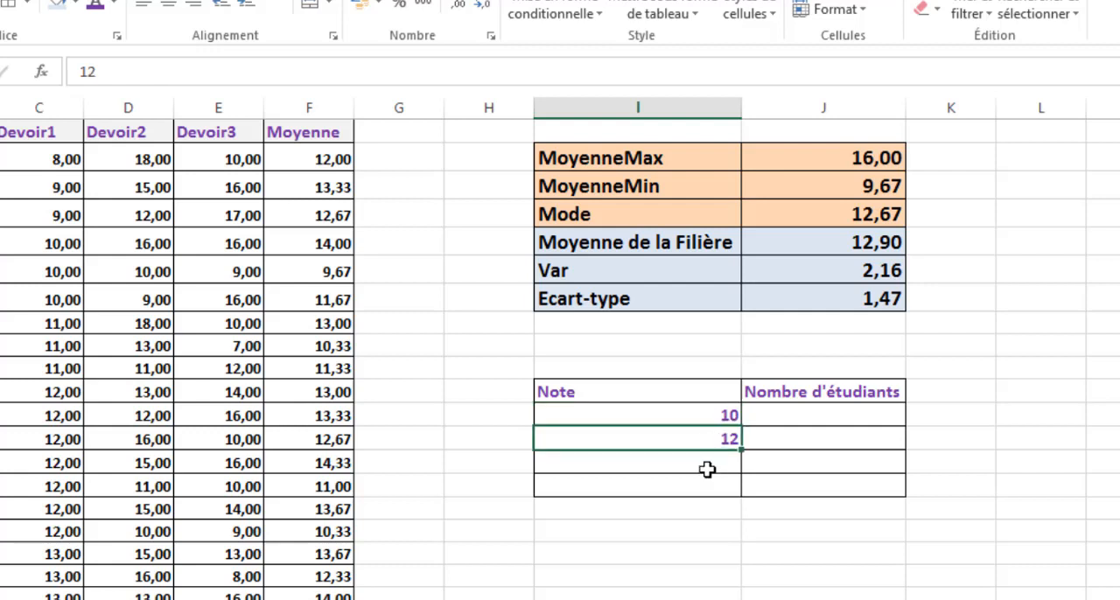
# - Complete the Note column with the limits 14 in I17 and 16 in I18
pyautogui.click(707, 470)
pyautogui.write('14')
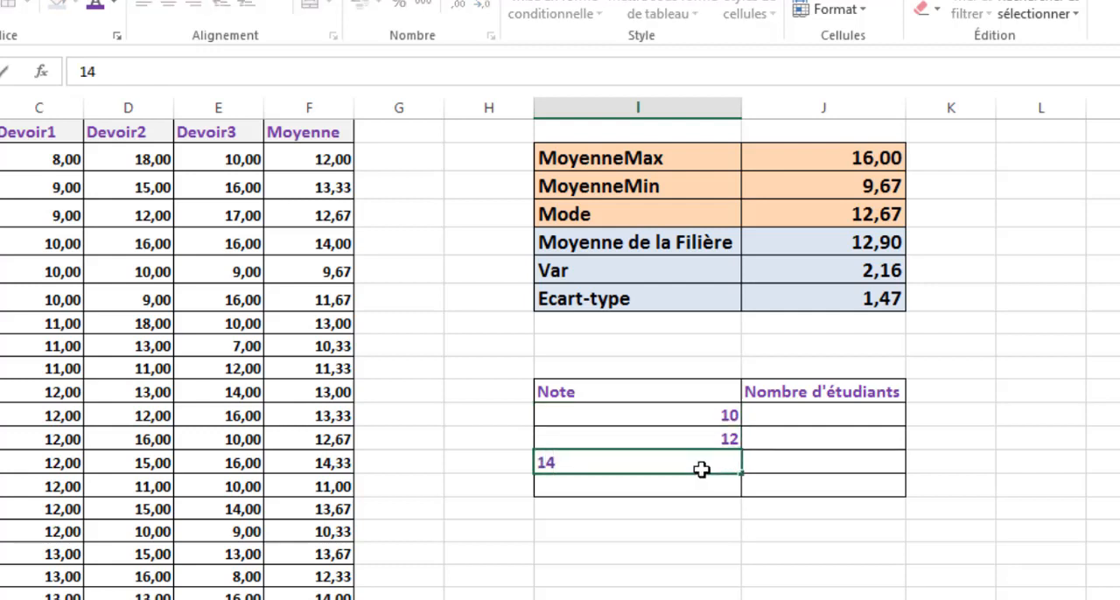
pyautogui.press('Return')
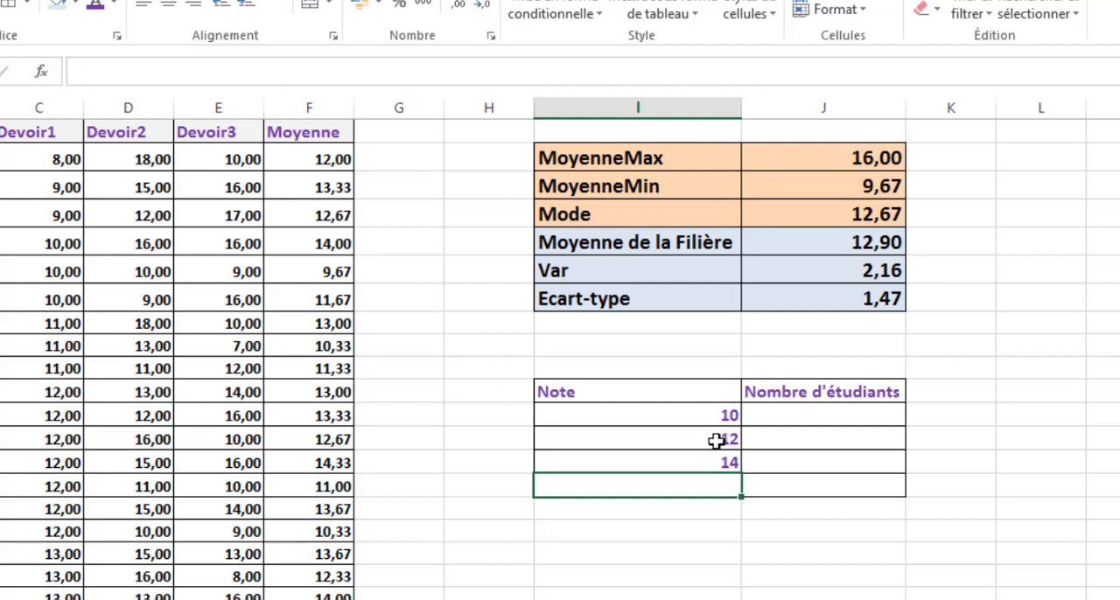
pyautogui.click(726, 440)
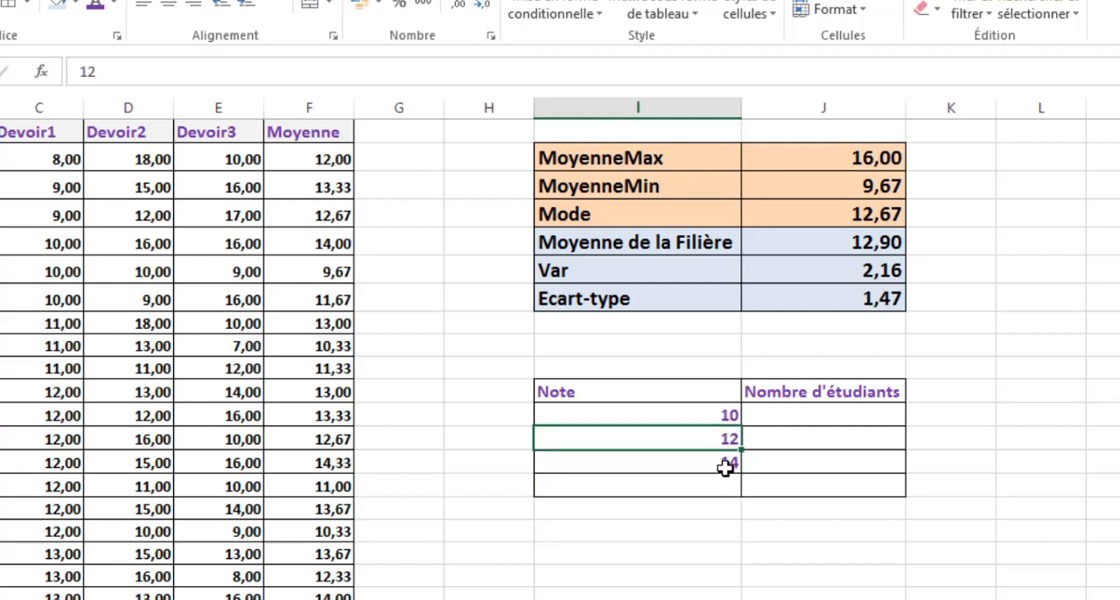
pyautogui.click(726, 485)
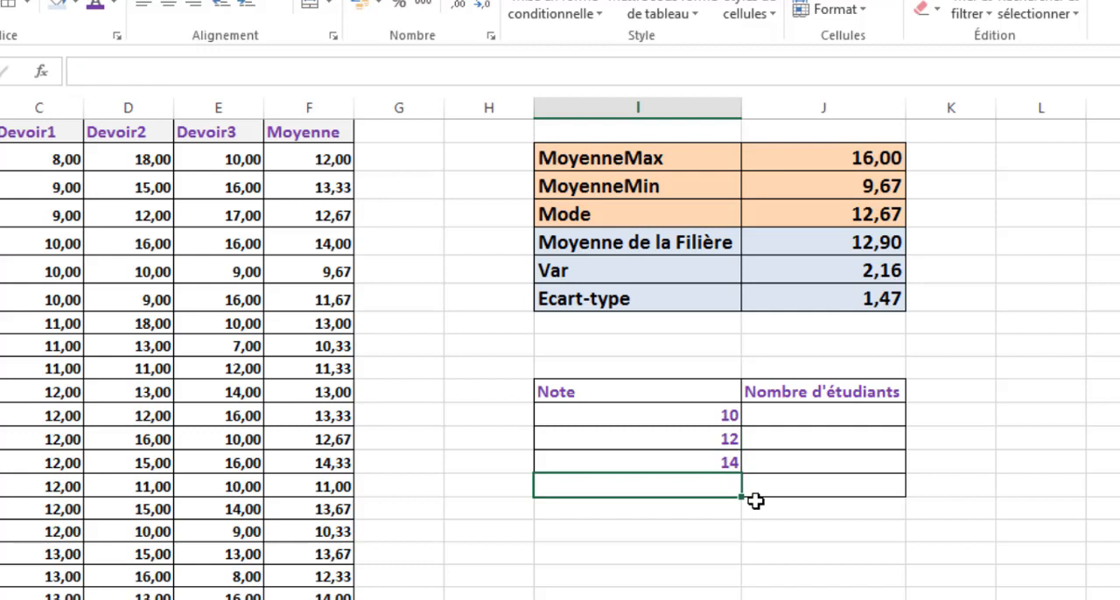
pyautogui.write('16')
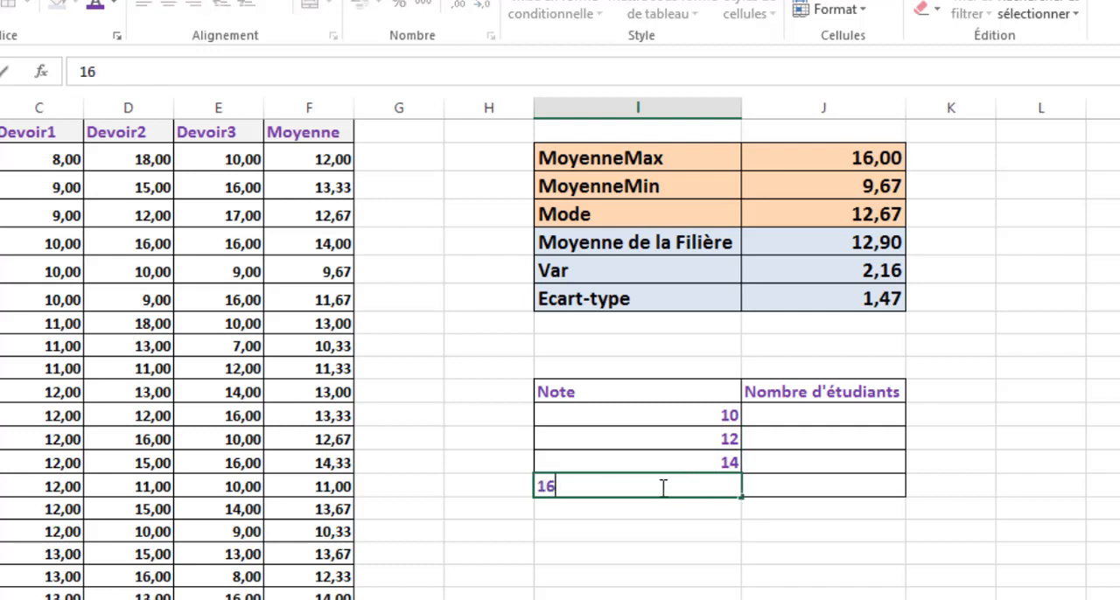
pyautogui.click(710, 463)
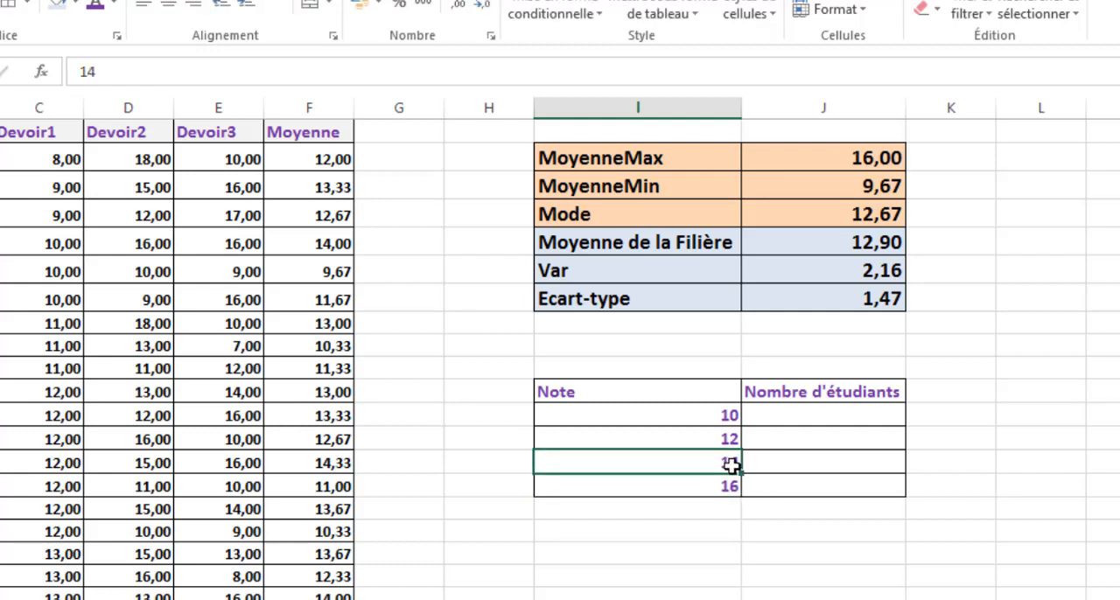
pyautogui.click(776, 504)
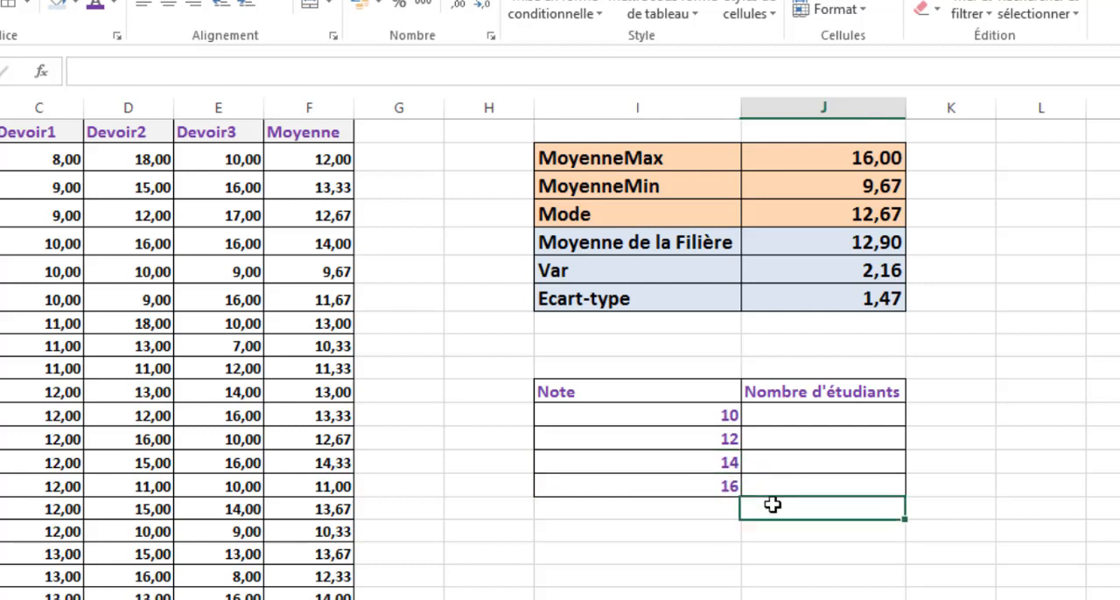
pyautogui.click(786, 442)
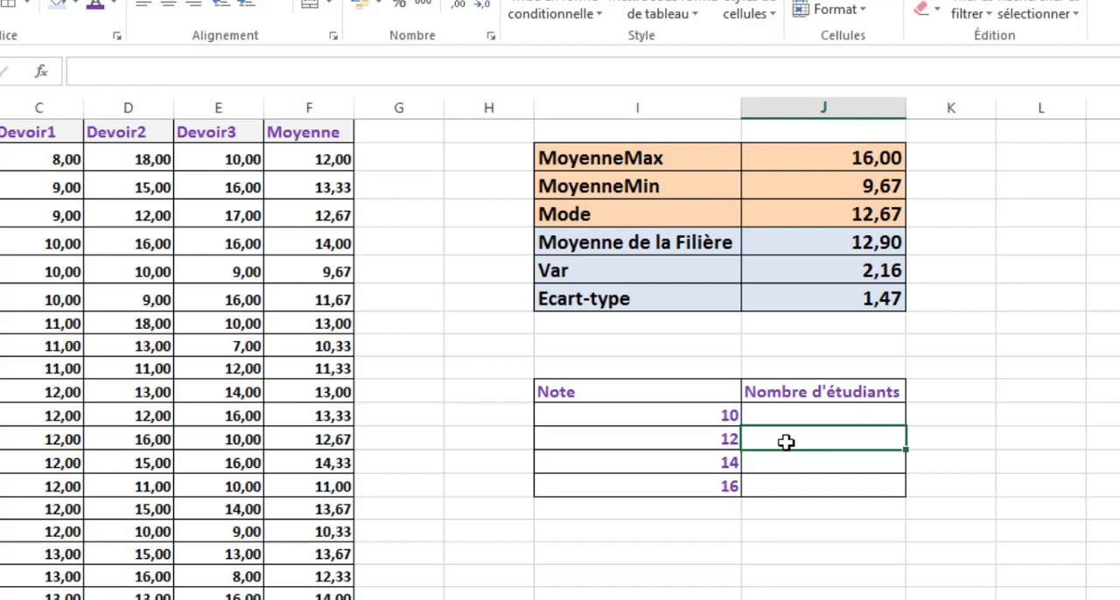
pyautogui.click(796, 488)
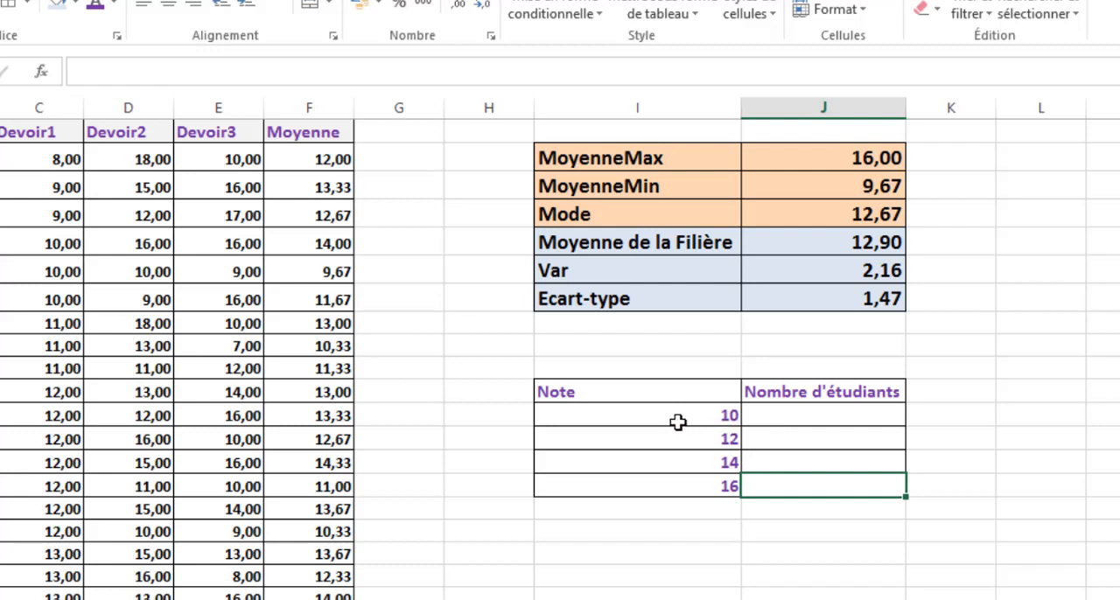
pyautogui.click(781, 415)
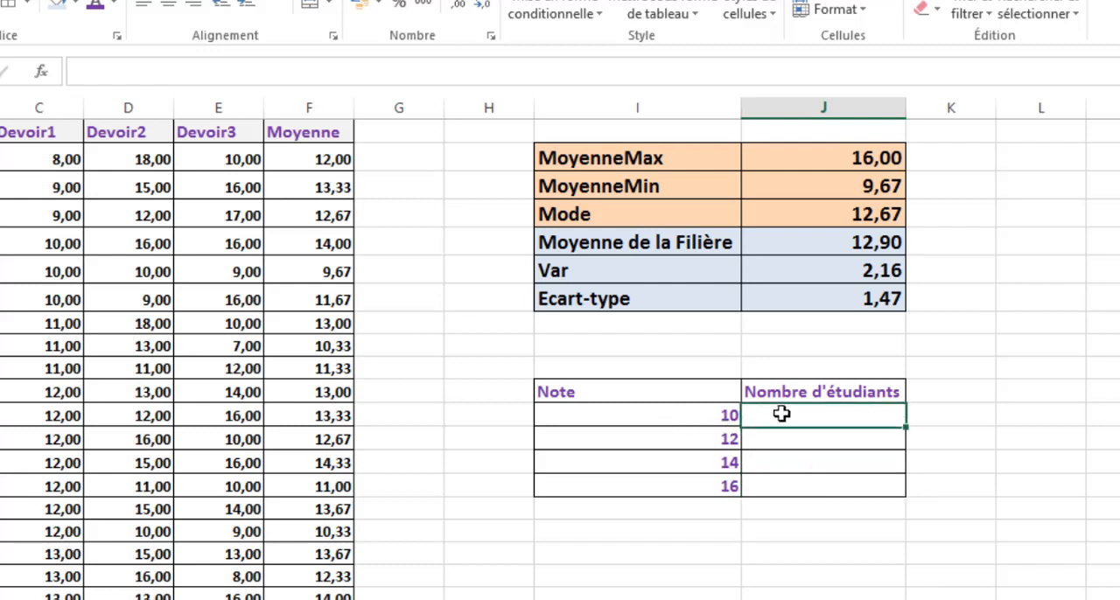
pyautogui.click(753, 461)
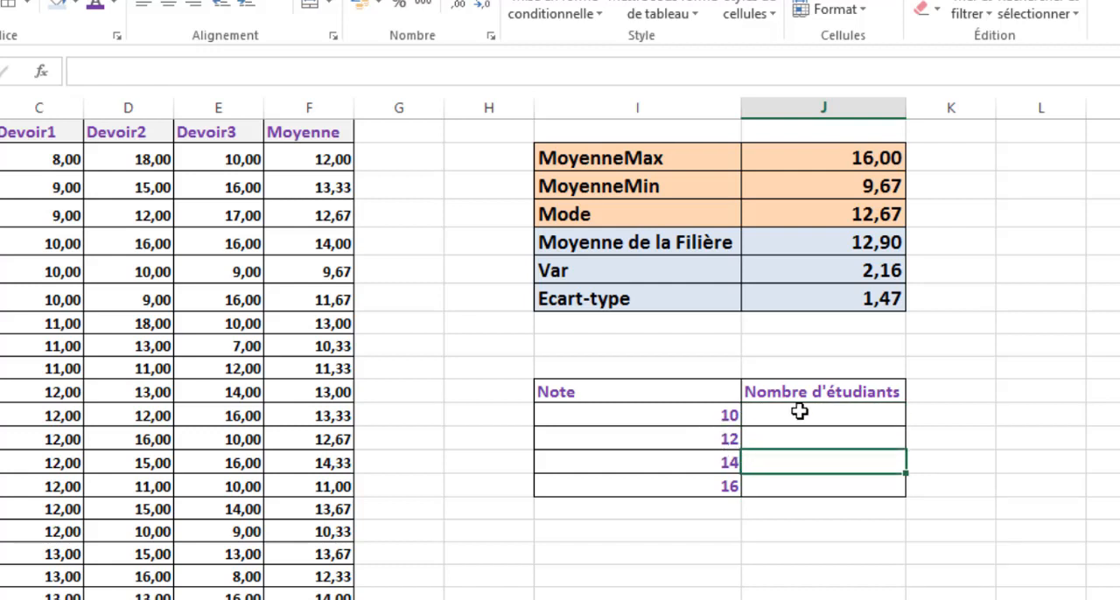
# - Start a formula over the Nombre d'étudiants range J15:J18 with the FREQUENCE function from the Statistiques category
pyautogui.moveTo(775, 416); pyautogui.dragTo(782, 488)
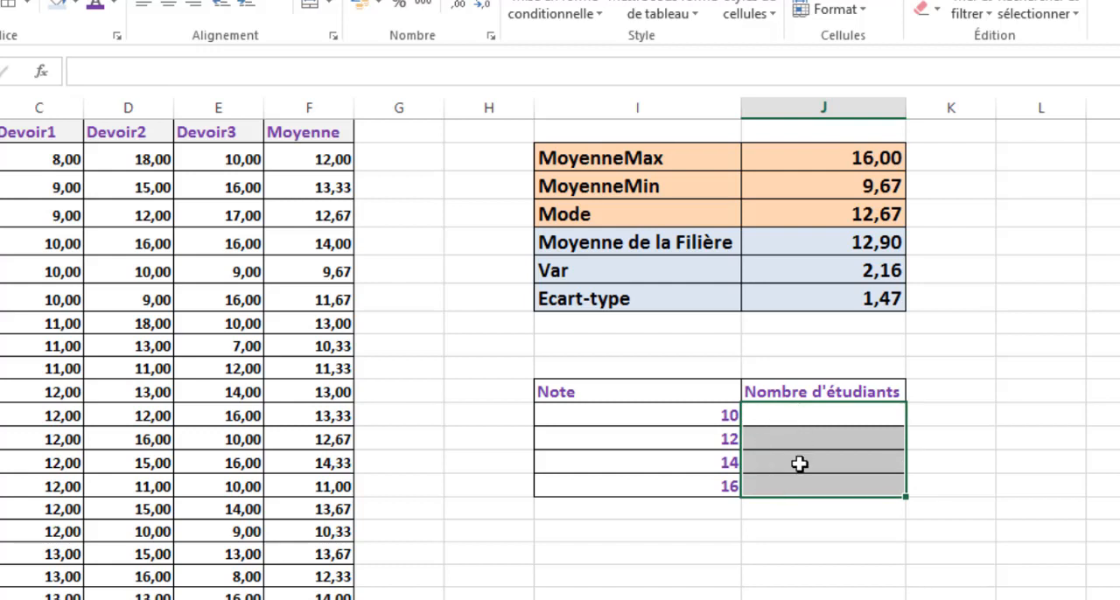
pyautogui.click(42, 77)
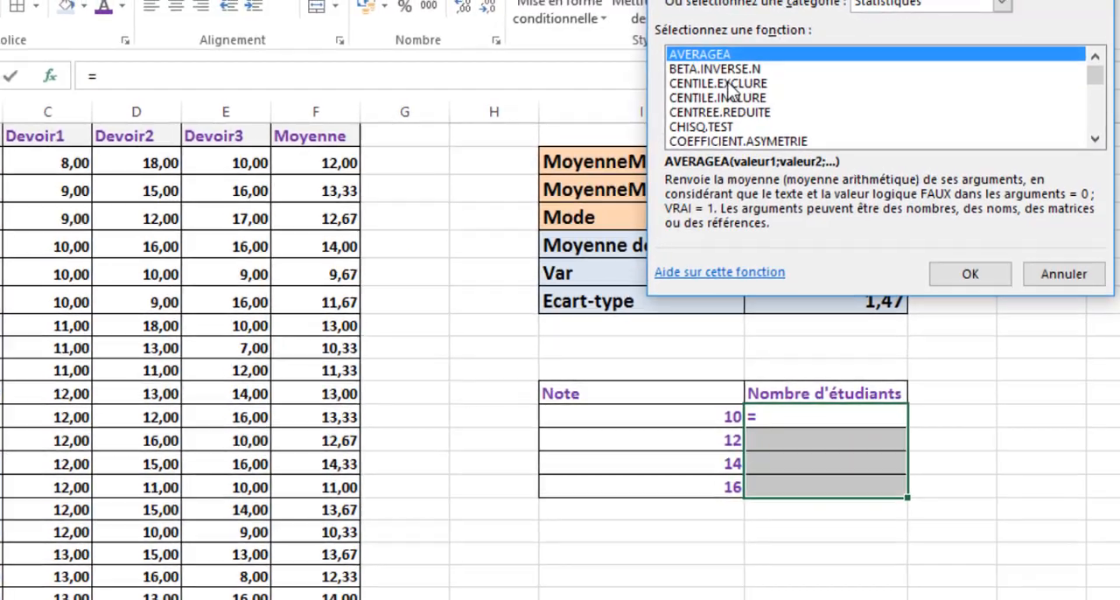
pyautogui.click(725, 79)
pyautogui.press('f')
pyautogui.press('f')
pyautogui.press('f')
pyautogui.press('f')
pyautogui.press('f')
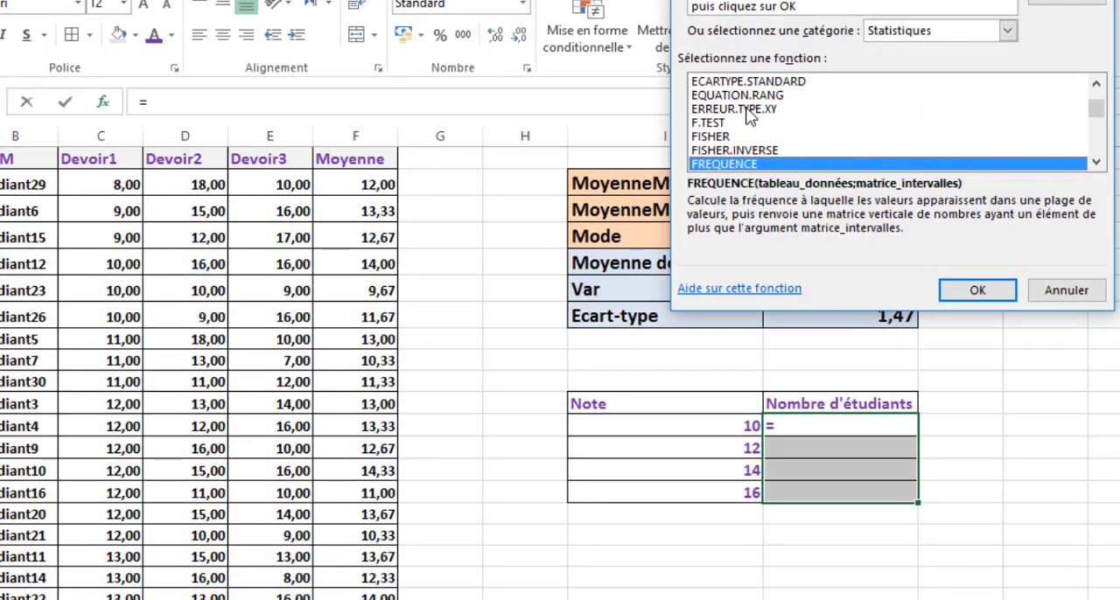
pyautogui.click(720, 163)
pyautogui.click(966, 293)
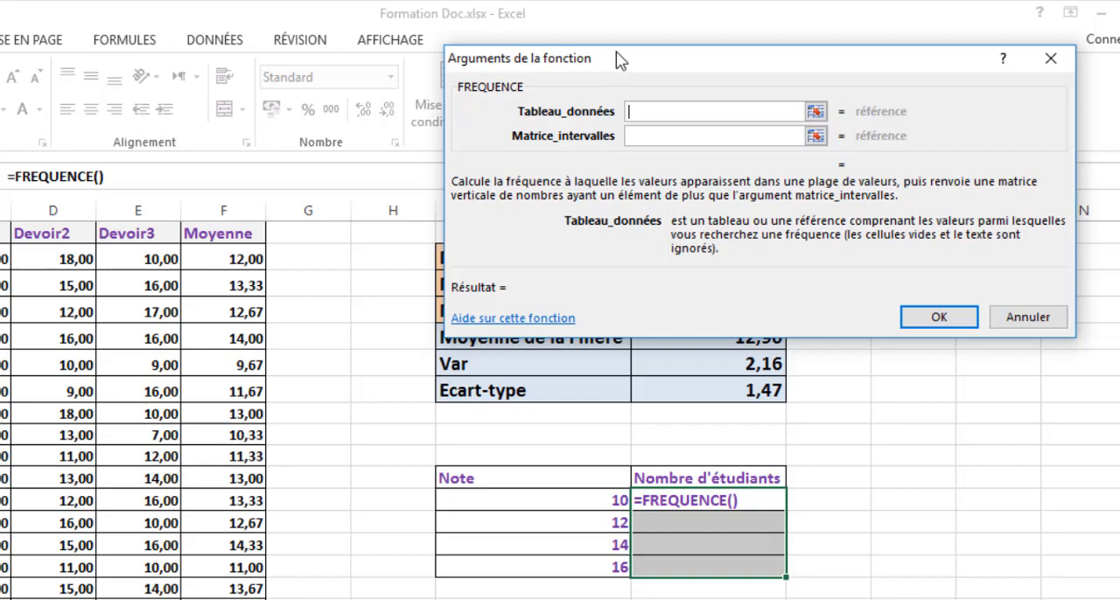
# - Set the Tableau_données argument of FREQUENCE to the Moyenne values F5:F34
pyautogui.moveTo(621, 60); pyautogui.dragTo(571, 150)
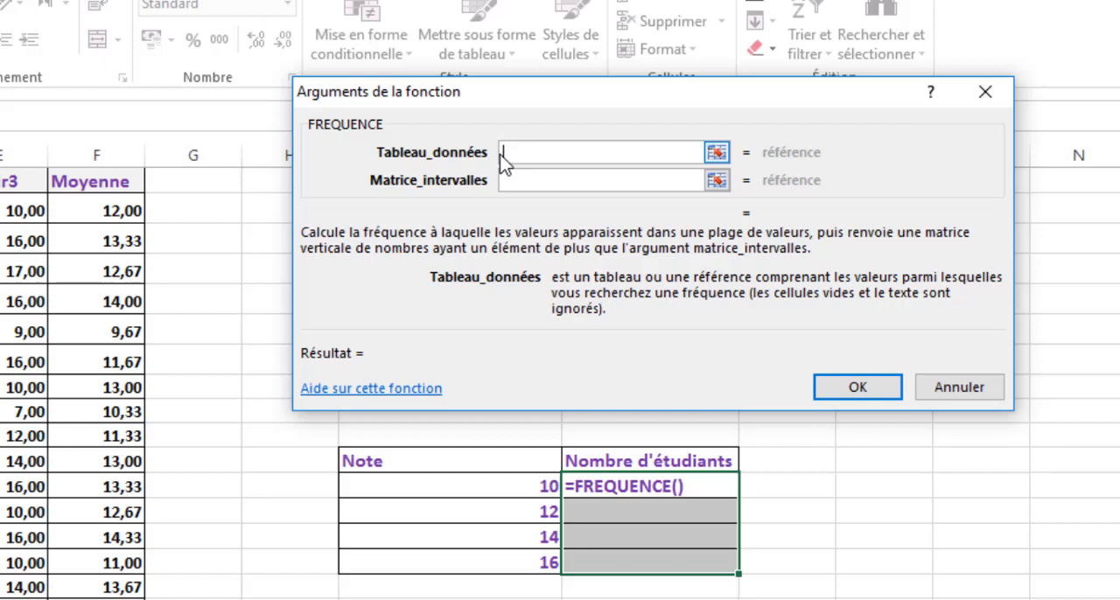
pyautogui.scroll(1, 218, 314)
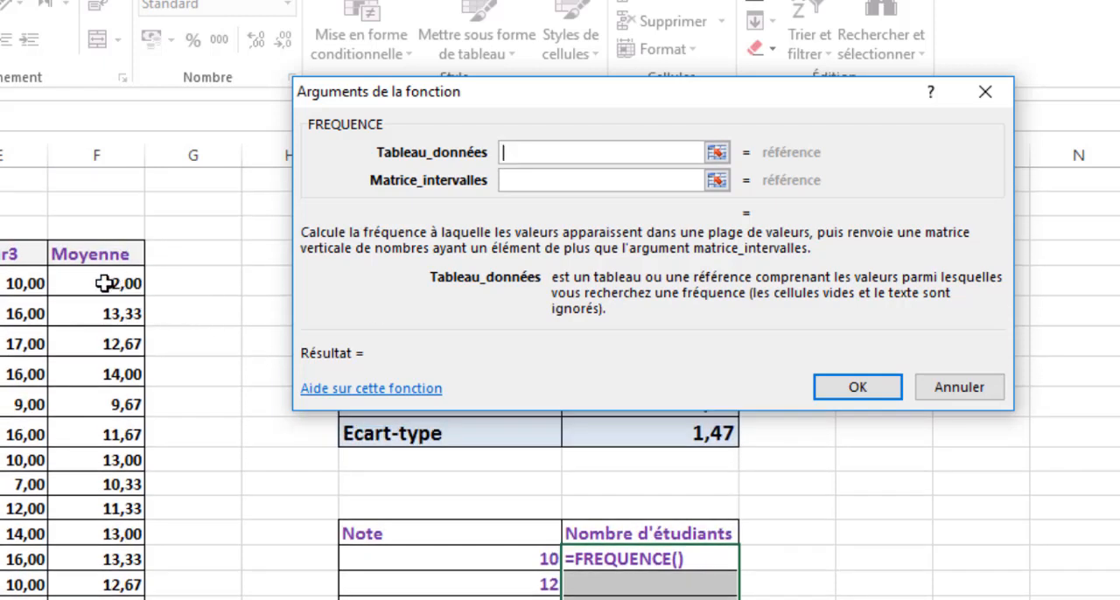
pyautogui.moveTo(103, 282); pyautogui.dragTo(100, 548)
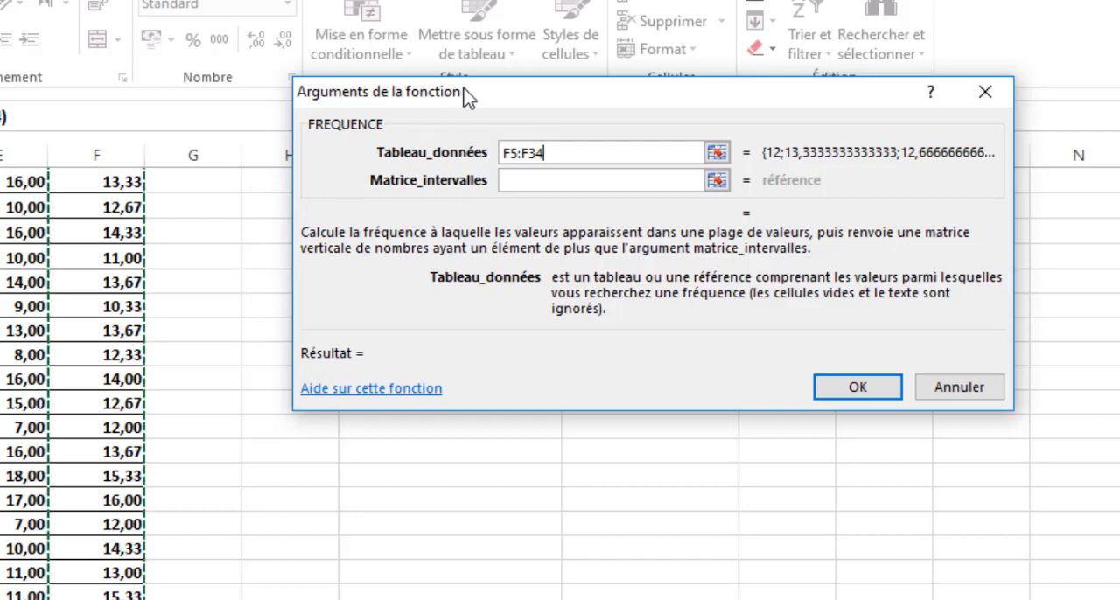
# - Set the Matrice_intervalles argument of FREQUENCE to the Note limits I15:I18 and enter the formula in J15
pyautogui.moveTo(463, 100); pyautogui.dragTo(538, 336)
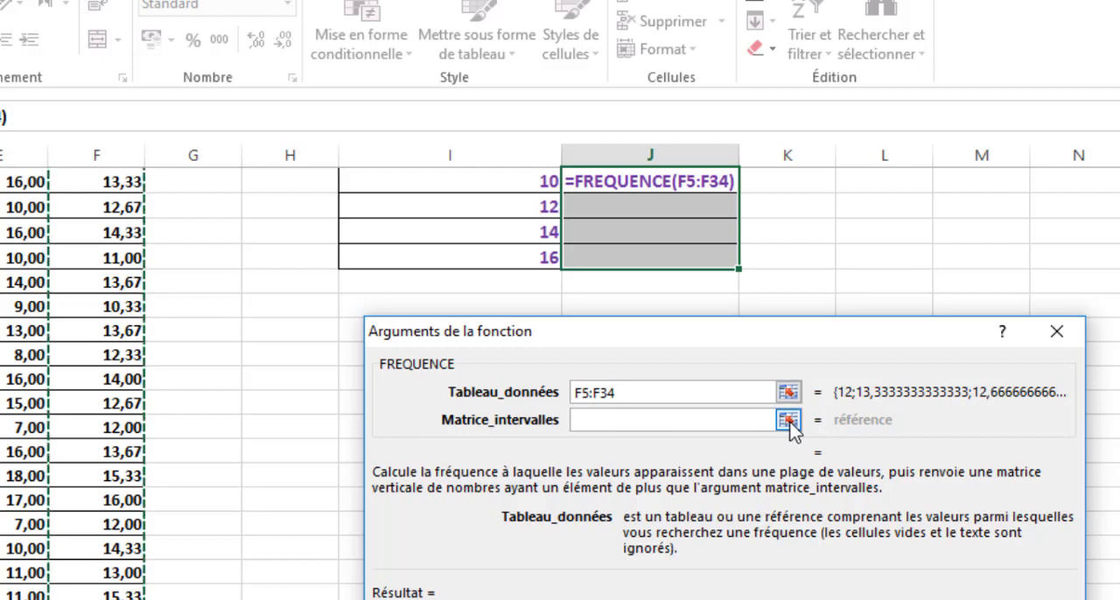
pyautogui.press('Tab')
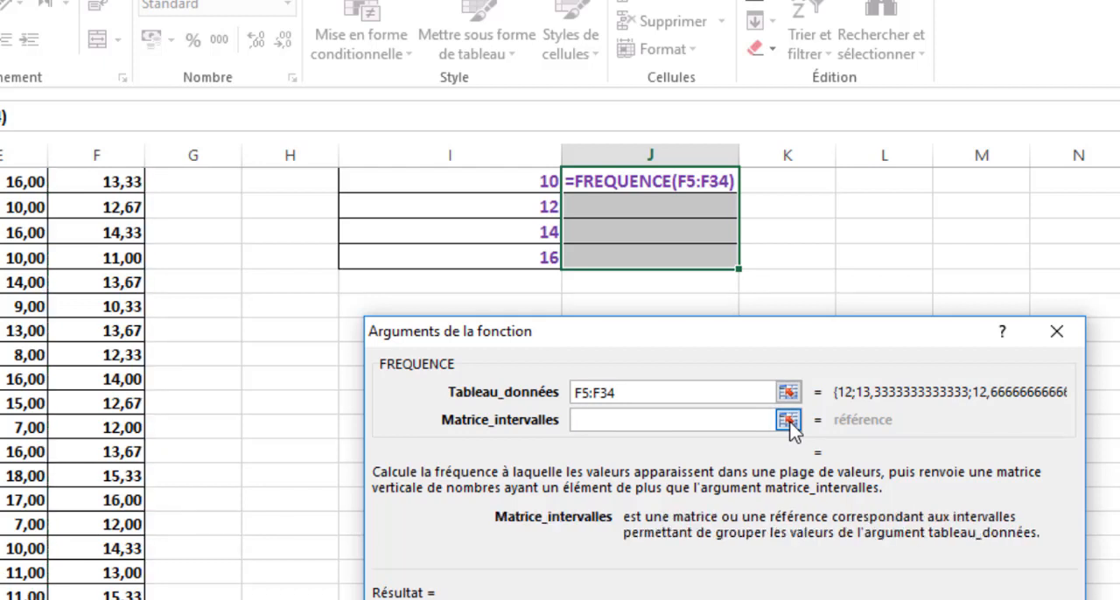
pyautogui.click(788, 421)
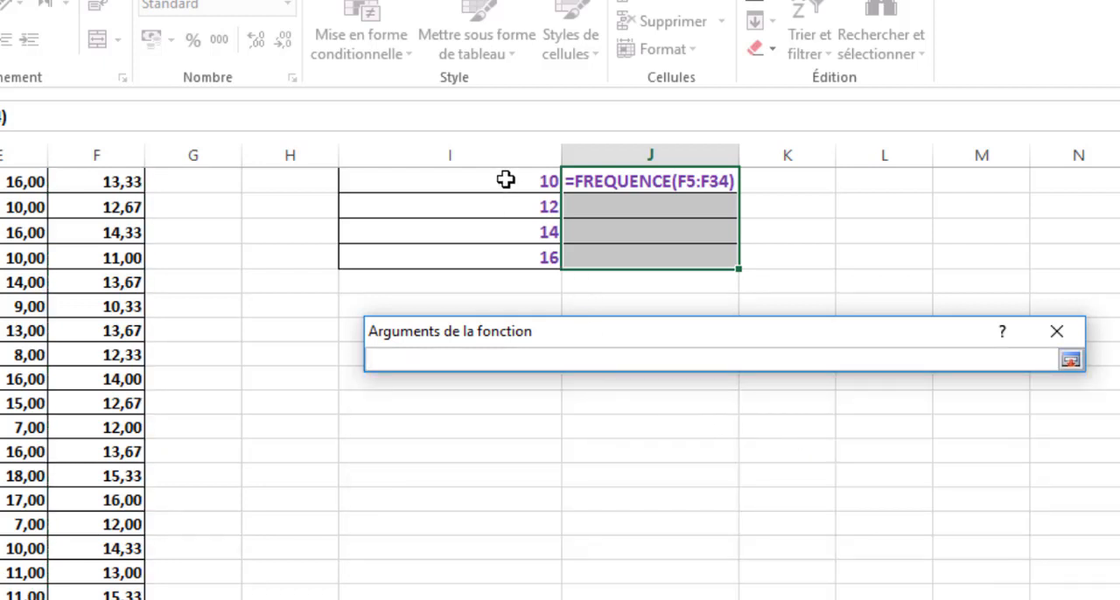
pyautogui.moveTo(505, 179); pyautogui.dragTo(510, 254)
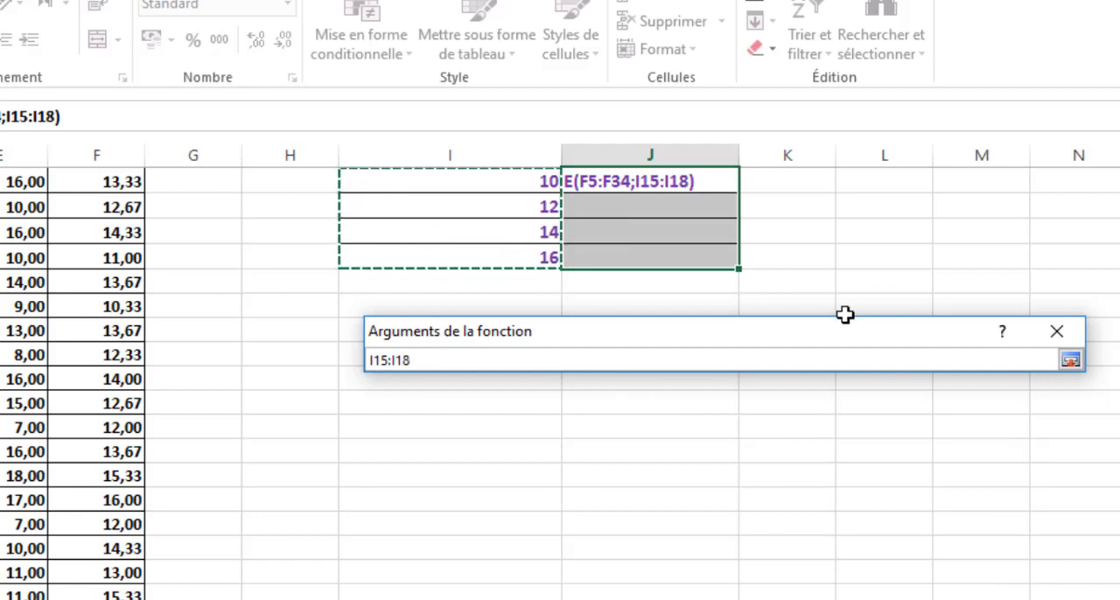
pyautogui.click(1070, 360)
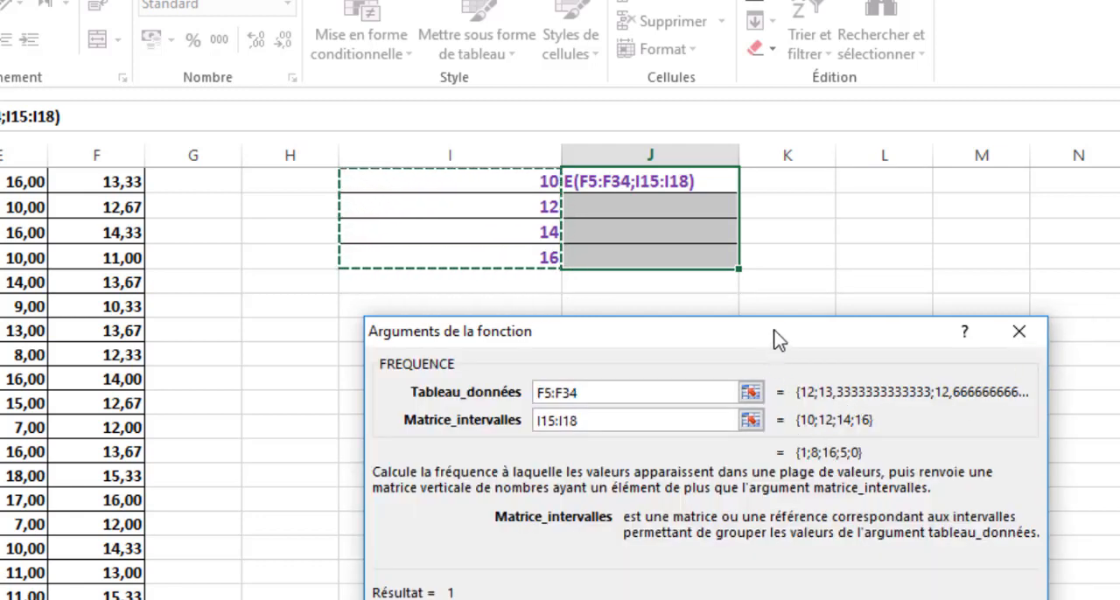
pyautogui.moveTo(779, 339); pyautogui.dragTo(437, 281)
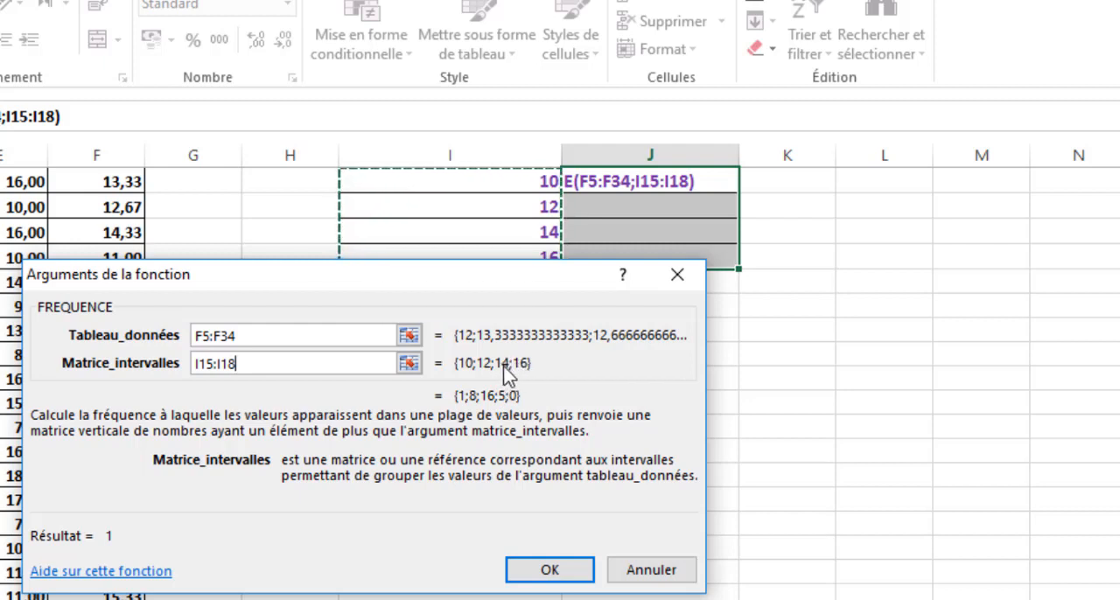
pyautogui.click(547, 574)
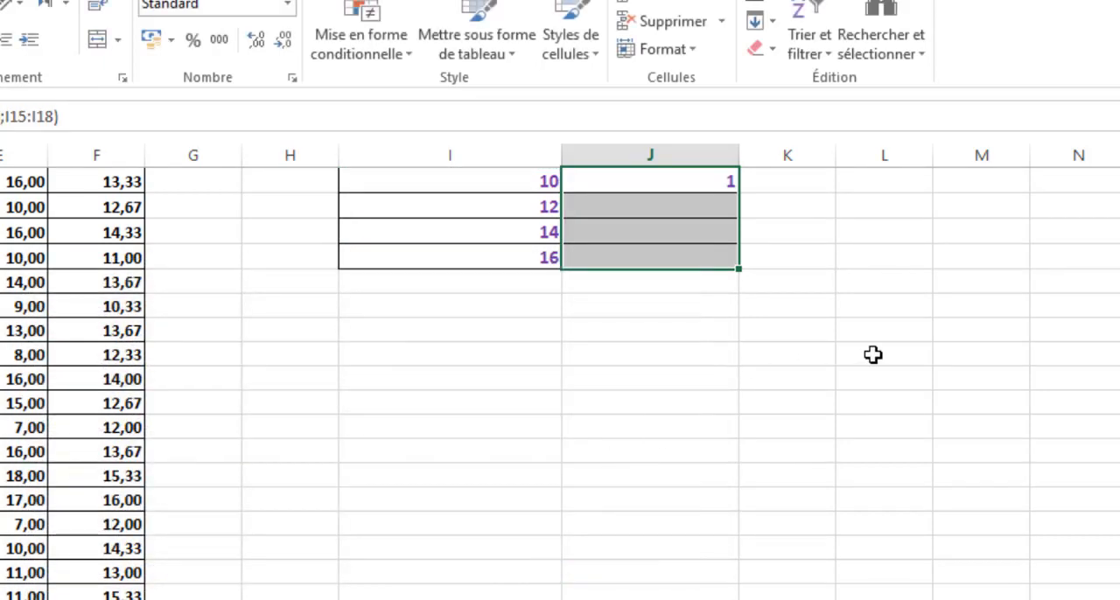
# - Enter the FREQUENCE formula as an array formula over the whole Nombre d'étudiants range J15:J18
pyautogui.scroll(1, 872, 356)
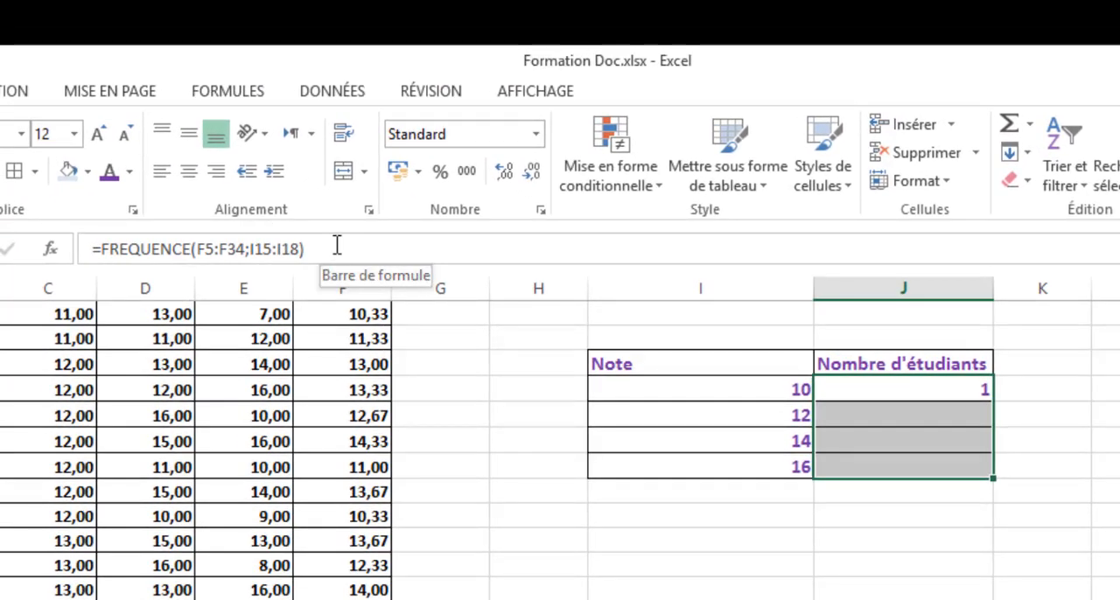
pyautogui.click(340, 249)
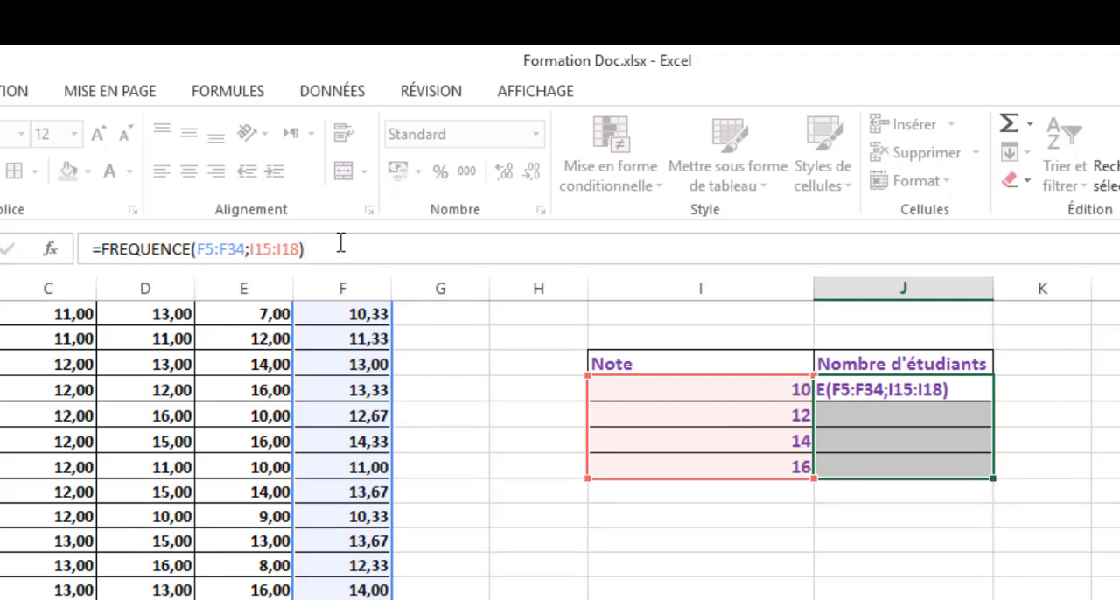
pyautogui.hotkey('ctrl', 'shift', 'Return')
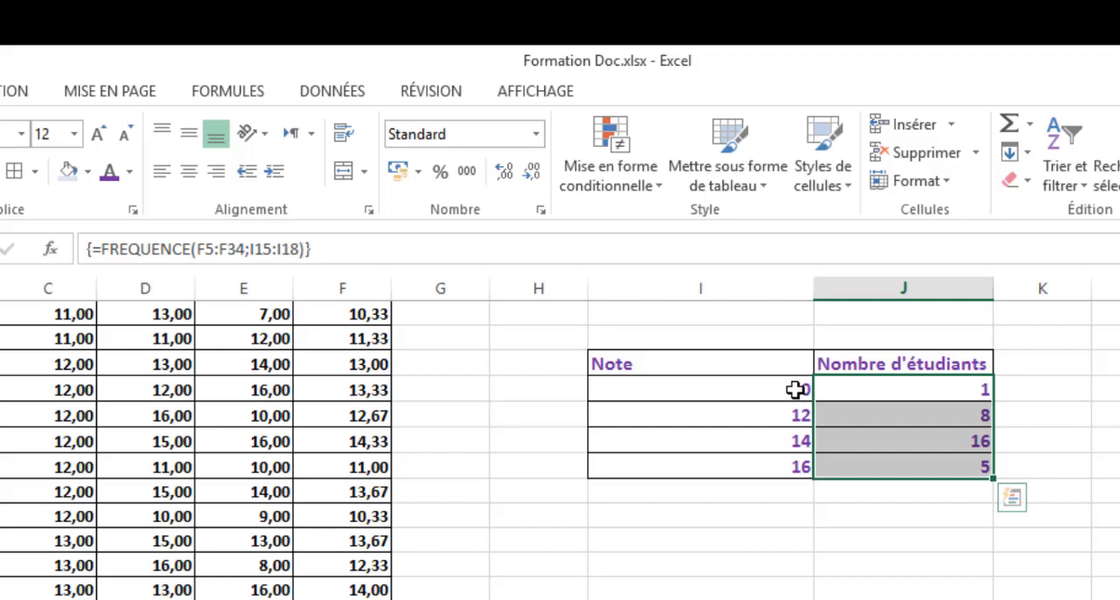
# - Examine the student count of each interval in the Nombre d'étudiants column alongside the class statistics and the grades table
pyautogui.click(961, 417)
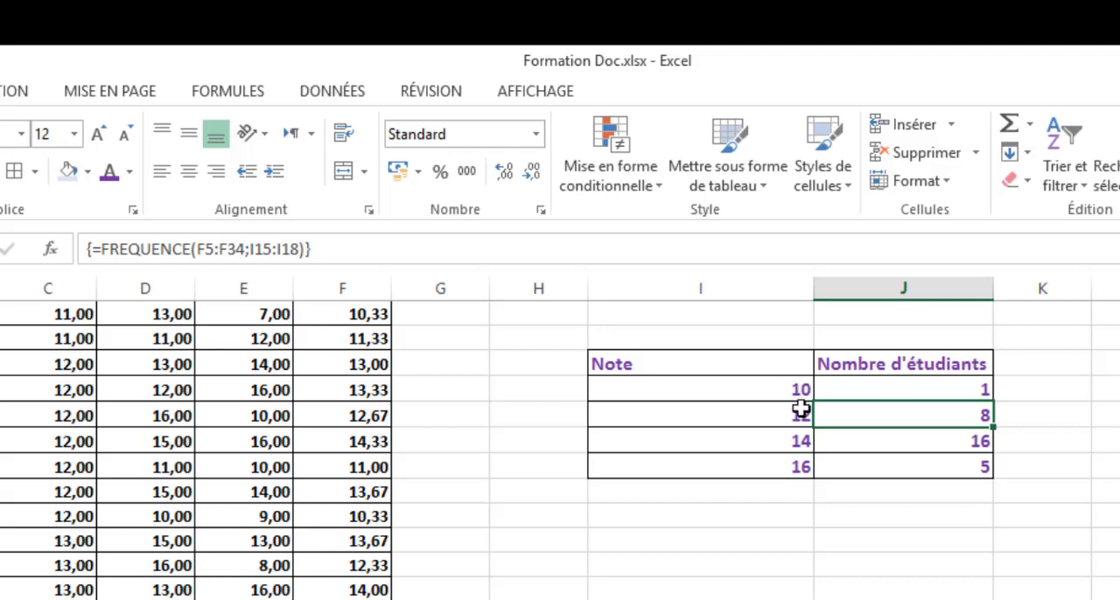
pyautogui.click(946, 442)
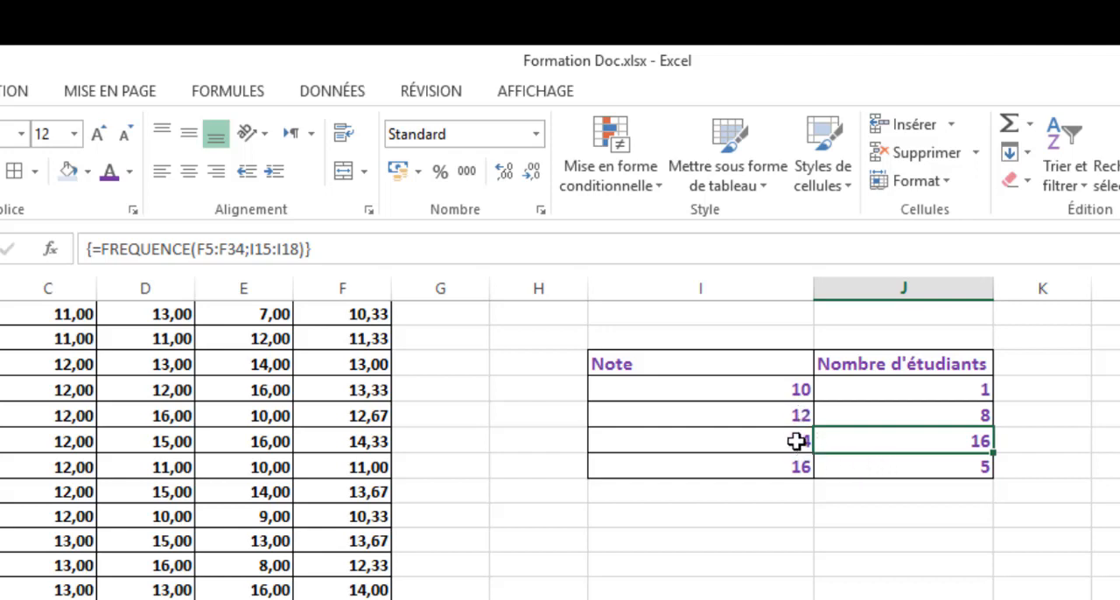
pyautogui.click(895, 464)
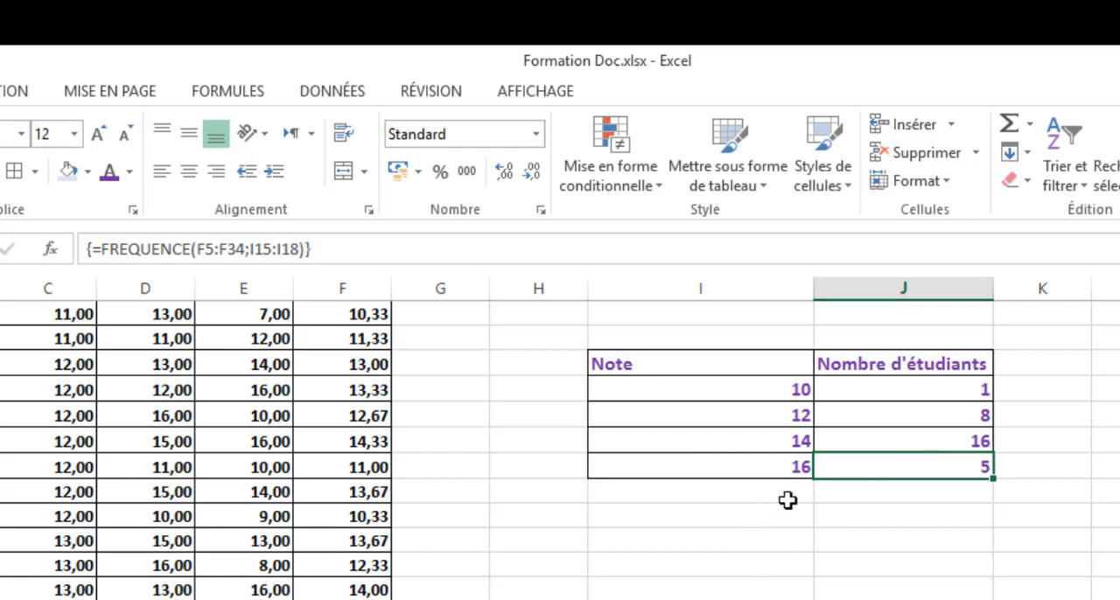
pyautogui.click(718, 549)
pyautogui.scroll(1, 718, 570)
pyautogui.scroll(3, 717, 569)
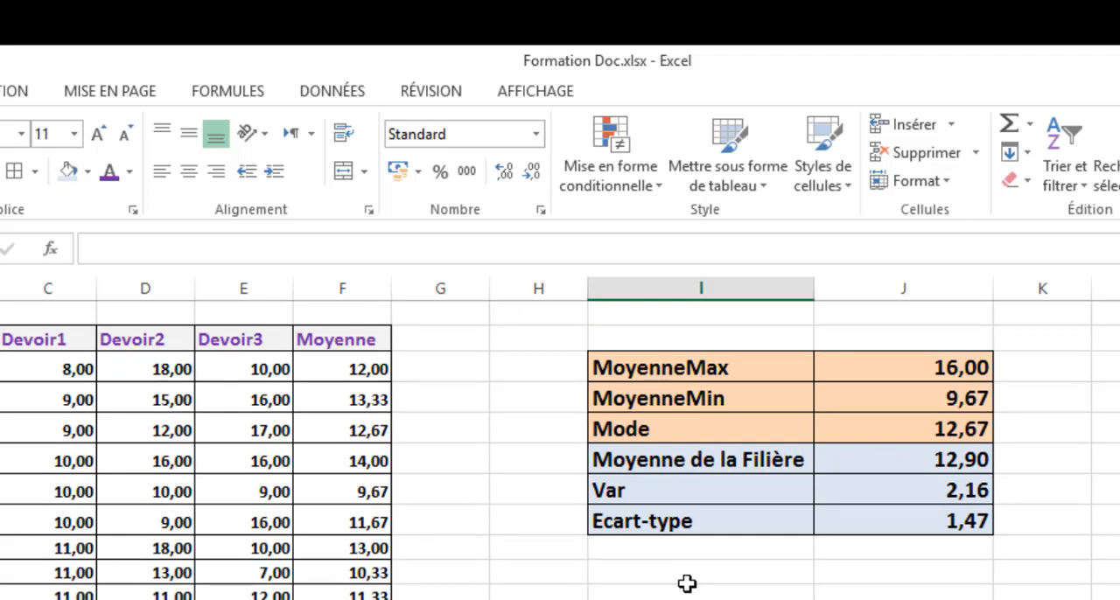
pyautogui.click(246, 521)
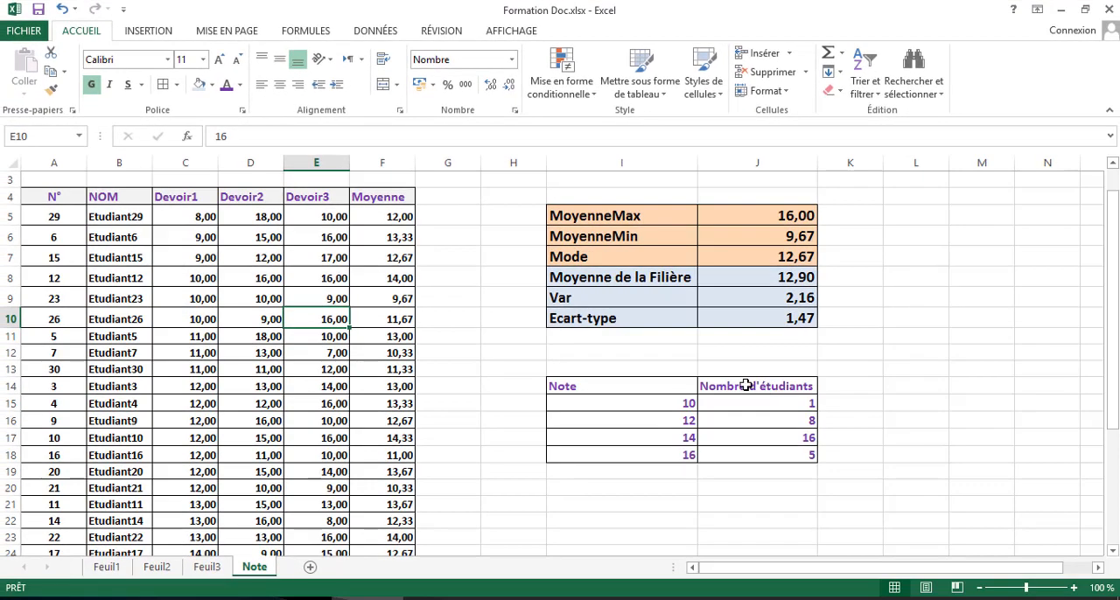
pyautogui.scroll(-2, 745, 384)
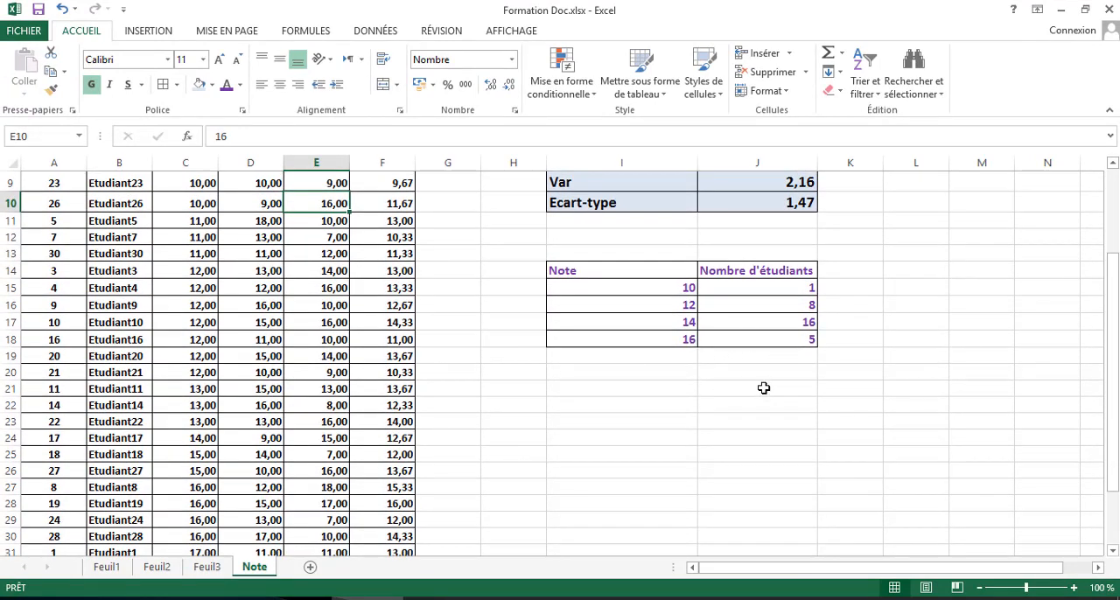
# - Total the student counts J15:J18 in cell J19 with the Somme function
pyautogui.click(761, 388)
pyautogui.click(780, 286)
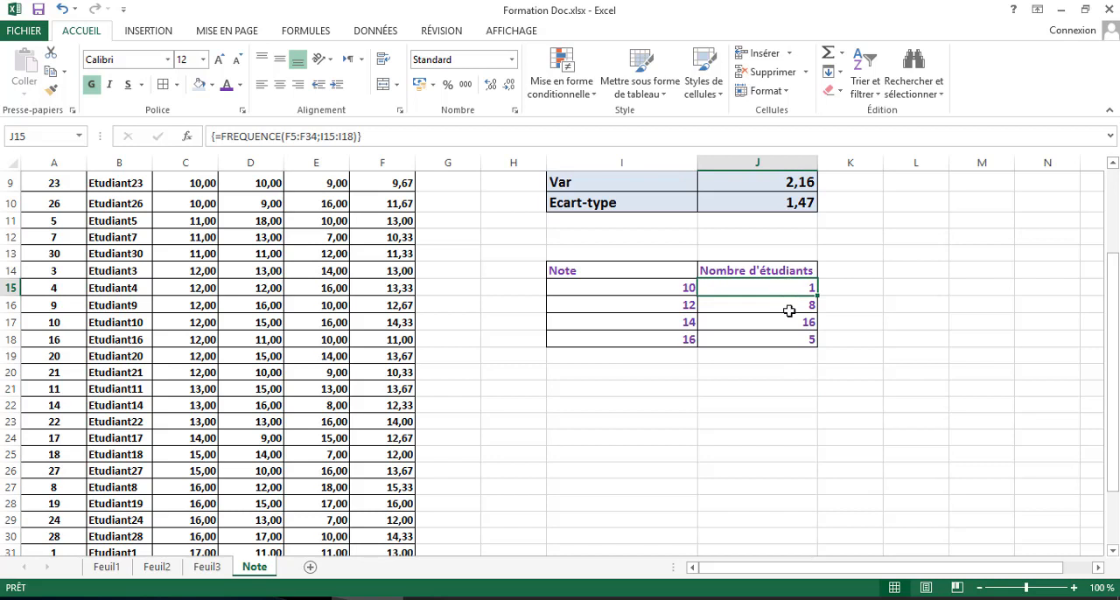
pyautogui.click(779, 368)
pyautogui.moveTo(782, 282); pyautogui.dragTo(787, 342)
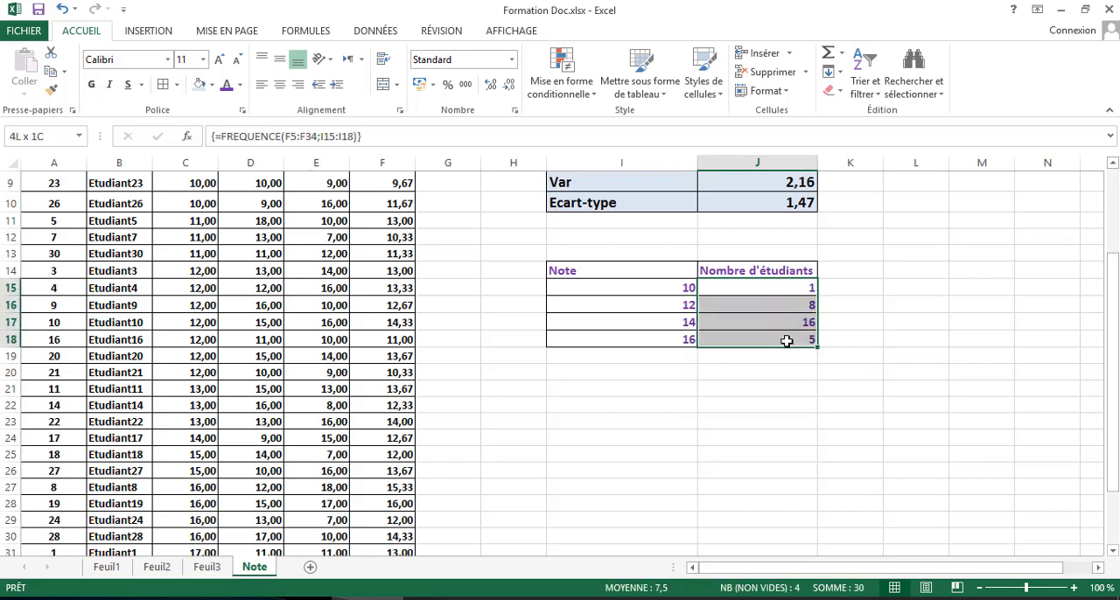
pyautogui.click(785, 351)
pyautogui.moveTo(785, 288); pyautogui.dragTo(787, 349)
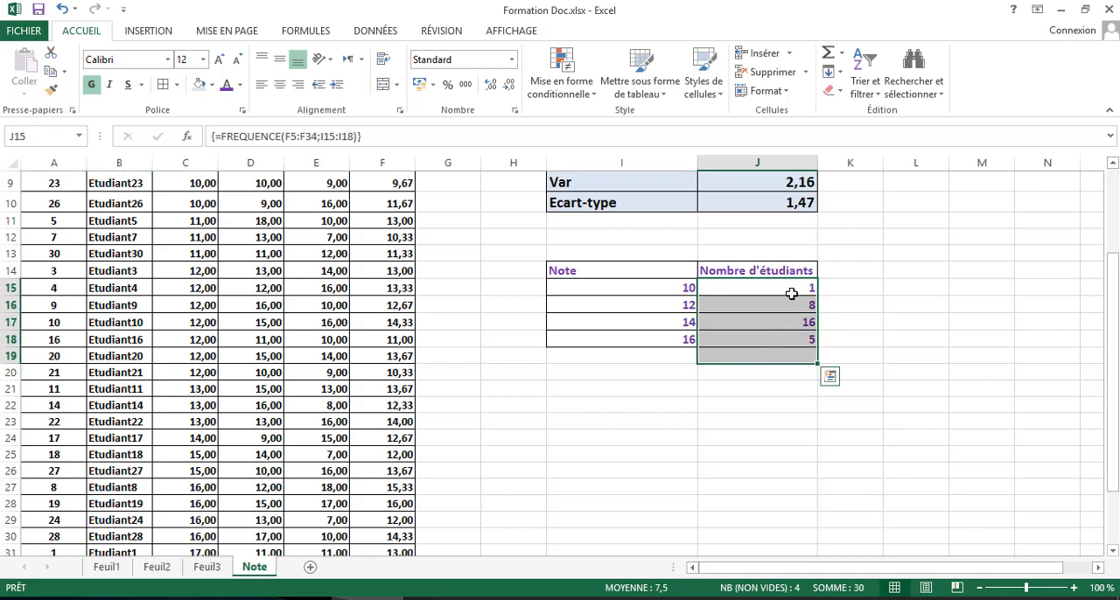
pyautogui.click(791, 392)
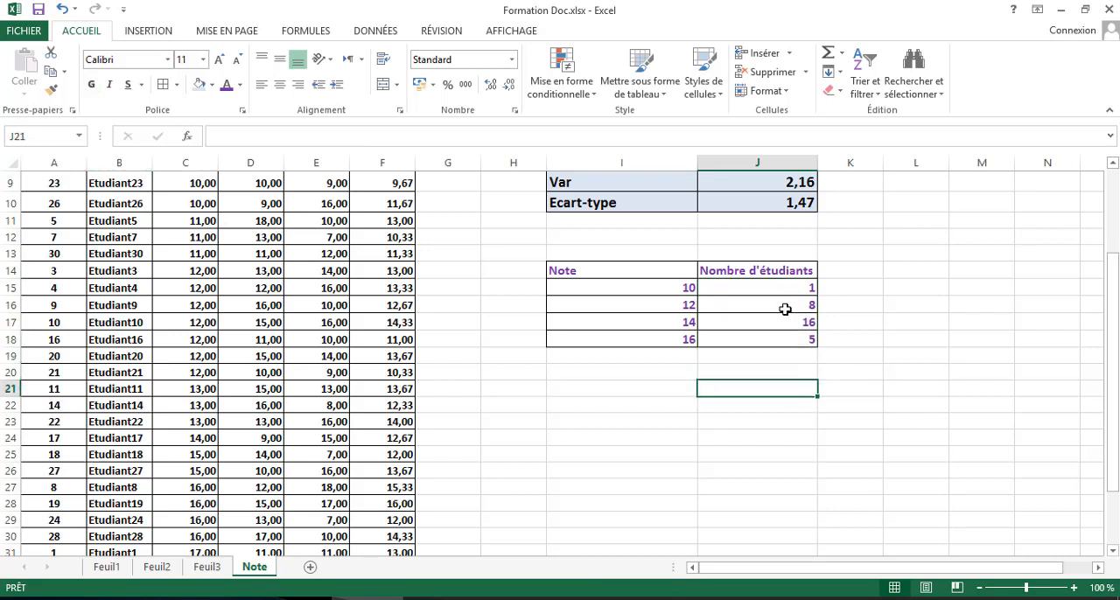
pyautogui.moveTo(780, 287); pyautogui.dragTo(783, 342)
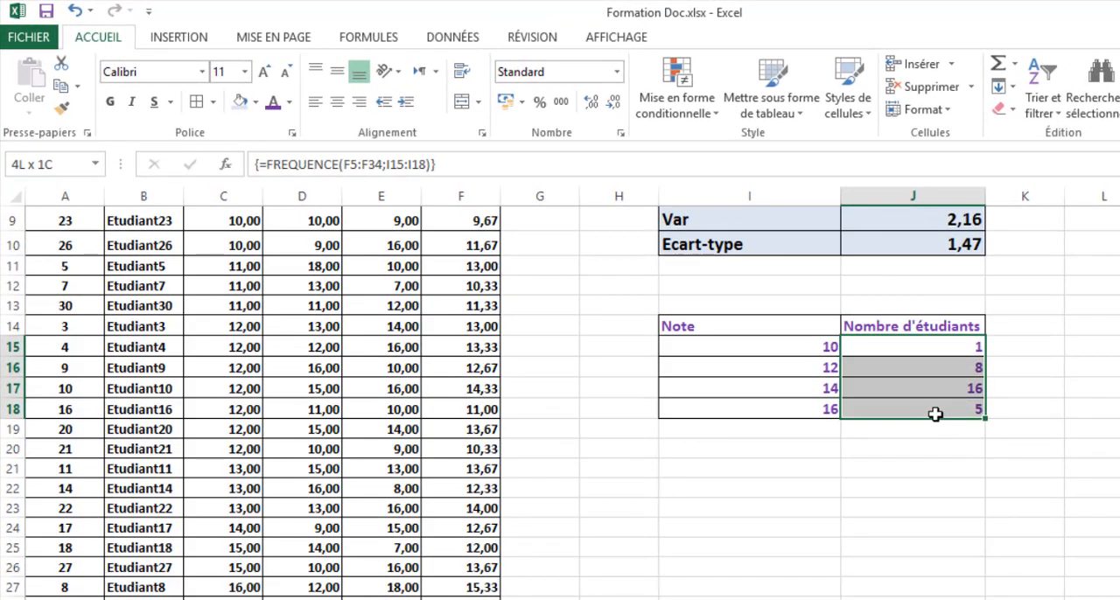
pyautogui.moveTo(935, 417); pyautogui.dragTo(936, 433)
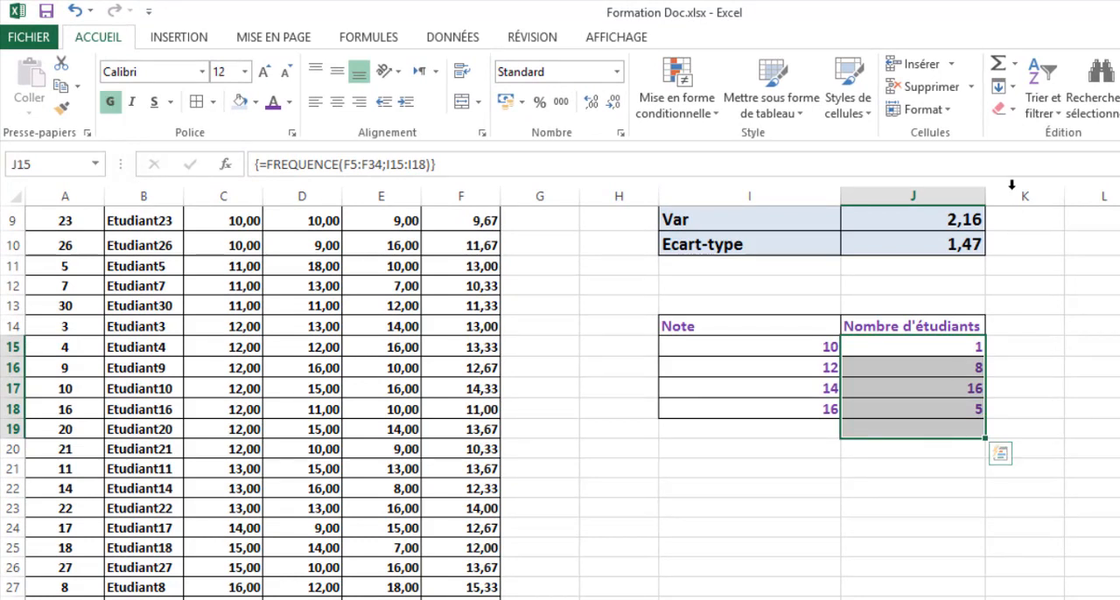
pyautogui.click(999, 66)
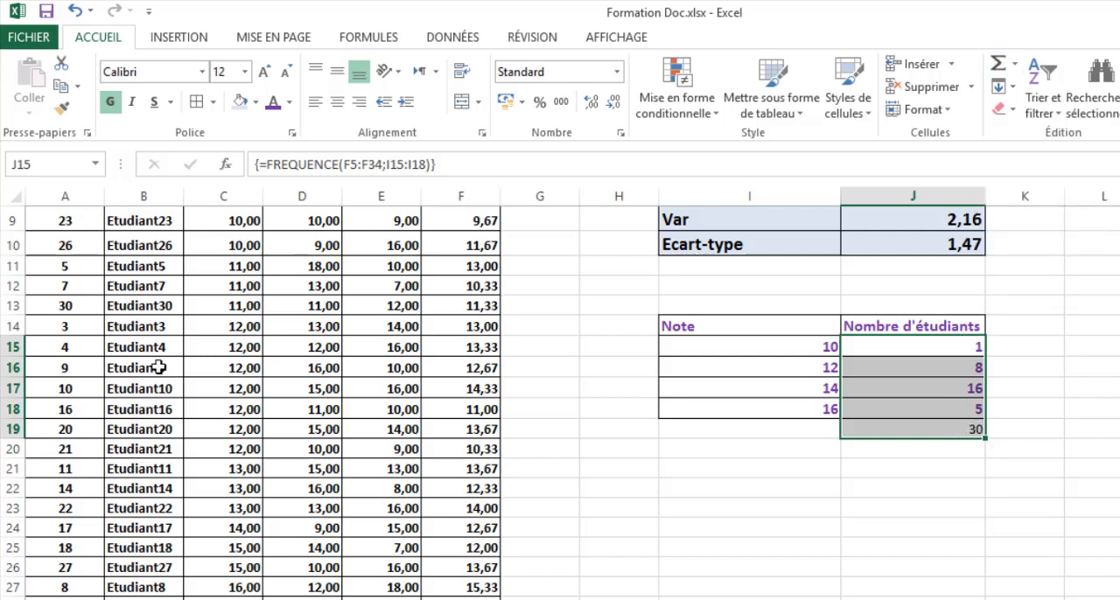
# - Examine the whole grades table, from the N° header in A4 down to the last Moyenne values
pyautogui.scroll(1, 288, 363)
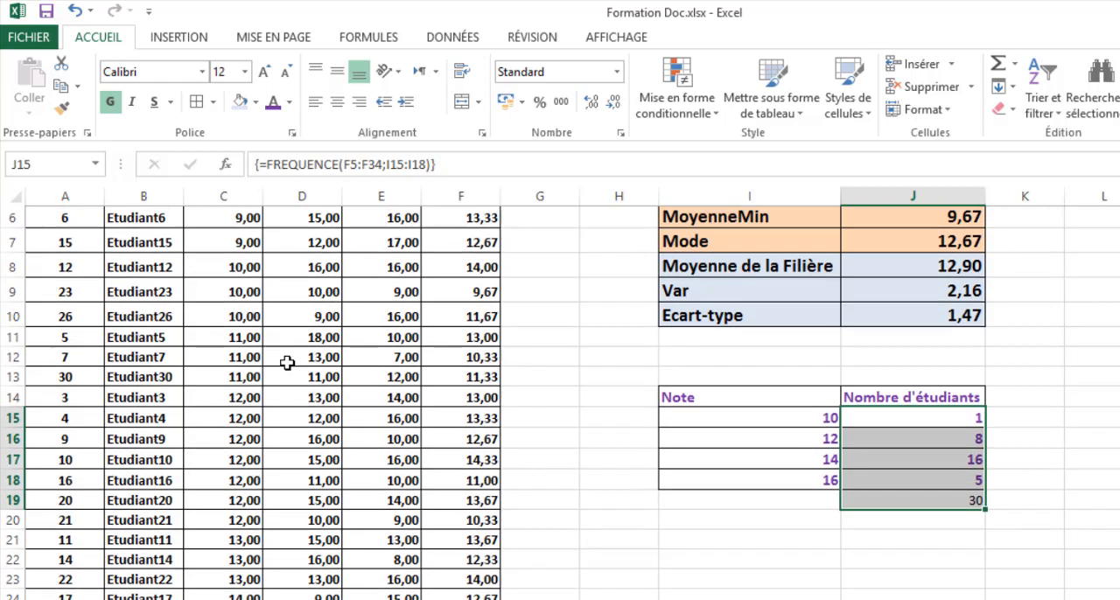
pyautogui.scroll(-2, 289, 365)
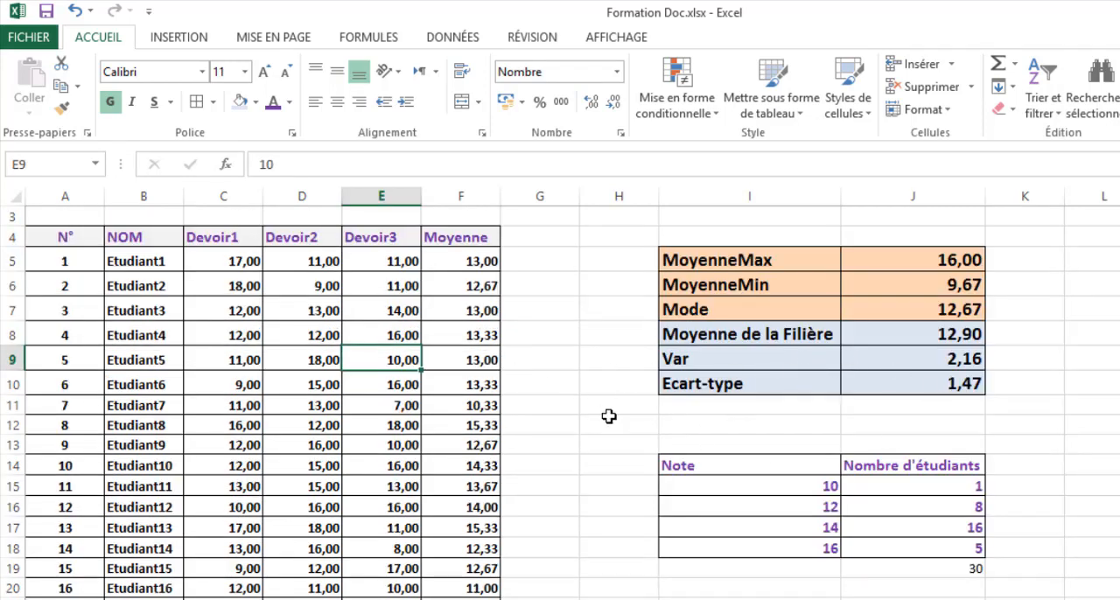
pyautogui.scroll(1, 415, 451)
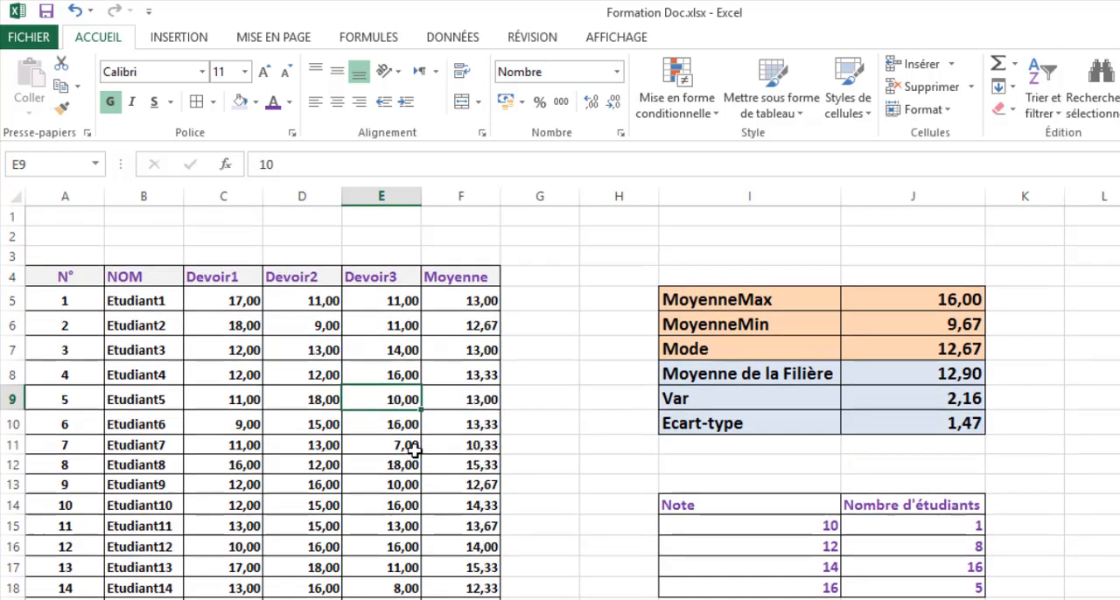
pyautogui.scroll(-6, 88, 315)
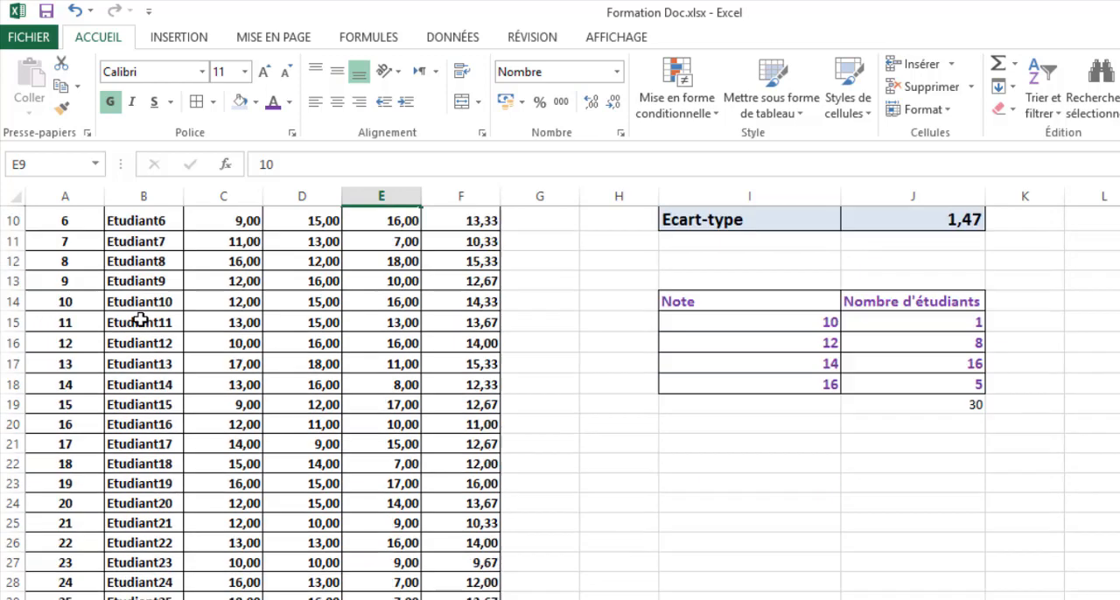
pyautogui.scroll(6, 140, 324)
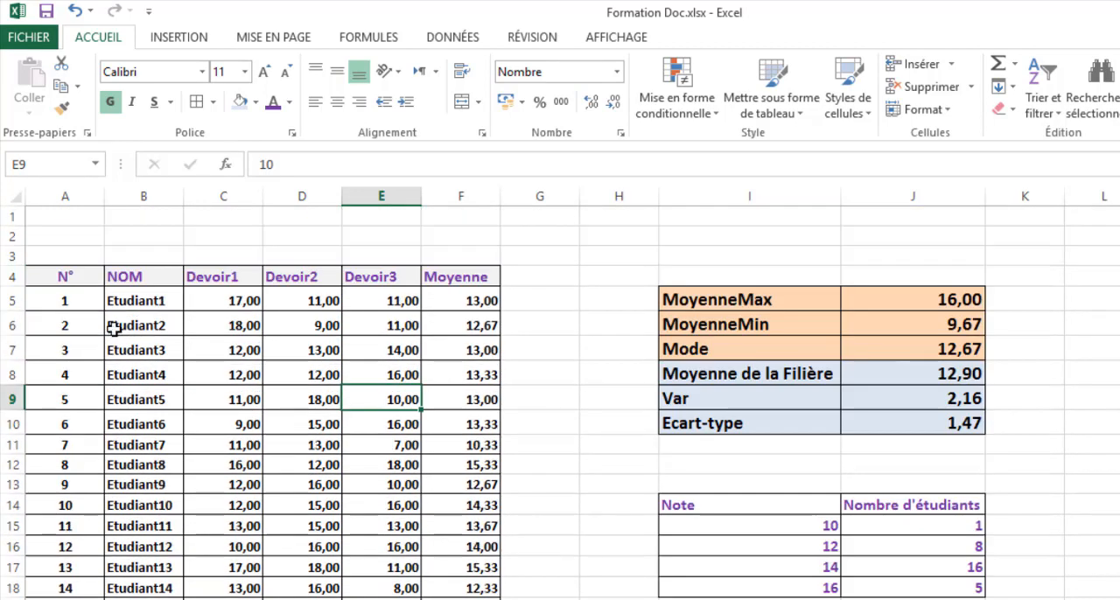
pyautogui.moveTo(31, 275); pyautogui.dragTo(455, 598)
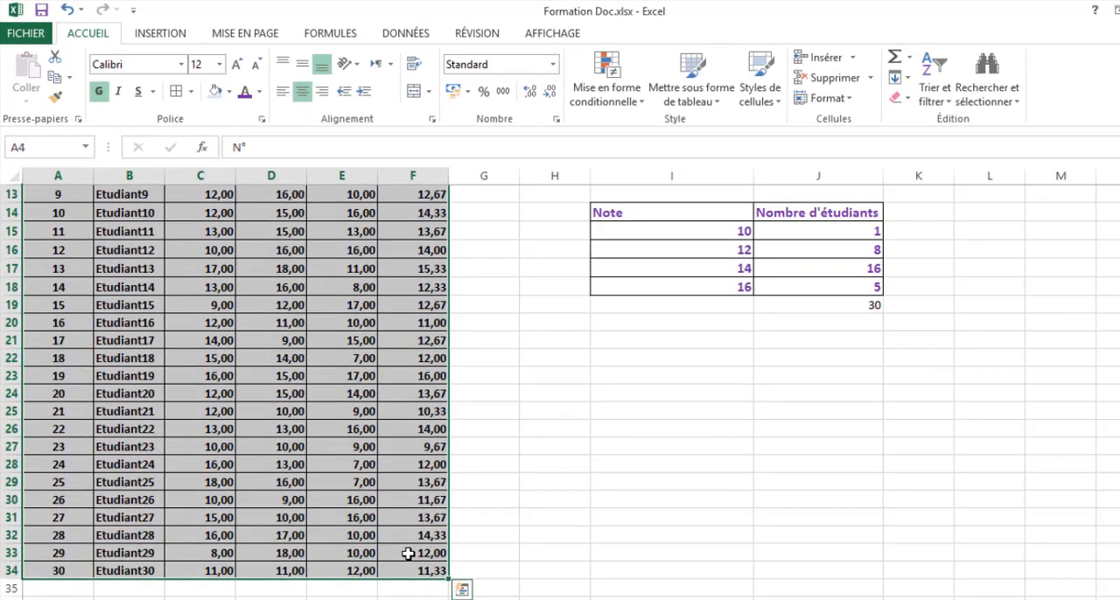
pyautogui.scroll(4, 335, 403)
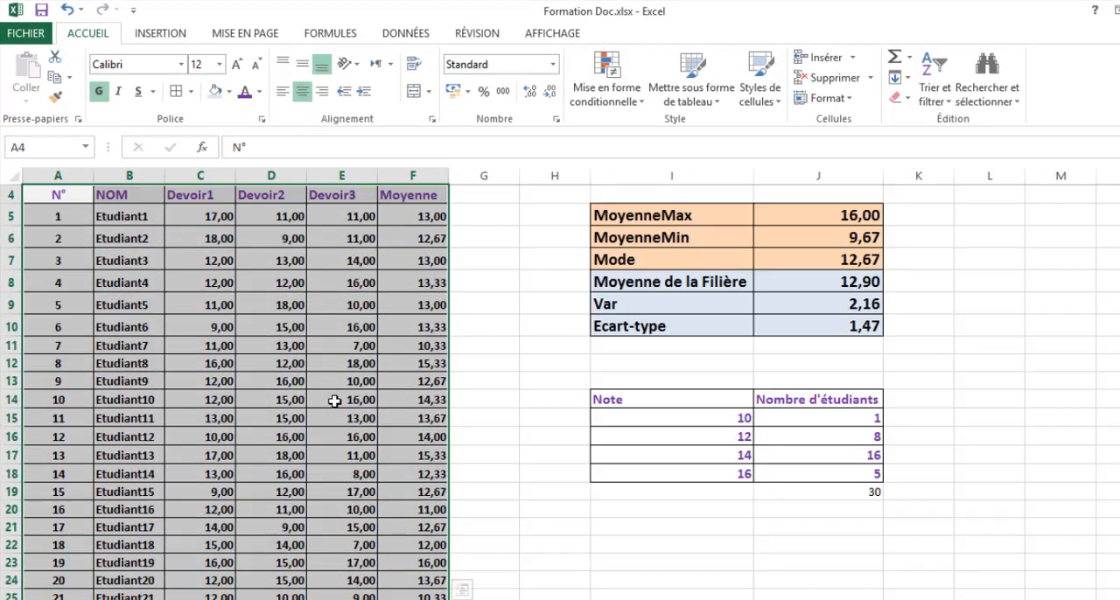
pyautogui.click(220, 404)
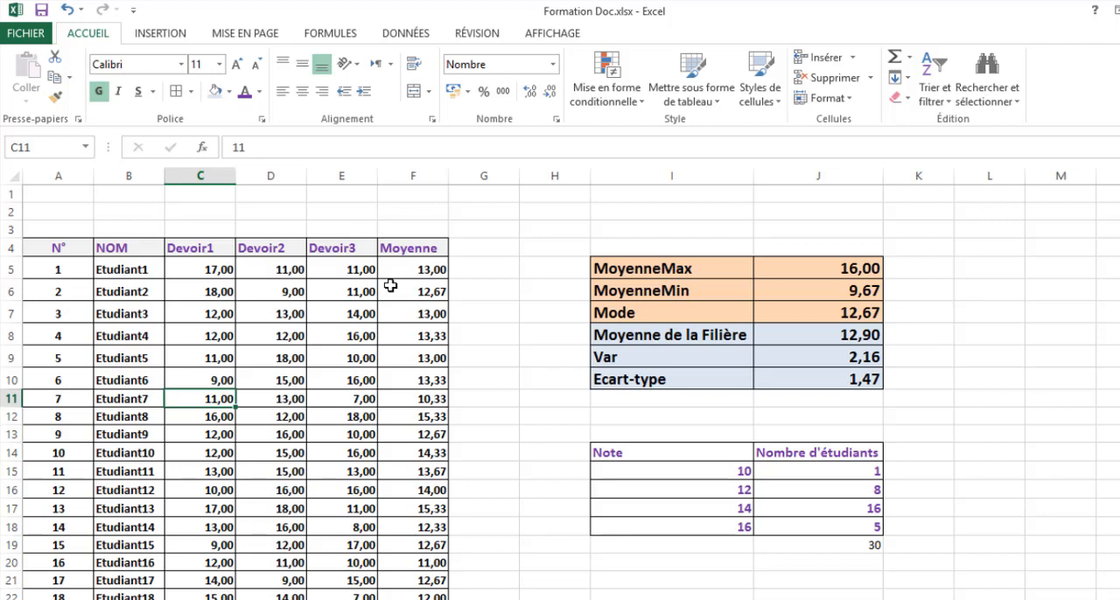
# - Sort the grades table by the Moyenne column from smallest to largest and check its first and last averages
pyautogui.click(348, 310)
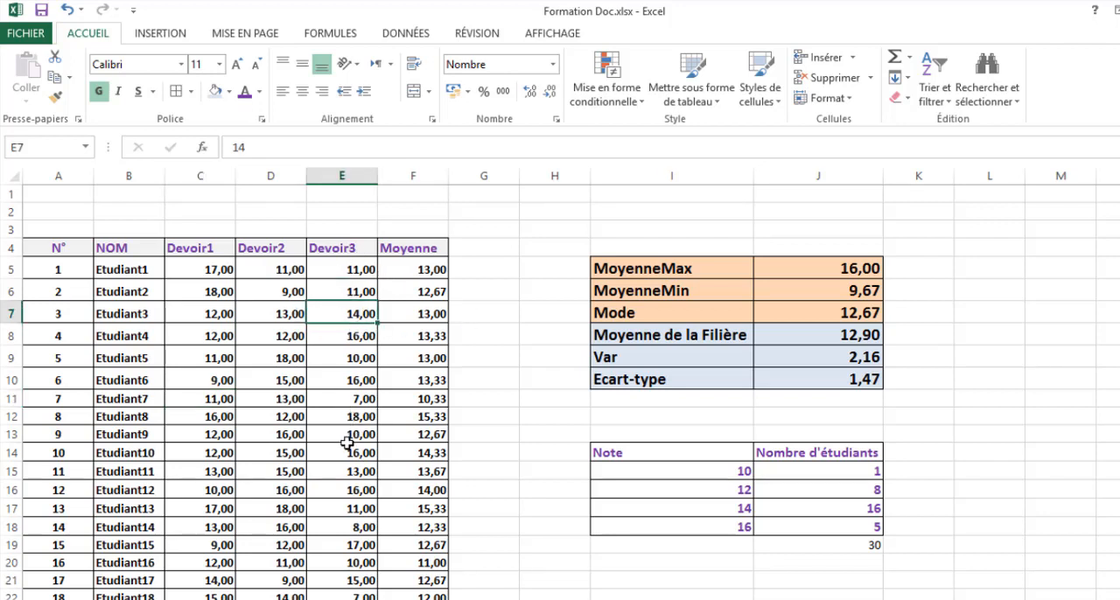
pyautogui.click(421, 277)
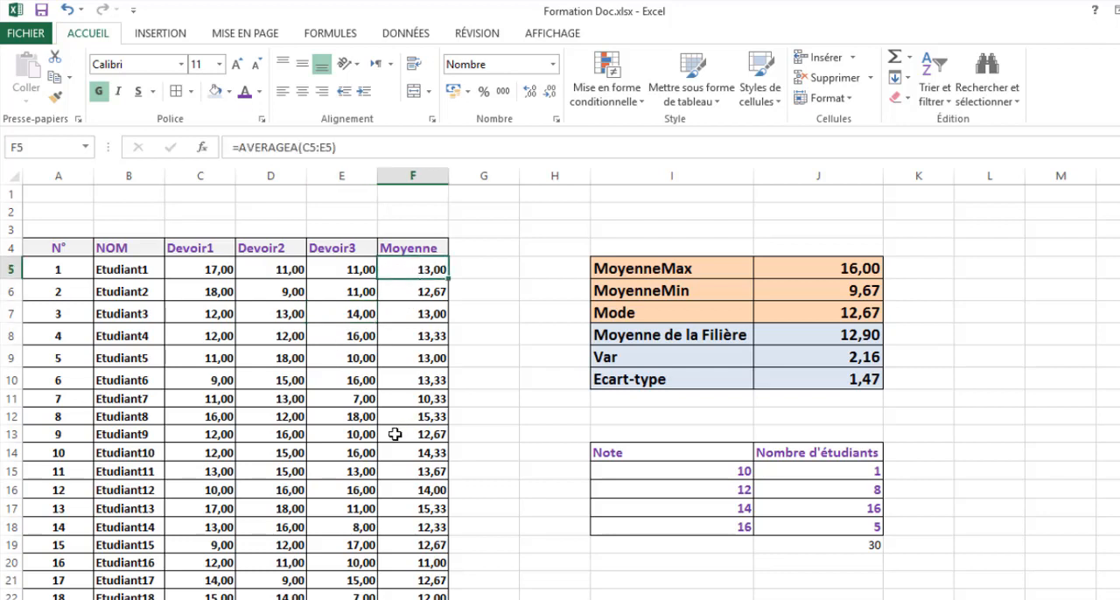
pyautogui.click(408, 315)
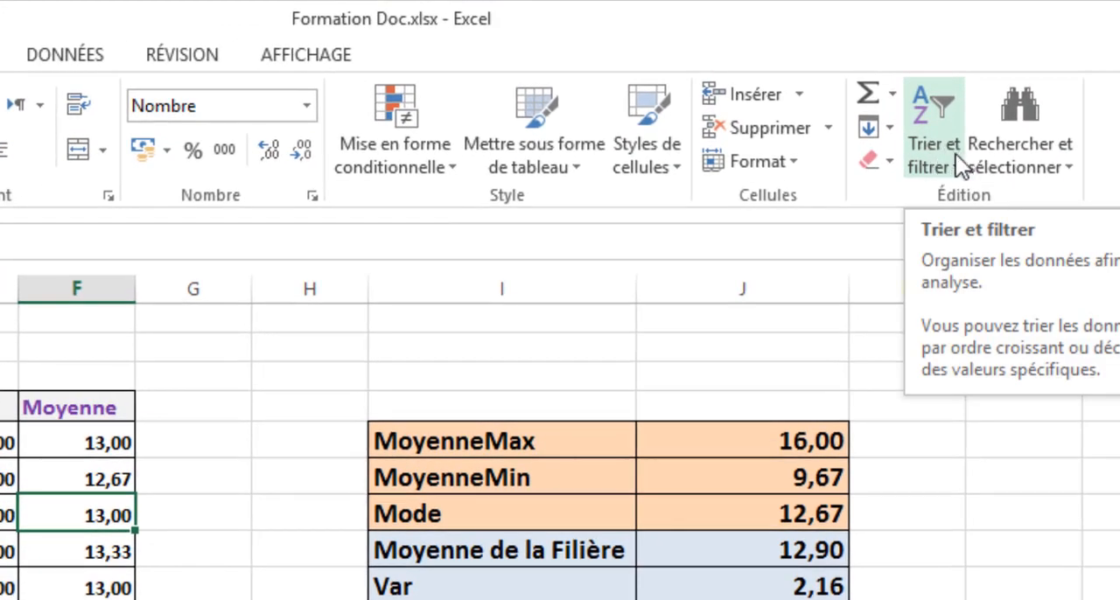
pyautogui.click(924, 135)
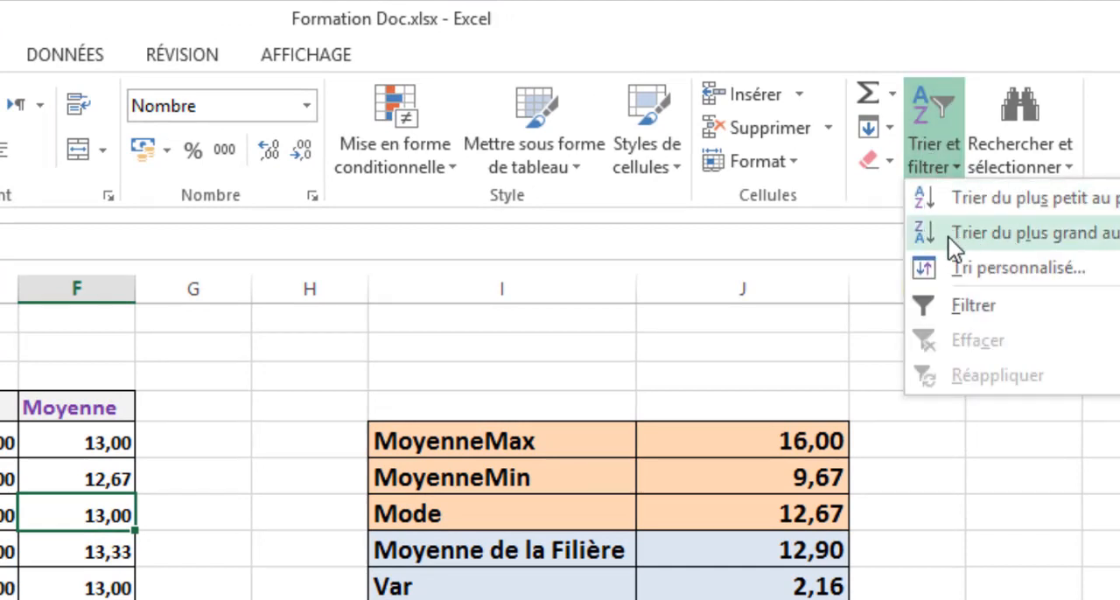
pyautogui.click(975, 197)
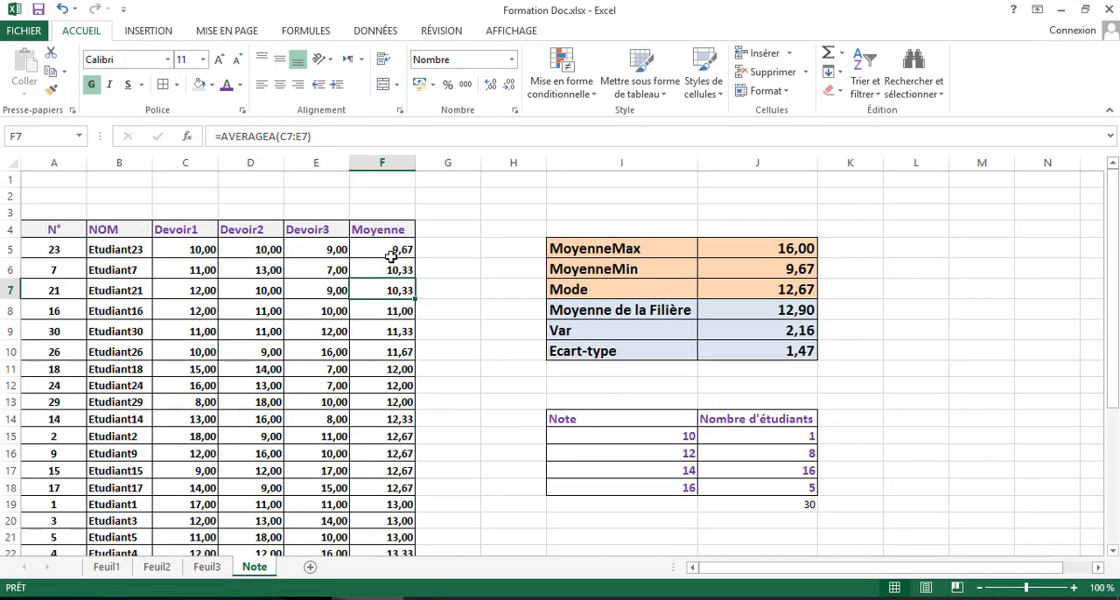
pyautogui.scroll(-8, 392, 280)
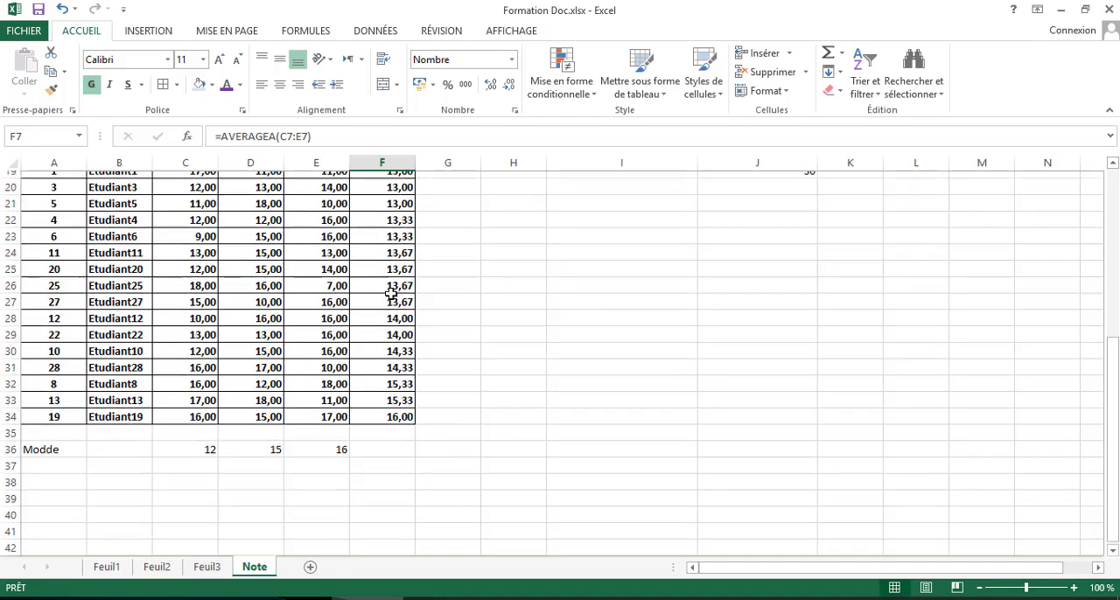
pyautogui.click(396, 329)
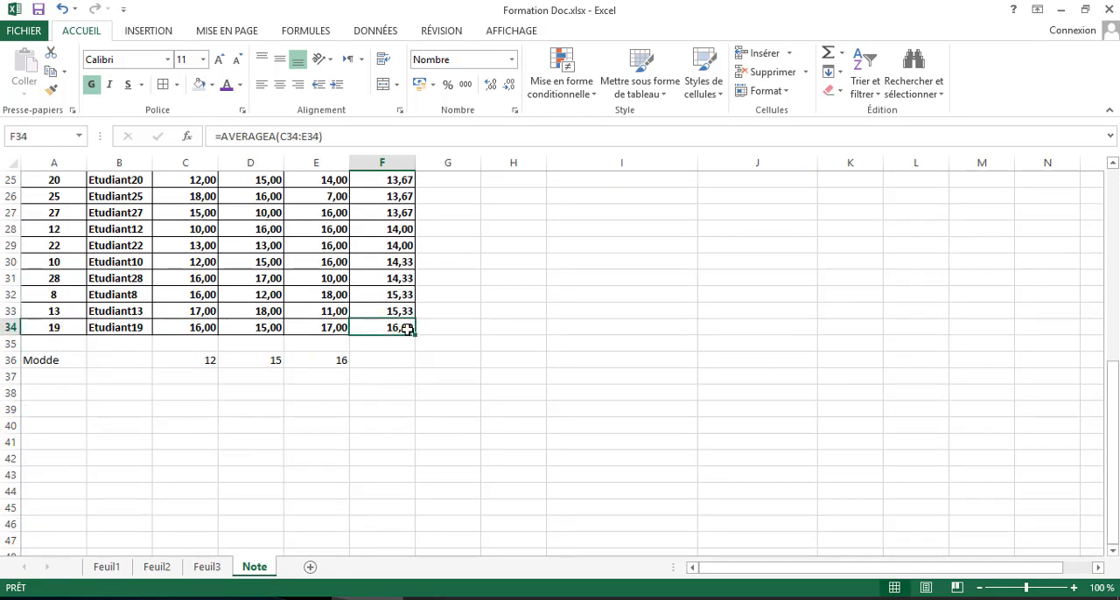
pyautogui.scroll(8, 408, 329)
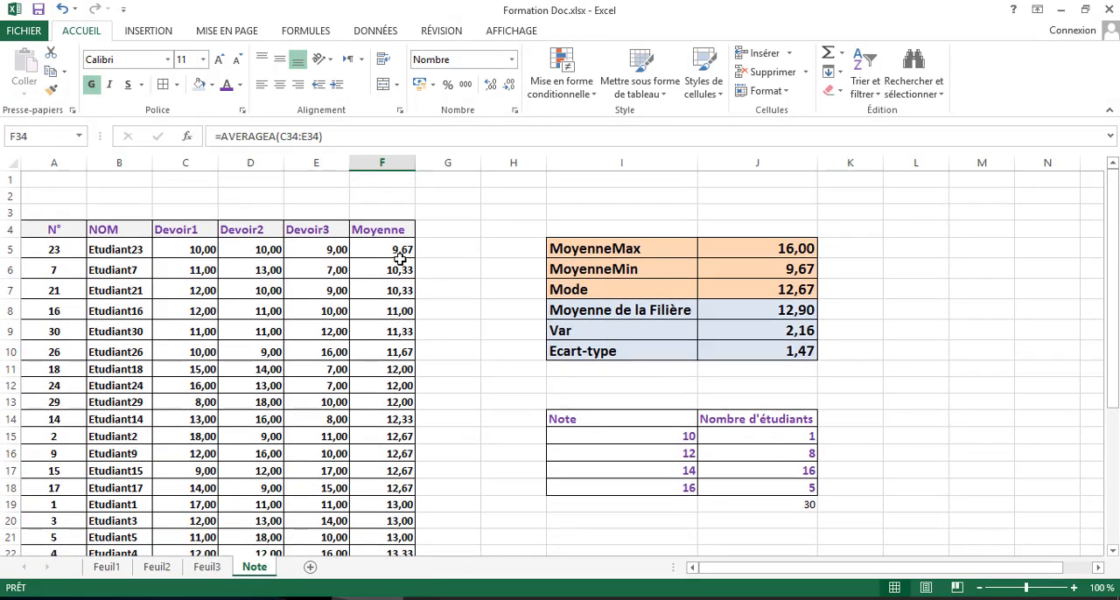
pyautogui.click(399, 250)
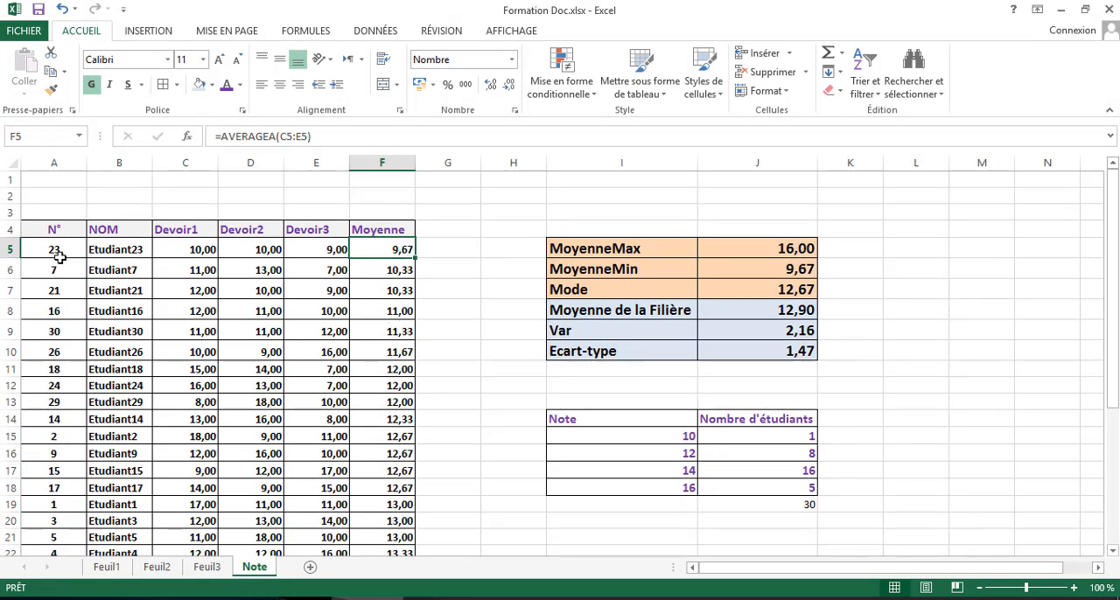
# - Sort the grades table by the Moyenne column from largest to smallest
pyautogui.moveTo(46, 251); pyautogui.dragTo(400, 251)
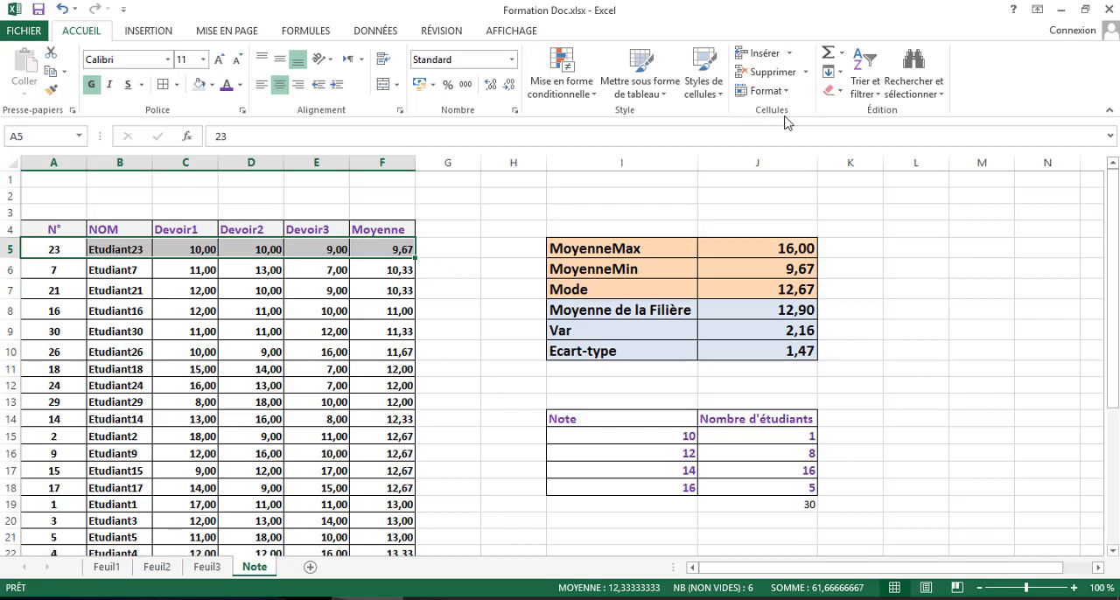
pyautogui.click(866, 92)
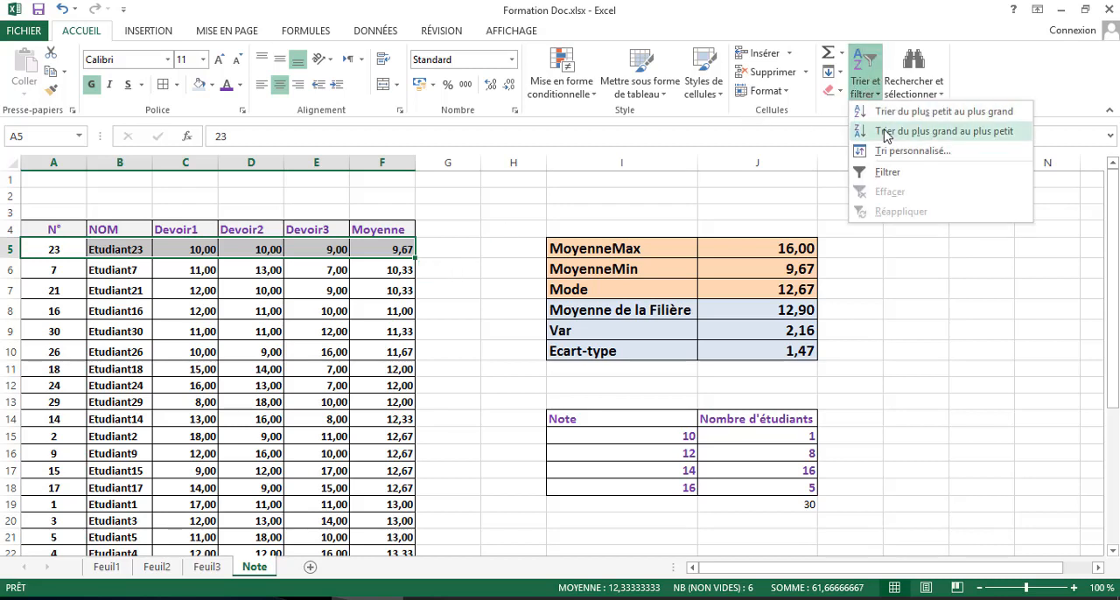
pyautogui.click(374, 280)
pyautogui.click(403, 250)
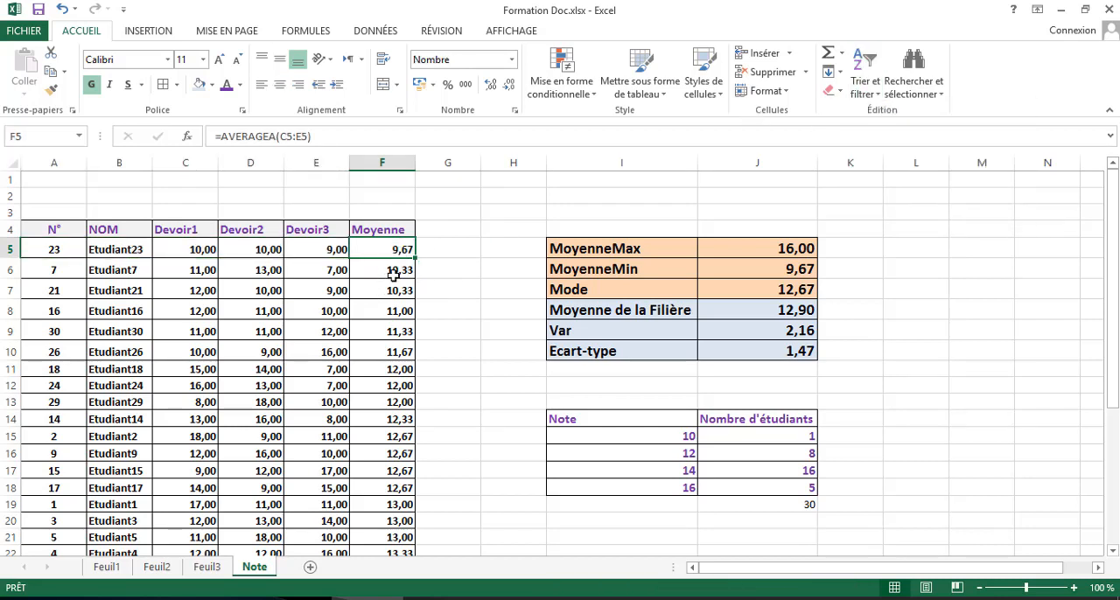
pyautogui.click(865, 92)
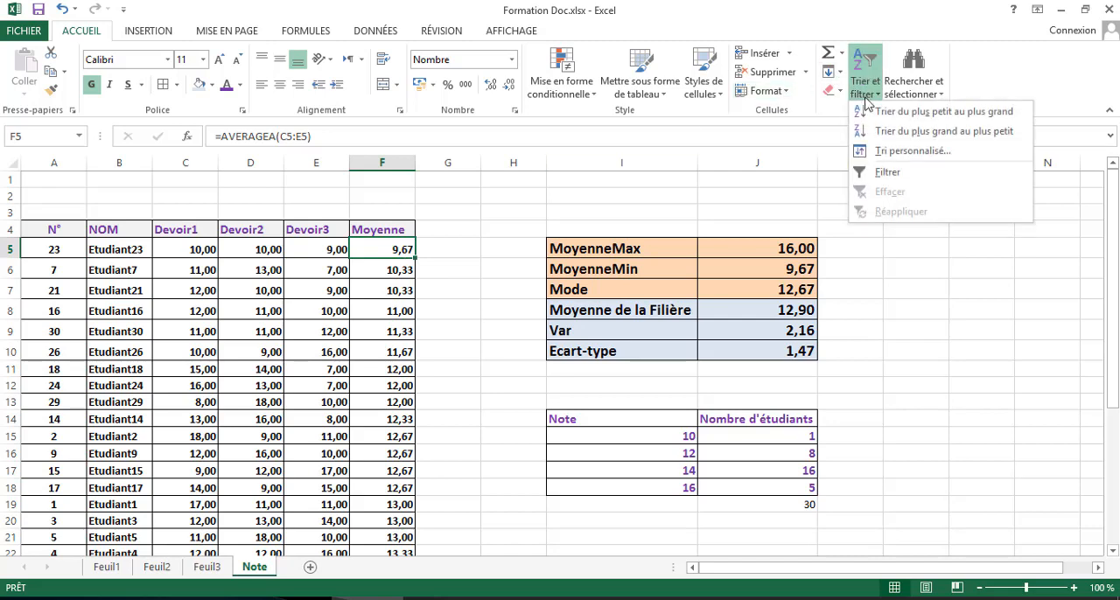
pyautogui.click(886, 133)
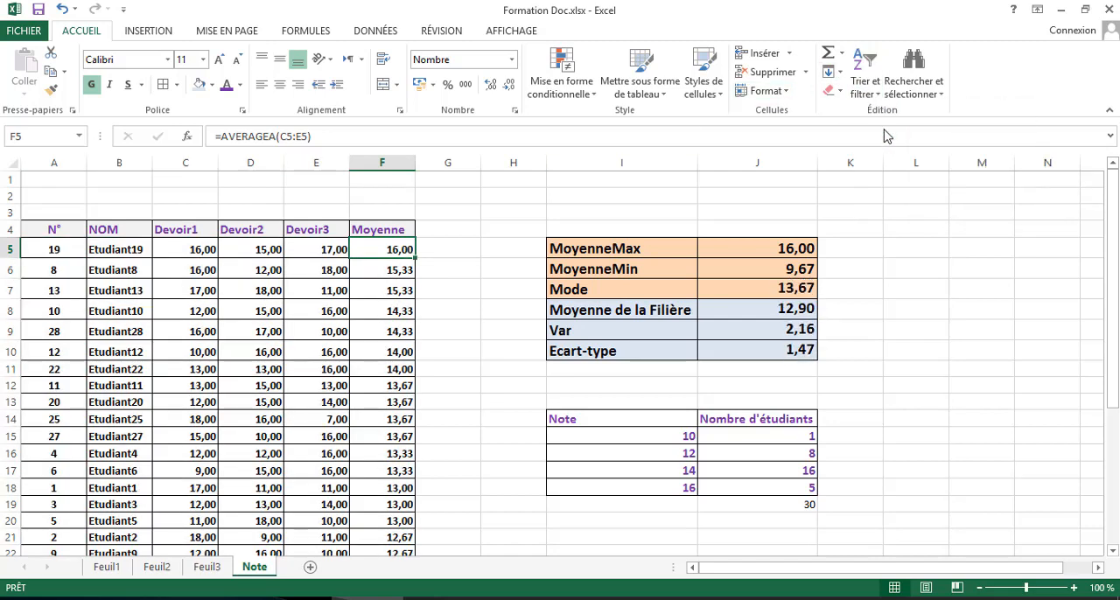
# - Examine the sorted grades table, checking the last student's row and the students with the highest averages
pyautogui.scroll(-5, 300, 293)
pyautogui.scroll(-3, 300, 290)
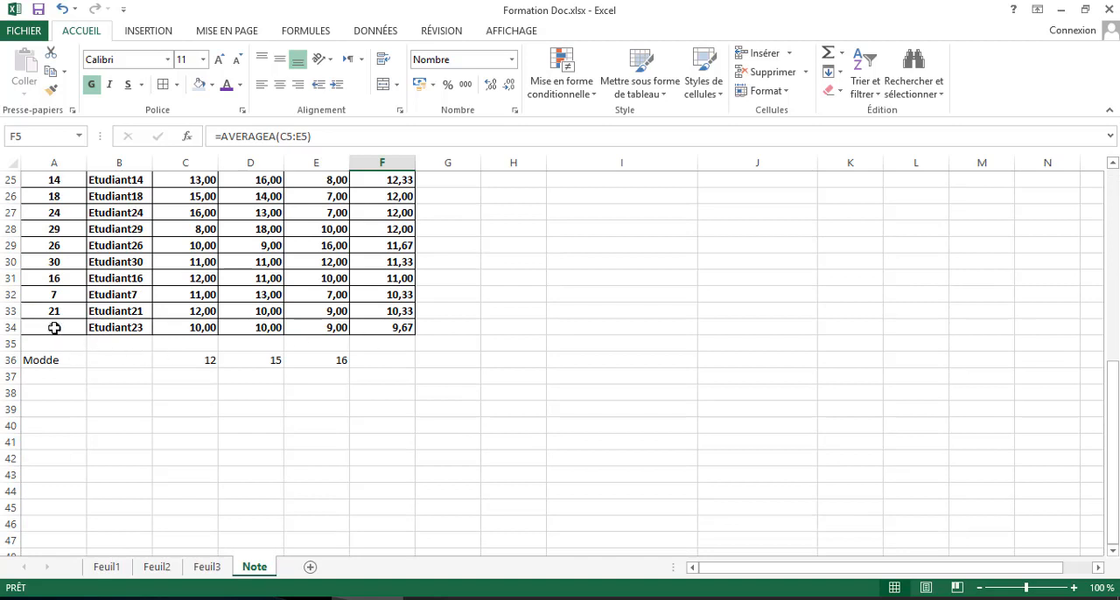
pyautogui.moveTo(50, 327); pyautogui.dragTo(402, 327)
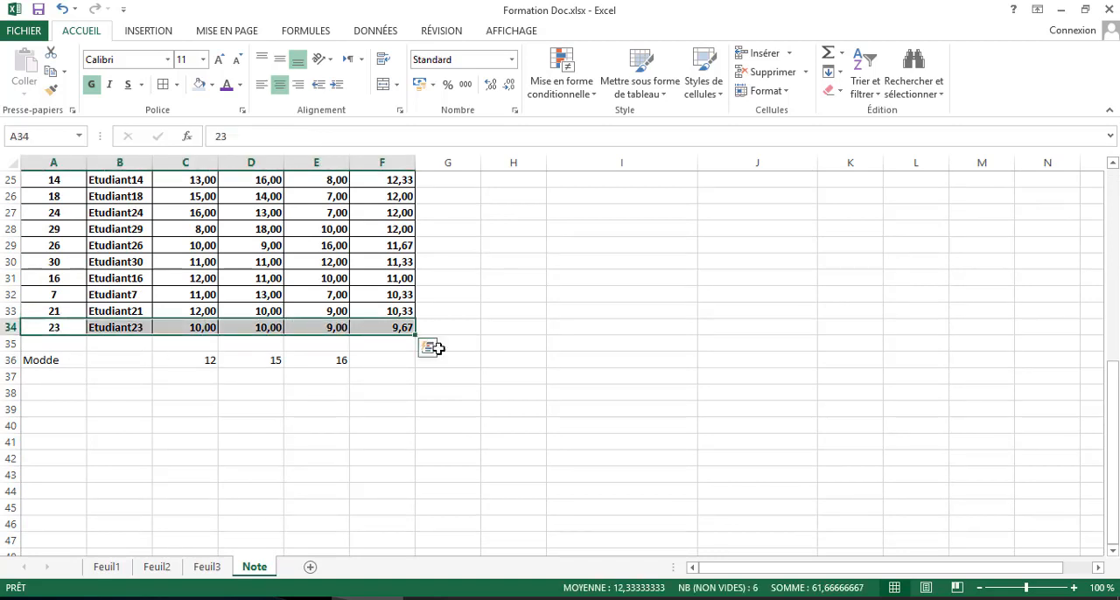
pyautogui.moveTo(79, 327); pyautogui.dragTo(387, 327)
pyautogui.scroll(8, 389, 334)
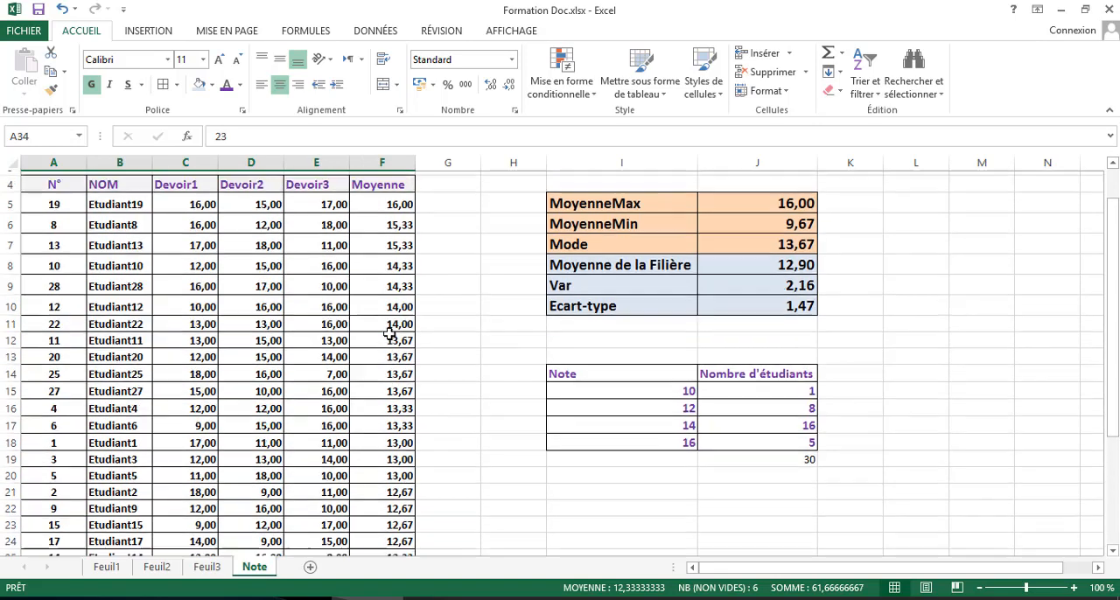
pyautogui.click(339, 357)
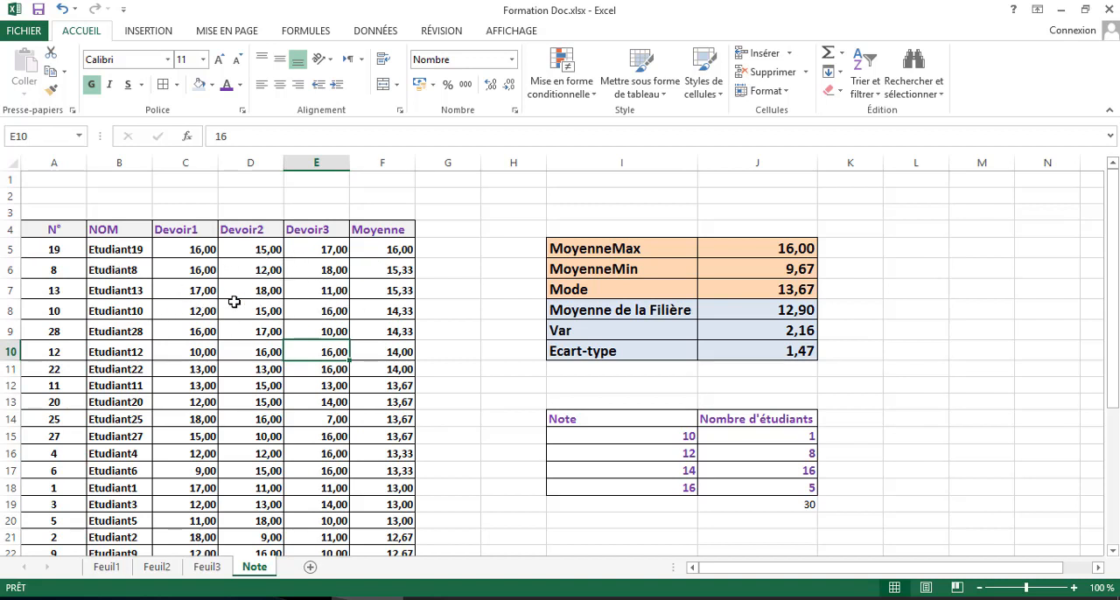
pyautogui.click(312, 281)
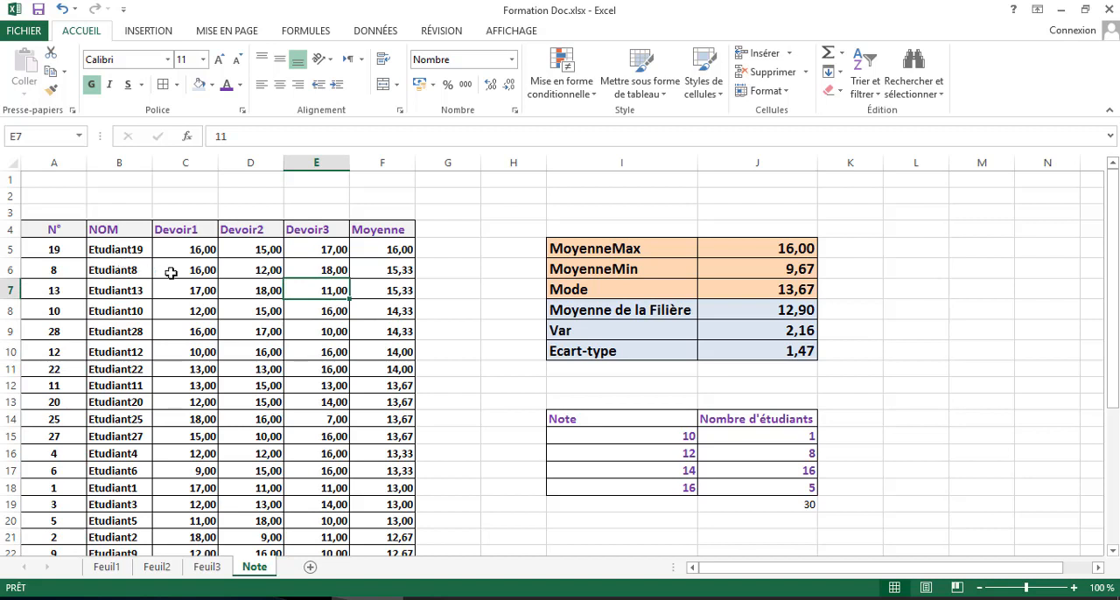
pyautogui.click(113, 264)
pyautogui.click(119, 329)
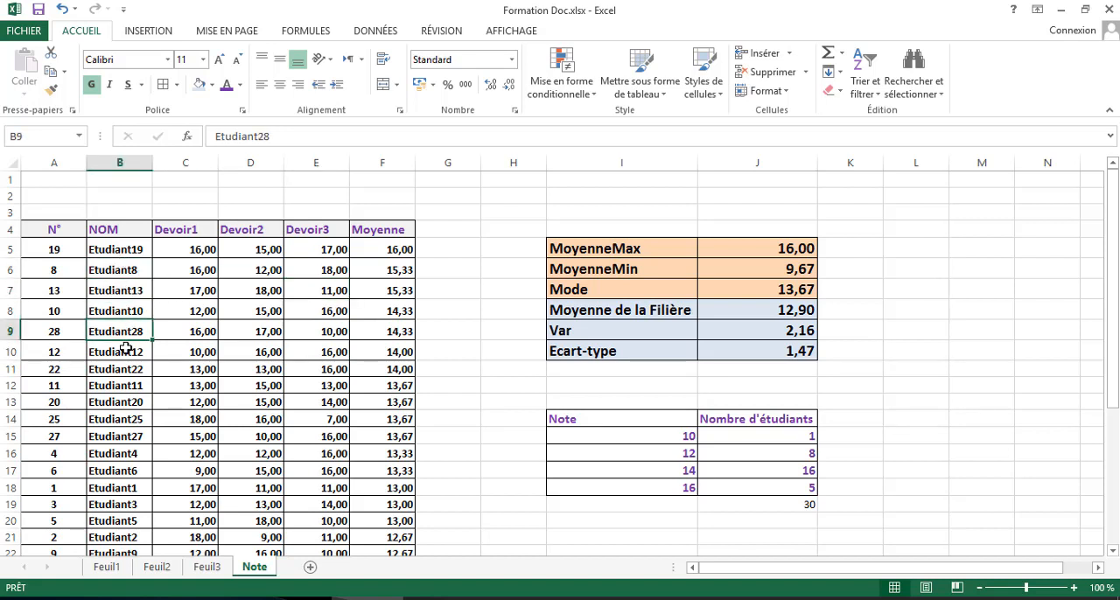
pyautogui.click(198, 303)
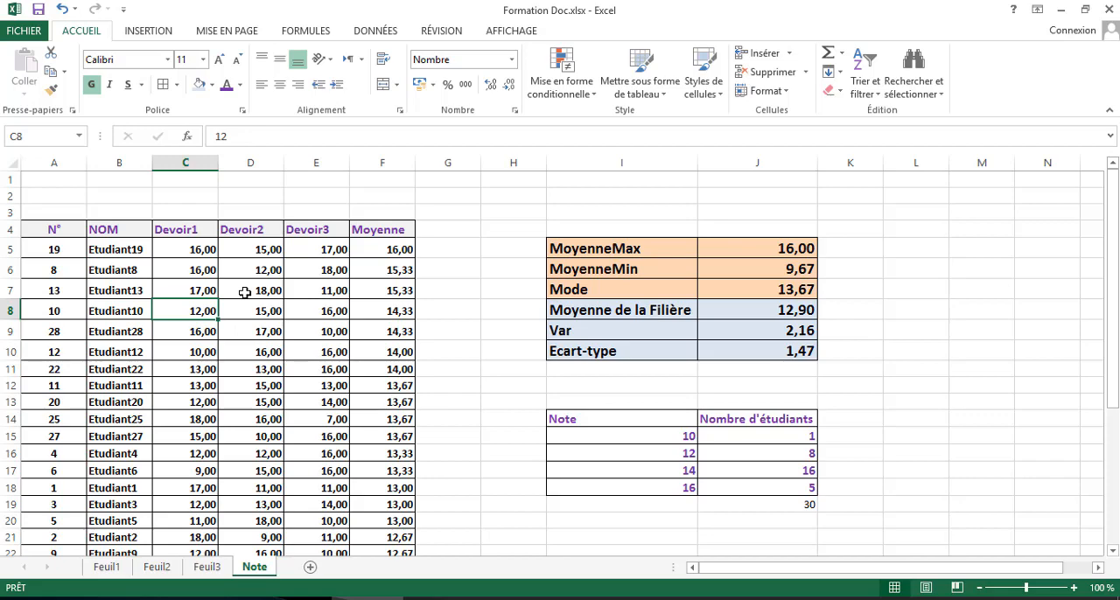
# - Switch to the TP1.xlsx workbook and examine the invoice table's product code, unit price, quantity, delivery date and total columns
pyautogui.hotkey('alt', 'Tab')
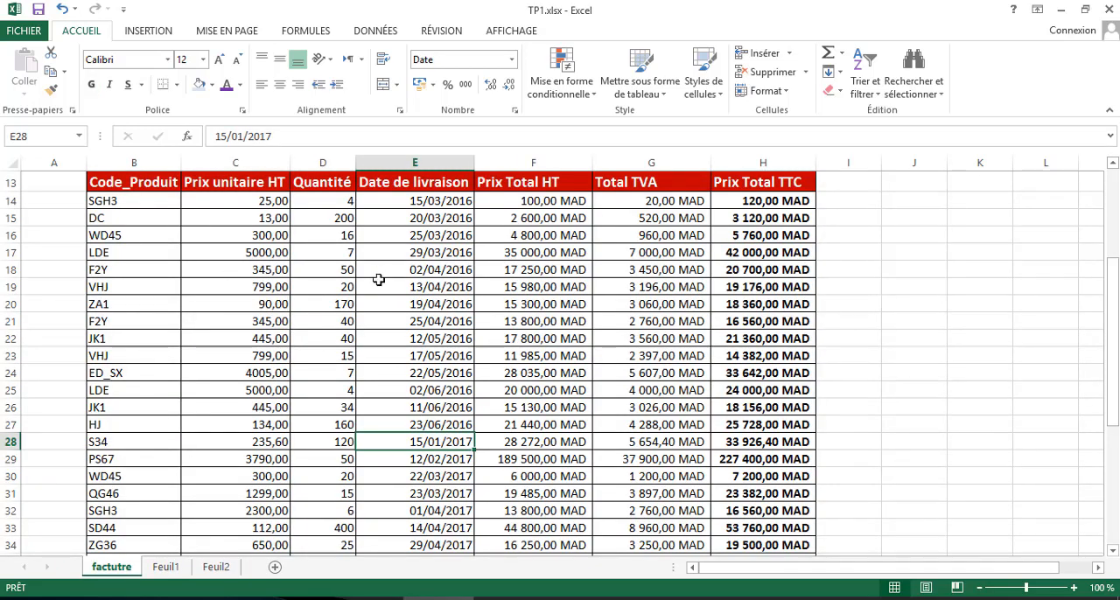
pyautogui.scroll(2, 352, 286)
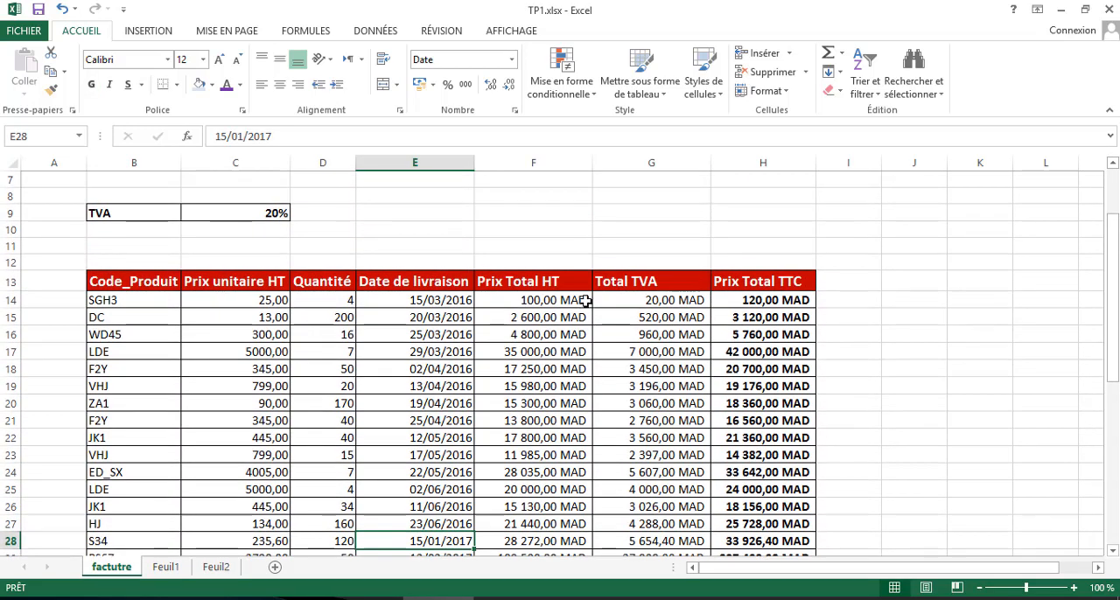
pyautogui.click(117, 303)
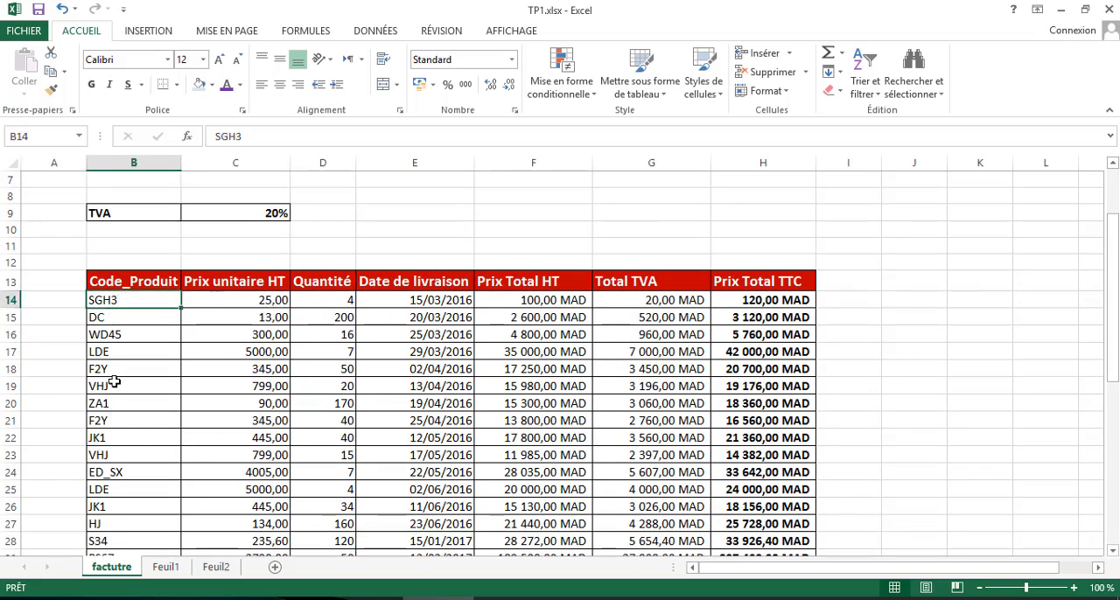
pyautogui.click(239, 306)
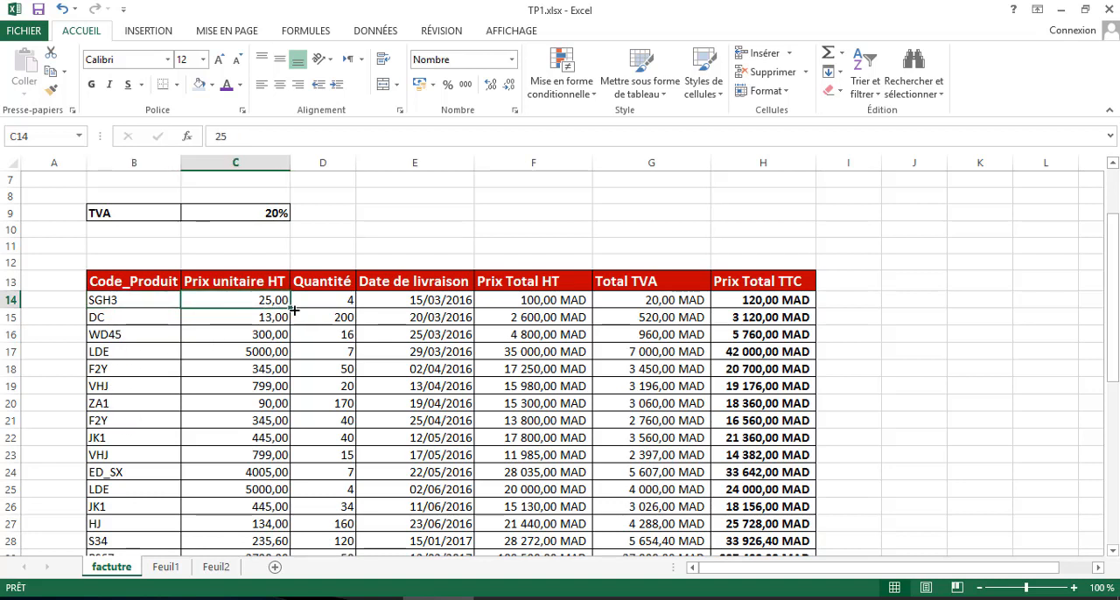
pyautogui.click(336, 300)
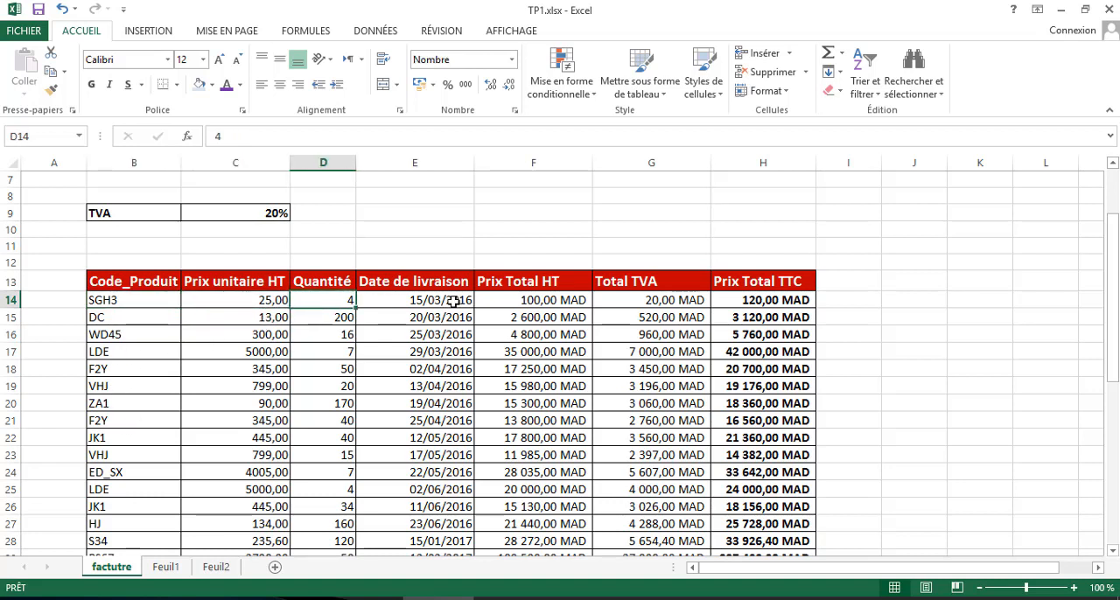
pyautogui.click(549, 301)
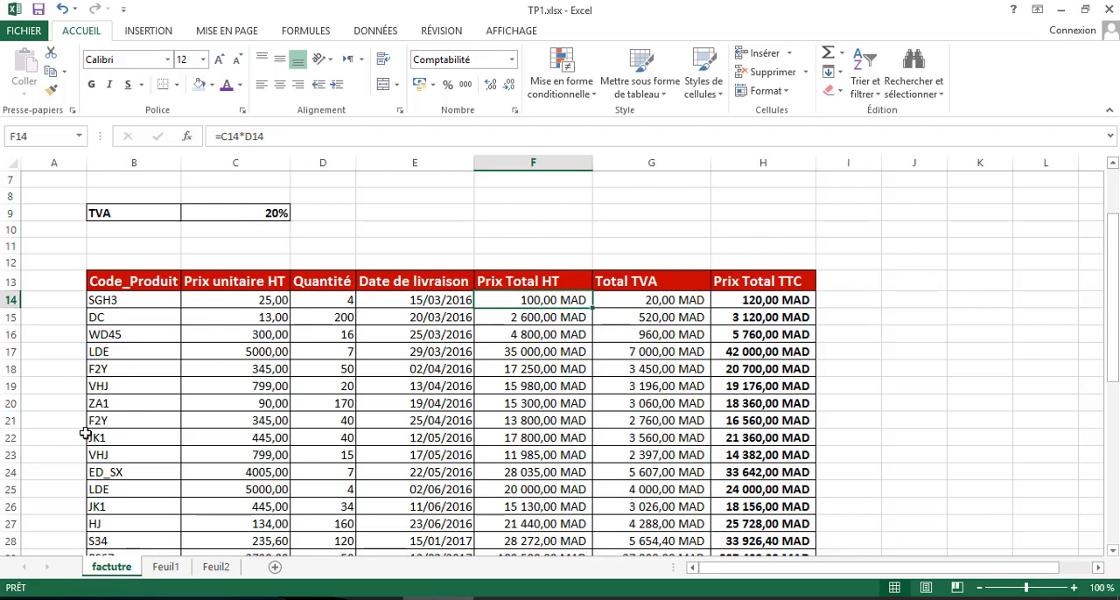
pyautogui.click(431, 417)
pyautogui.click(429, 299)
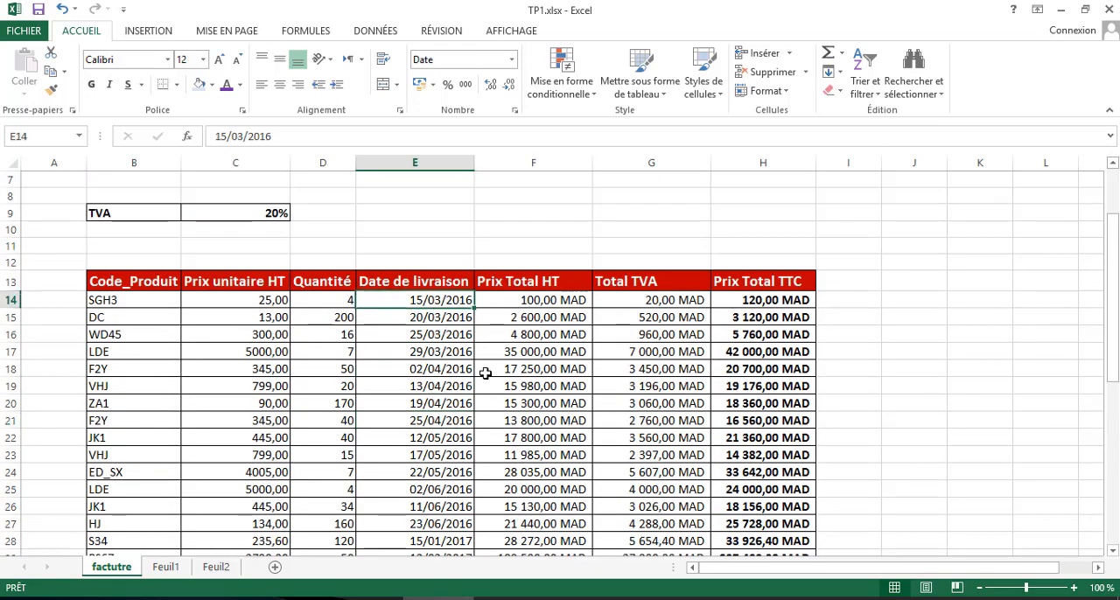
pyautogui.scroll(-4, 485, 372)
pyautogui.scroll(4, 473, 368)
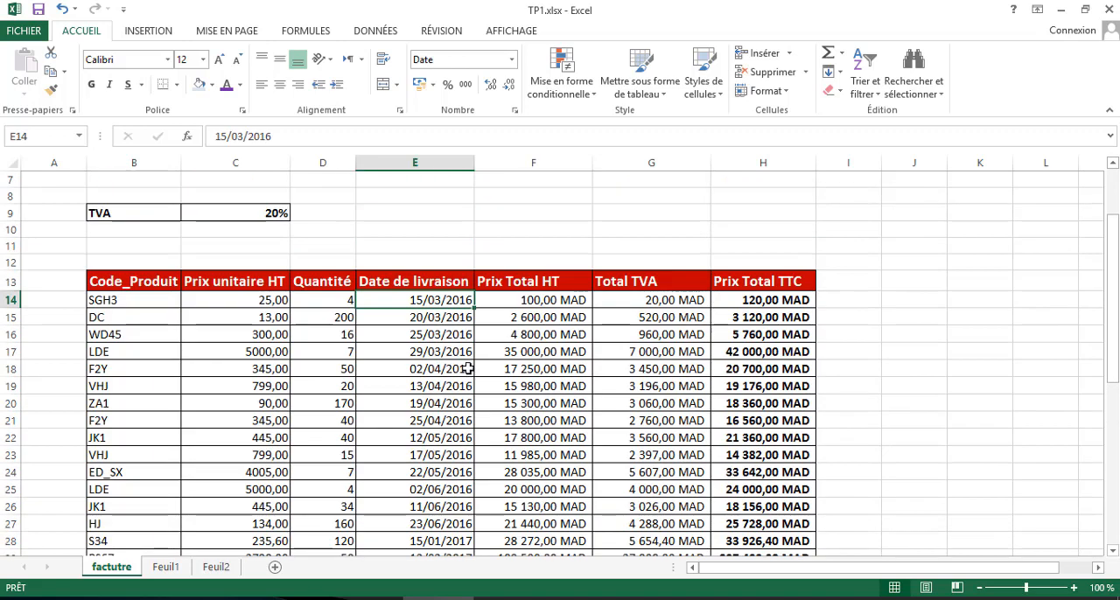
# - Sort the invoice table by Date de livraison from most recent to oldest and check its first and last dates
pyautogui.click(428, 316)
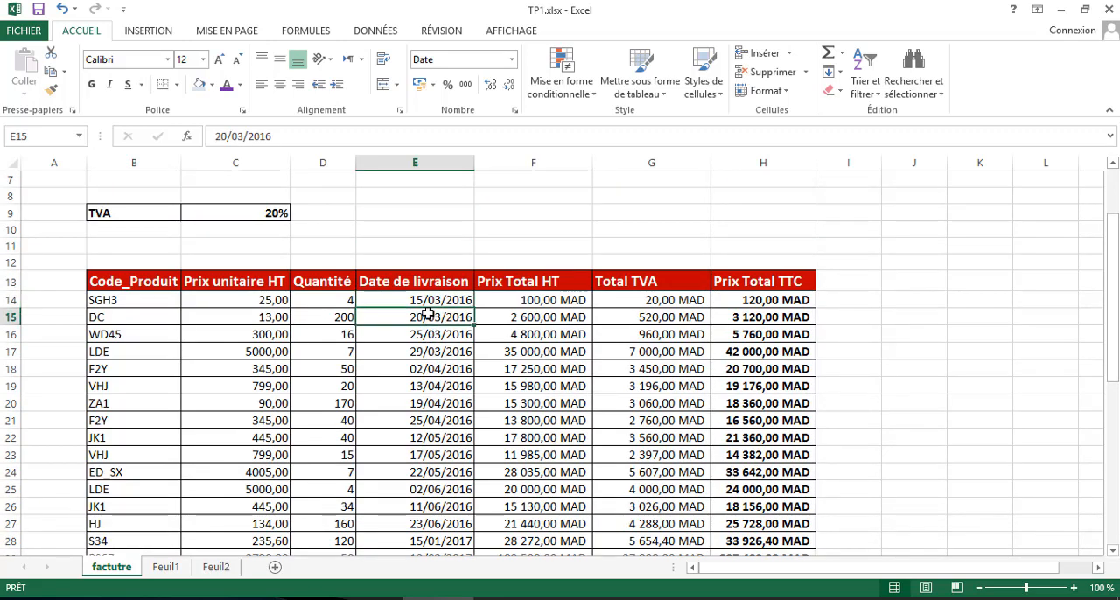
pyautogui.click(865, 91)
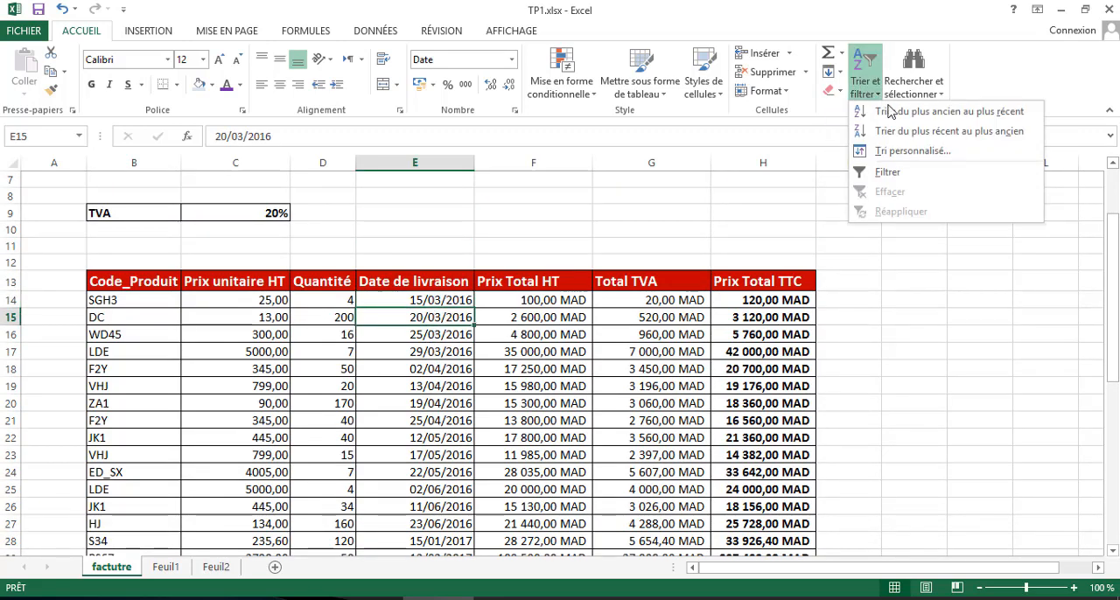
pyautogui.click(899, 133)
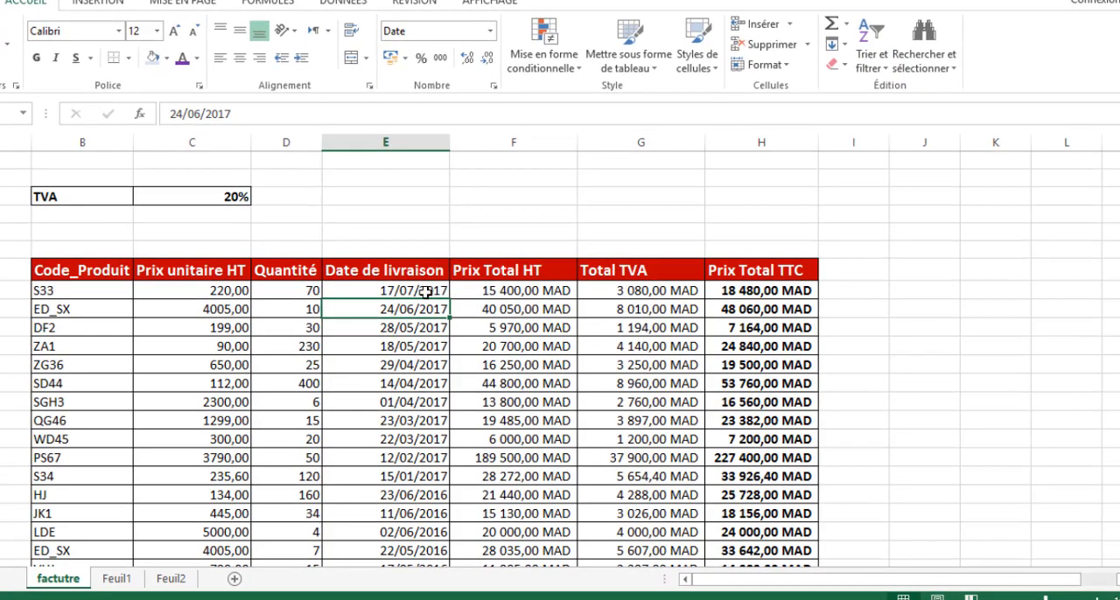
pyautogui.scroll(-7, 430, 324)
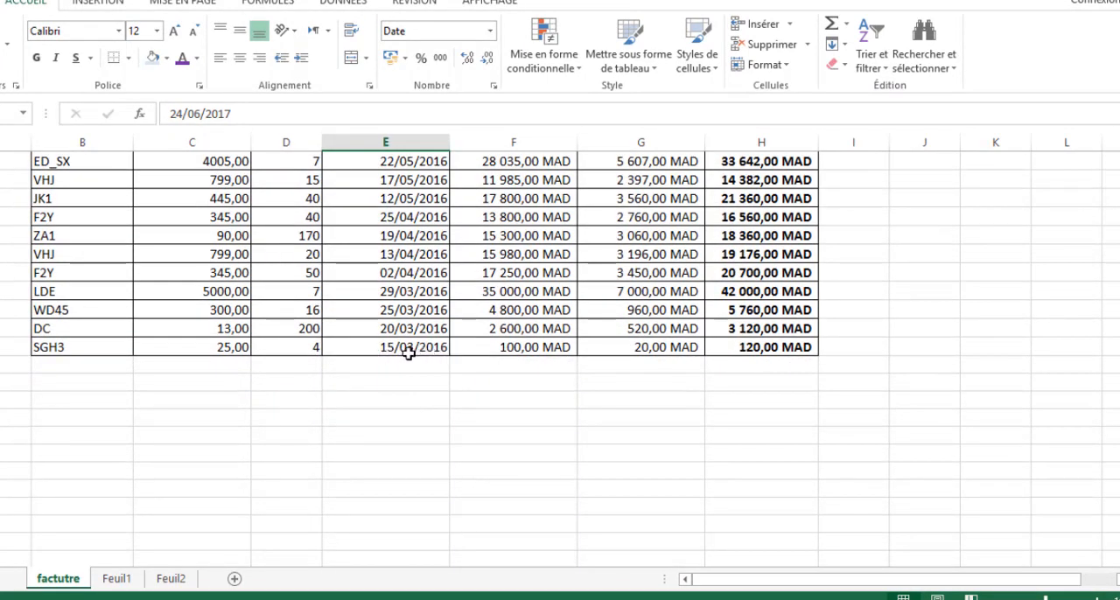
pyautogui.scroll(4, 403, 357)
pyautogui.scroll(3, 404, 359)
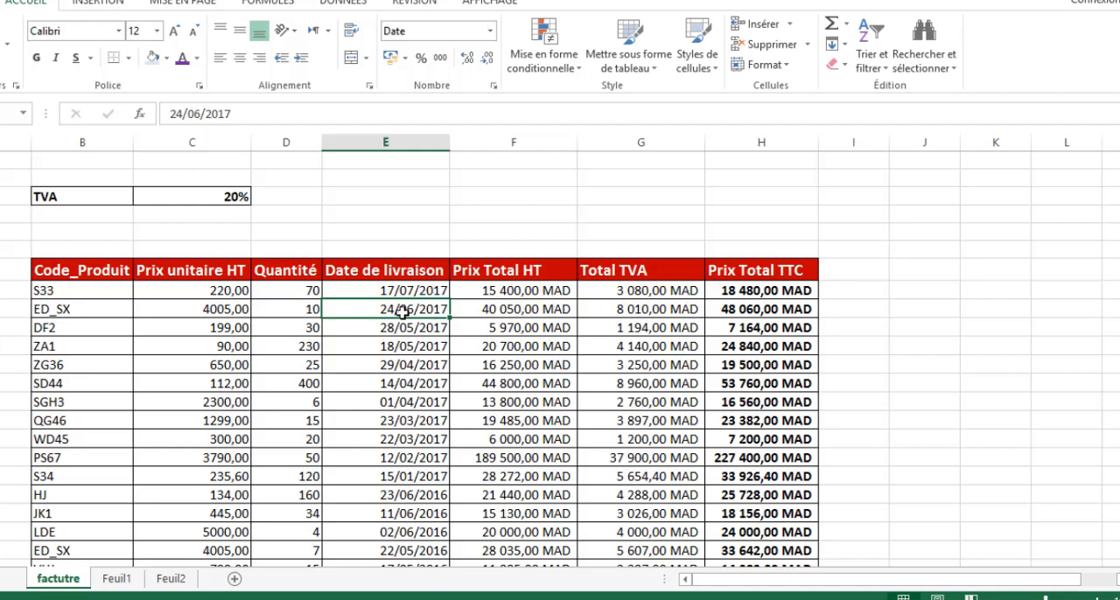
# - Sort the invoice table by Prix Total TTC from largest to smallest and check its first and last totals
pyautogui.click(749, 290)
pyautogui.scroll(2, 752, 337)
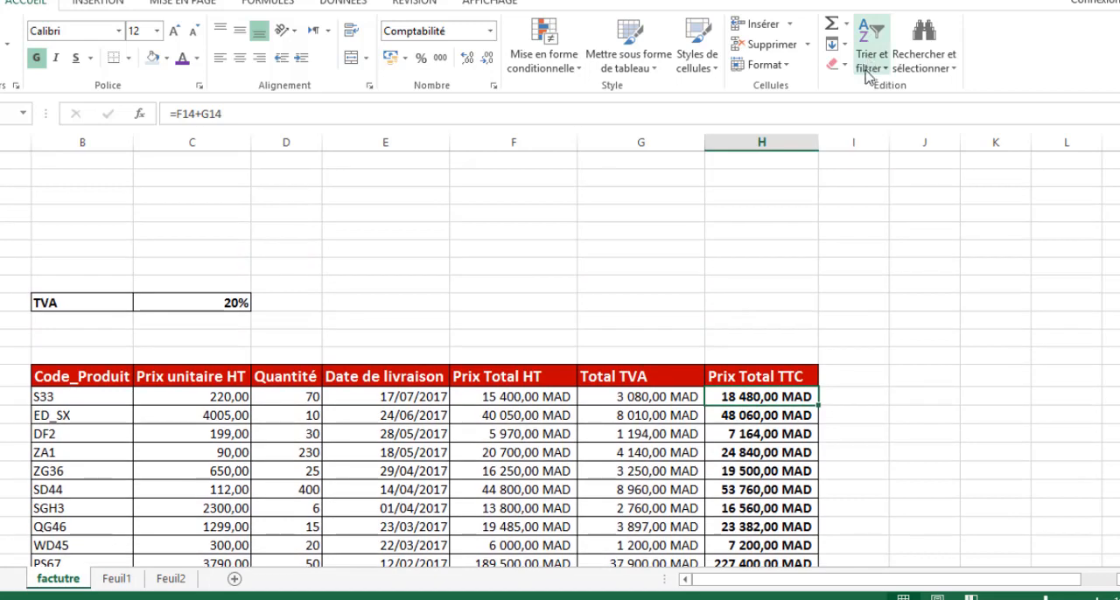
pyautogui.click(868, 68)
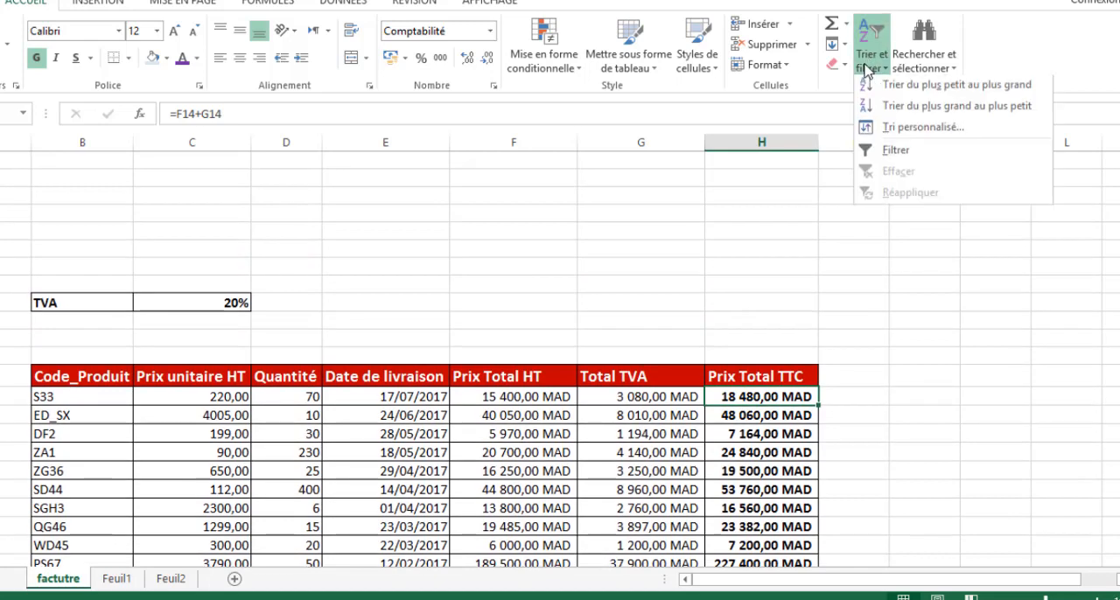
pyautogui.click(910, 111)
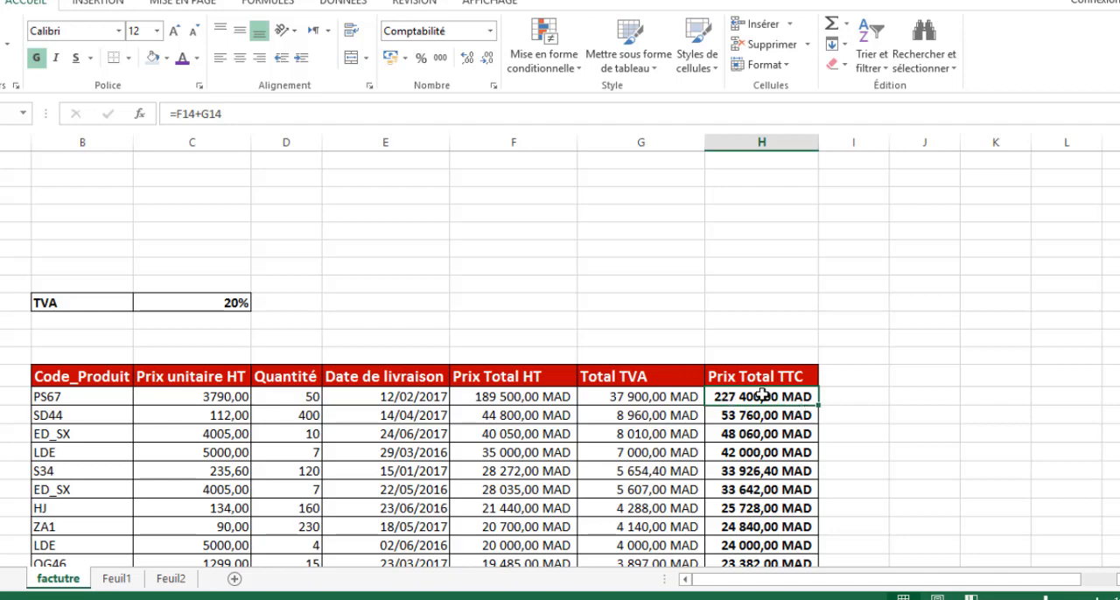
pyautogui.scroll(-8, 792, 401)
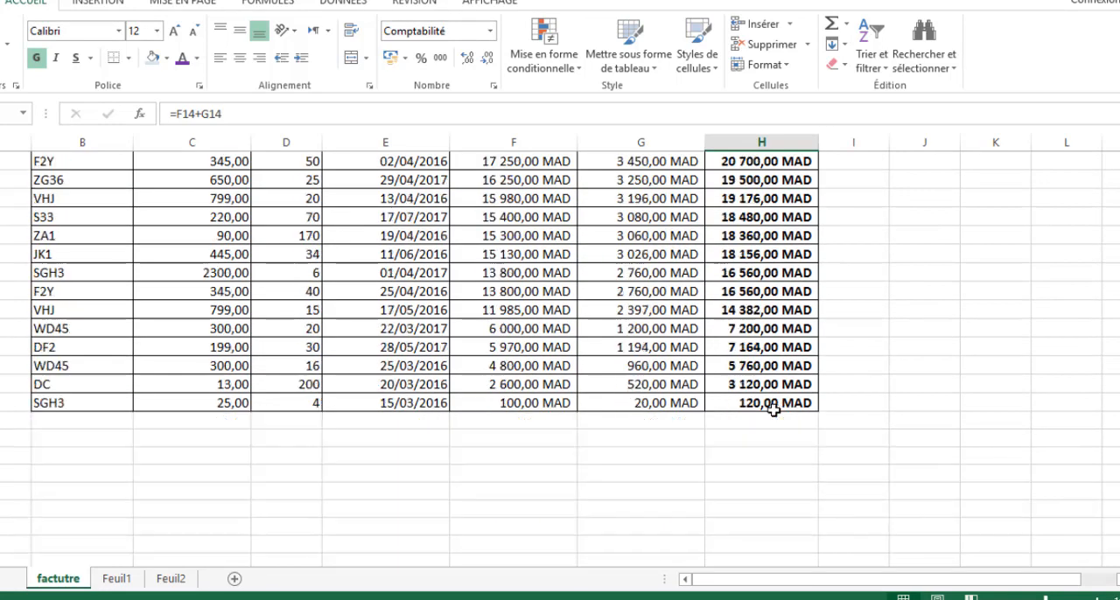
pyautogui.scroll(-1, 773, 409)
pyautogui.click(754, 348)
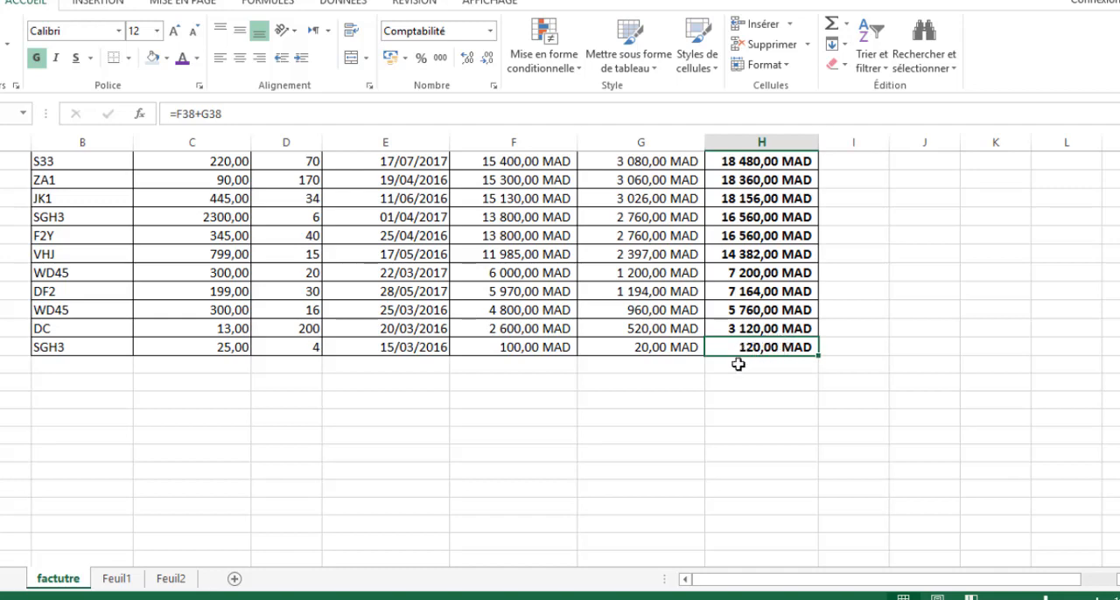
pyautogui.scroll(3, 593, 426)
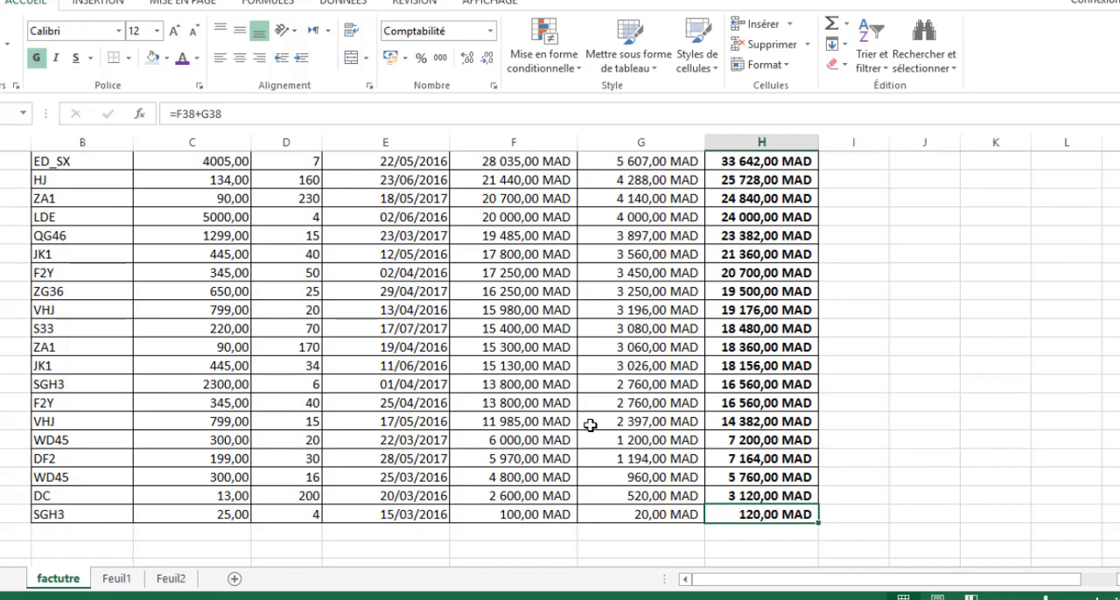
pyautogui.scroll(5, 590, 425)
# - Sort the invoice table by Code_Produit from A to Z and check its first and last product codes
pyautogui.scroll(-1, 476, 422)
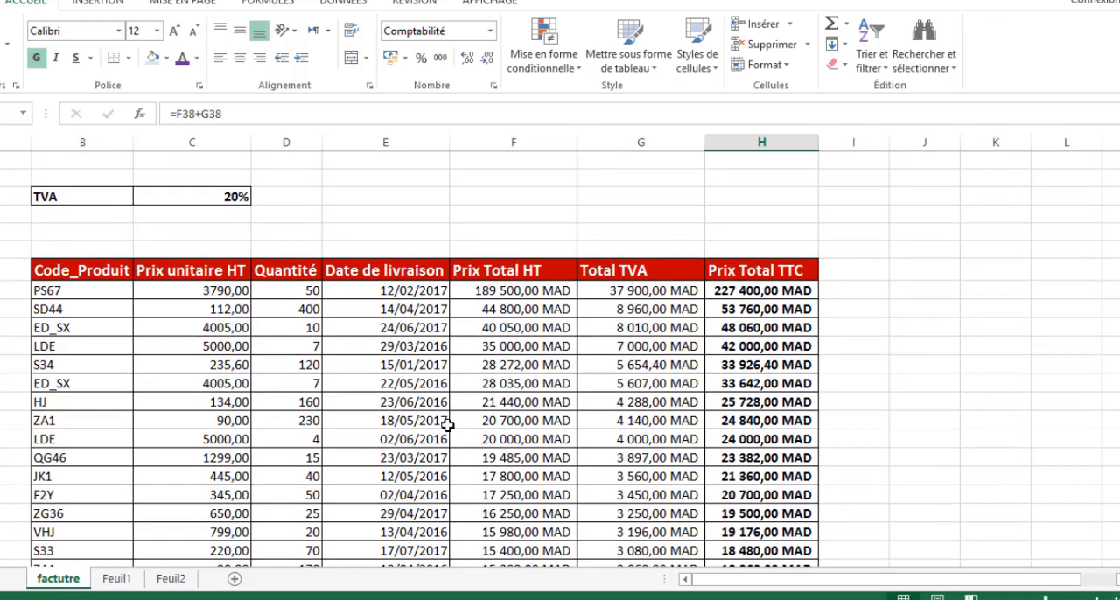
pyautogui.scroll(-2, 448, 424)
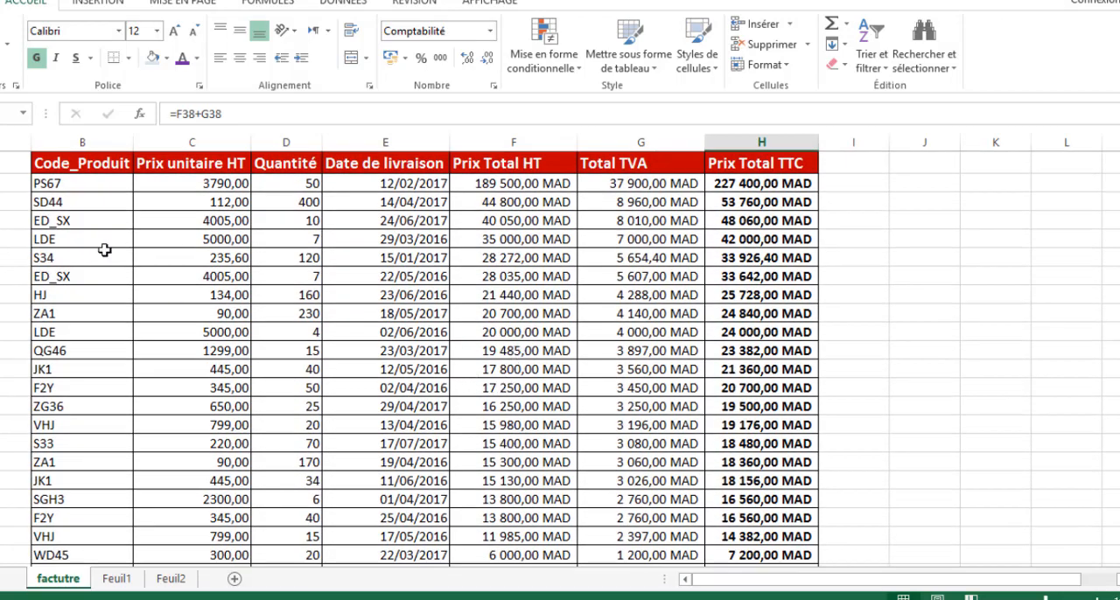
pyautogui.scroll(2, 205, 377)
pyautogui.click(52, 311)
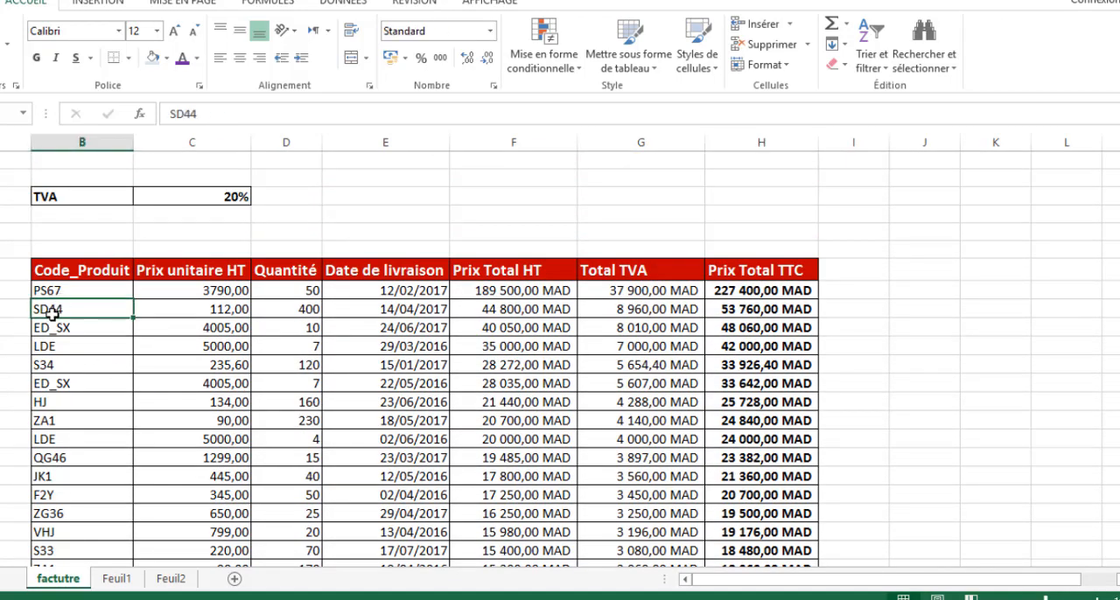
pyautogui.click(50, 290)
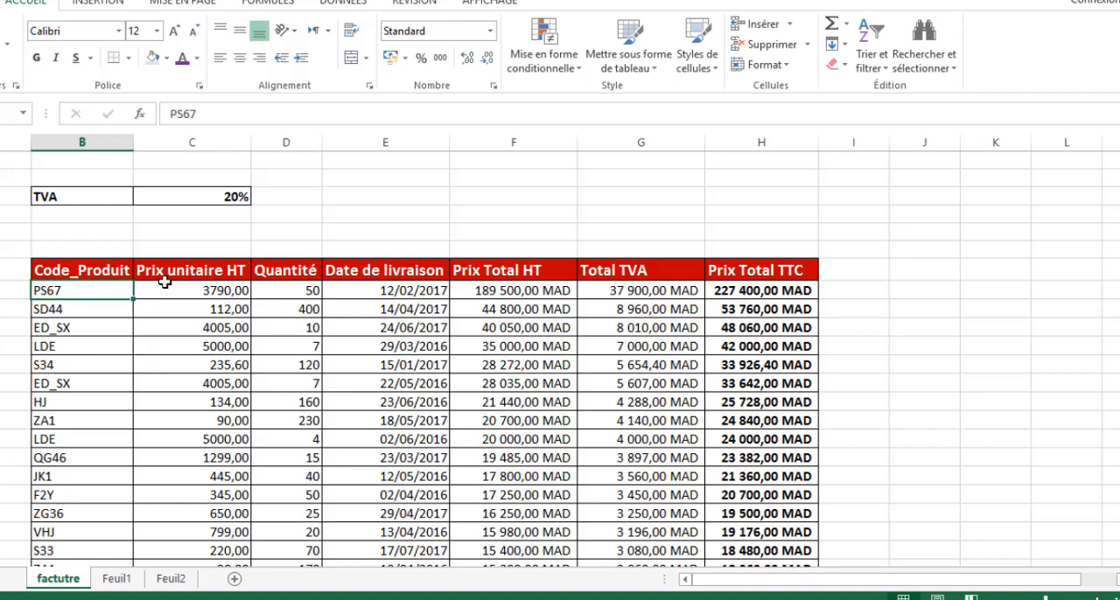
pyautogui.click(870, 60)
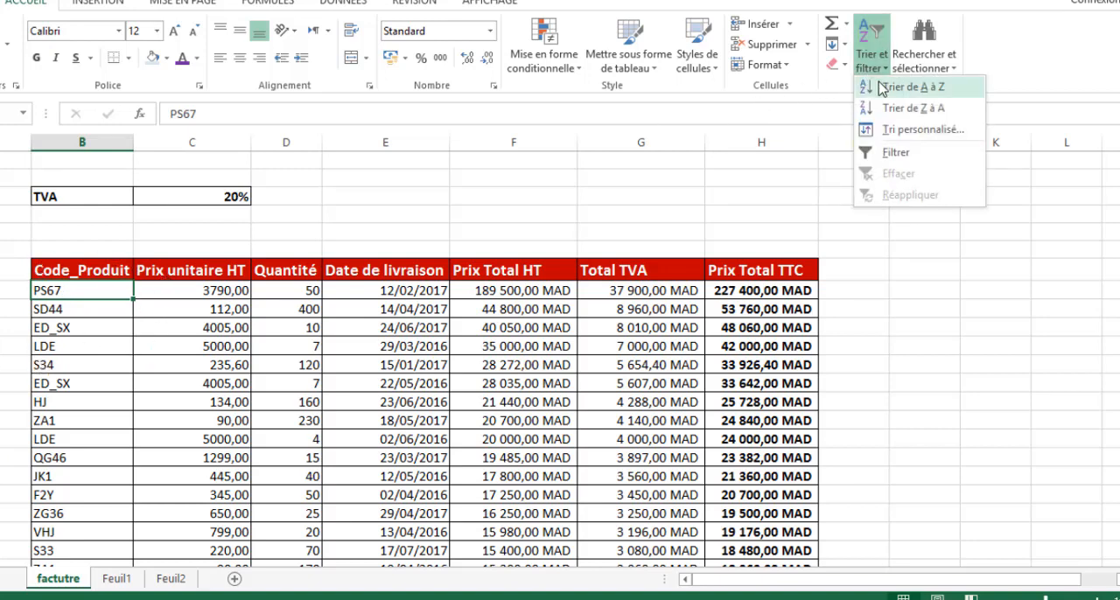
pyautogui.click(910, 87)
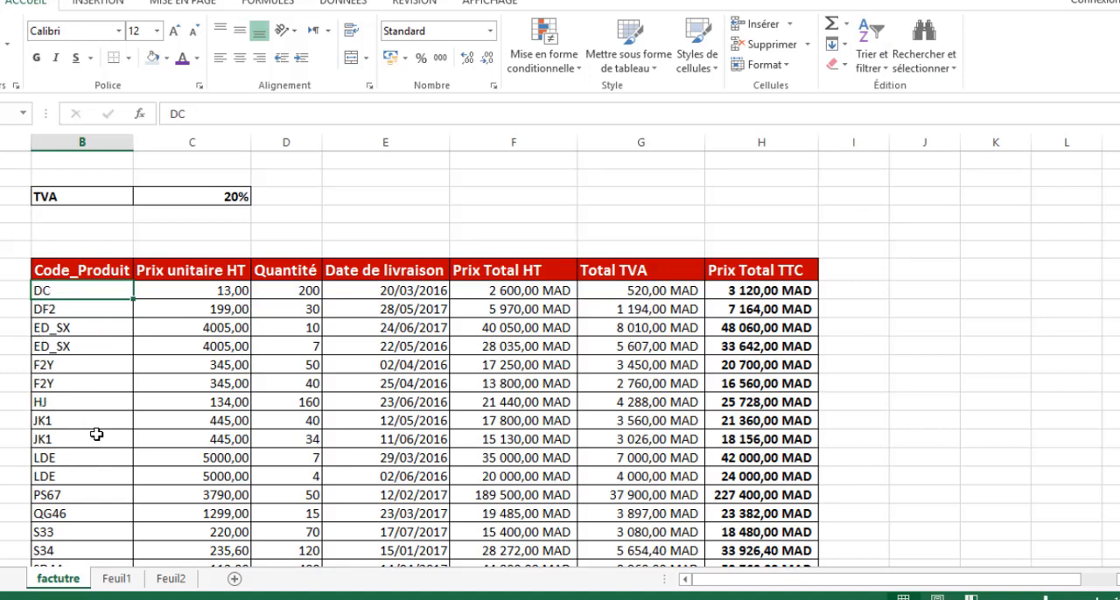
pyautogui.scroll(-6, 55, 332)
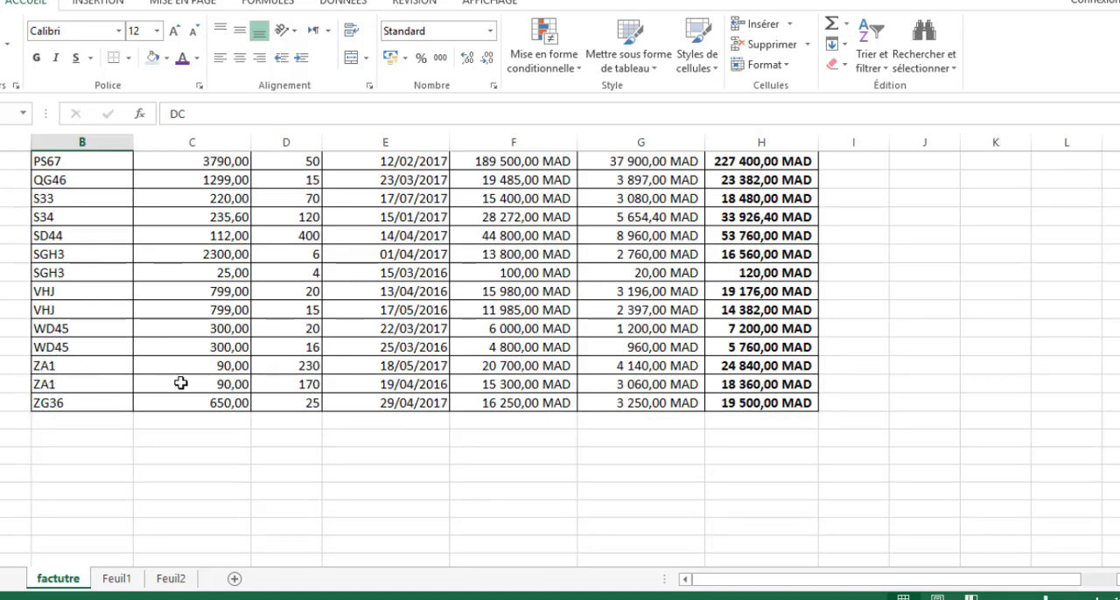
pyautogui.scroll(6, 184, 378)
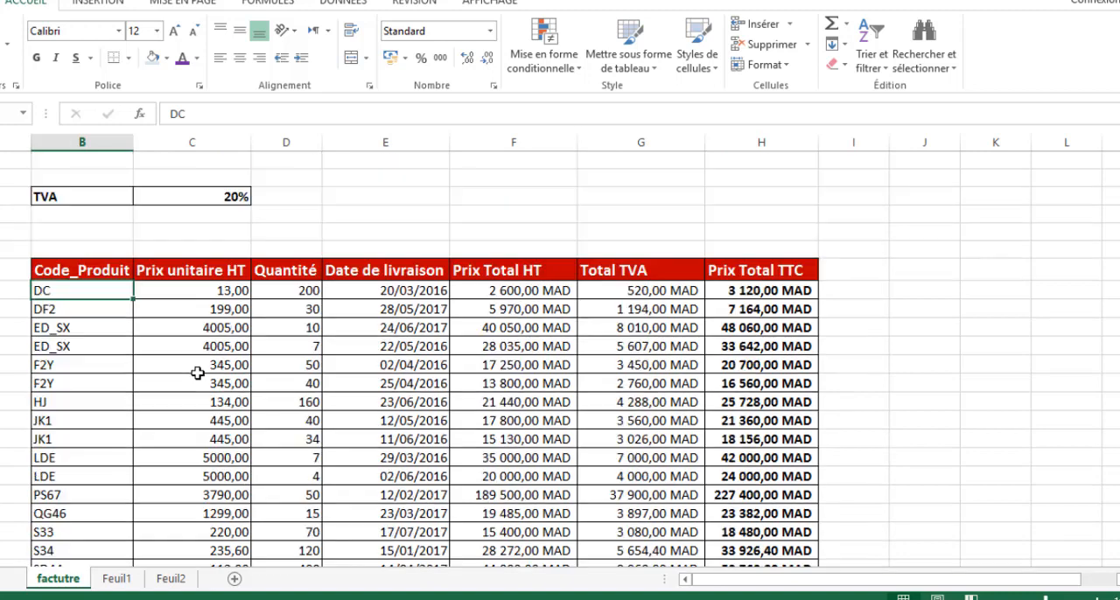
# - Select the whole invoice table, including its header row, and turn on column filtering
pyautogui.click(582, 362)
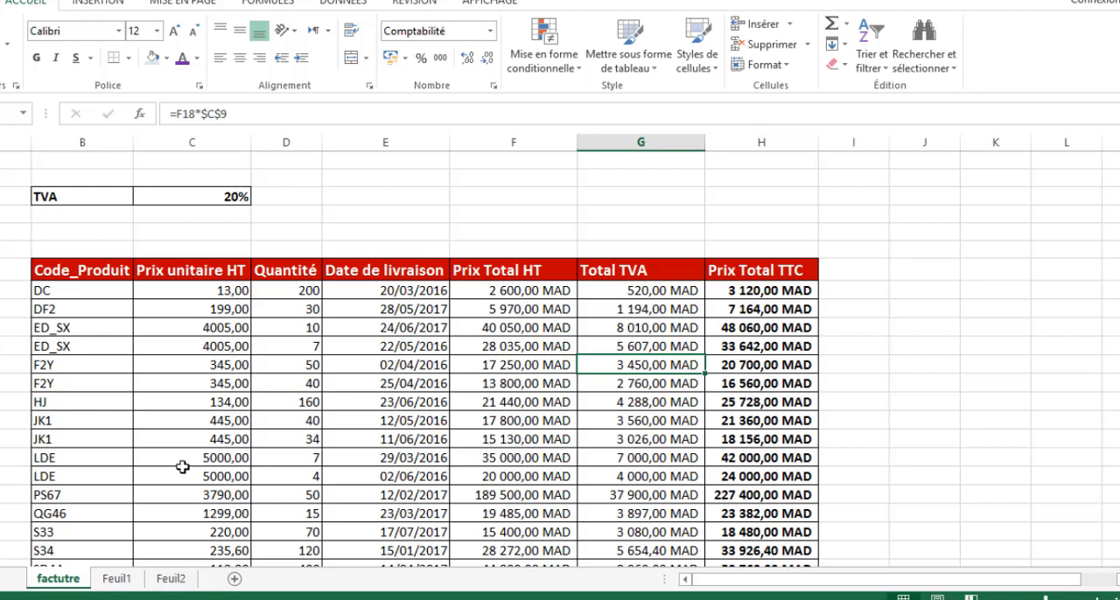
pyautogui.click(290, 363)
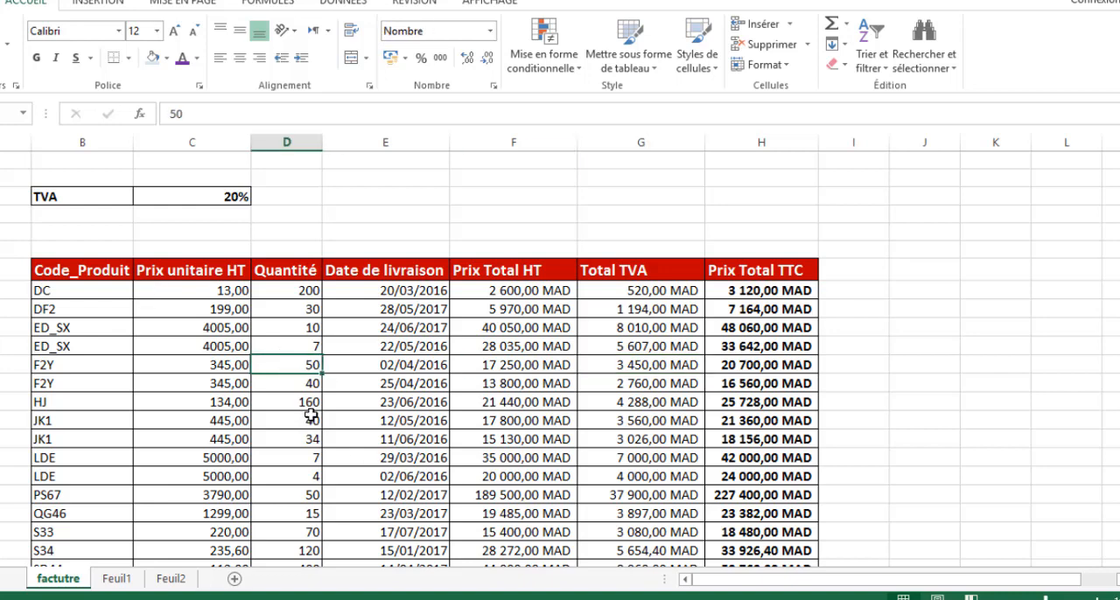
pyautogui.scroll(-1, 311, 415)
pyautogui.moveTo(52, 216); pyautogui.dragTo(816, 544)
pyautogui.moveTo(724, 554); pyautogui.dragTo(724, 530)
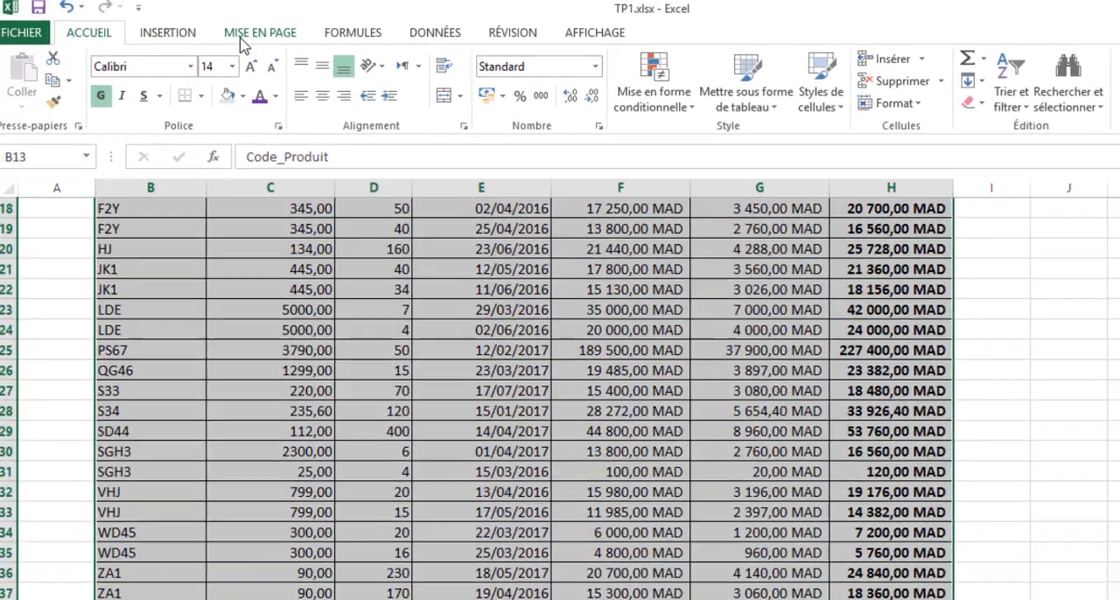
pyautogui.click(437, 40)
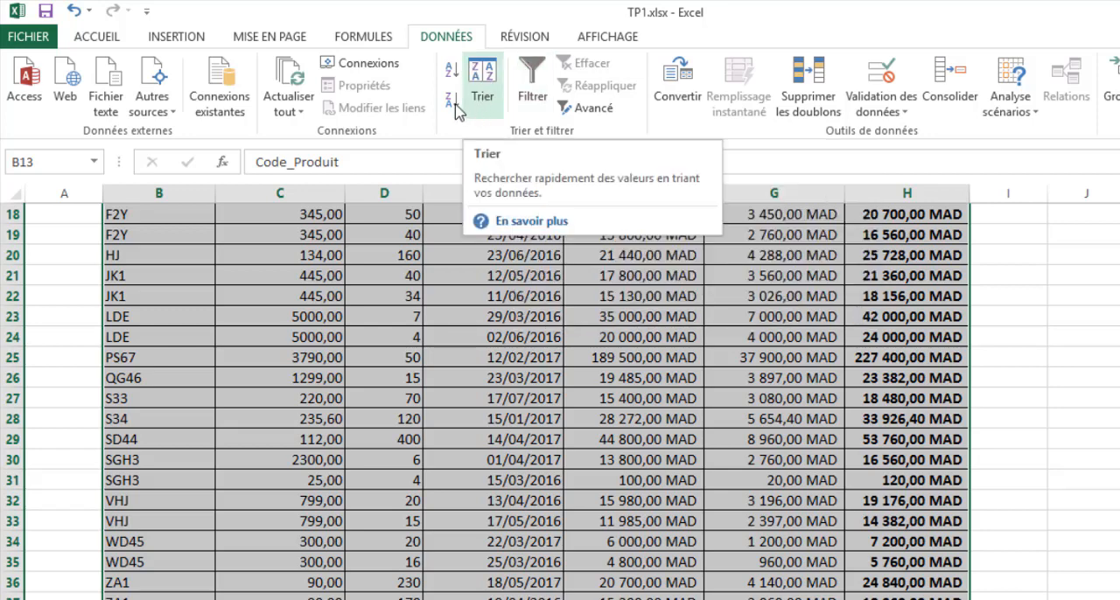
pyautogui.click(532, 84)
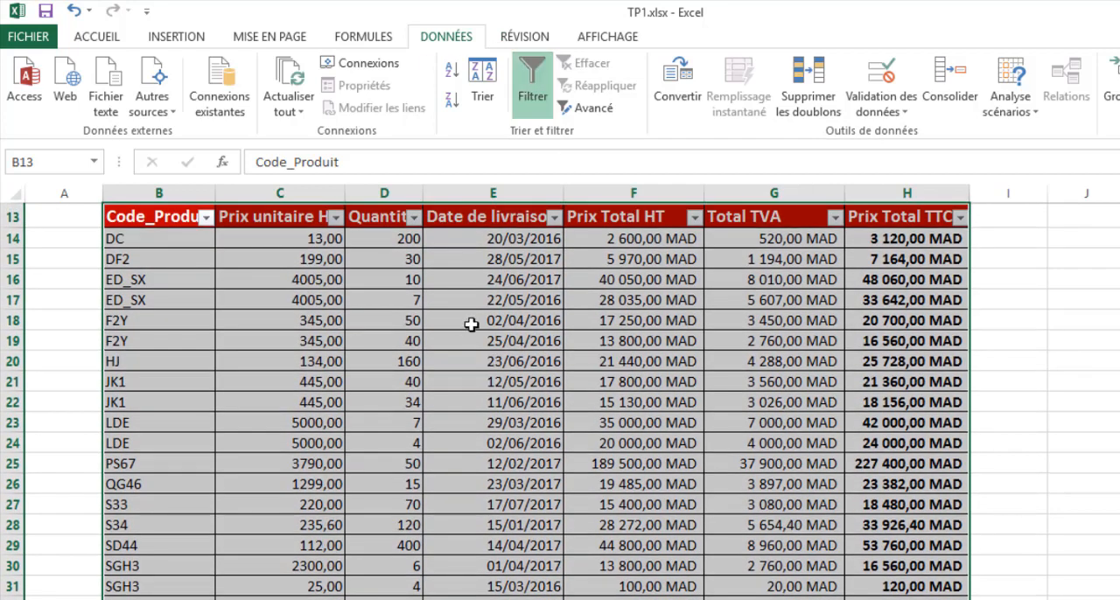
# - Sort the invoice table by Prix unitaire HT from largest to smallest using the column's filter options
pyautogui.click(470, 325)
pyautogui.scroll(1, 493, 350)
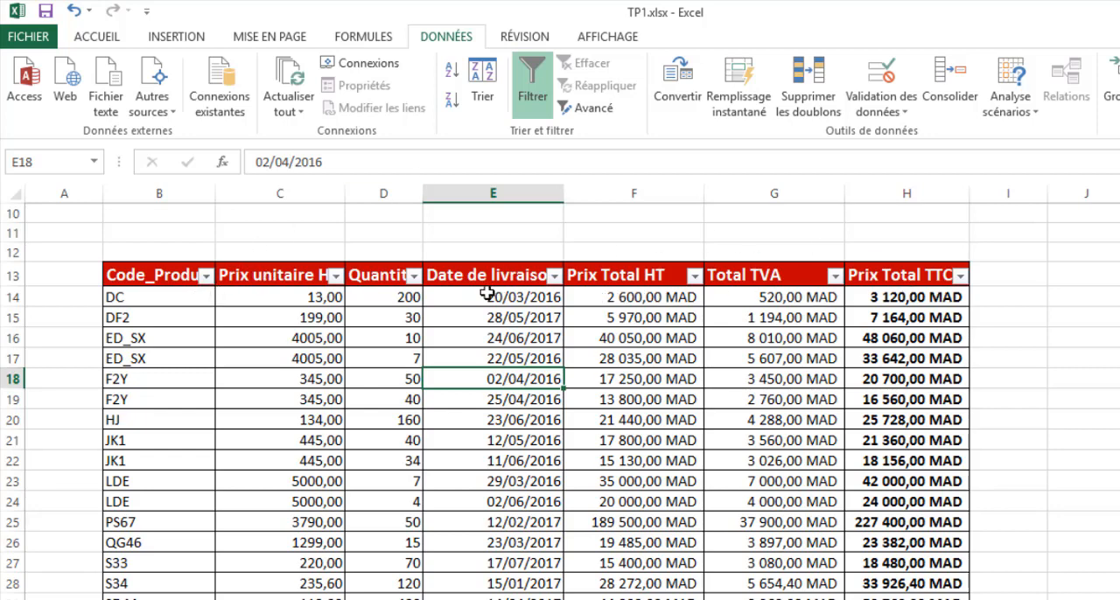
pyautogui.click(336, 277)
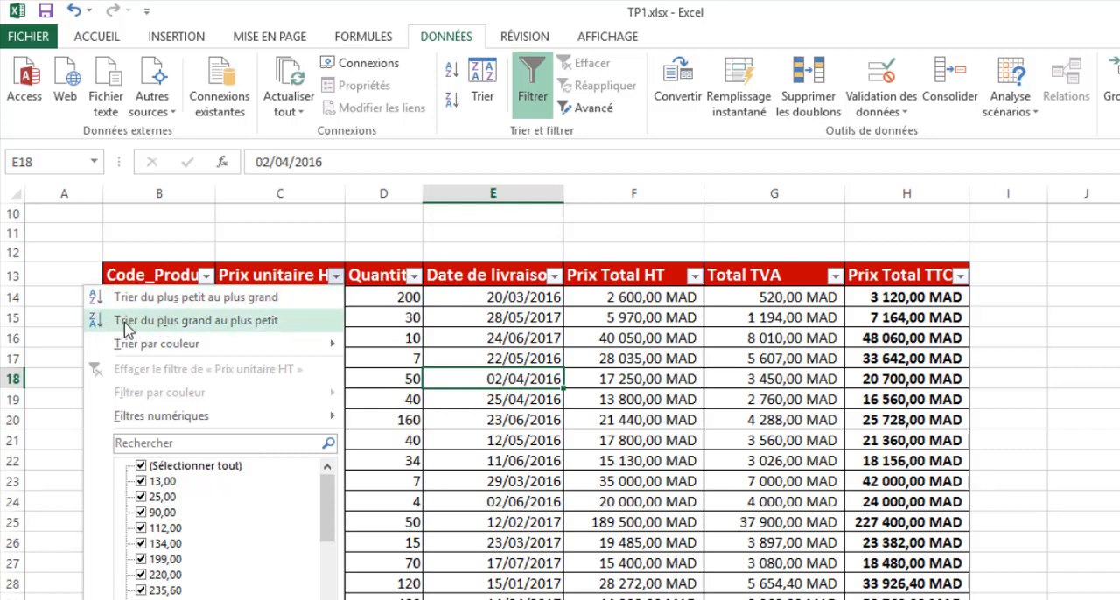
pyautogui.click(127, 321)
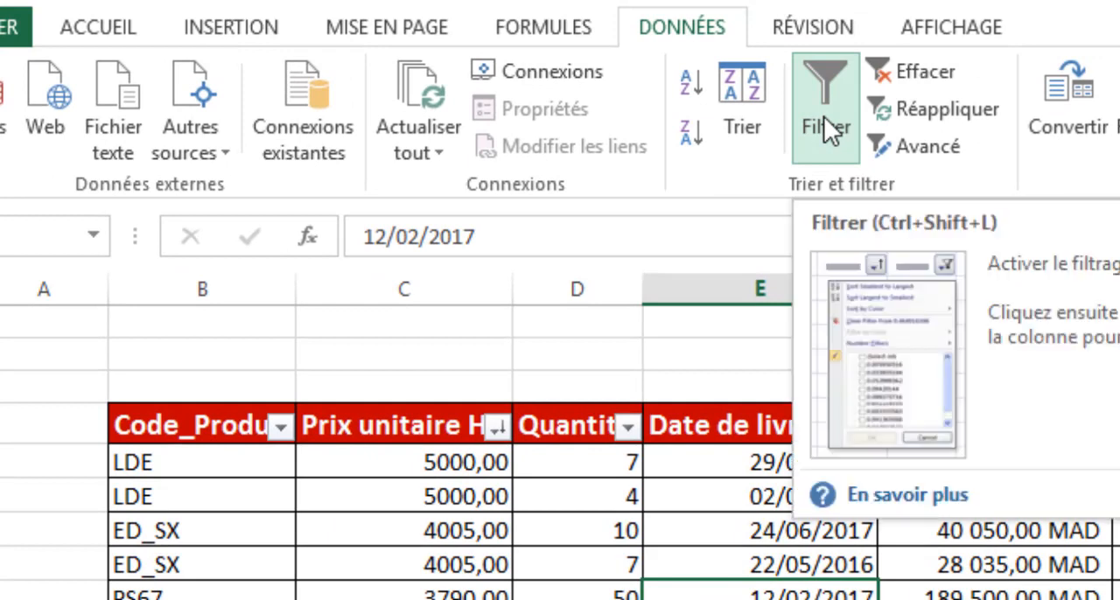
# - Turn the invoice table's filtering off and on again, and clear the Prix Total HT sort state
pyautogui.click(823, 108)
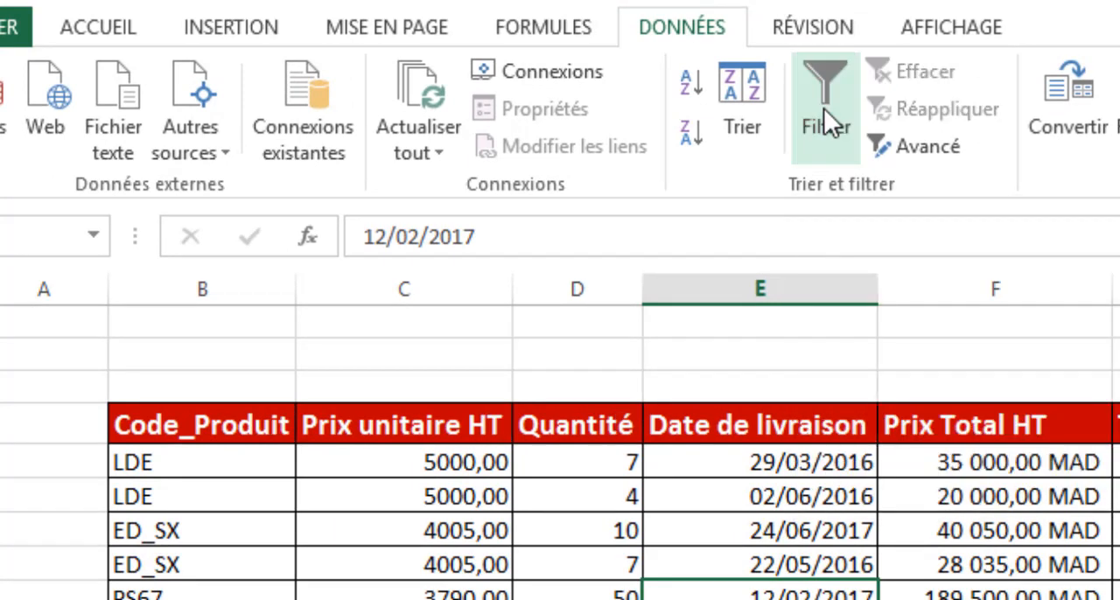
pyautogui.click(823, 108)
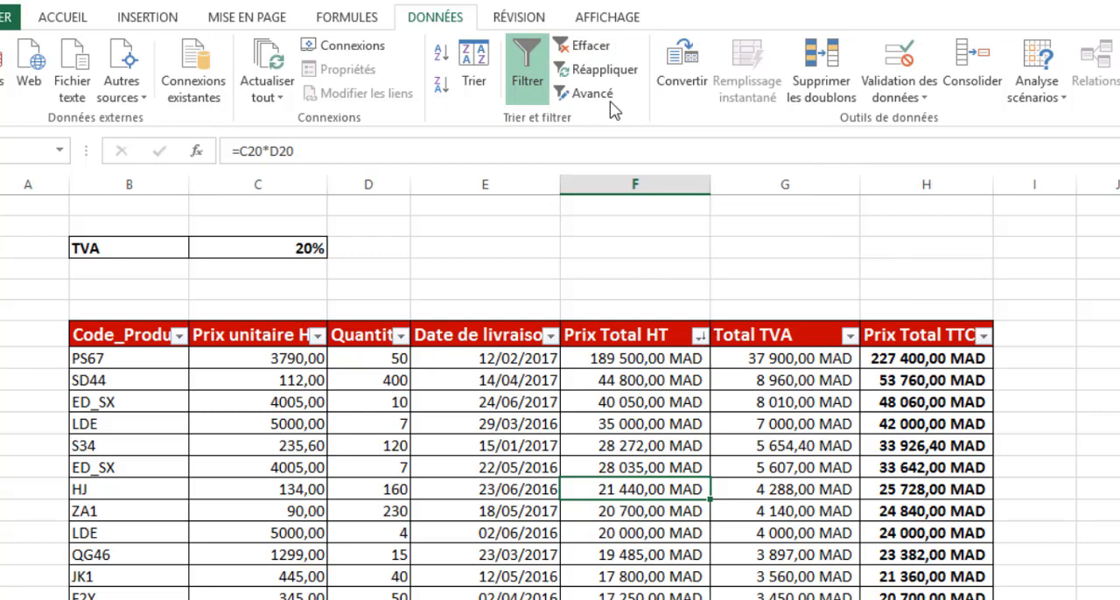
pyautogui.click(595, 44)
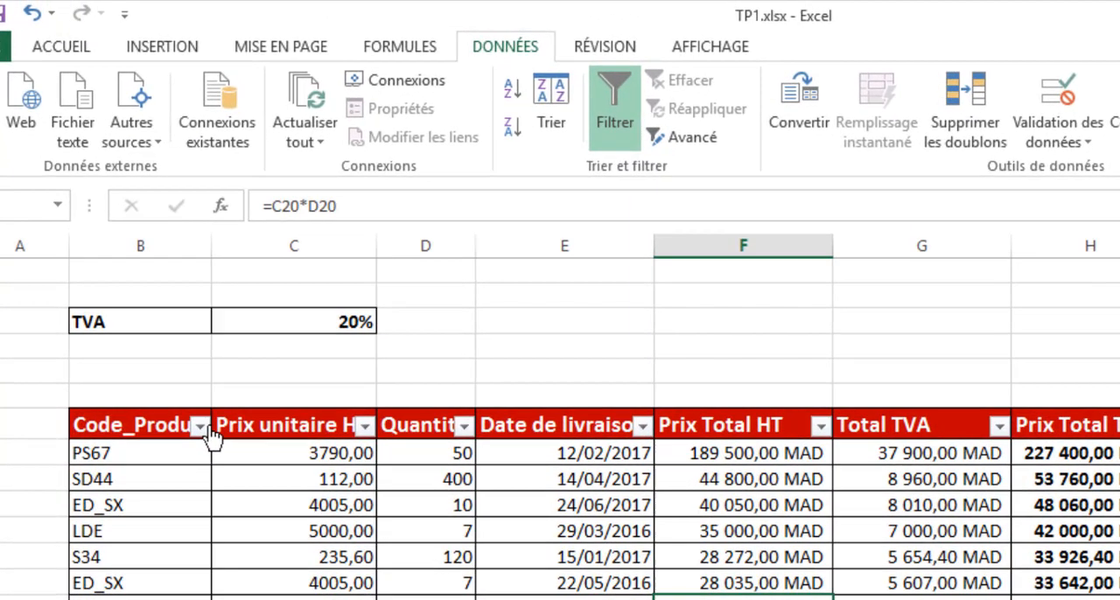
# - Filter the invoice table to show only rows whose Code_Produit begins with z
pyautogui.click(191, 386)
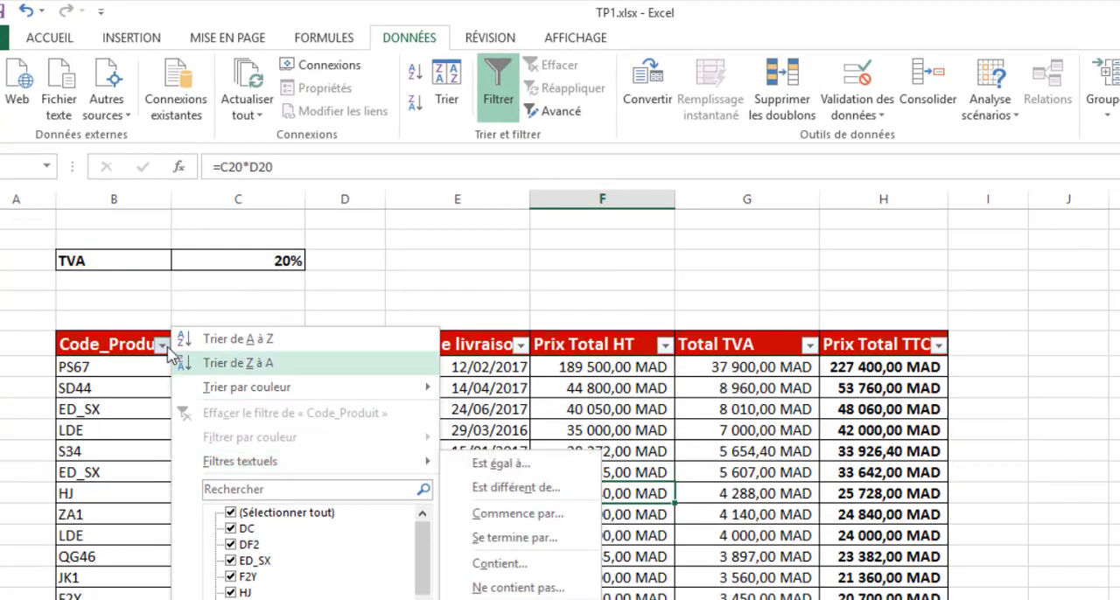
pyautogui.moveTo(247, 470)
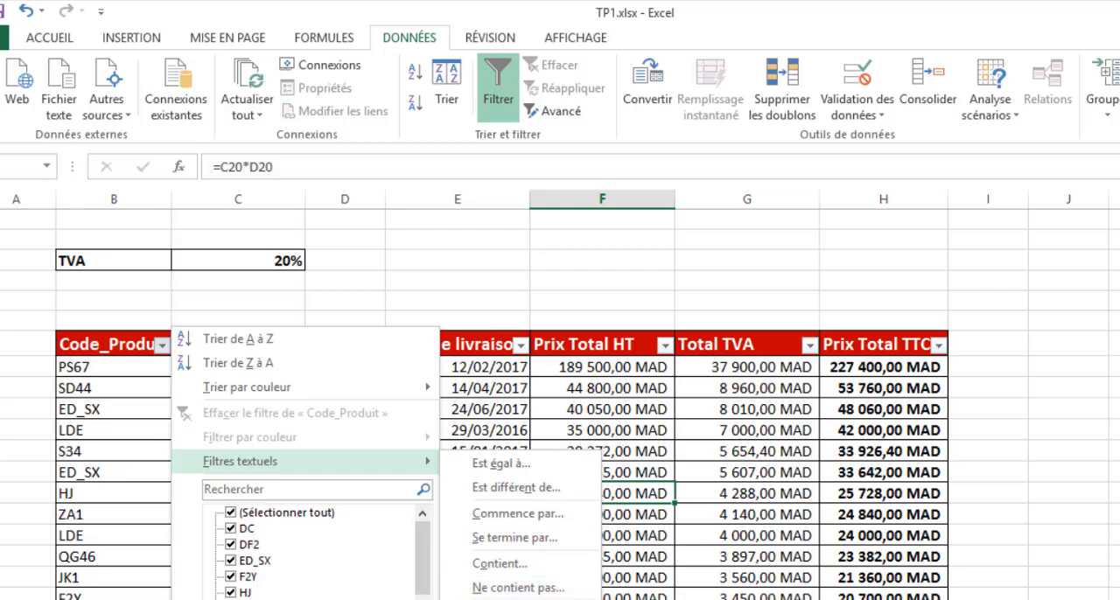
pyautogui.click(517, 514)
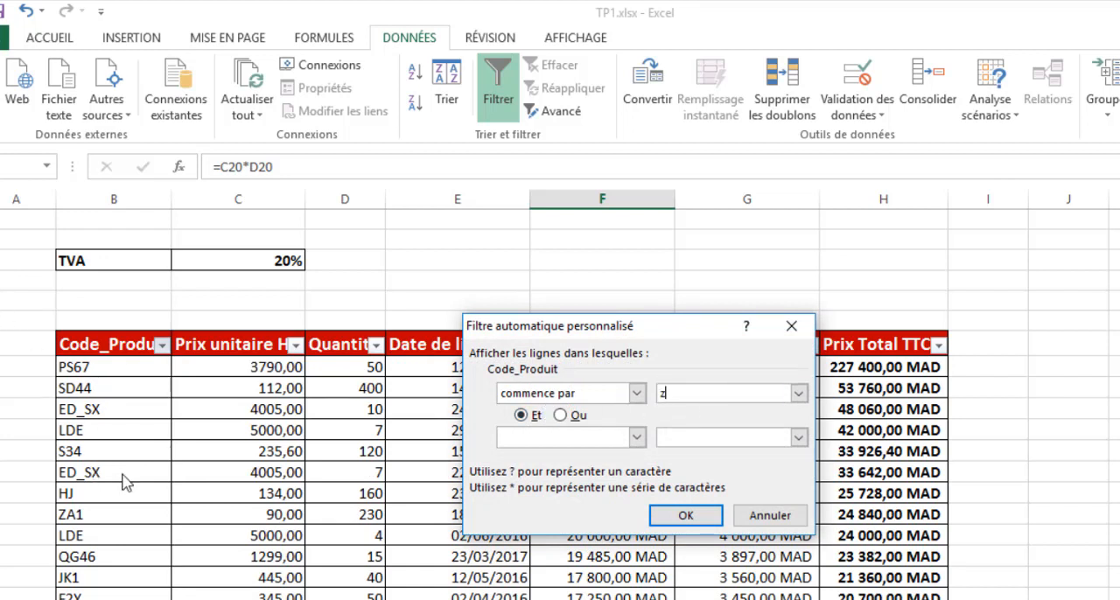
pyautogui.click(689, 516)
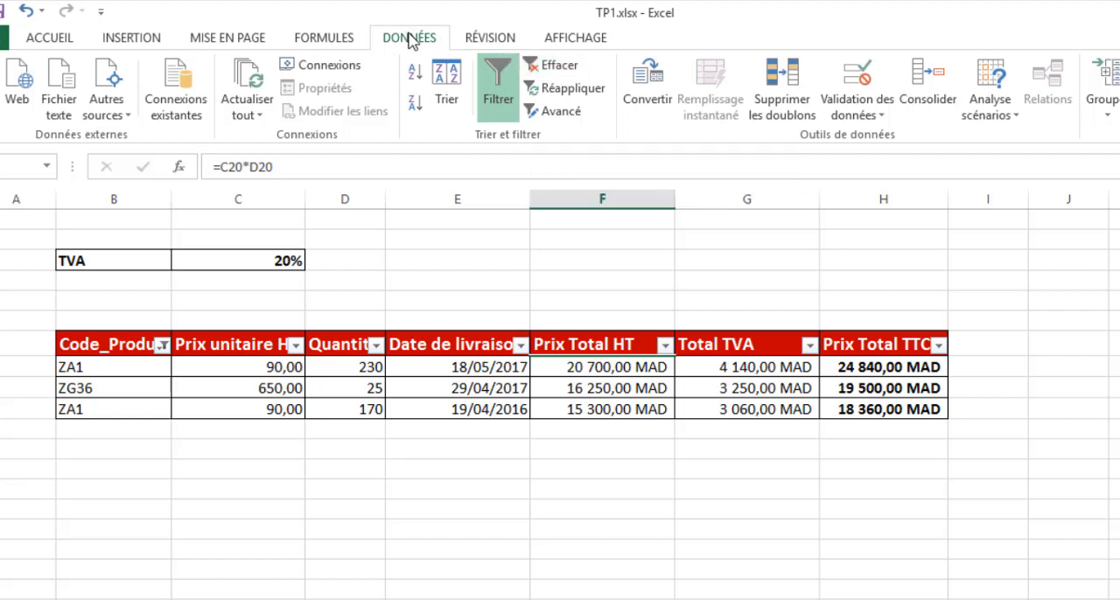
# - Clear the Code_Produit filter and filter the invoice table to Prix Total TTC values between 10000 and 30000
pyautogui.click(530, 66)
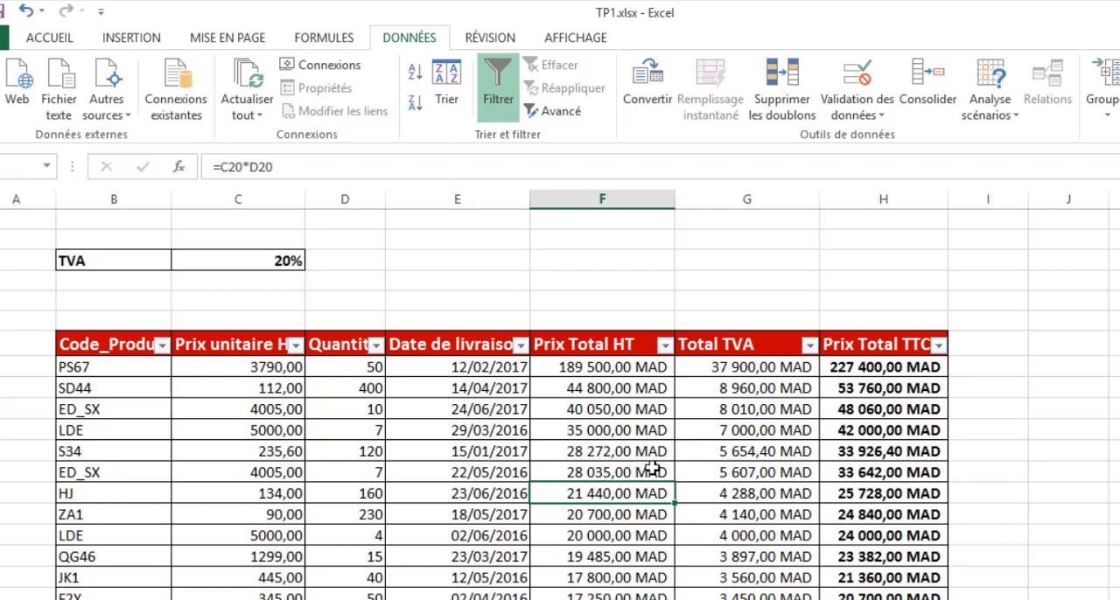
pyautogui.scroll(-1, 907, 484)
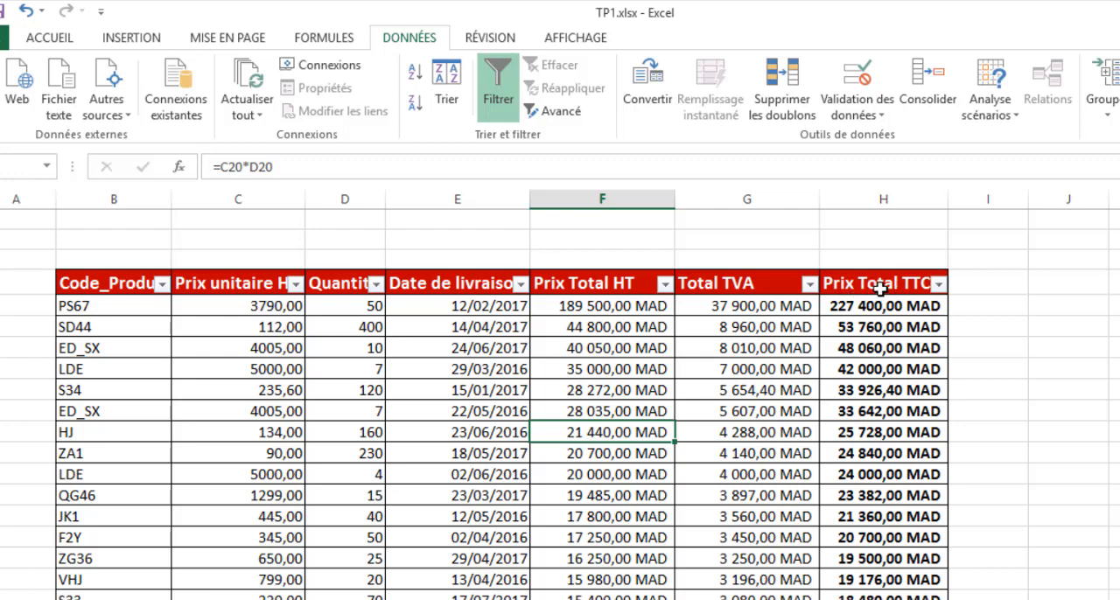
pyautogui.click(938, 284)
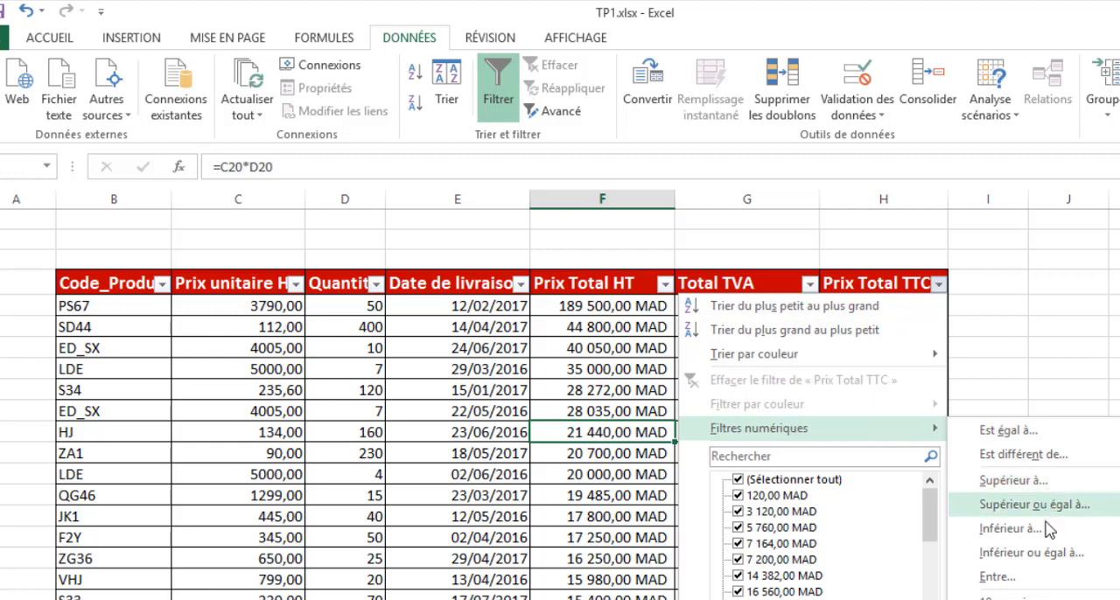
pyautogui.click(999, 577)
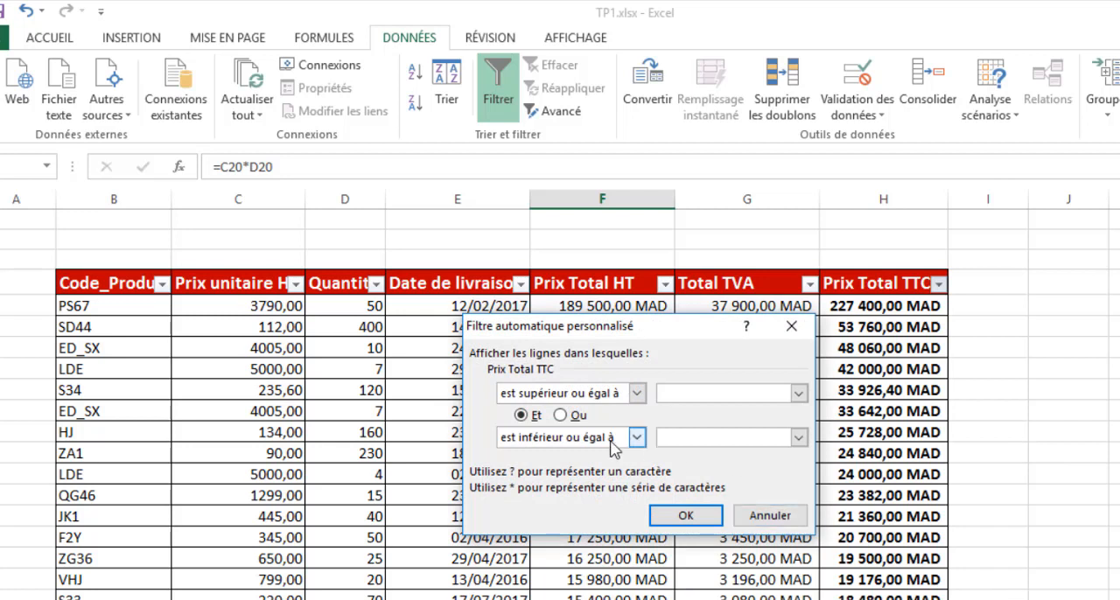
pyautogui.click(683, 392)
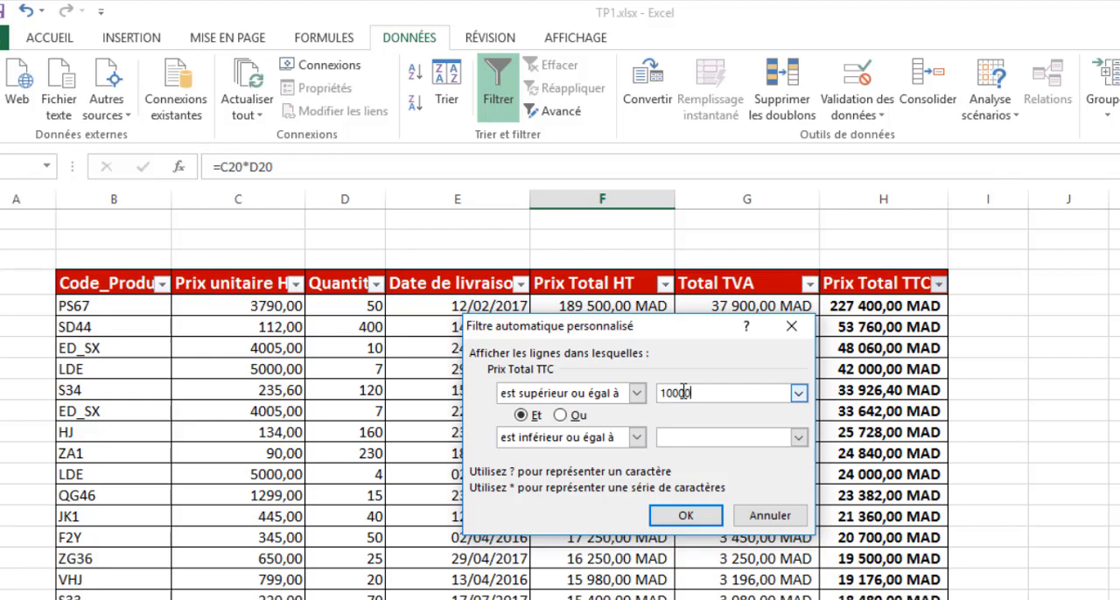
pyautogui.click(661, 436)
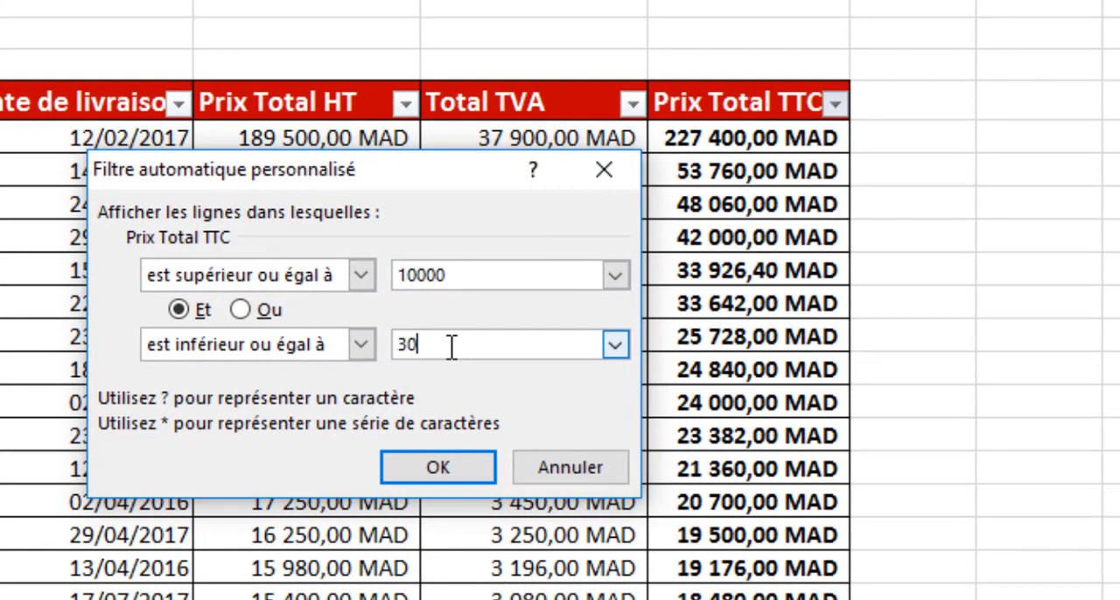
pyautogui.click(444, 463)
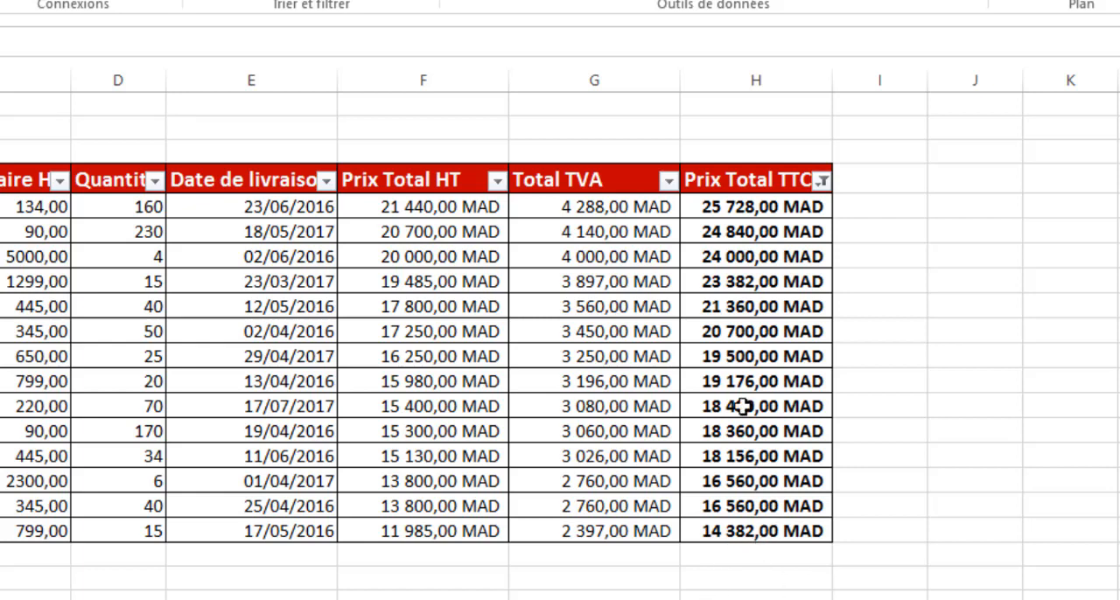
# - Undo the Prix Total TTC filter and filter Date de livraison to dates after 01/01/2017
pyautogui.hotkey('ctrl', 'z')
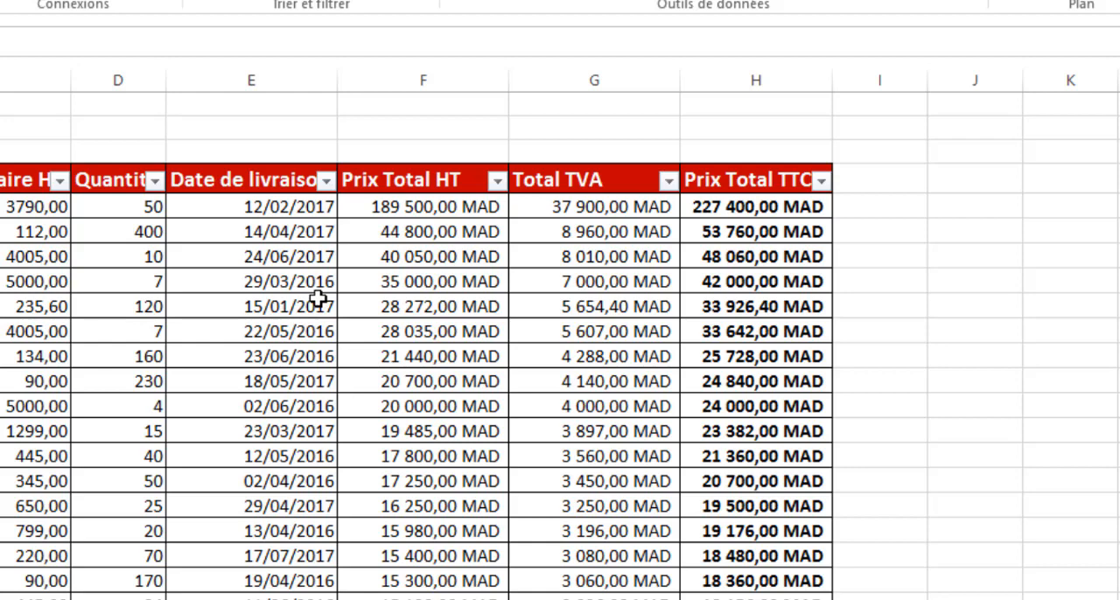
pyautogui.click(325, 181)
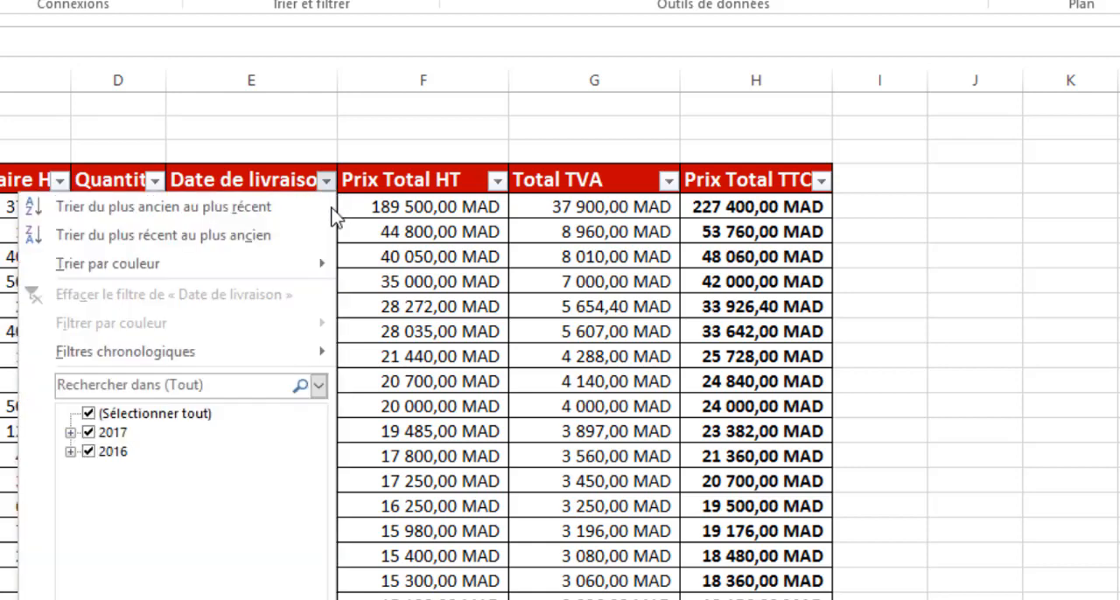
pyautogui.moveTo(109, 355)
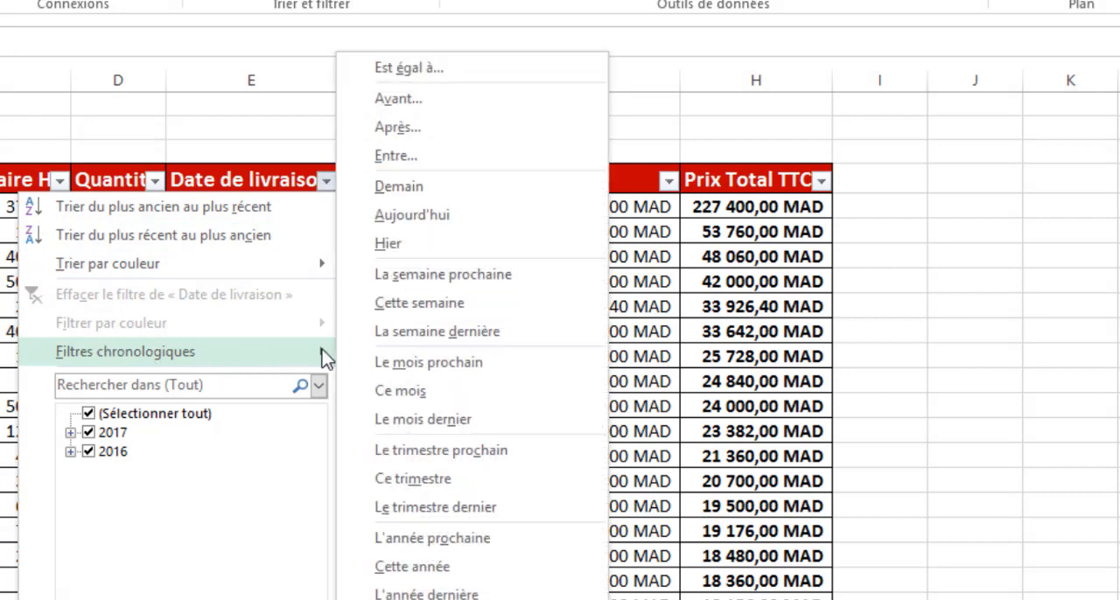
pyautogui.click(428, 131)
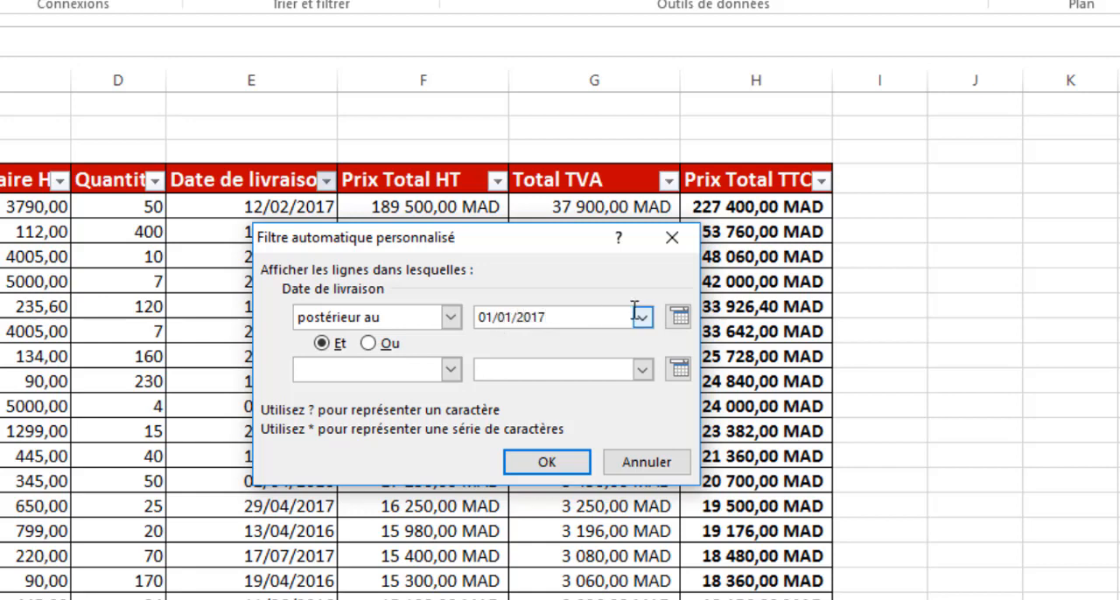
pyautogui.click(547, 463)
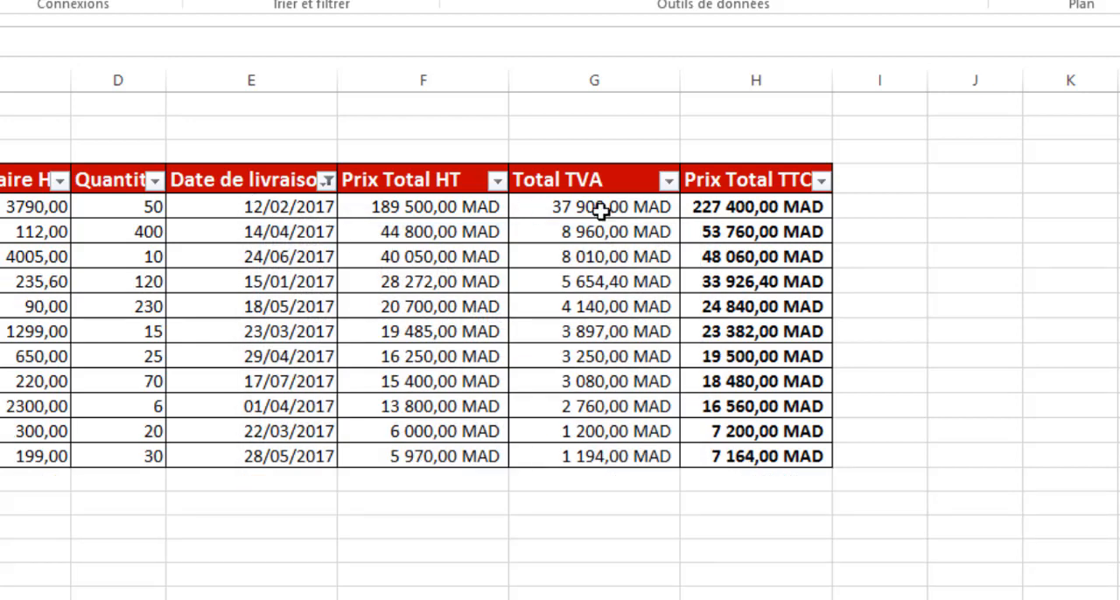
# - Undo the after-01/01/2017 delivery date filter and filter Date de livraison to show only 2017
pyautogui.click(252, 207)
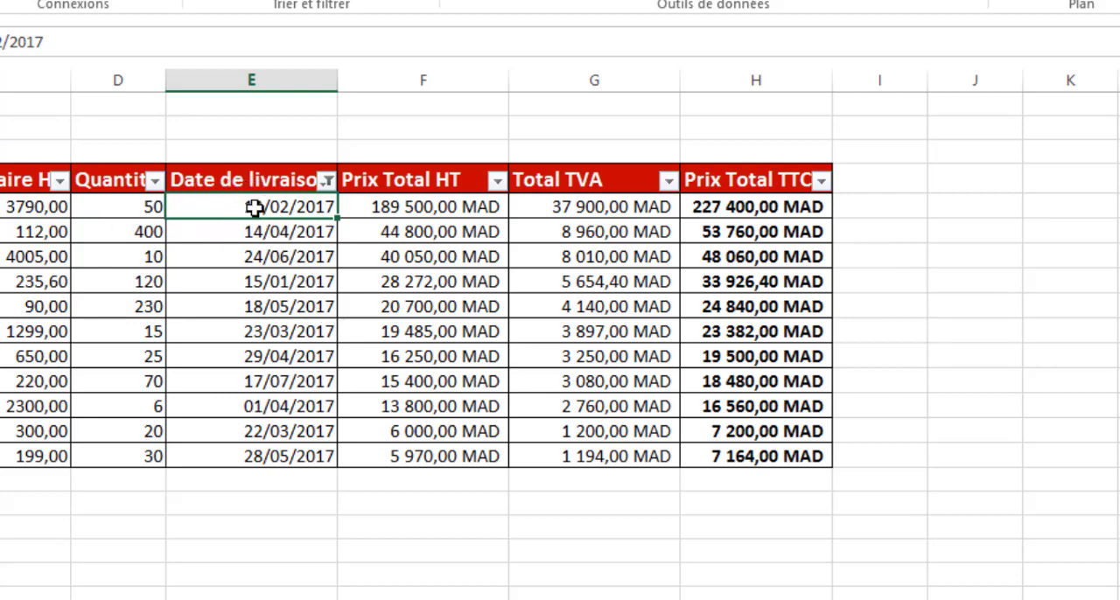
pyautogui.hotkey('ctrl', 'z')
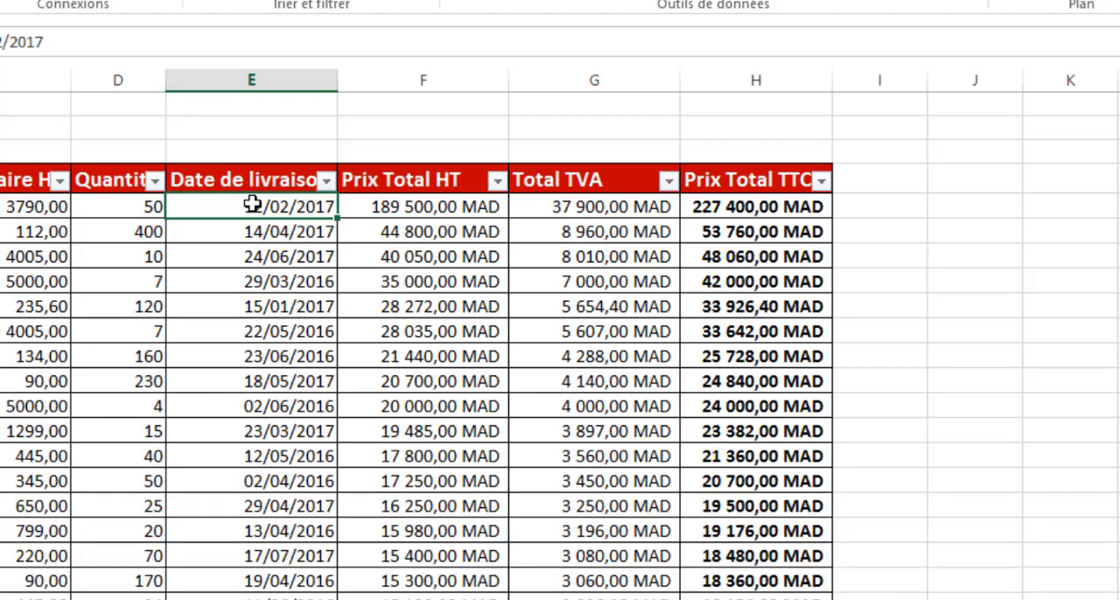
pyautogui.click(328, 182)
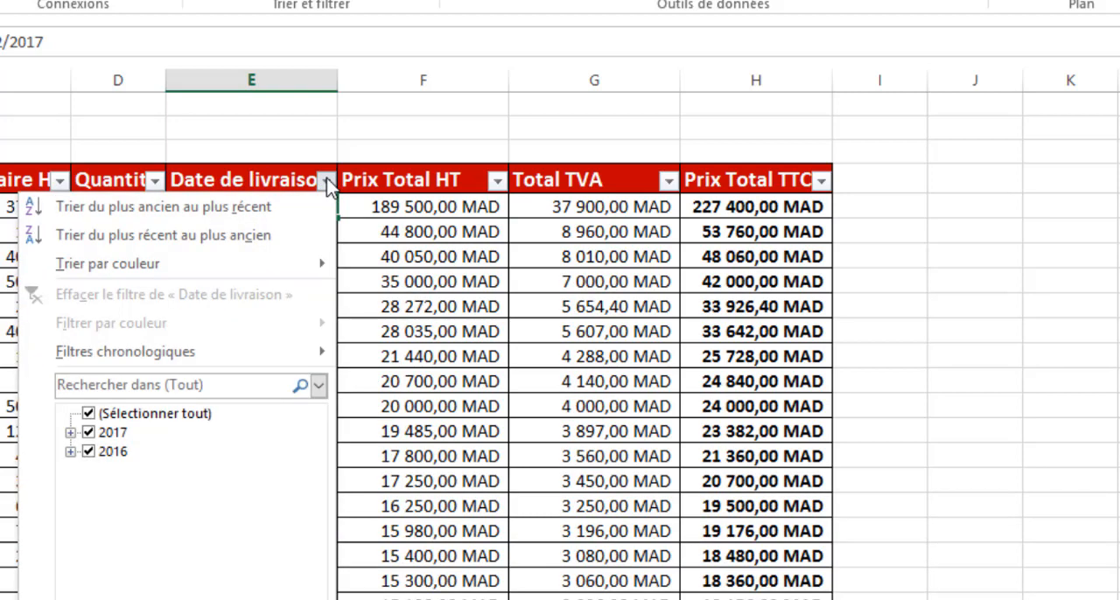
pyautogui.click(90, 451)
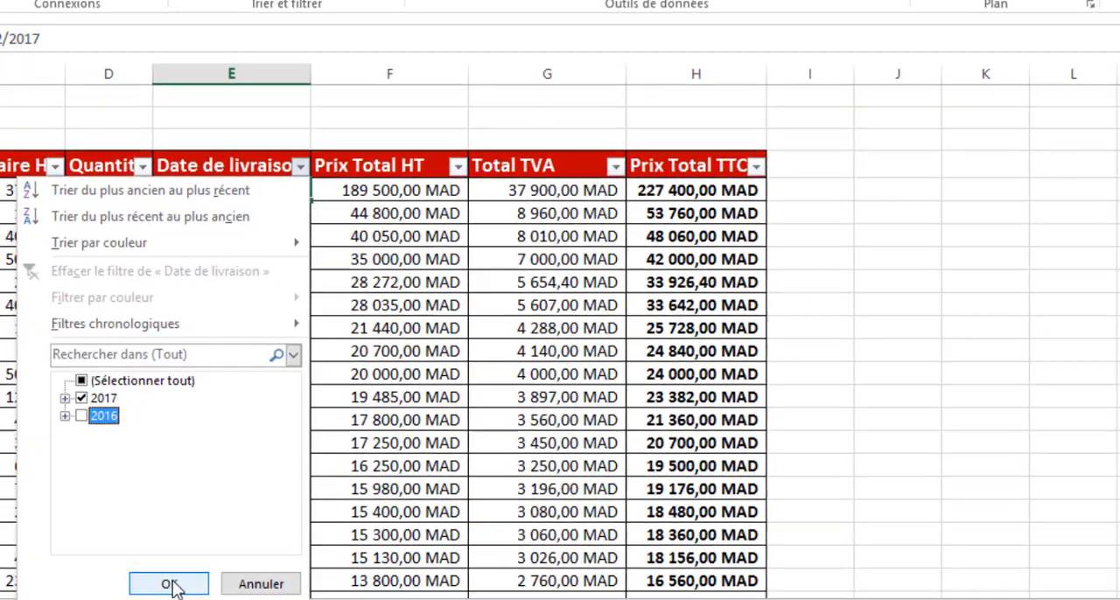
pyautogui.click(170, 582)
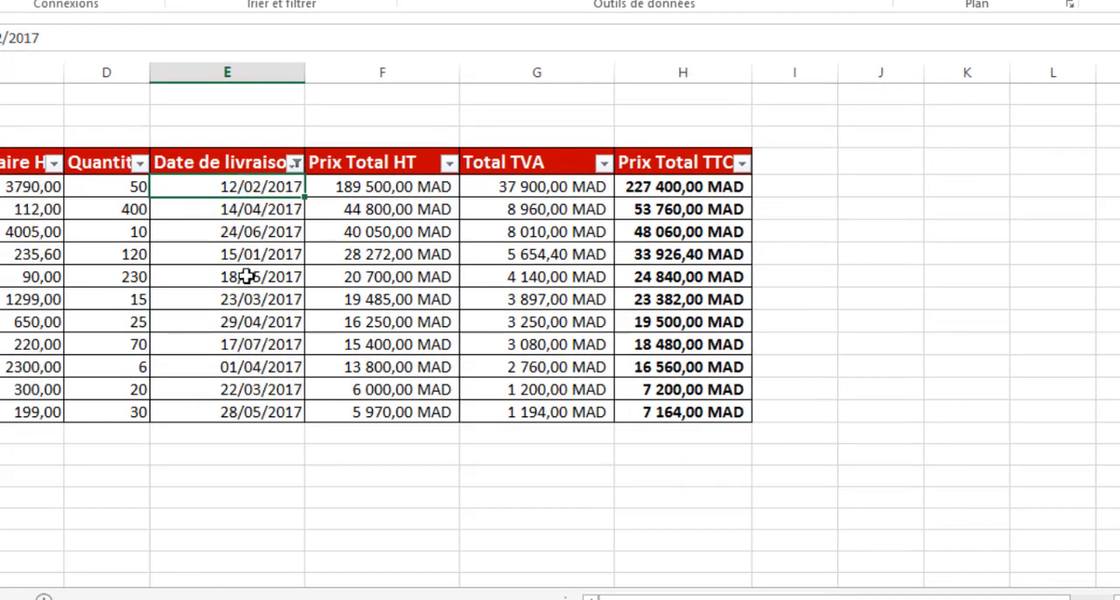
# - Switch the Date de livraison filter to show only 2016, and undo the filtering after selecting the dates
pyautogui.click(296, 163)
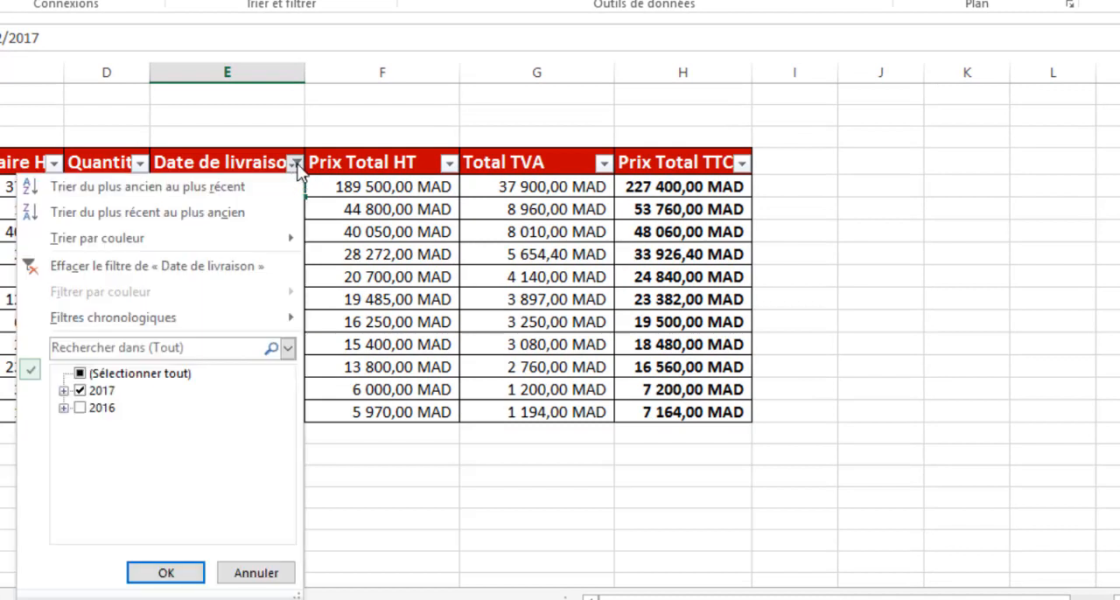
pyautogui.click(82, 392)
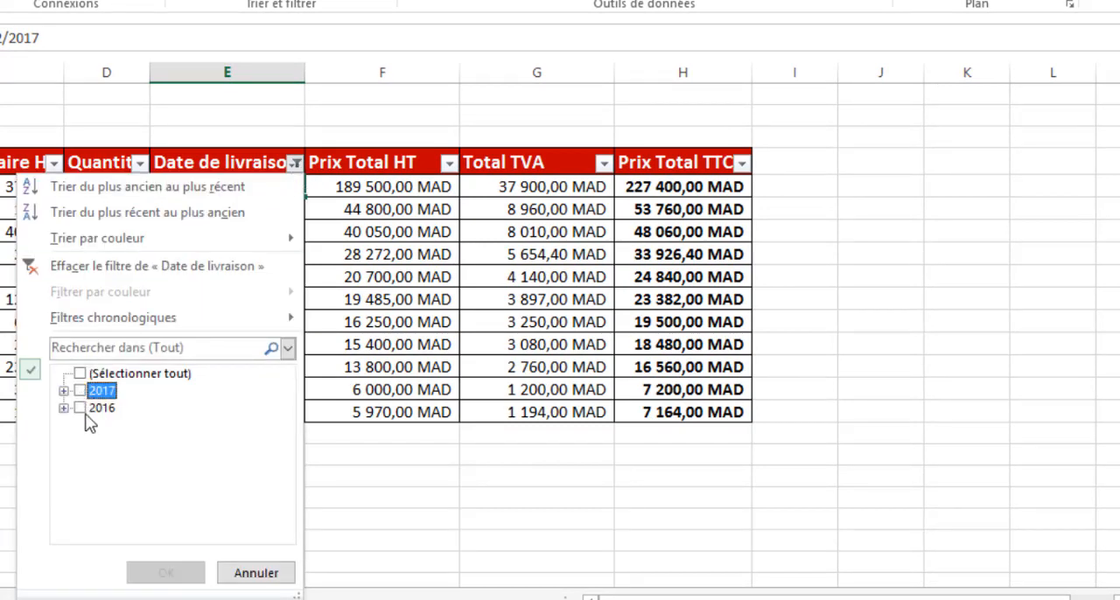
pyautogui.click(80, 408)
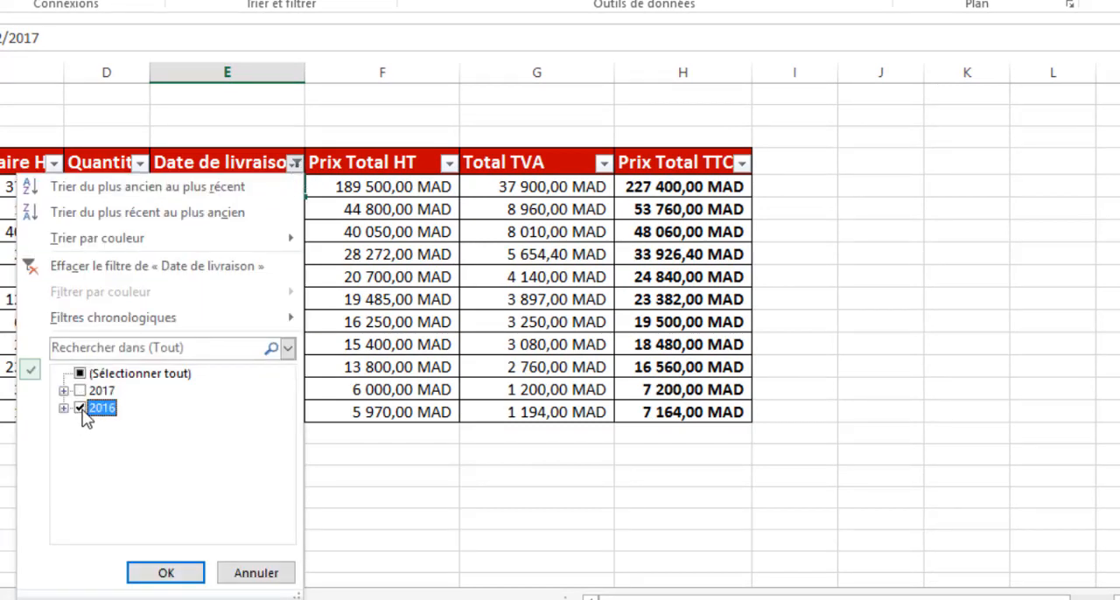
pyautogui.click(165, 573)
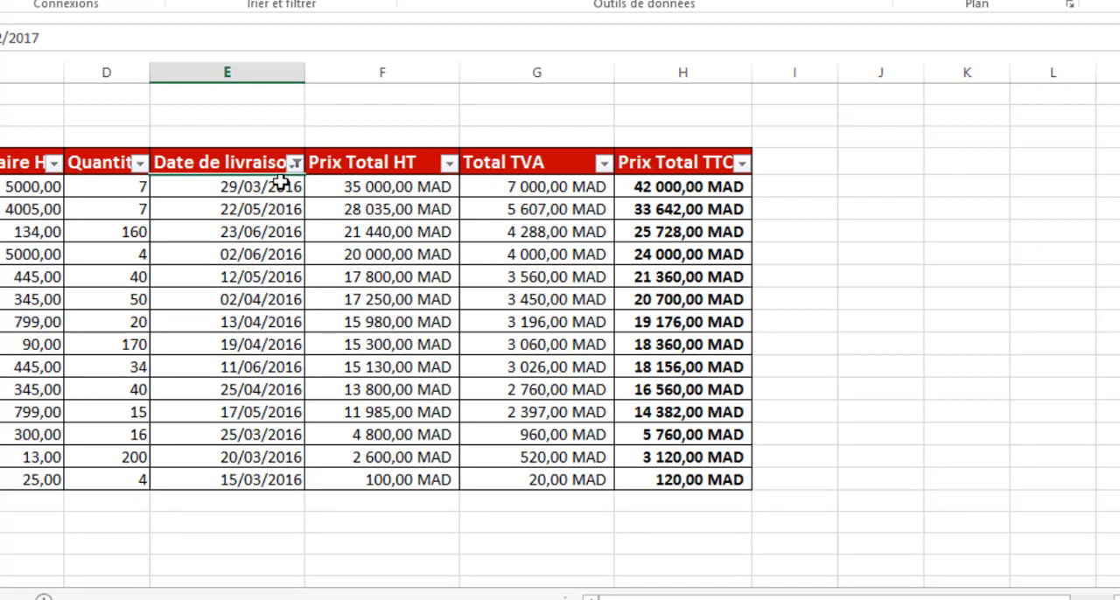
pyautogui.moveTo(280, 184); pyautogui.dragTo(257, 477)
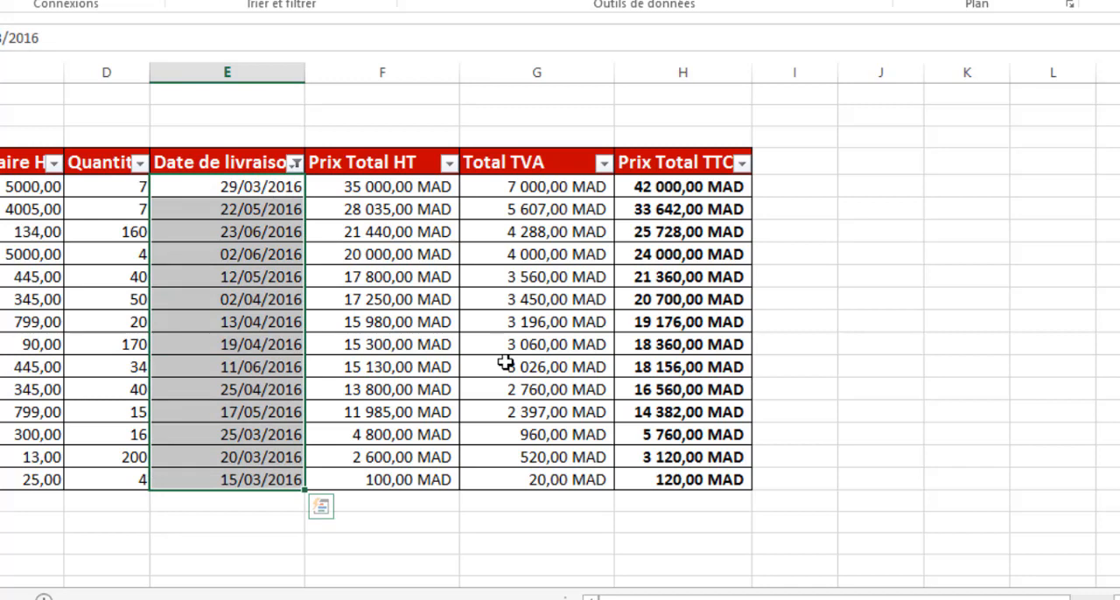
pyautogui.click(220, 518)
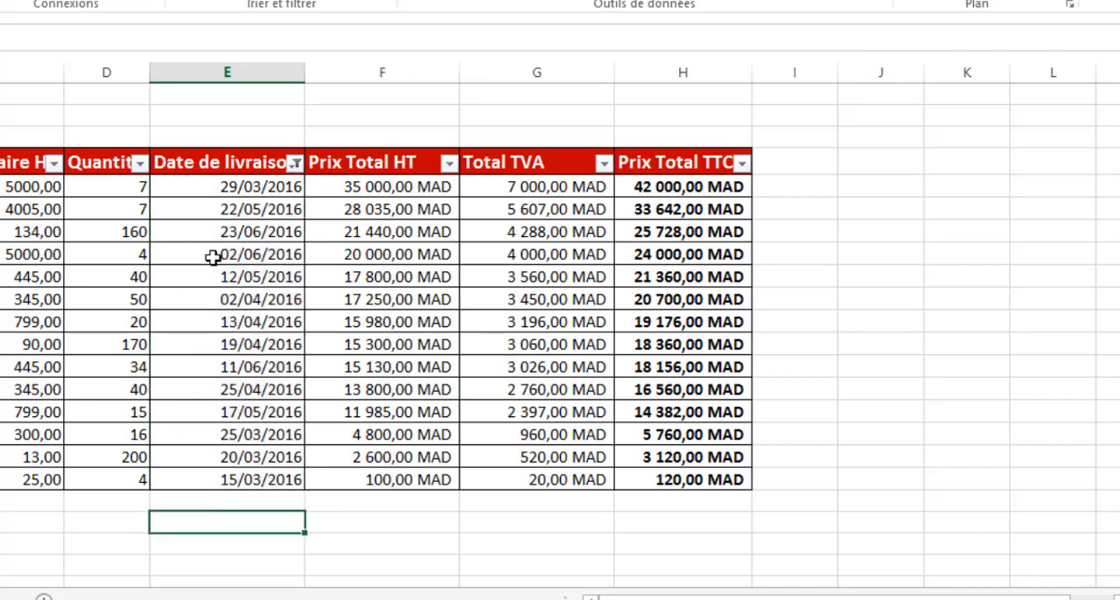
pyautogui.hotkey('ctrl', 'z')
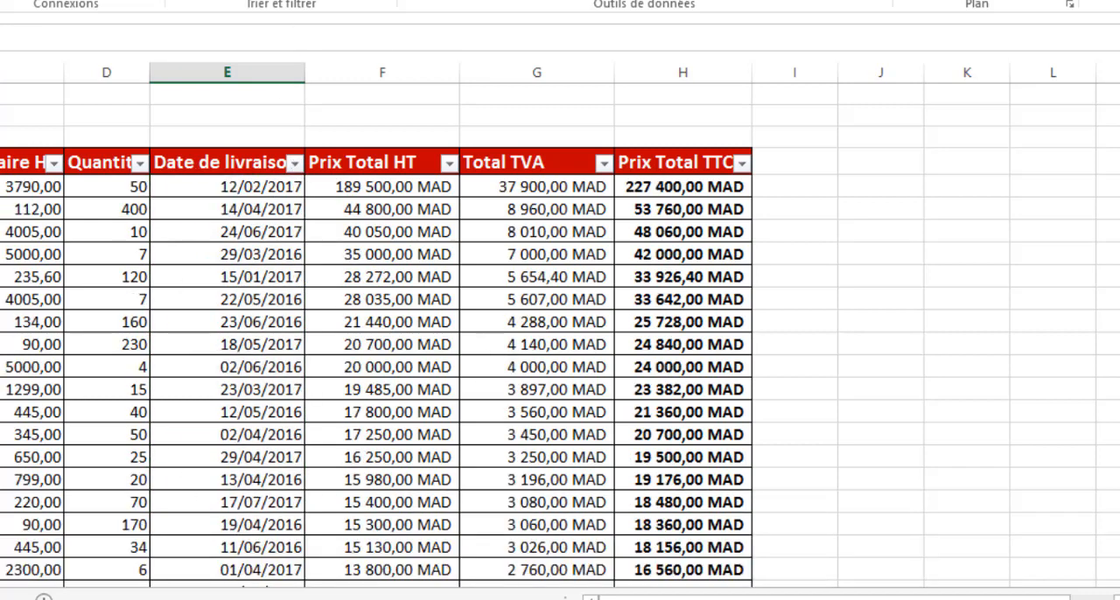
# - Filter Date de livraison to dates from 01/03/2017 to 01/06/2017 inclusive and select the filtered dates
pyautogui.click(298, 167)
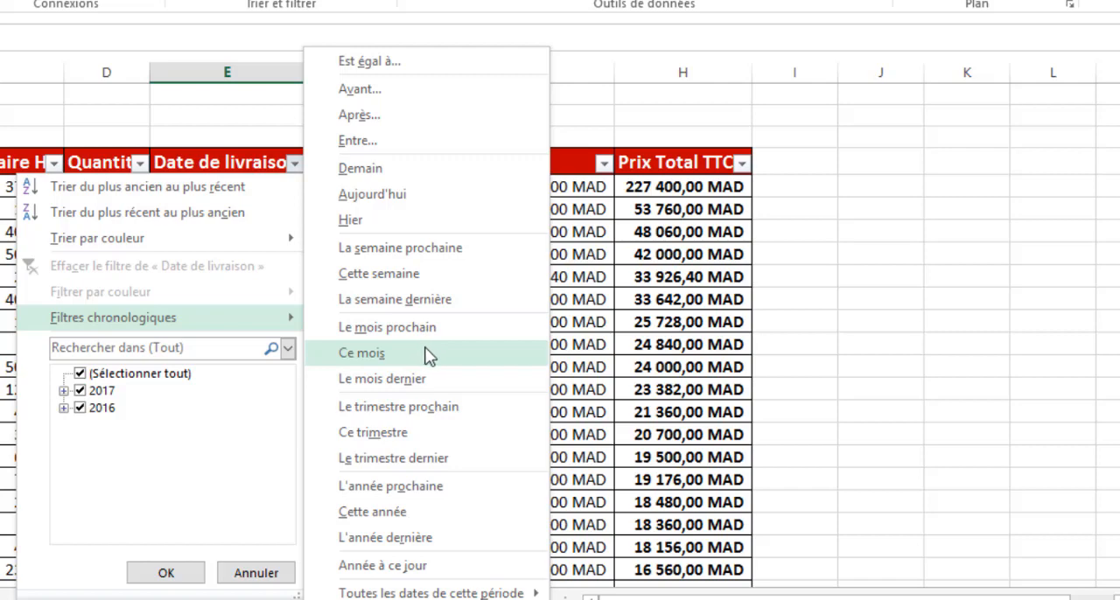
pyautogui.click(375, 140)
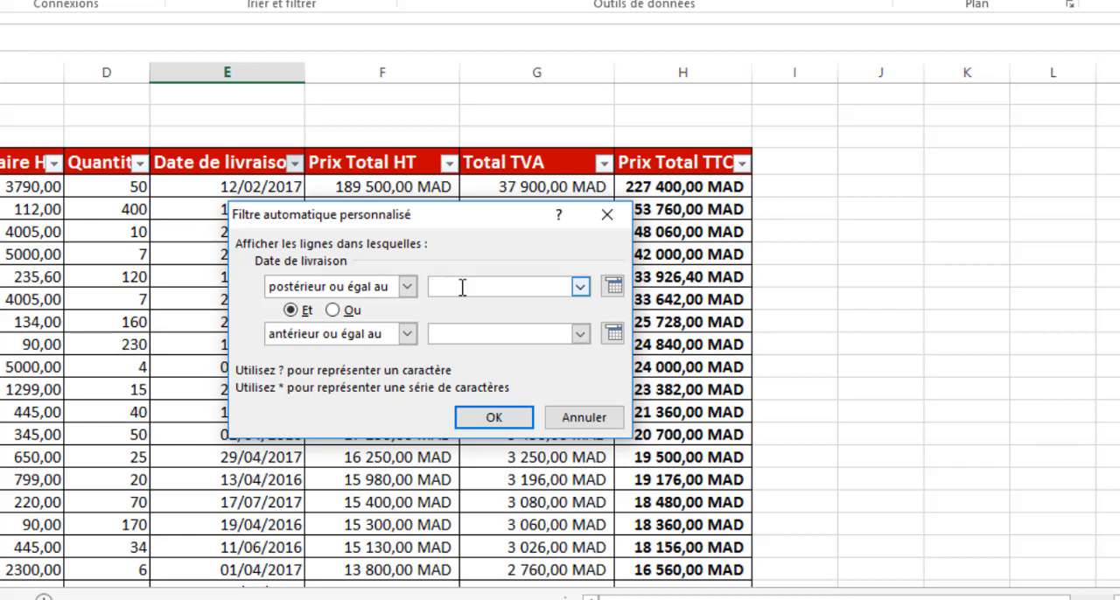
pyautogui.write('01/01')
pyautogui.press('BackSpace')
pyautogui.write('3/2017')
pyautogui.click(482, 329)
pyautogui.write('01')
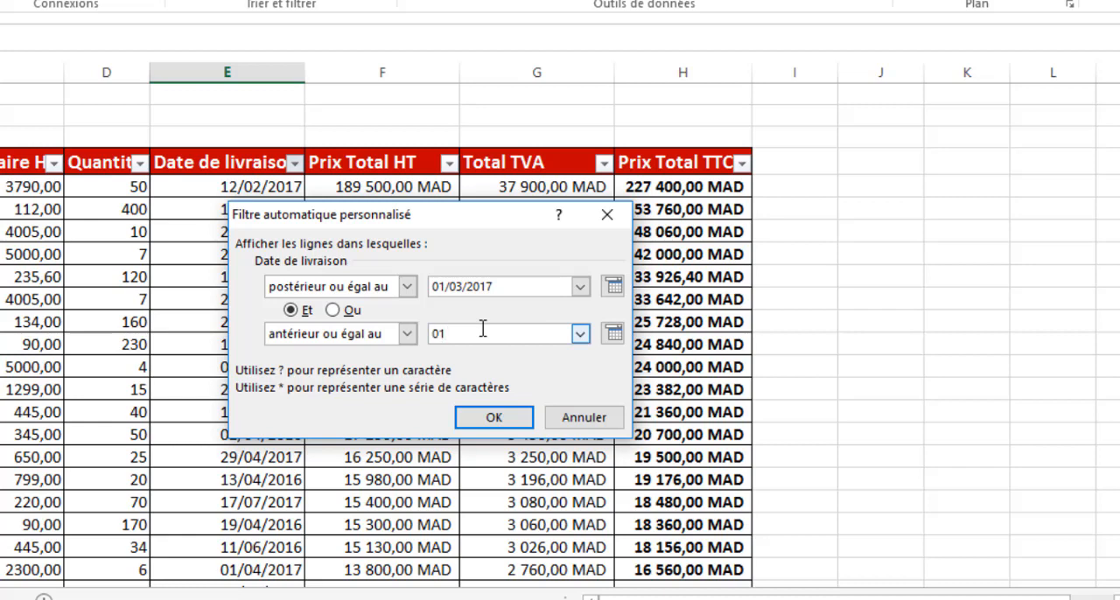
pyautogui.write('/06/2017')
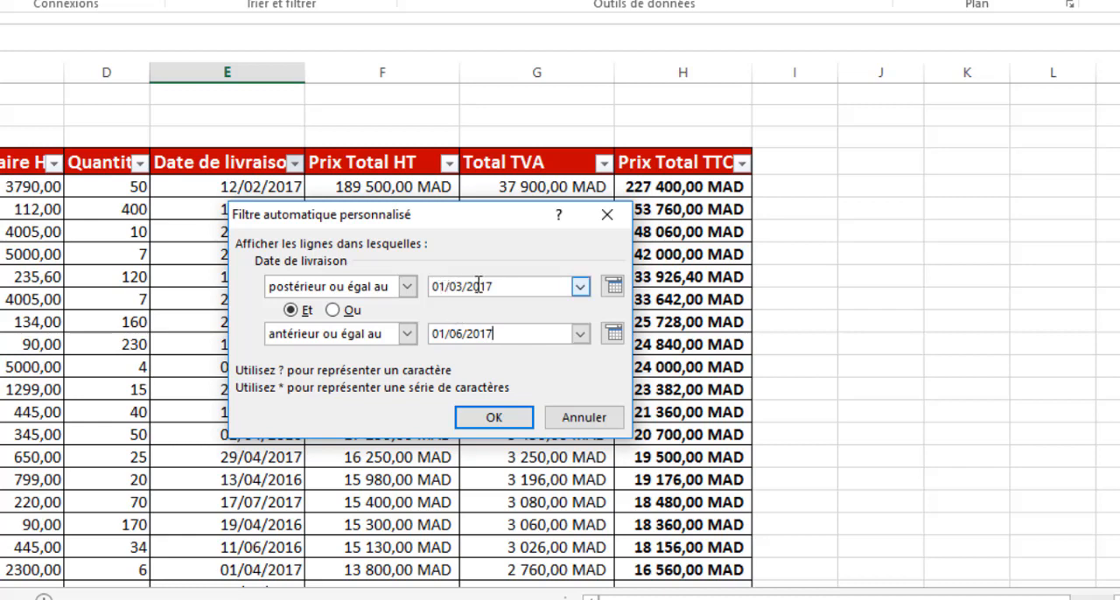
pyautogui.click(494, 420)
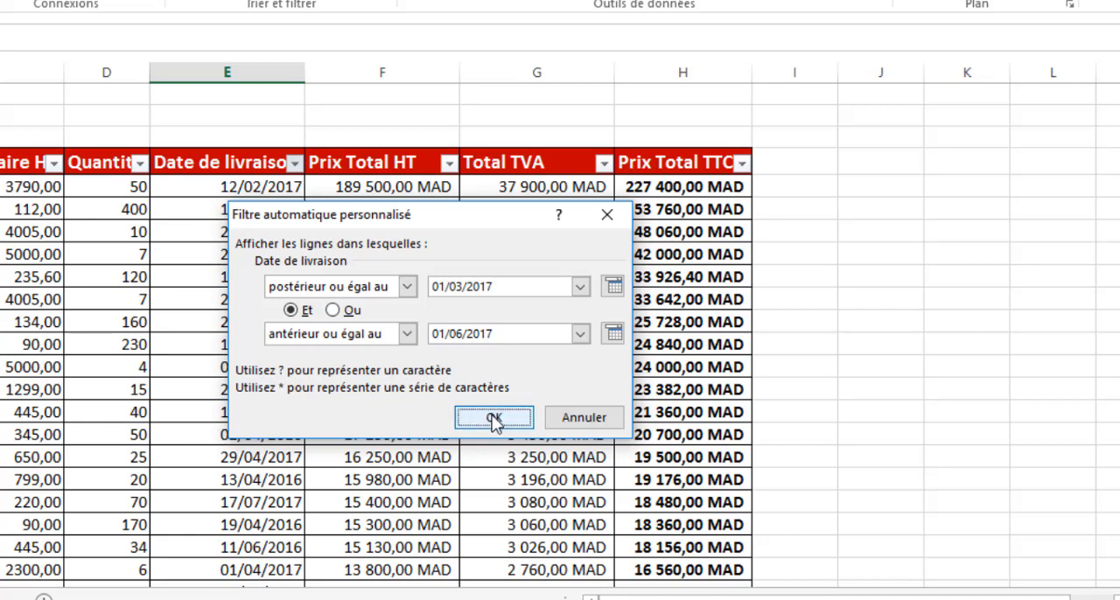
pyautogui.moveTo(238, 187); pyautogui.dragTo(248, 325)
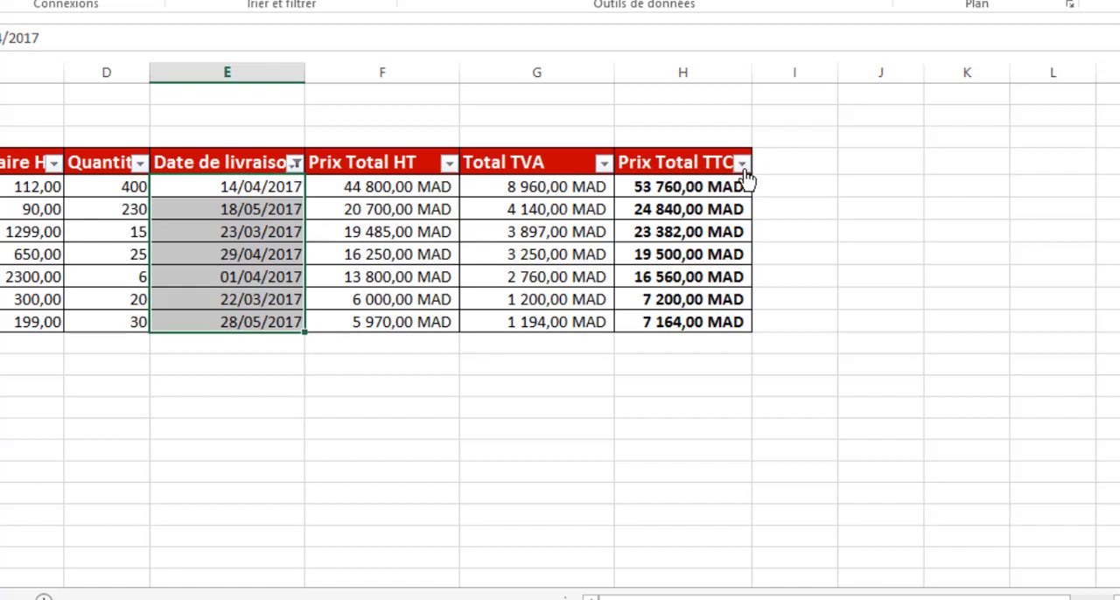
# - Add a number filter on Prix Total TTC to keep only values greater than 20000
pyautogui.click(742, 165)
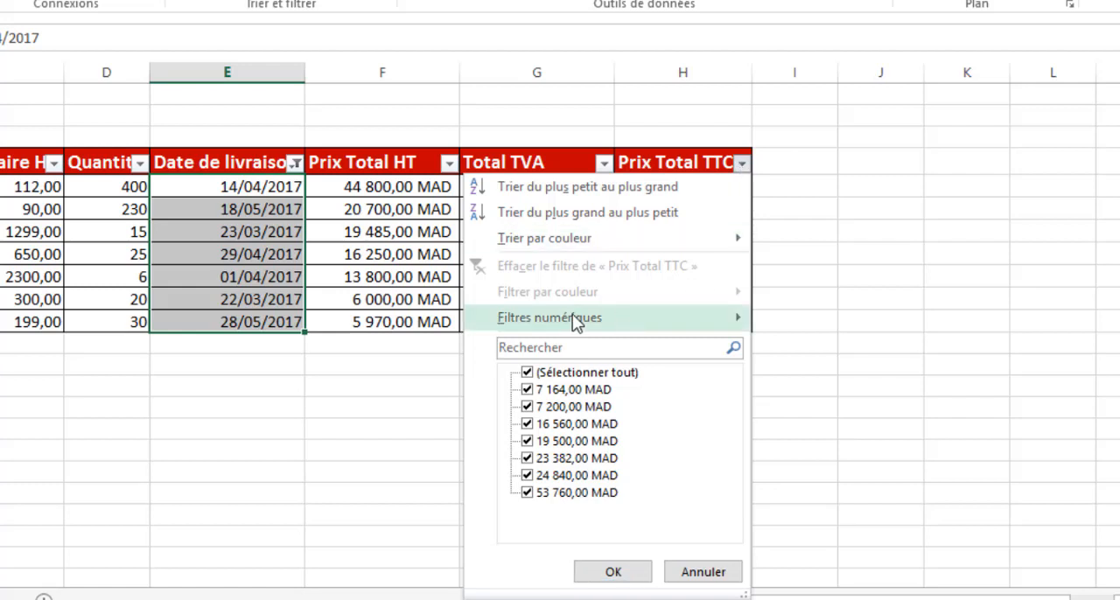
pyautogui.moveTo(577, 319)
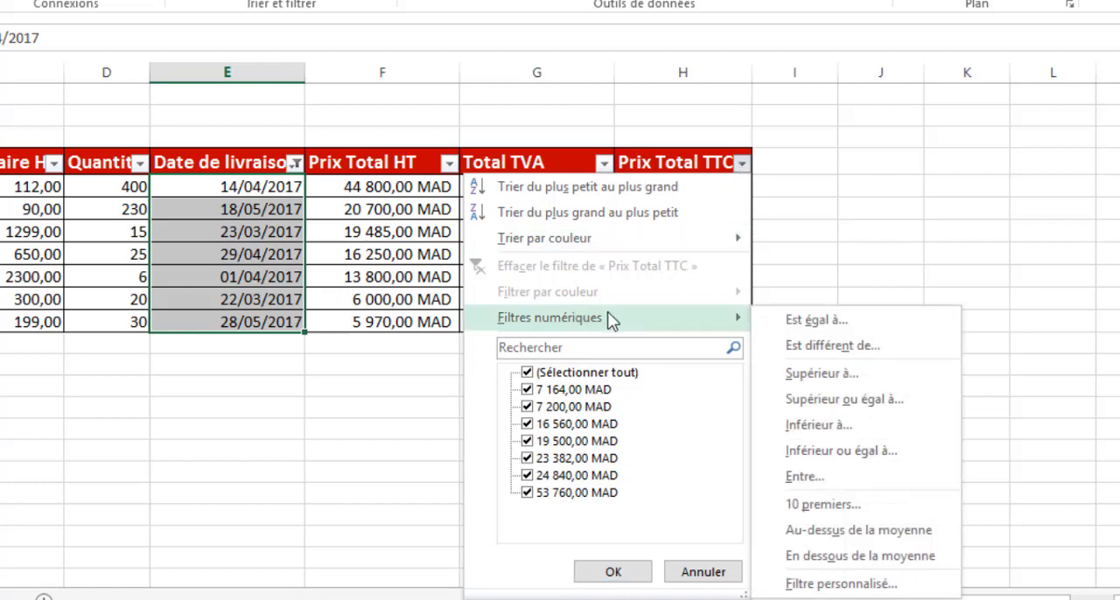
pyautogui.click(850, 385)
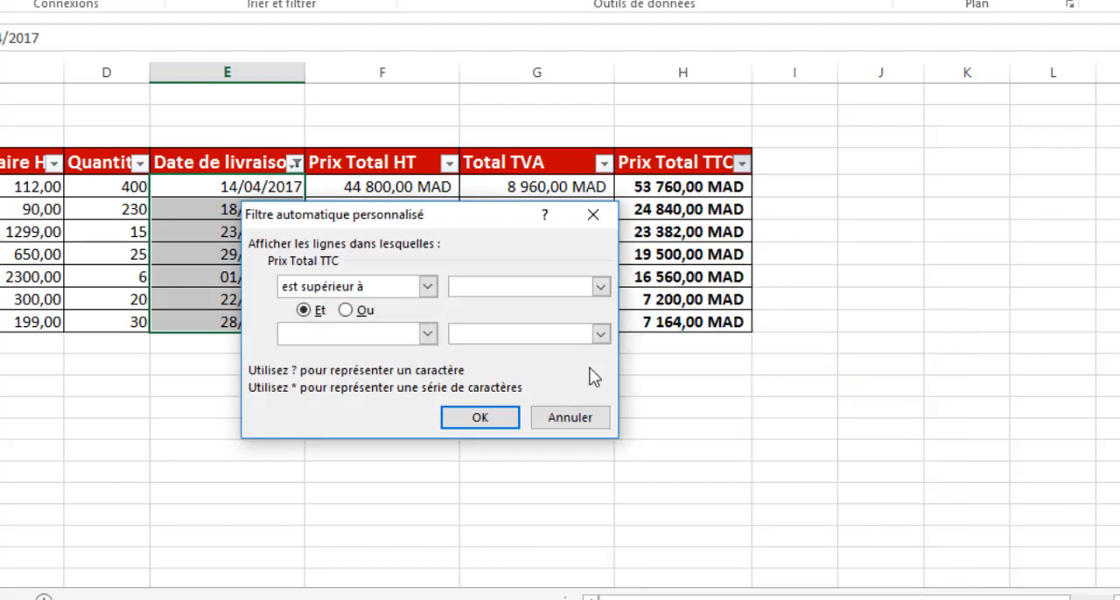
pyautogui.moveTo(480, 213); pyautogui.dragTo(540, 239)
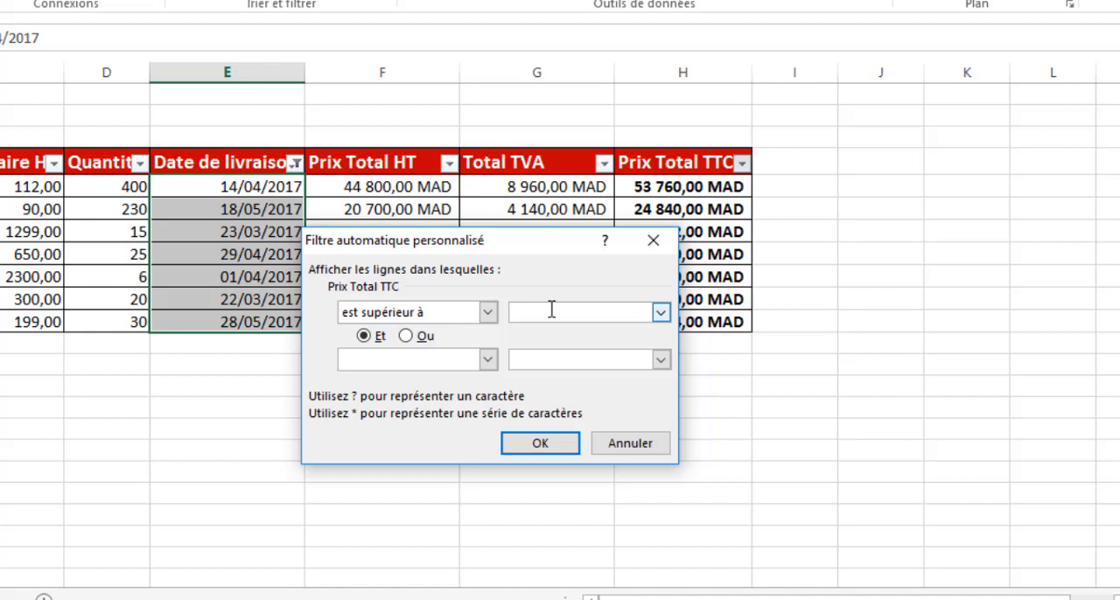
pyautogui.write('20000')
pyautogui.click(541, 446)
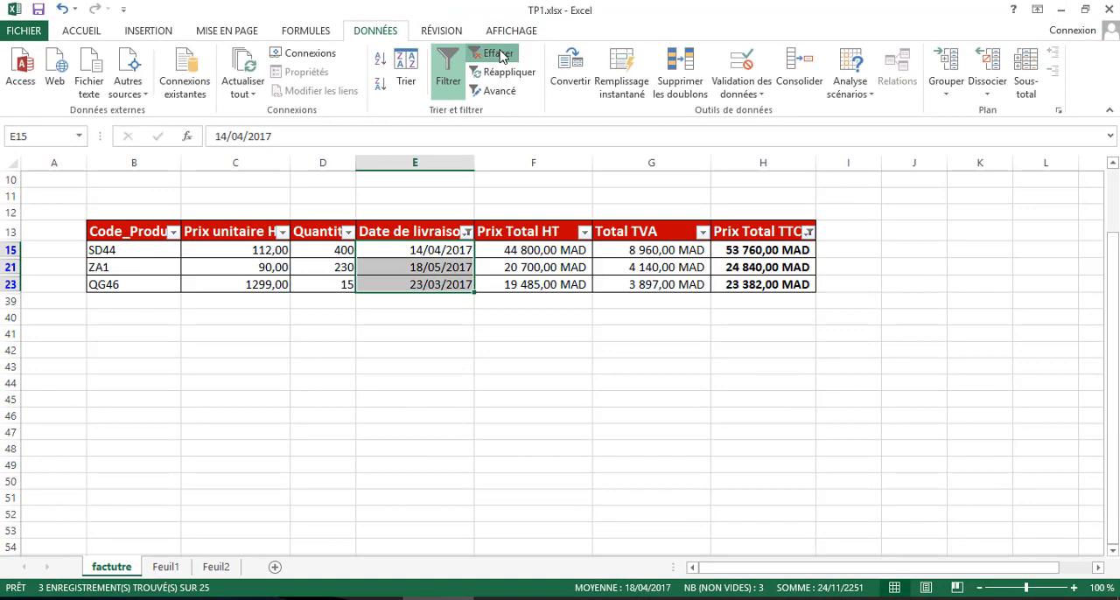
# - Clear all filters from the invoice table and switch to the Note sheet in the Formation Doc workbook
pyautogui.click(456, 20)
pyautogui.click(561, 301)
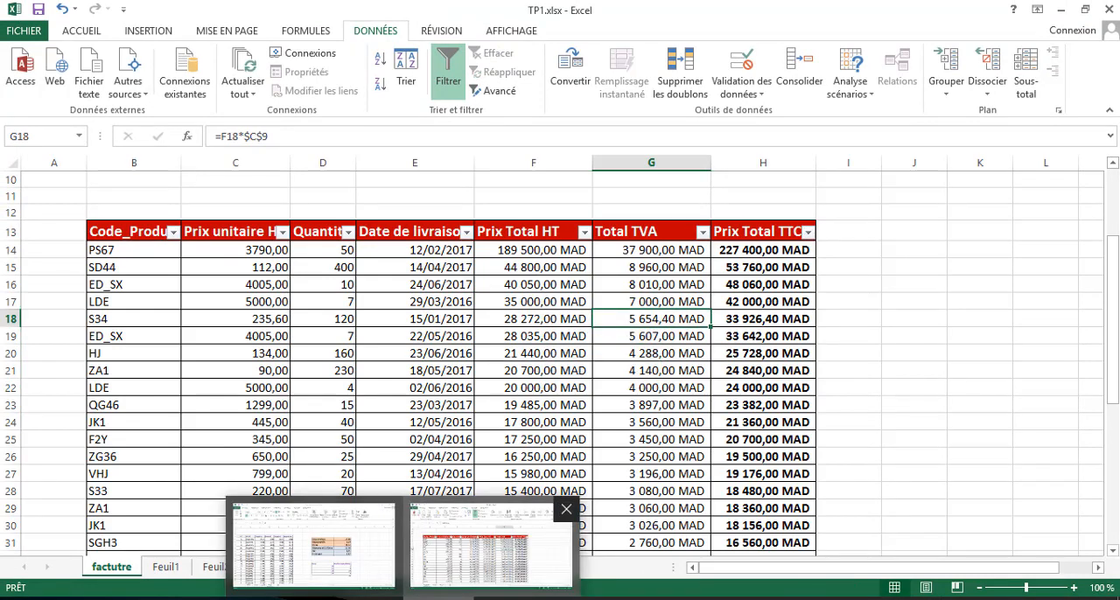
pyautogui.click(433, 340)
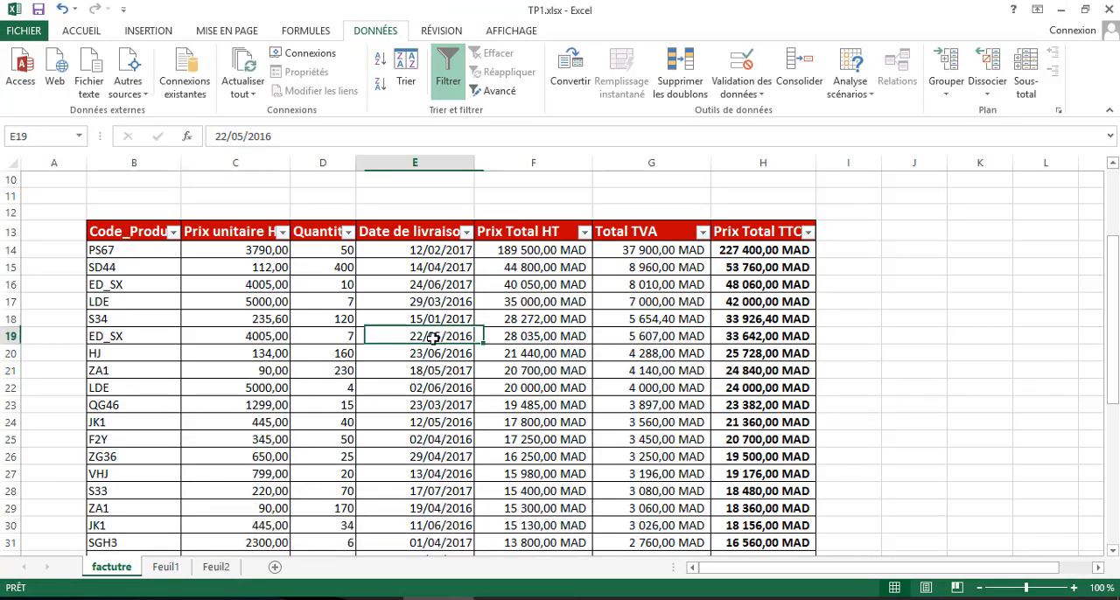
pyautogui.click(440, 375)
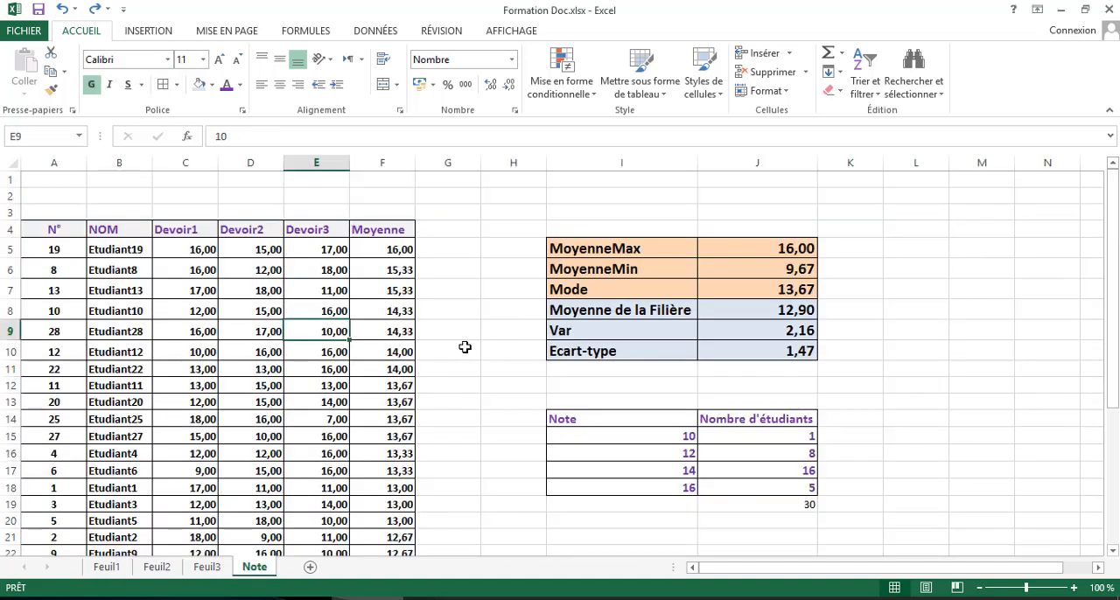
pyautogui.scroll(-2, 459, 336)
pyautogui.scroll(2, 458, 336)
# - Start a custom conditional formatting rule for the first Devoir1 grade in cell C5
pyautogui.click(168, 330)
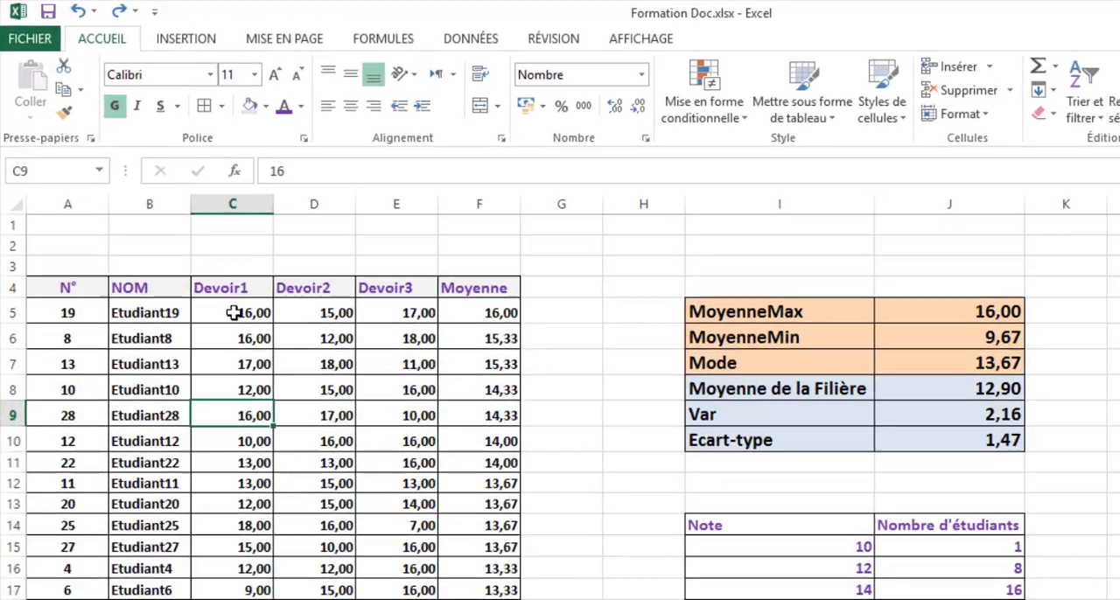
pyautogui.click(181, 251)
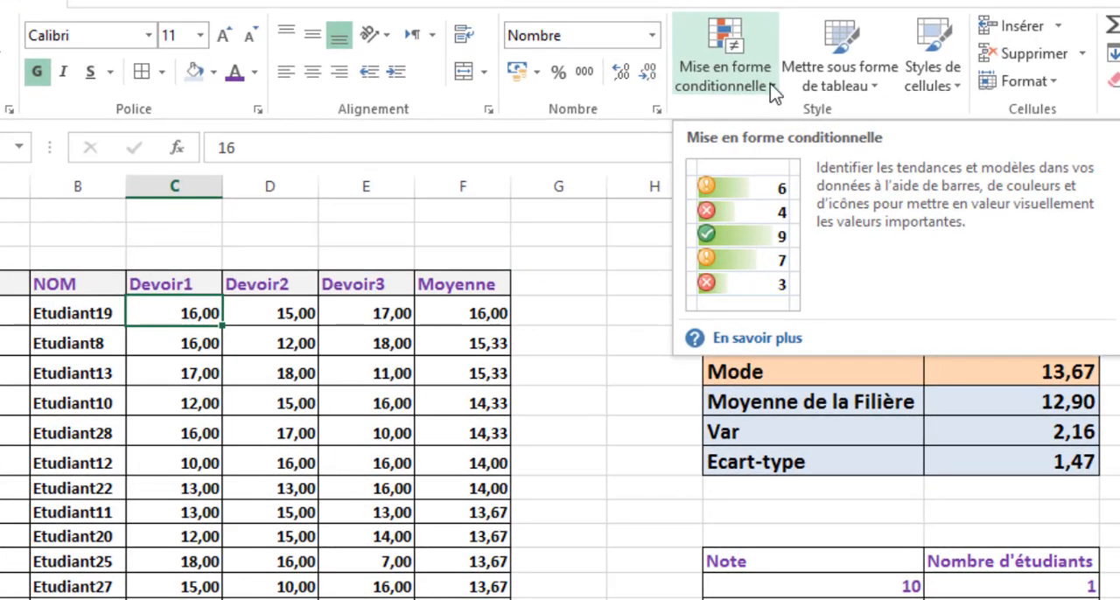
pyautogui.click(773, 88)
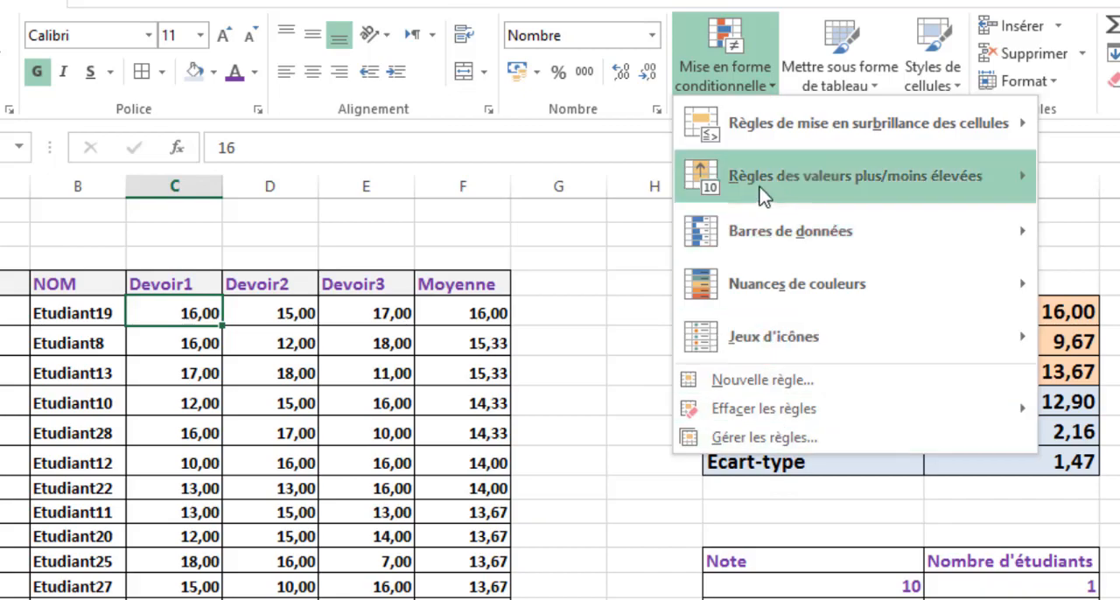
pyautogui.moveTo(733, 127)
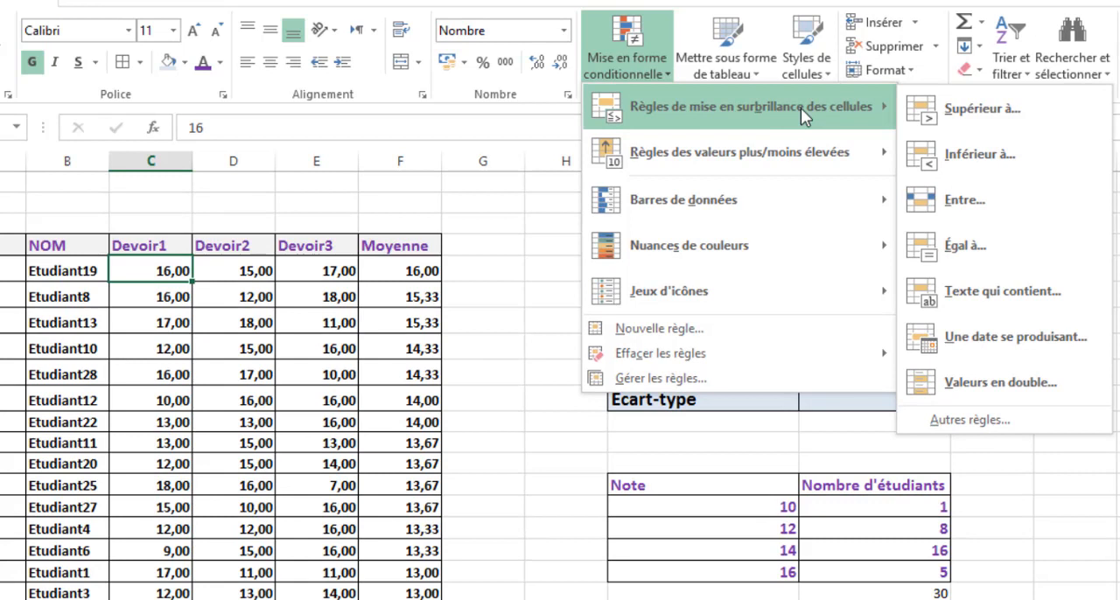
pyautogui.click(971, 422)
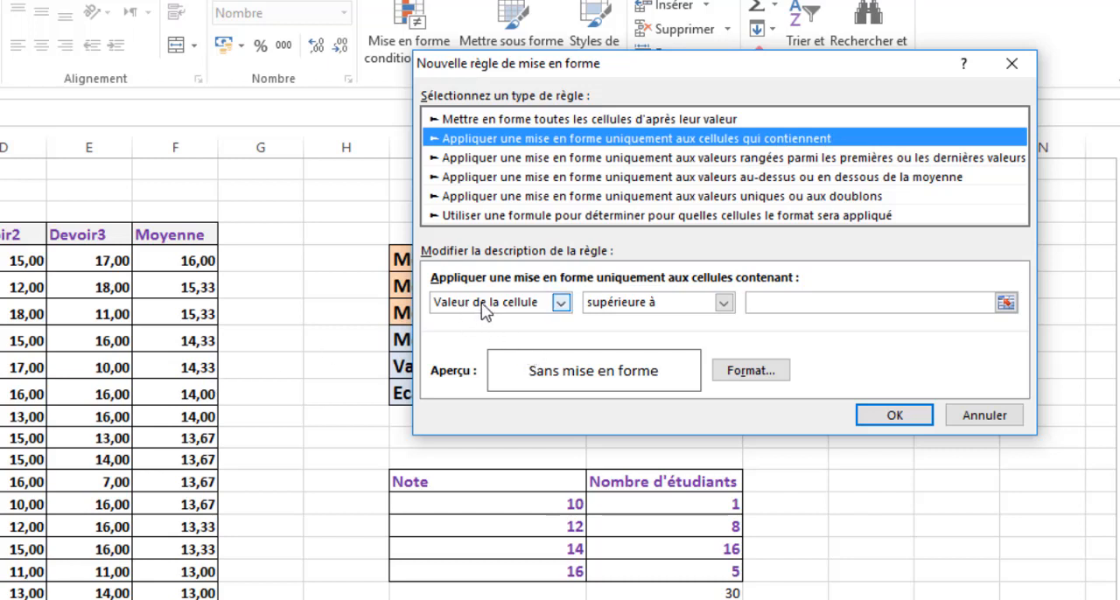
# - Set the rule's condition to cell values less than (inférieure à) 10
pyautogui.click(645, 308)
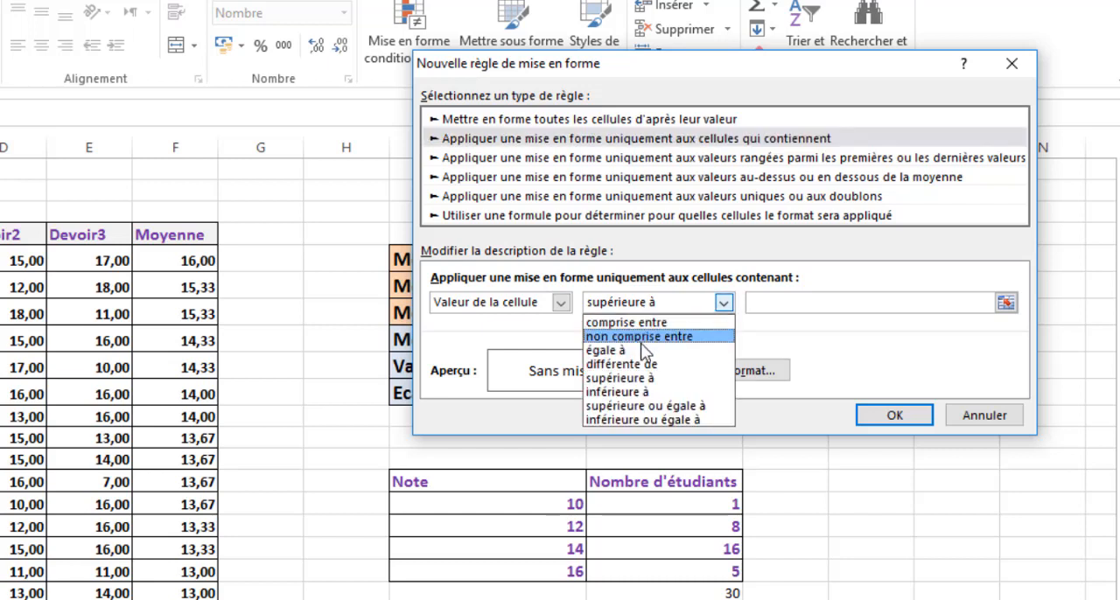
pyautogui.click(667, 393)
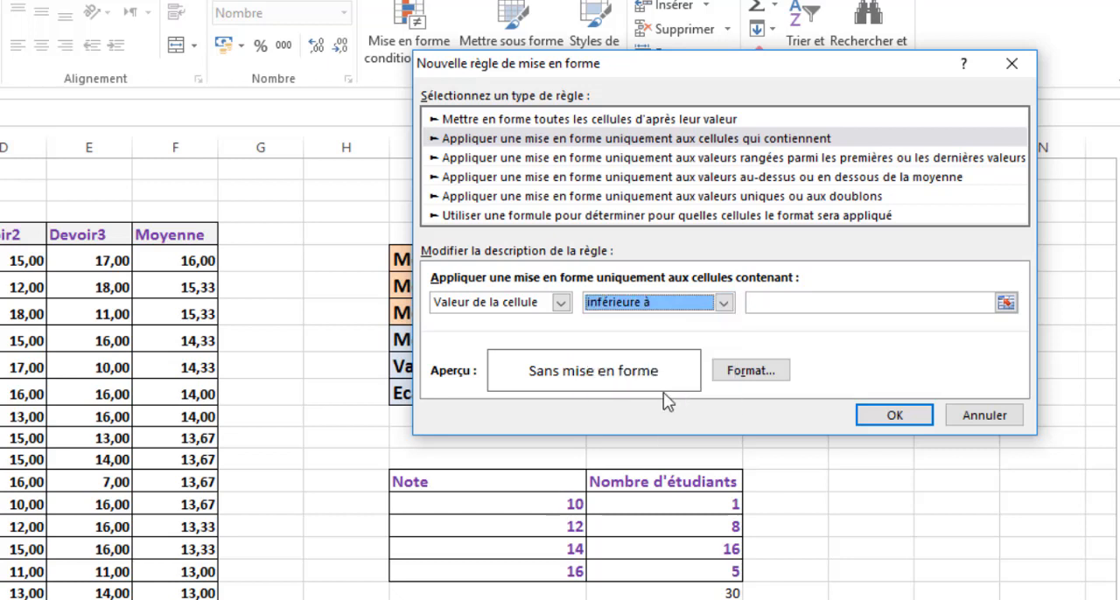
pyautogui.click(802, 302)
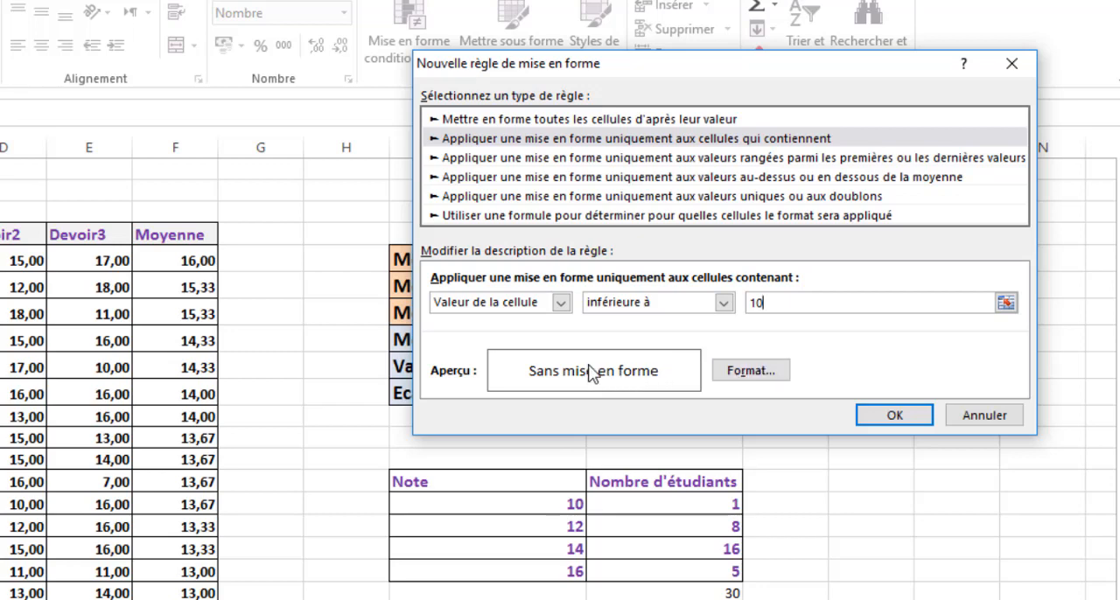
# - Look through the rule's format categories and choose the standard red as the cell fill
pyautogui.click(748, 371)
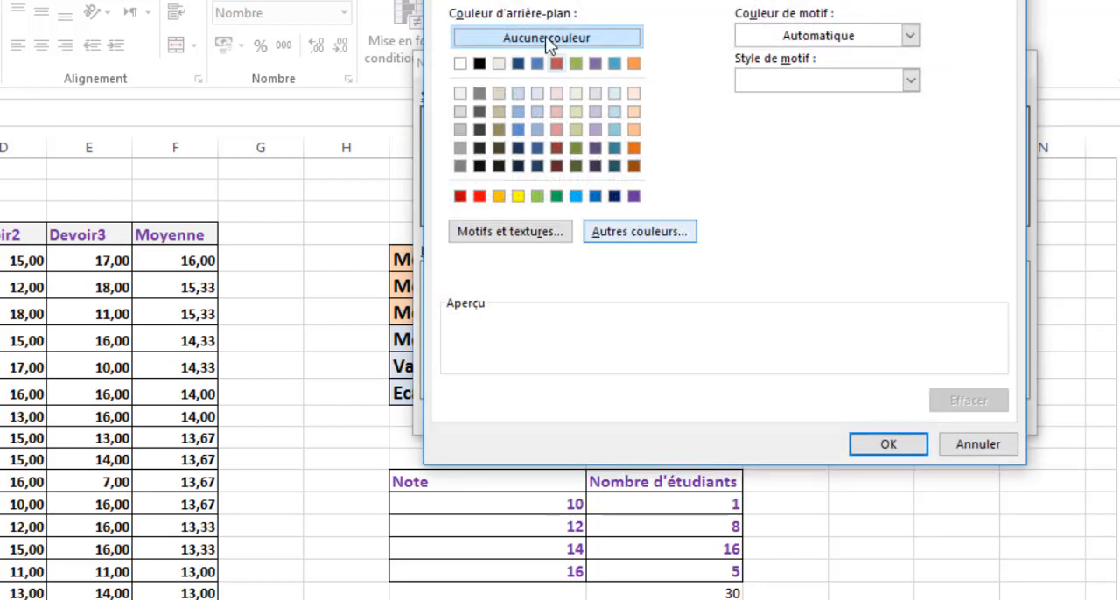
pyautogui.click(464, 0)
pyautogui.click(517, 0)
pyautogui.click(573, 0)
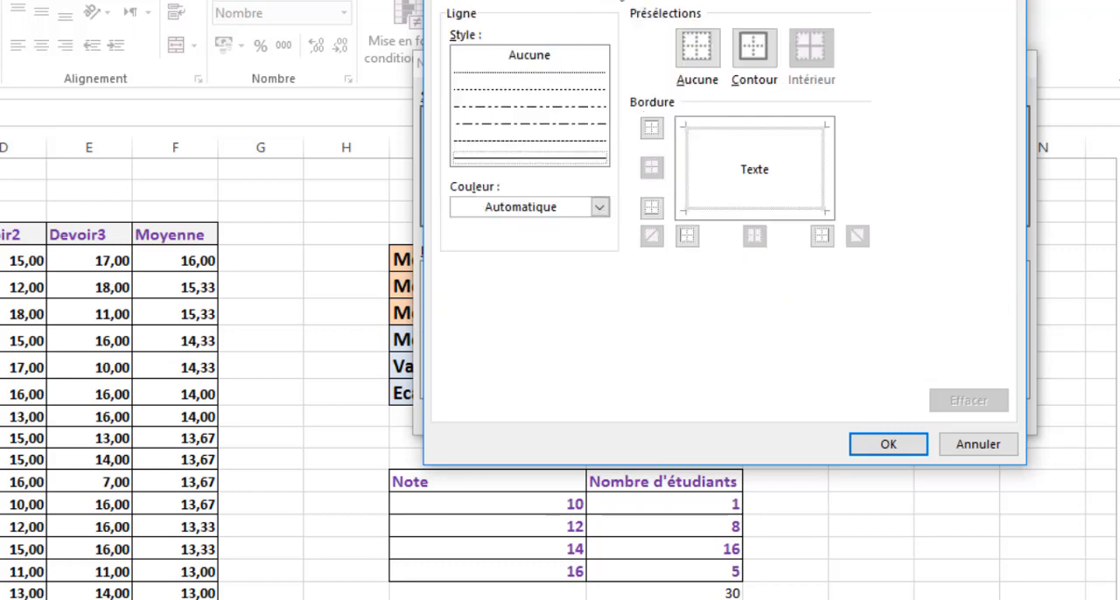
pyautogui.click(641, 0)
pyautogui.click(528, 1)
pyautogui.click(584, 1)
pyautogui.click(644, 2)
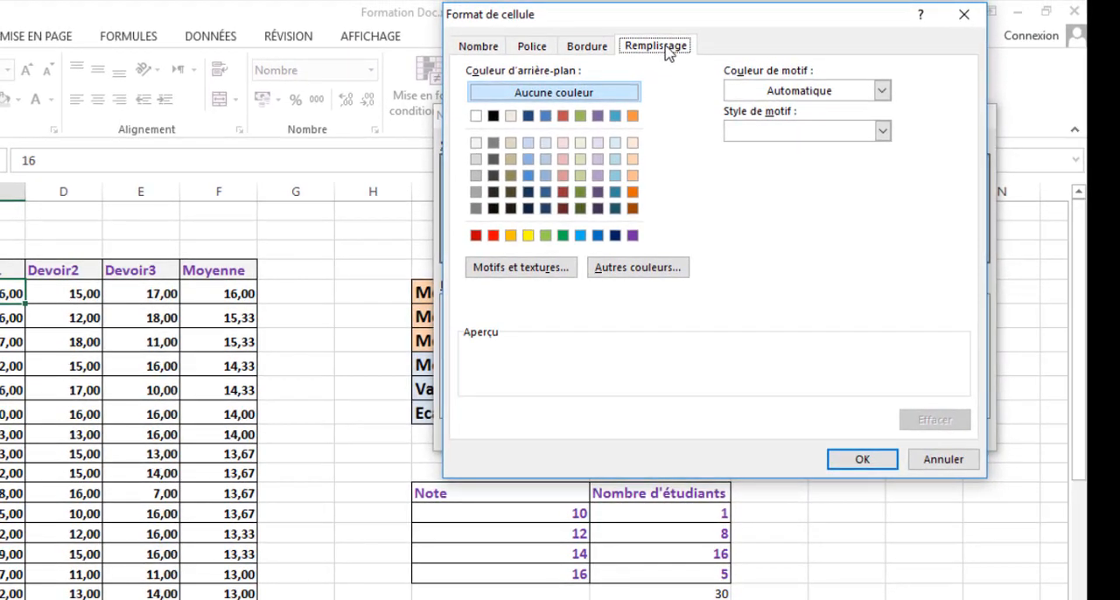
pyautogui.click(499, 236)
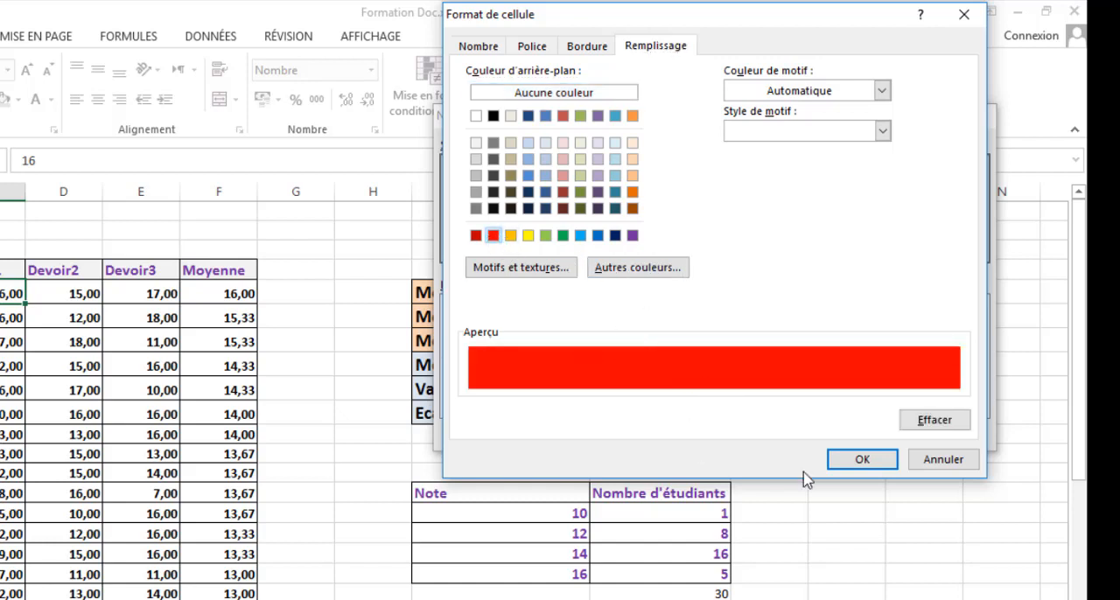
pyautogui.click(858, 464)
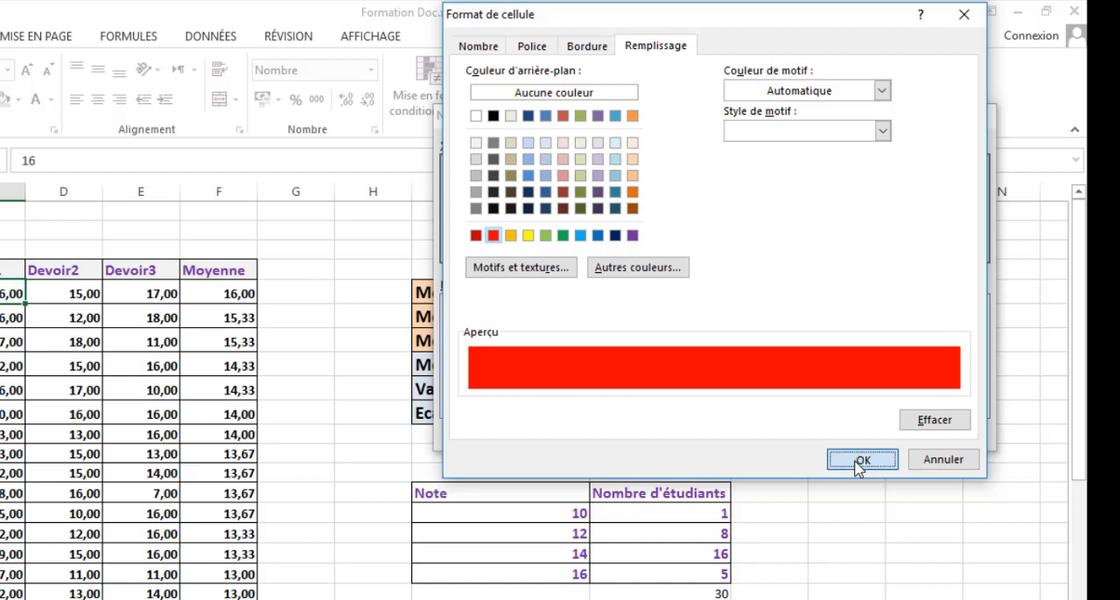
# - Set the rule's font colour to yellow and apply the finished conditional formatting rule to C5
pyautogui.click(532, 45)
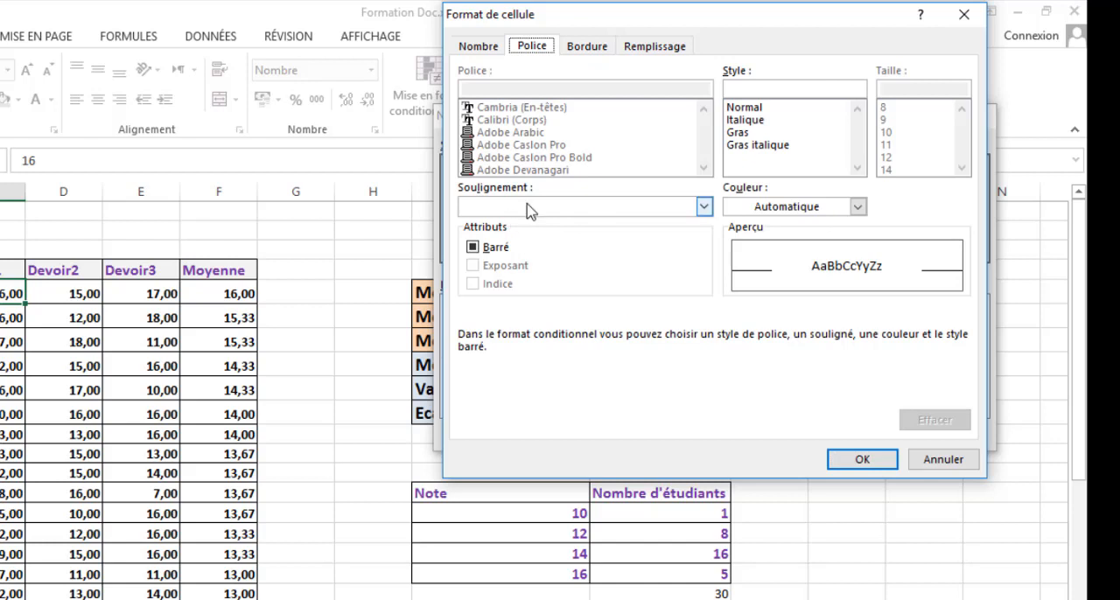
pyautogui.click(782, 207)
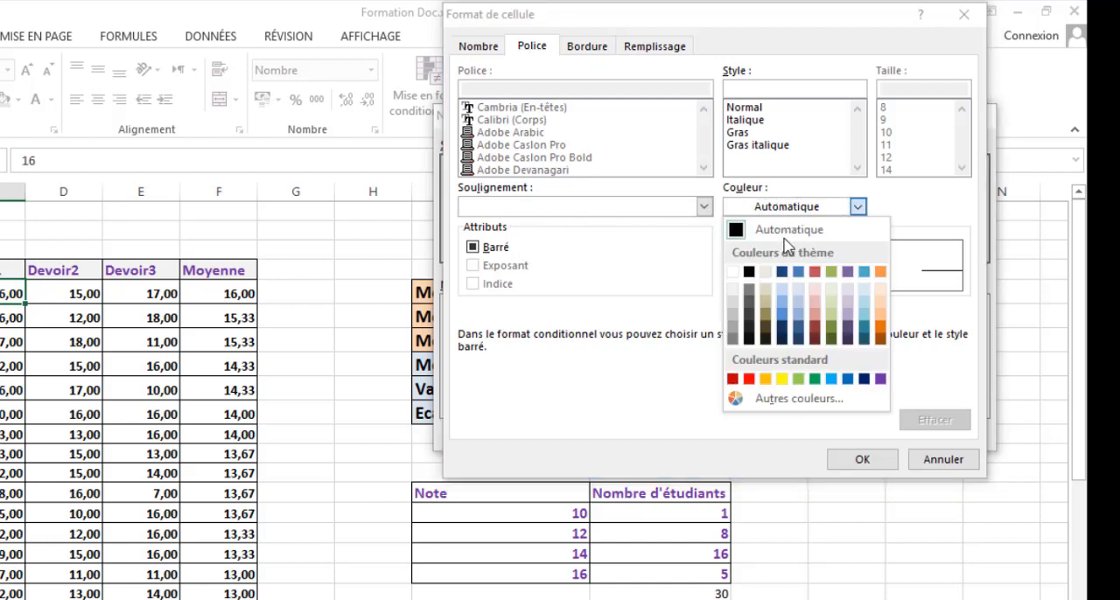
pyautogui.click(784, 381)
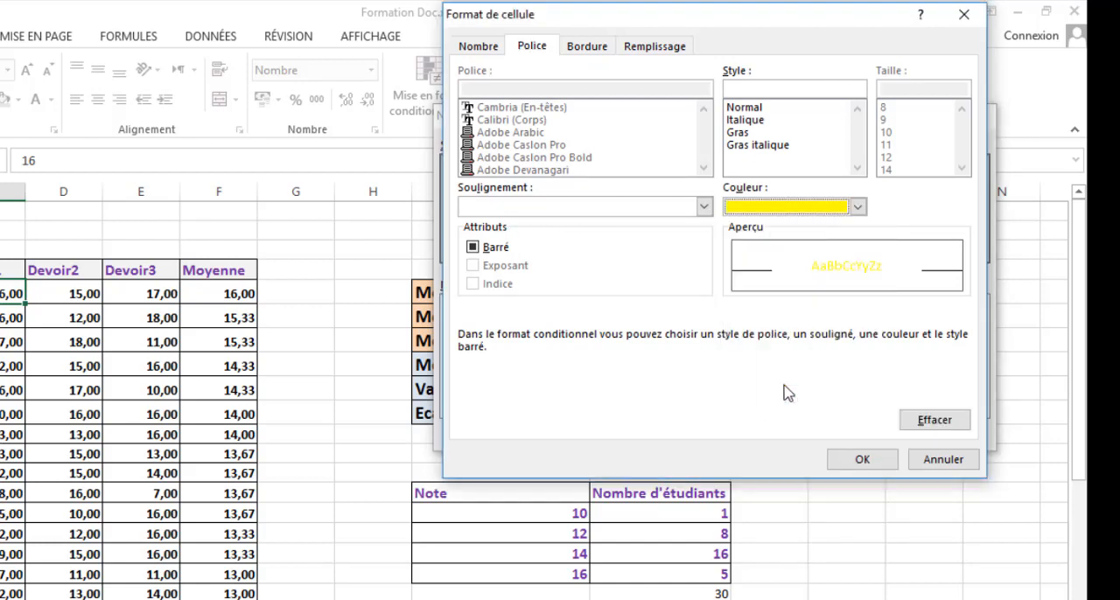
pyautogui.click(860, 461)
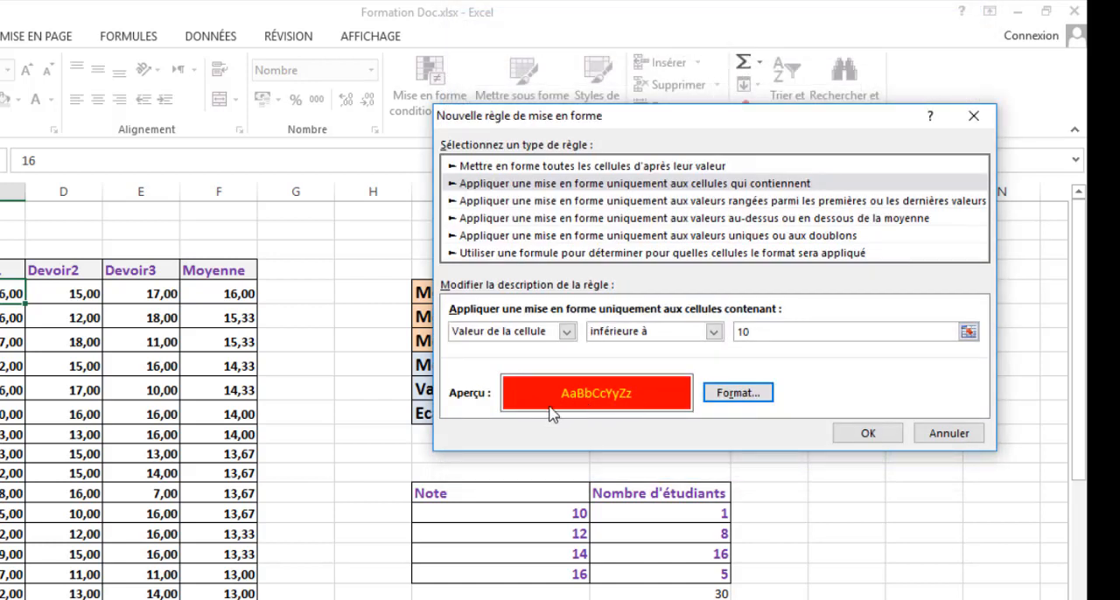
pyautogui.click(856, 434)
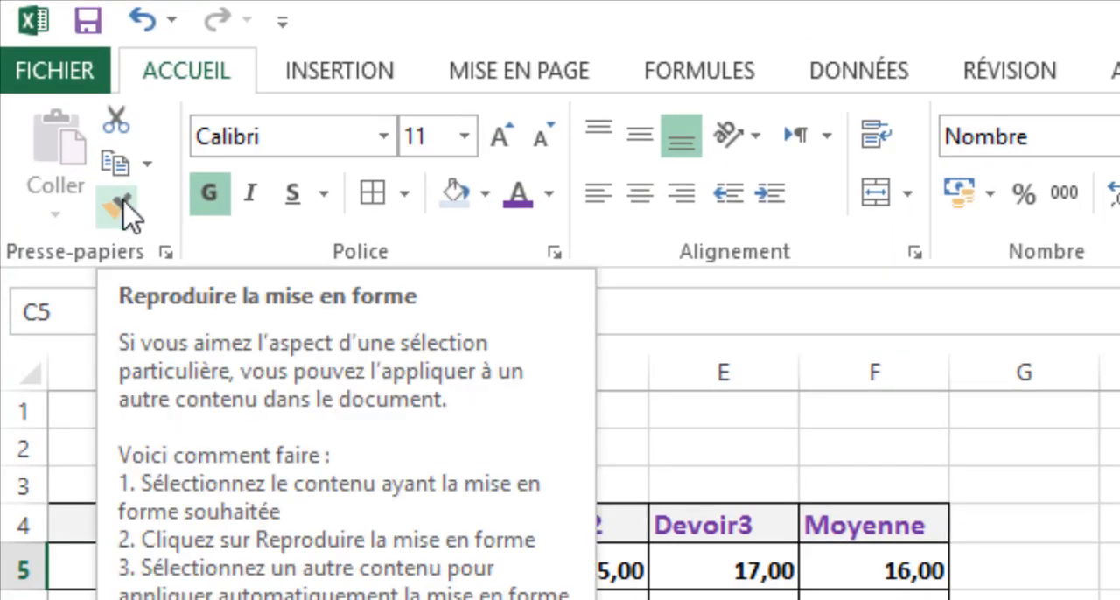
# - Copy C5's formatting onto all Devoir2, Devoir3 and Moyenne grades, and onto the Devoir1 column's grades
pyautogui.click(123, 210)
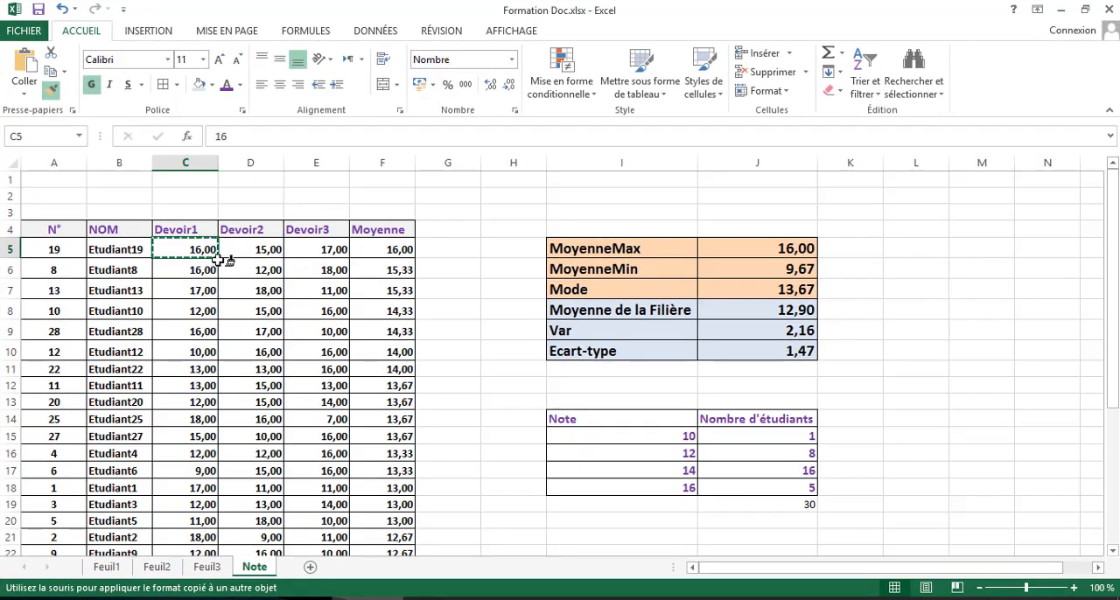
pyautogui.moveTo(236, 253)
pyautogui.mouseDown()
pyautogui.moveTo(376, 261)
pyautogui.moveTo(376, 572)
pyautogui.moveTo(376, 530)
pyautogui.mouseUp()
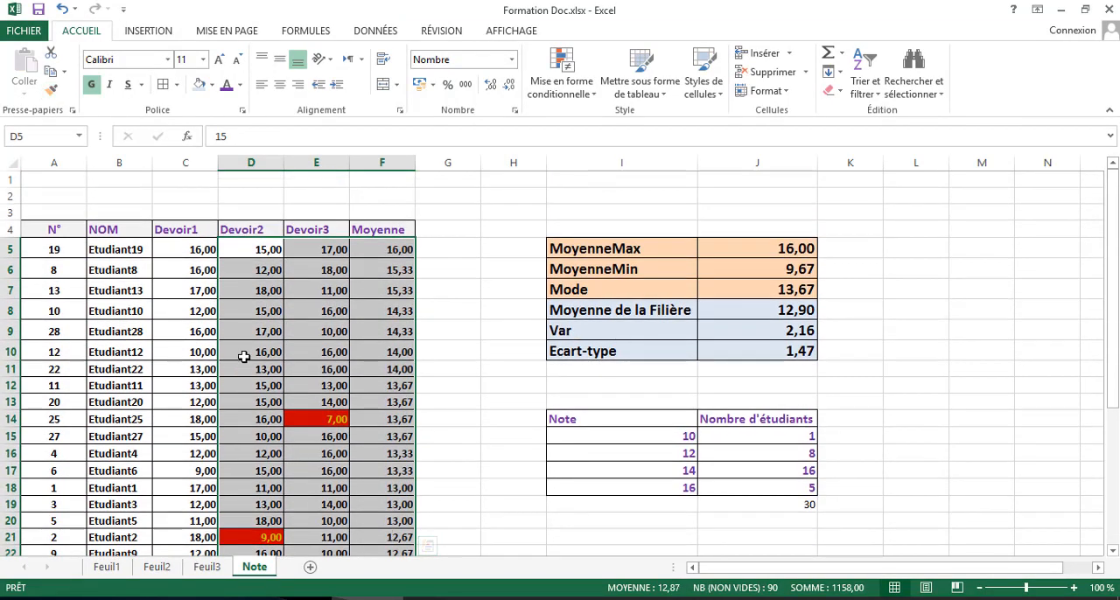
pyautogui.click(200, 251)
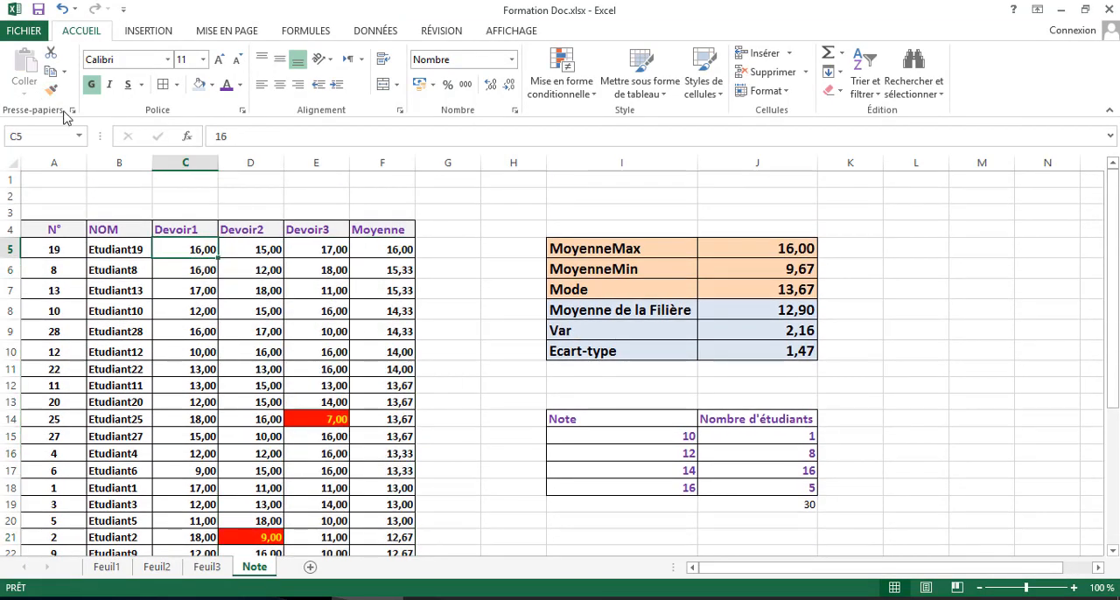
pyautogui.click(51, 88)
pyautogui.moveTo(165, 253)
pyautogui.mouseDown()
pyautogui.moveTo(179, 560)
pyautogui.moveTo(172, 525)
pyautogui.mouseUp()
pyautogui.scroll(4, 172, 525)
pyautogui.click(292, 347)
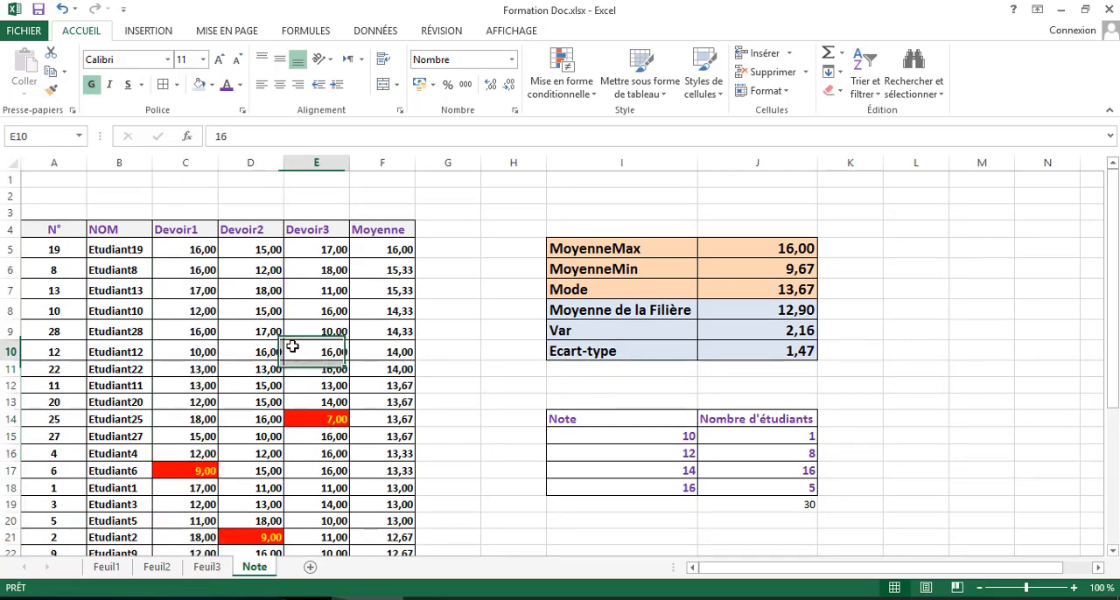
# - Check the highlighting down the grades table and change Etudiant11's Devoir1 grade in C12 to 9
pyautogui.scroll(-4, 354, 389)
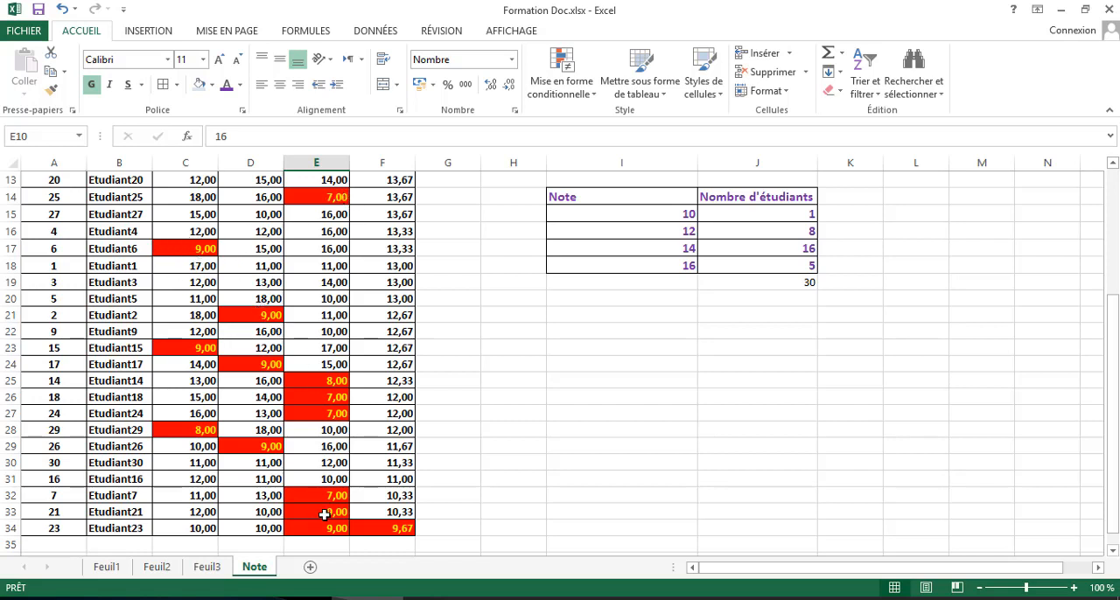
pyautogui.scroll(4, 324, 516)
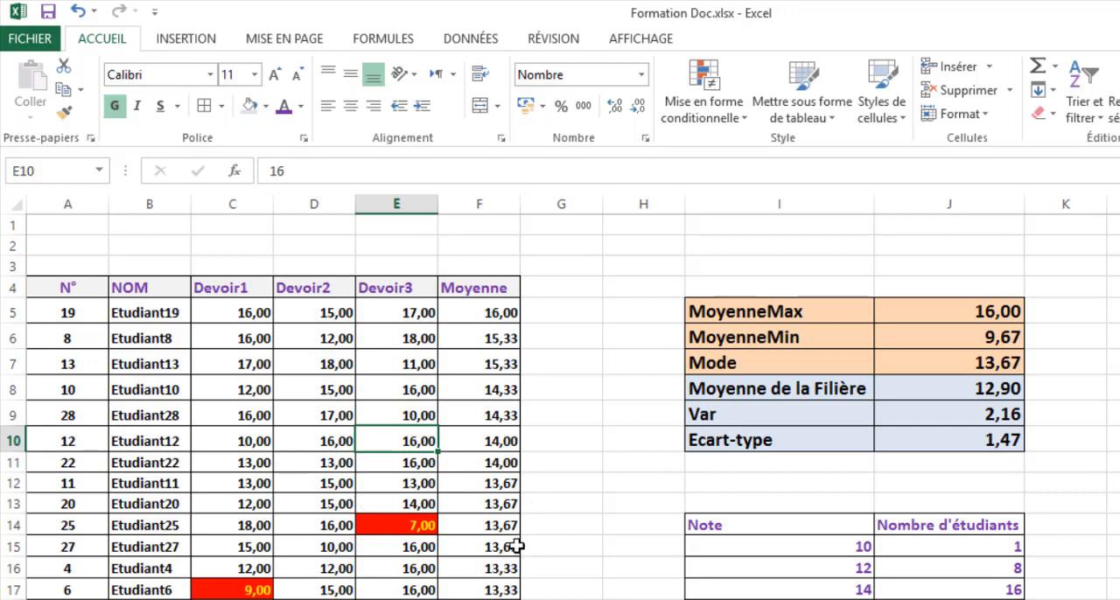
pyautogui.click(264, 484)
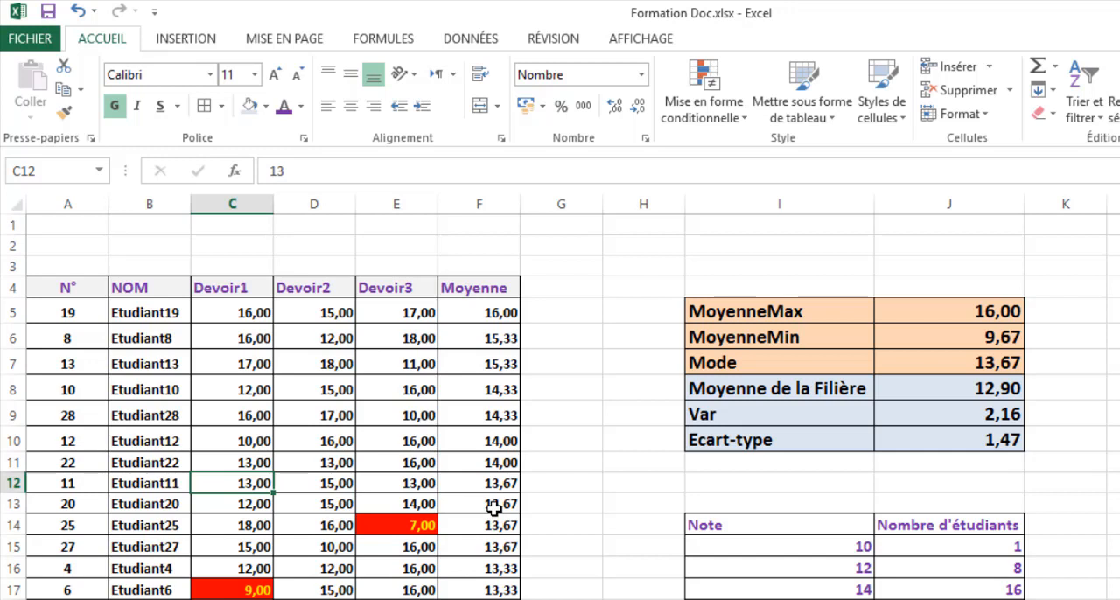
pyautogui.write('9')
pyautogui.press('Return')
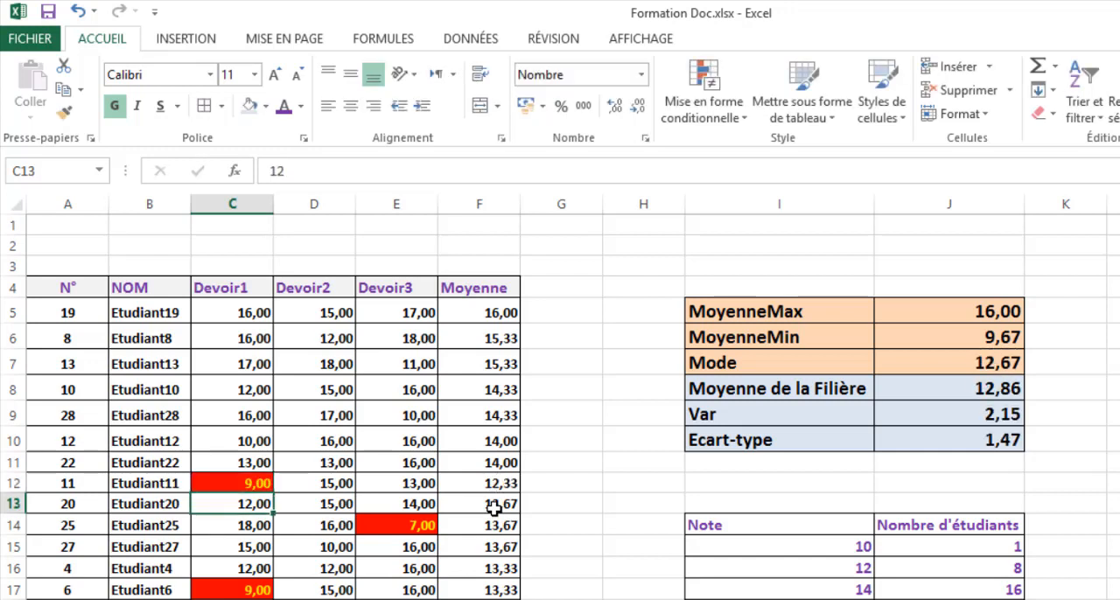